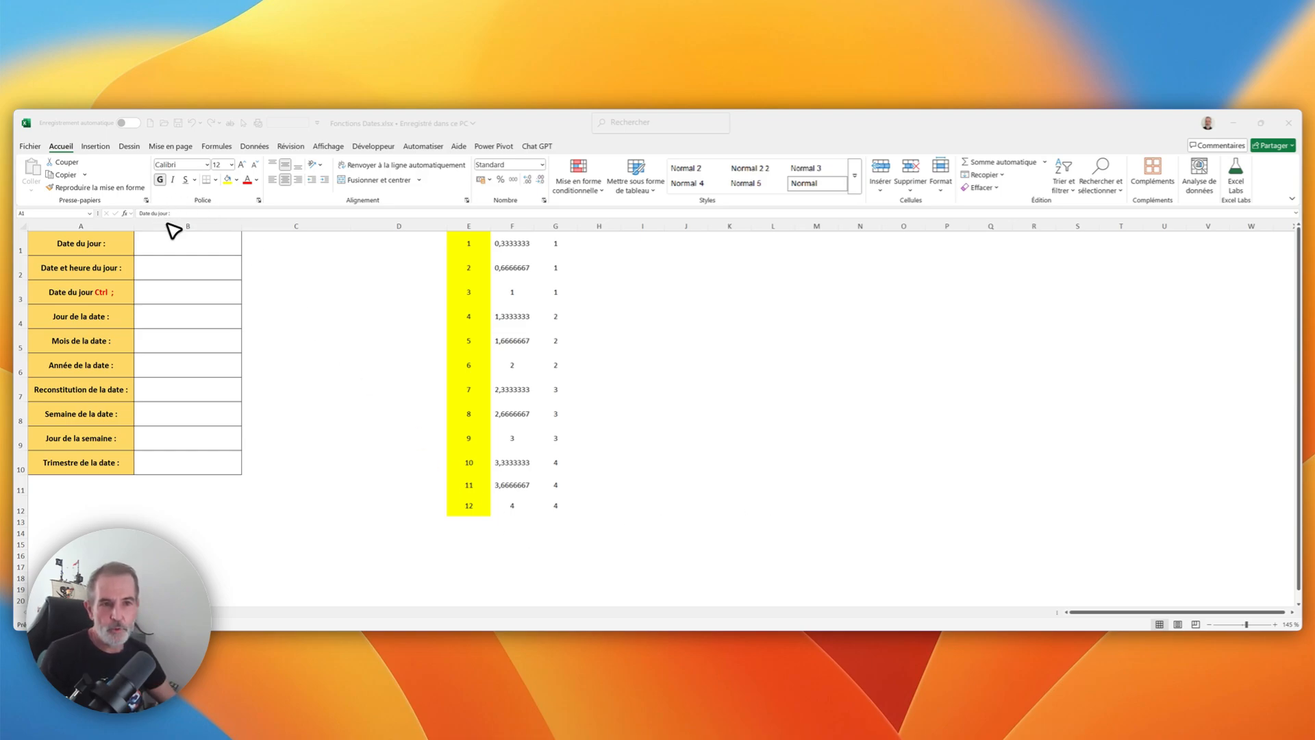
- Enter the formula =AUJOURDHUI() in cell B1, beside "Date du jour"
click(175, 244)
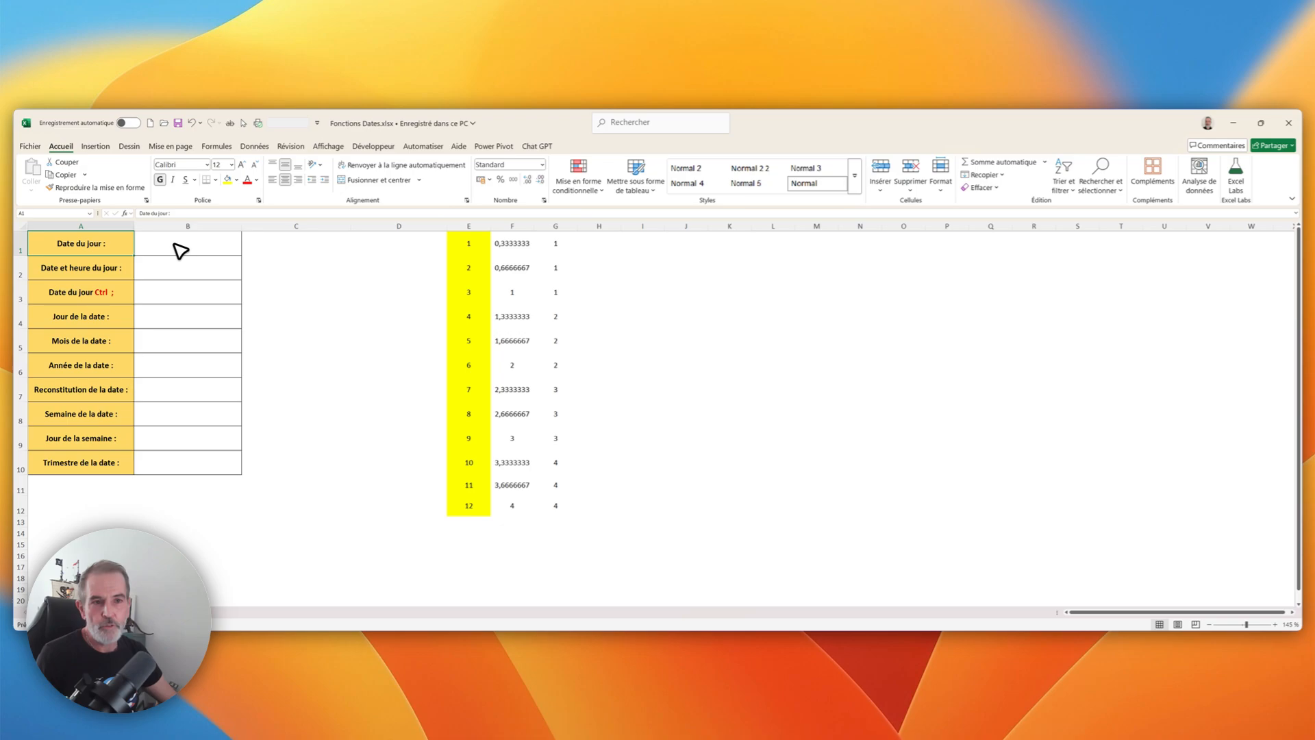
click(180, 250)
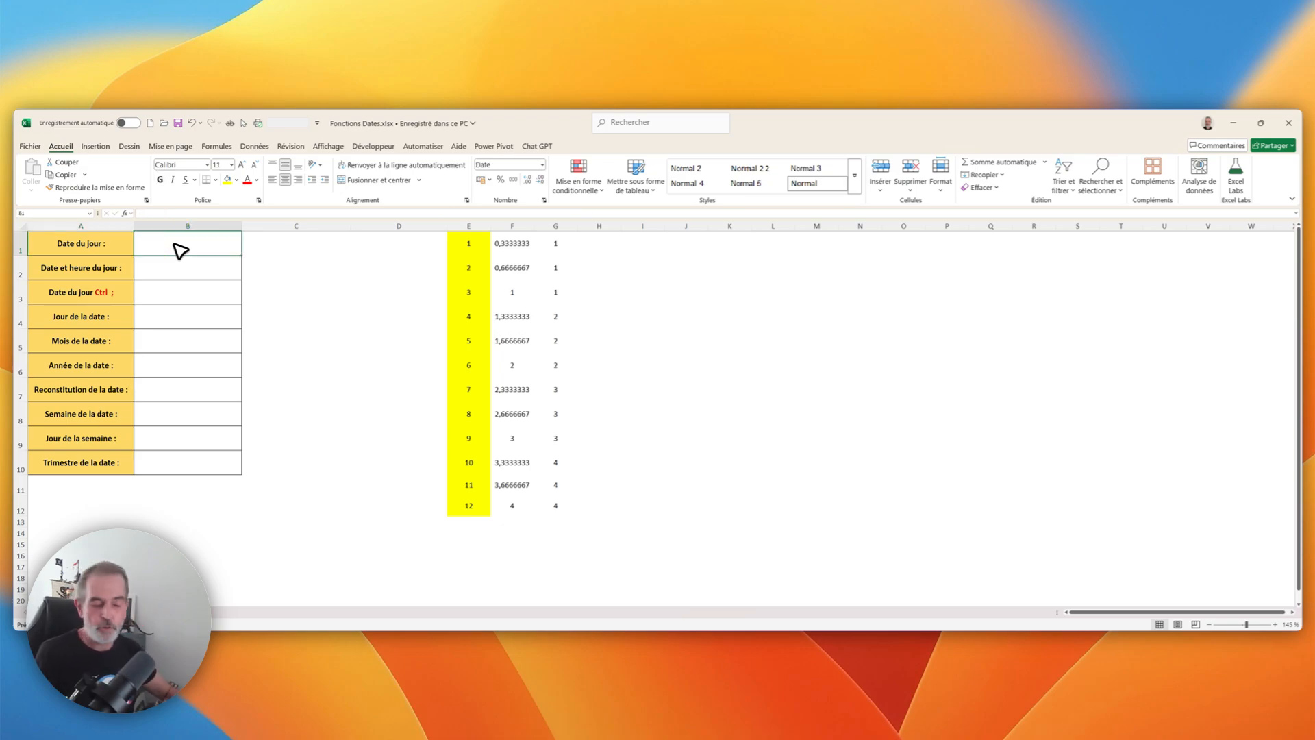
text(=auj)
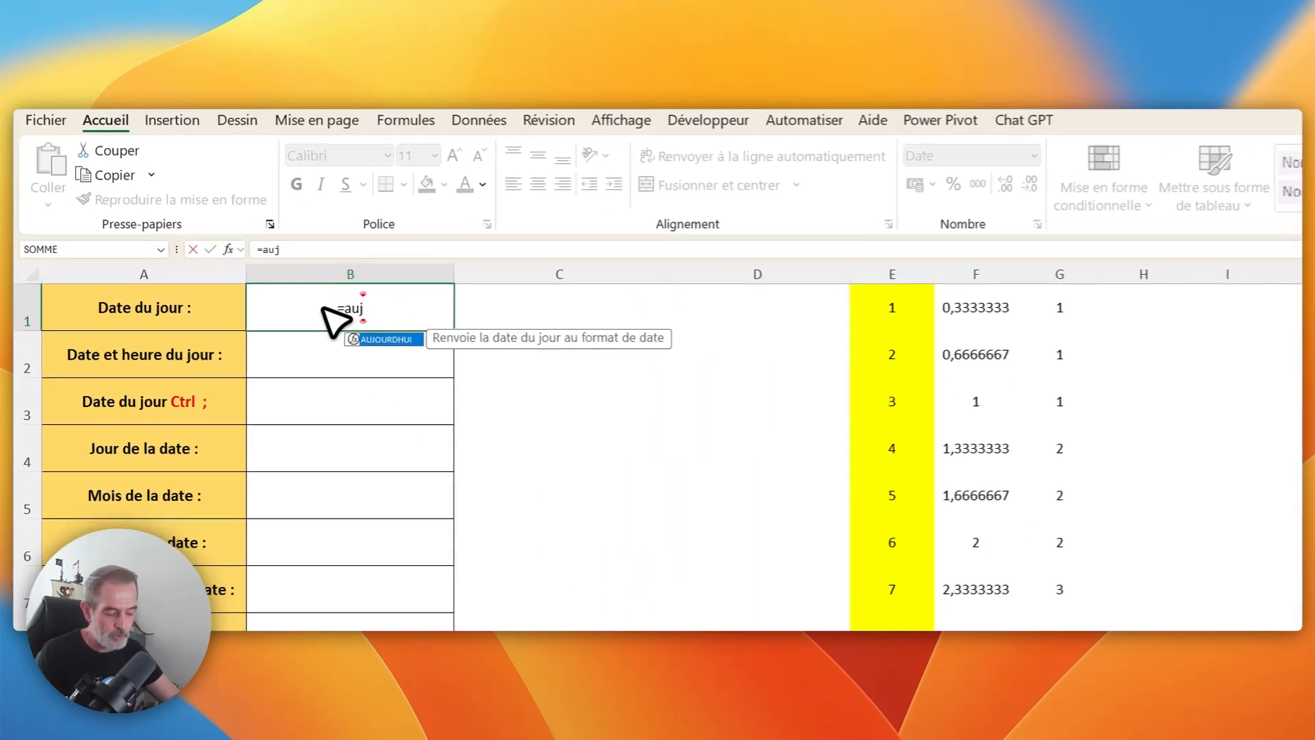
key(Tab)
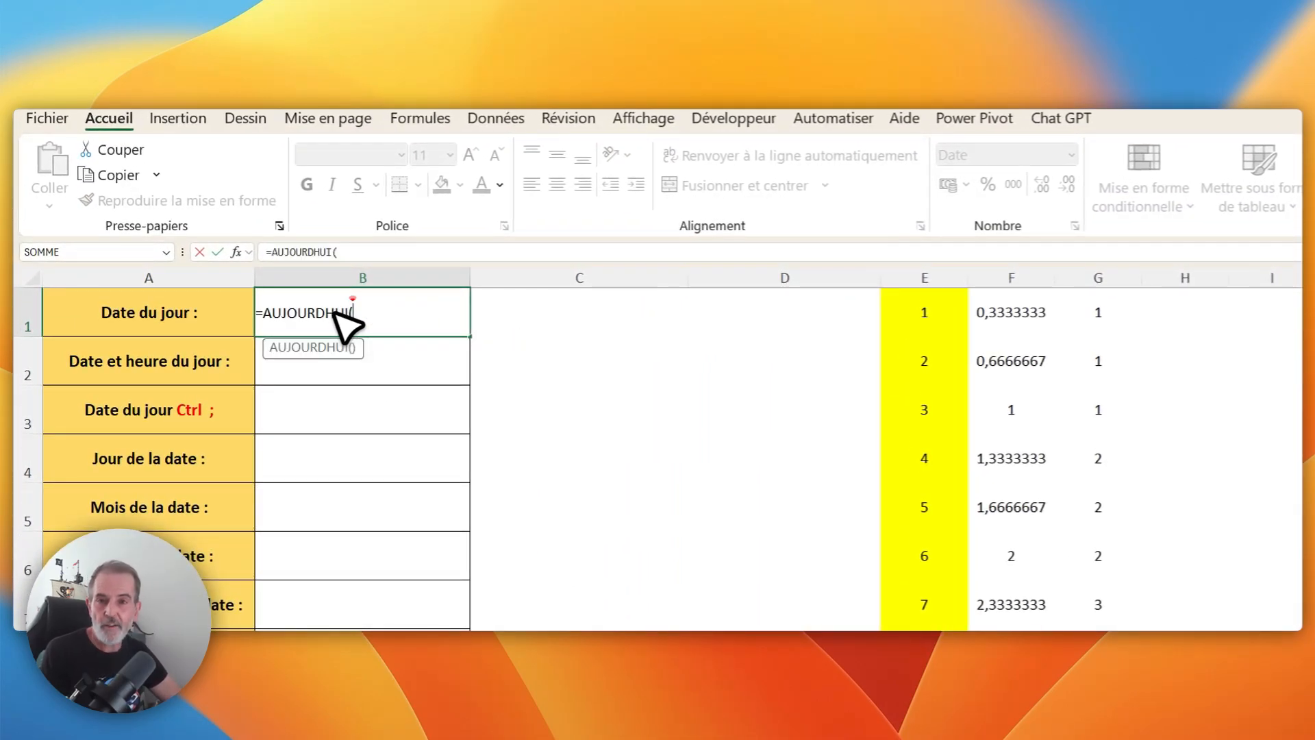
text())
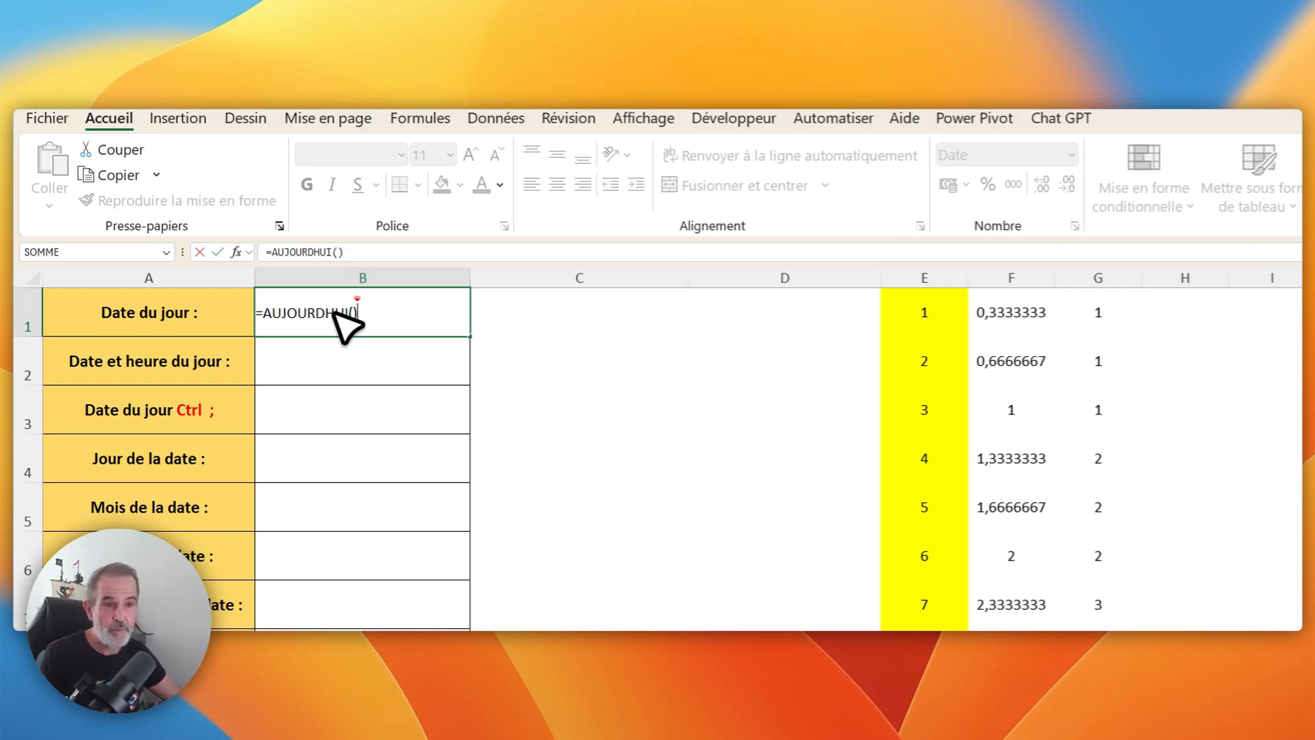
key(Return)
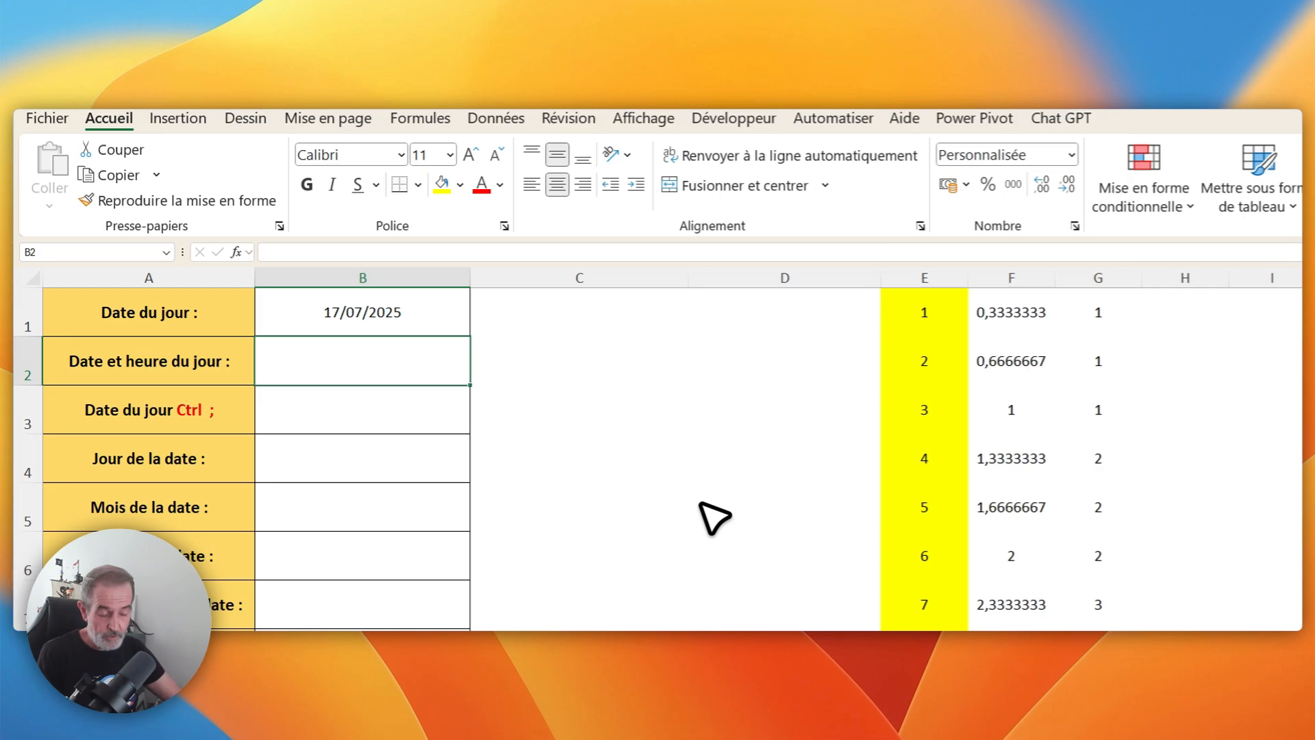
- Enter the formula =MAINTENANT() in cell B2, beside "Date et heure du jour"
text(=)
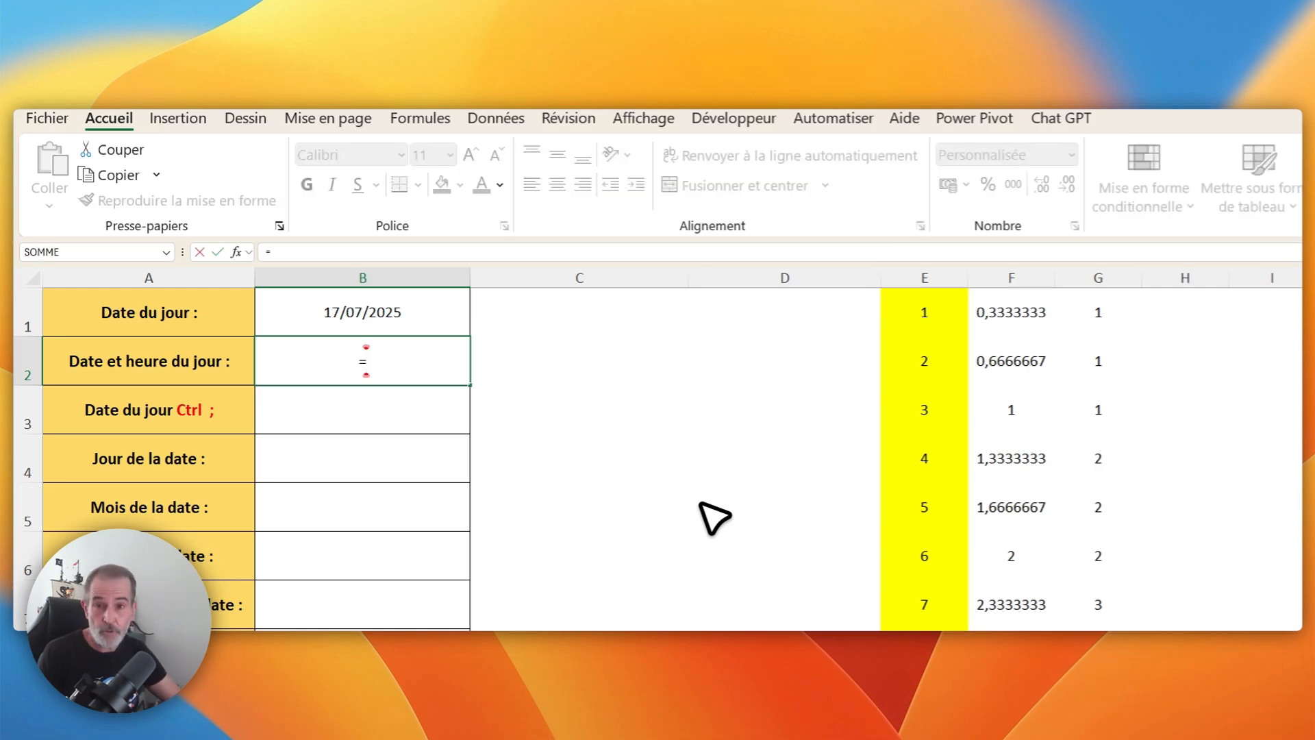
text(mainte)
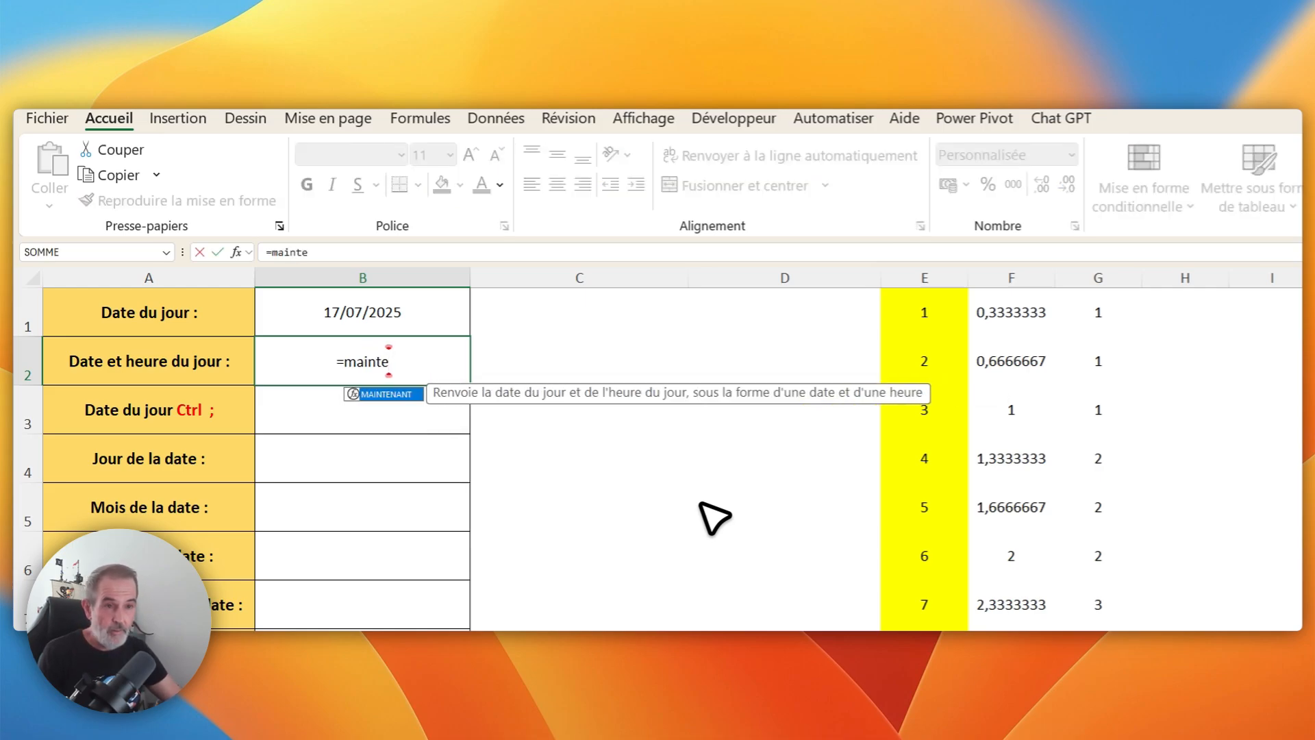
key(Tab)
text())
key(Return)
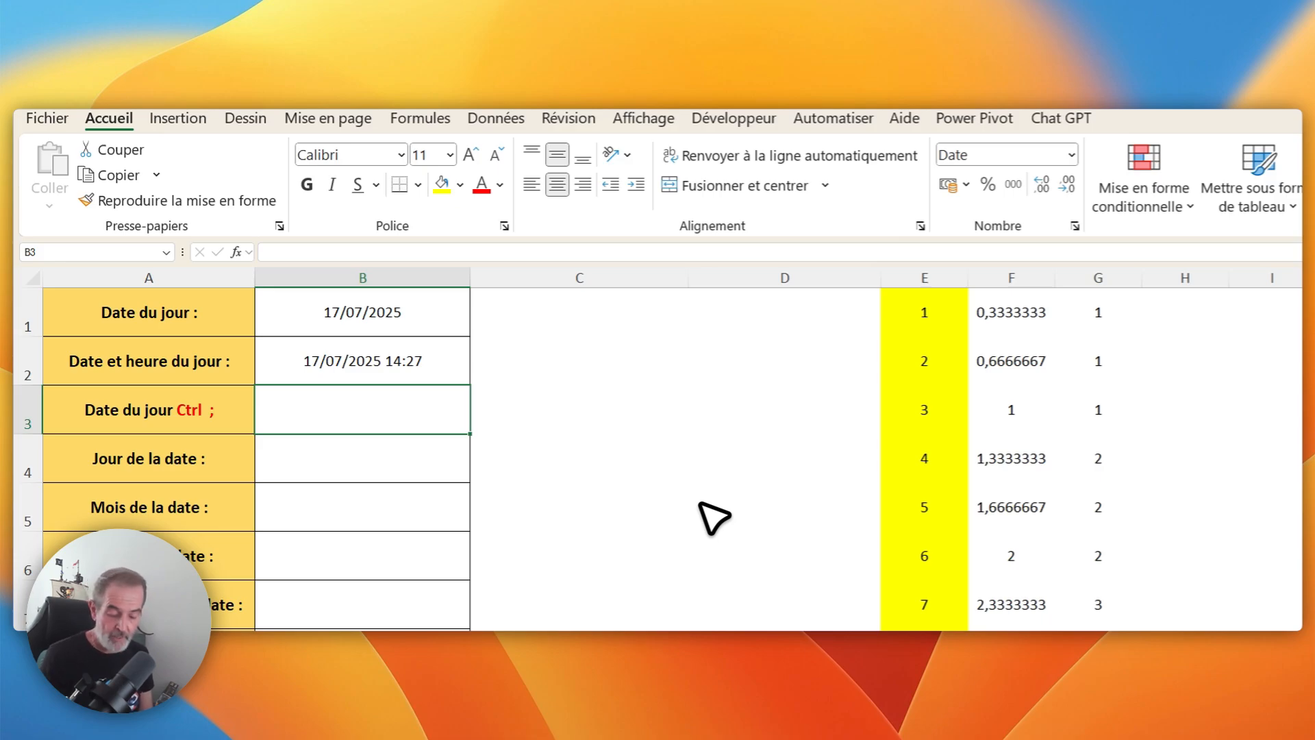
- Insert today's date as a fixed value in cell B3 and compare its content with the formula in B1
key(ctrl+semicolon)
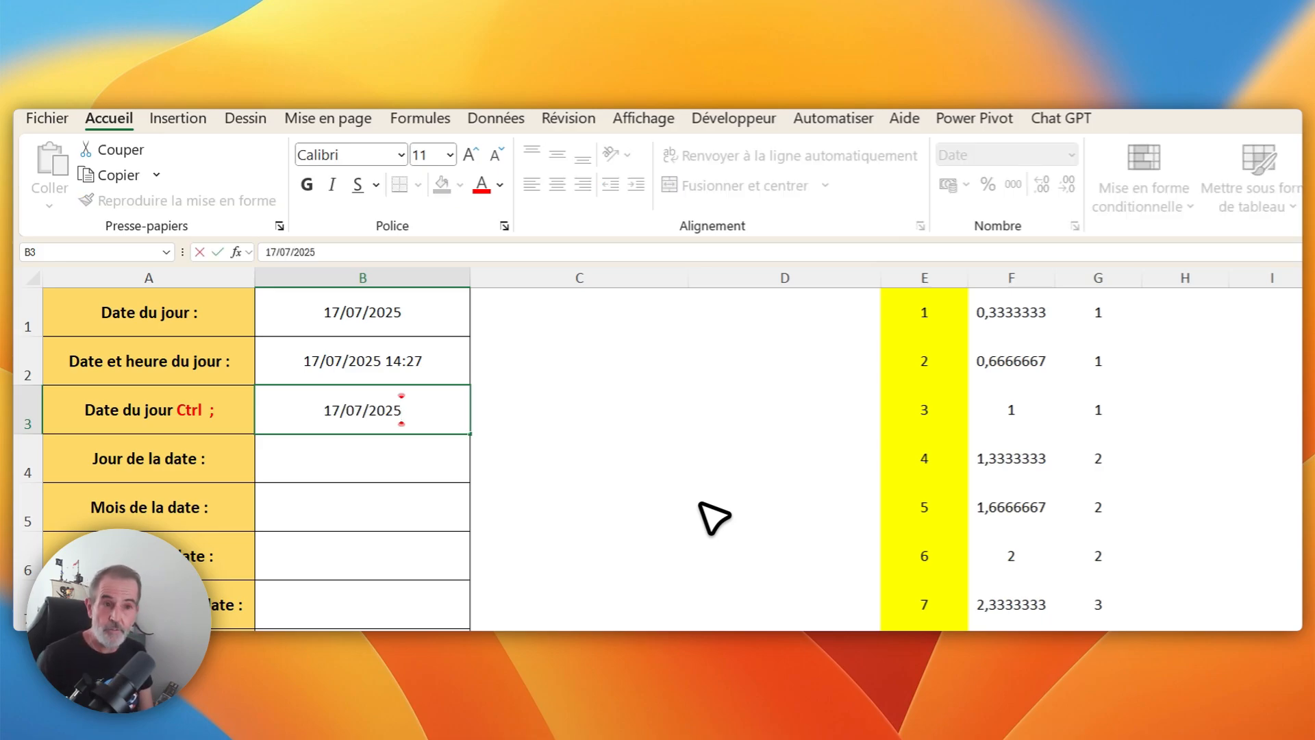
key(Return)
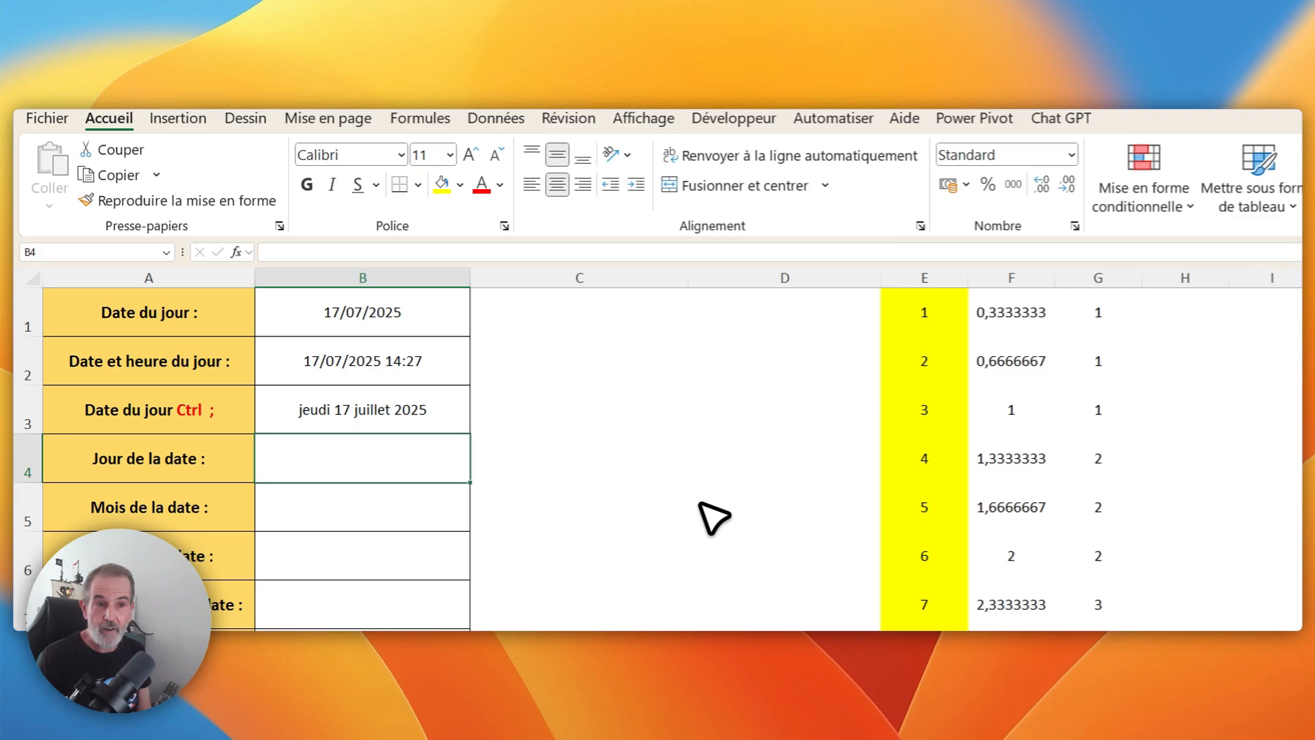
key(Up)
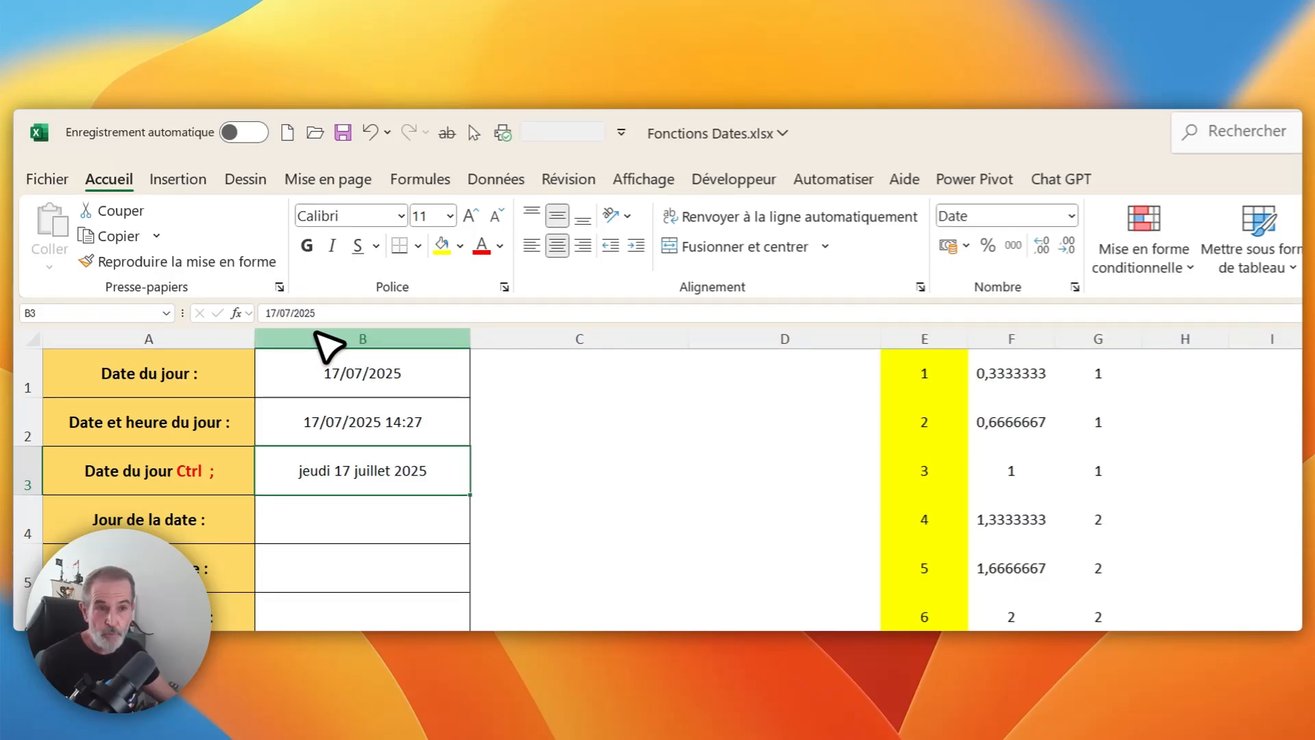
click(353, 380)
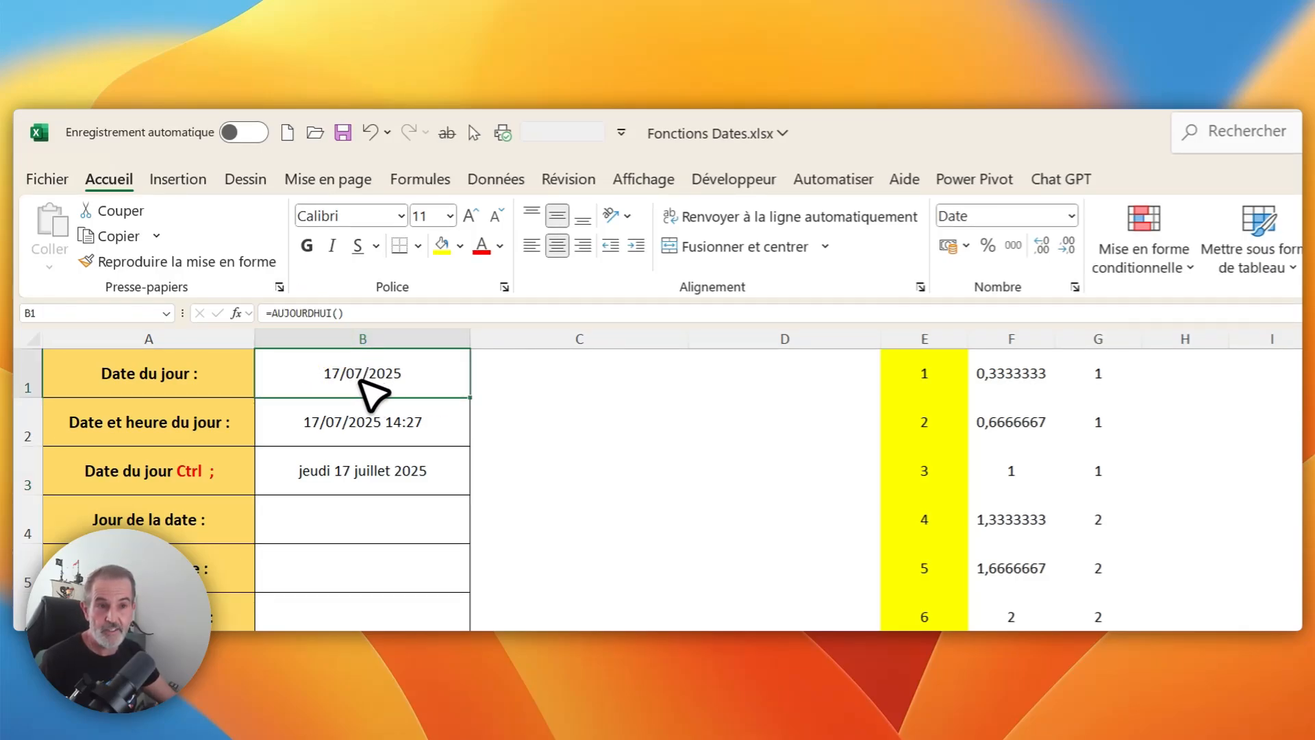
- Apply the short date format (Date courte) to cell B3 and switch it back to the long format (Date longue)
click(341, 456)
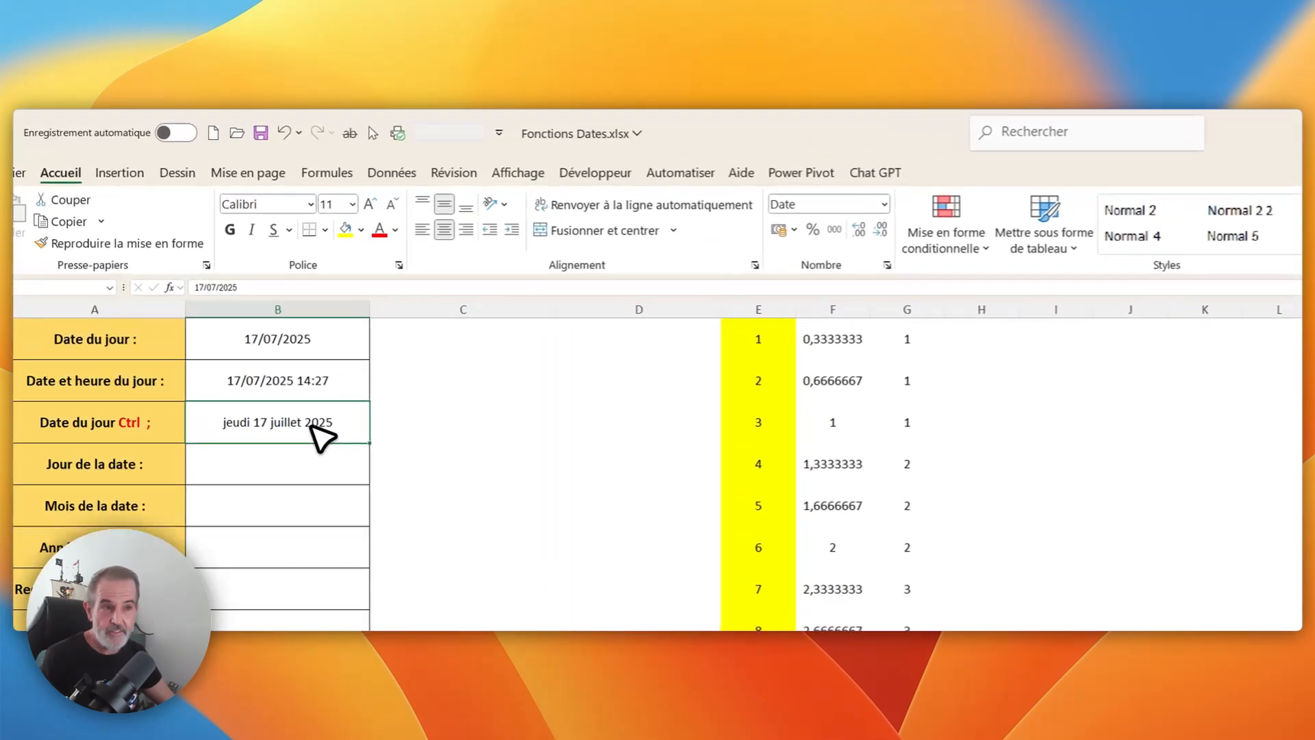
click(885, 204)
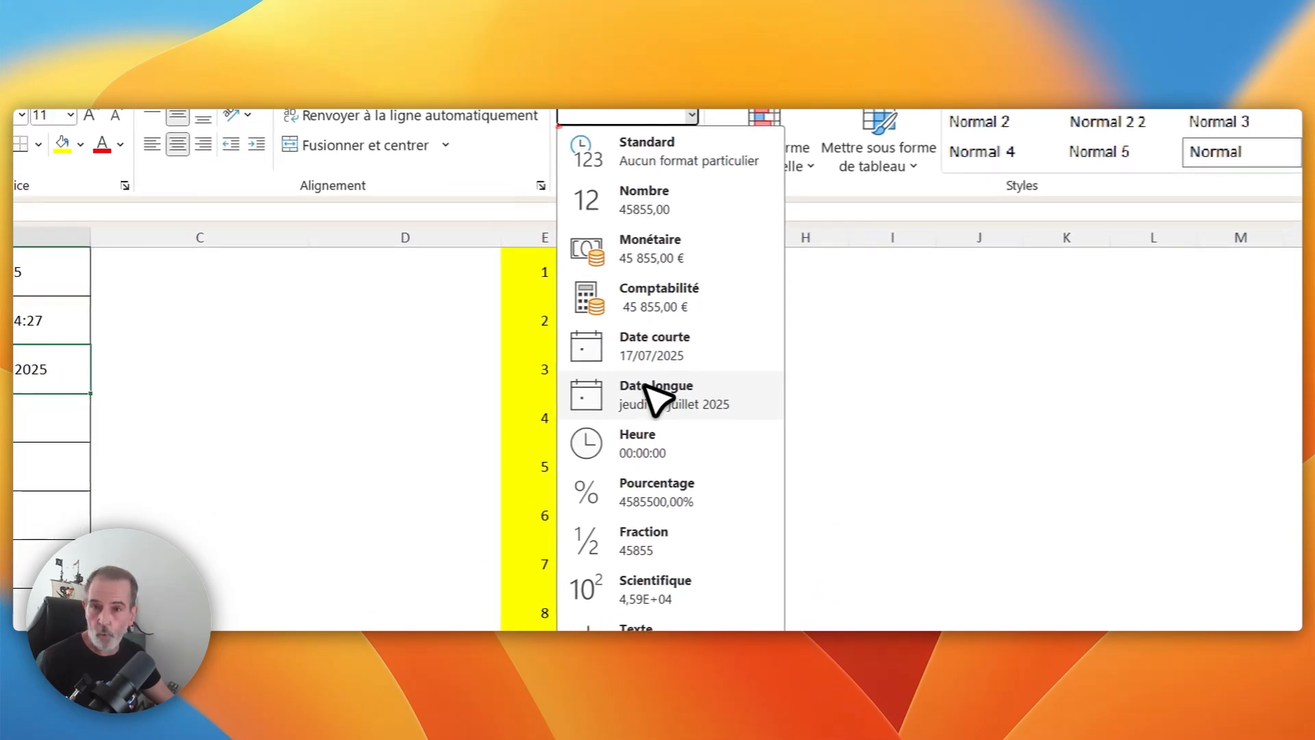
click(661, 350)
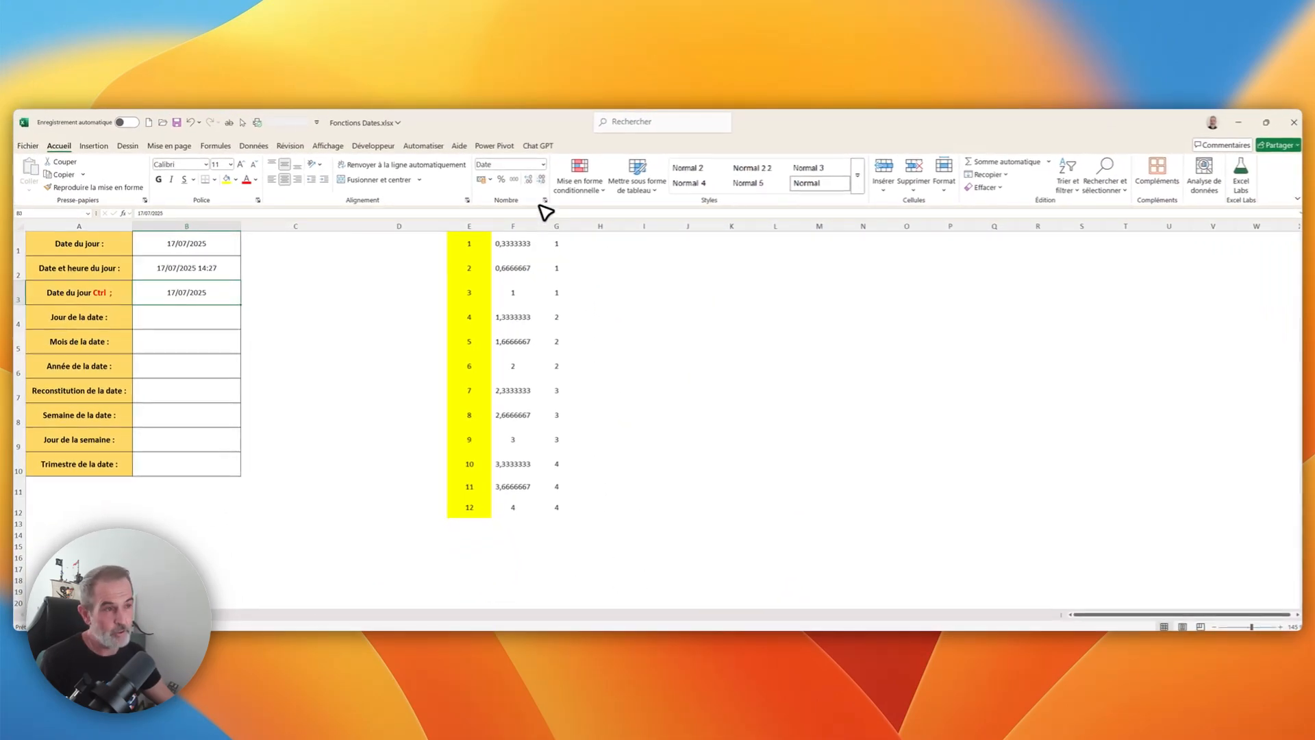
click(543, 165)
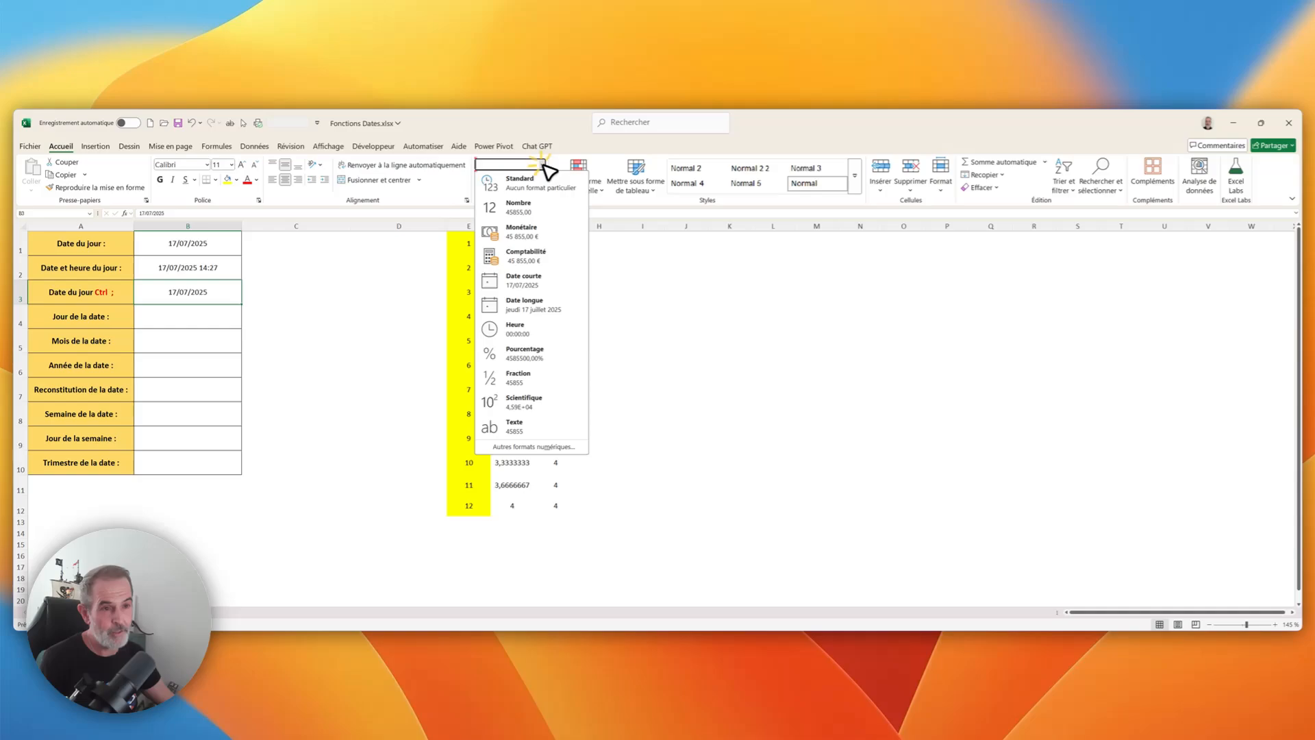
click(520, 305)
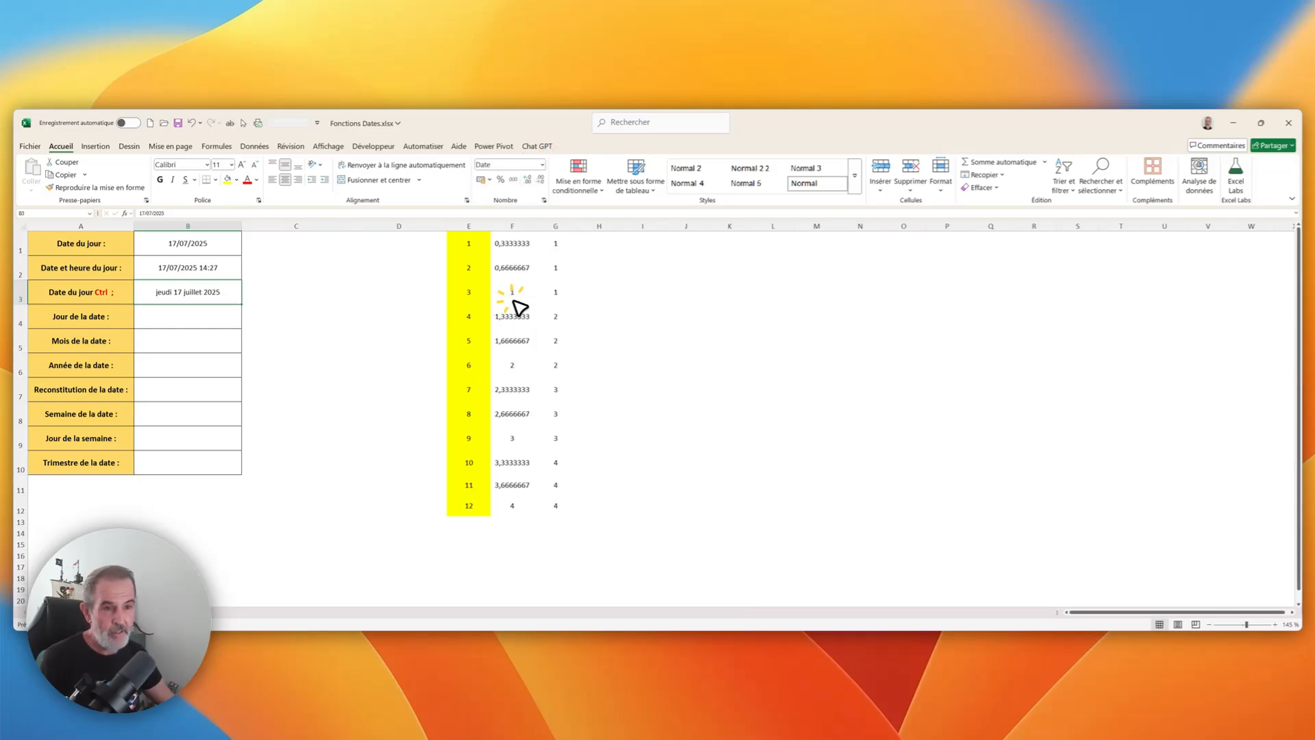
- Extract the day of the date in B3 into cell B4 with the formula =JOUR(B3)
click(228, 328)
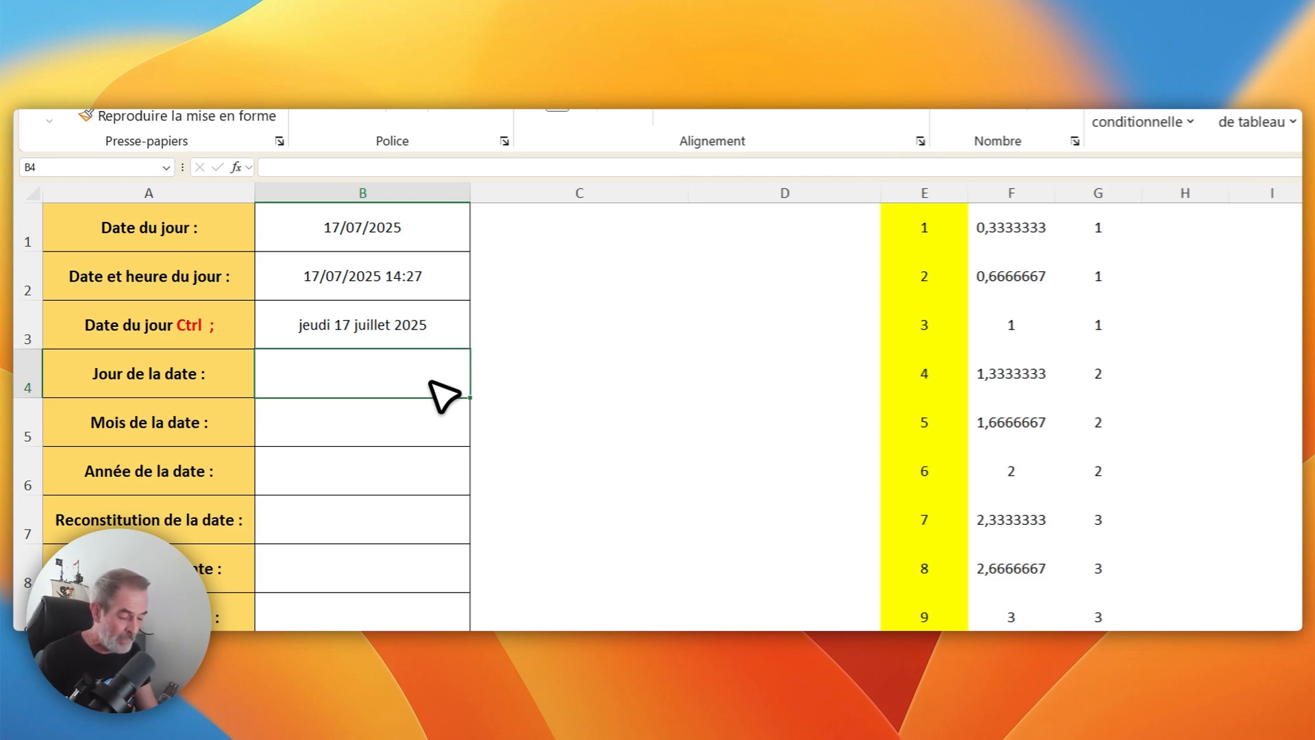
text(=jour)
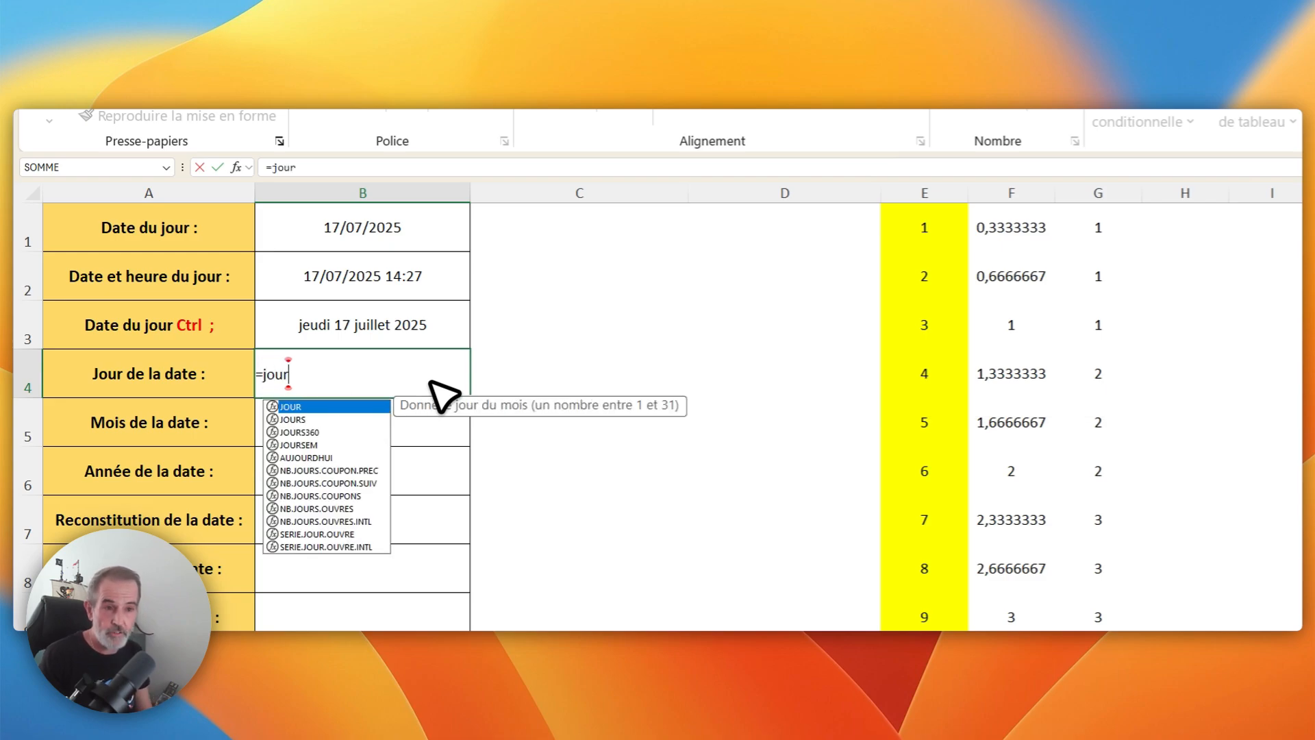
key(Tab)
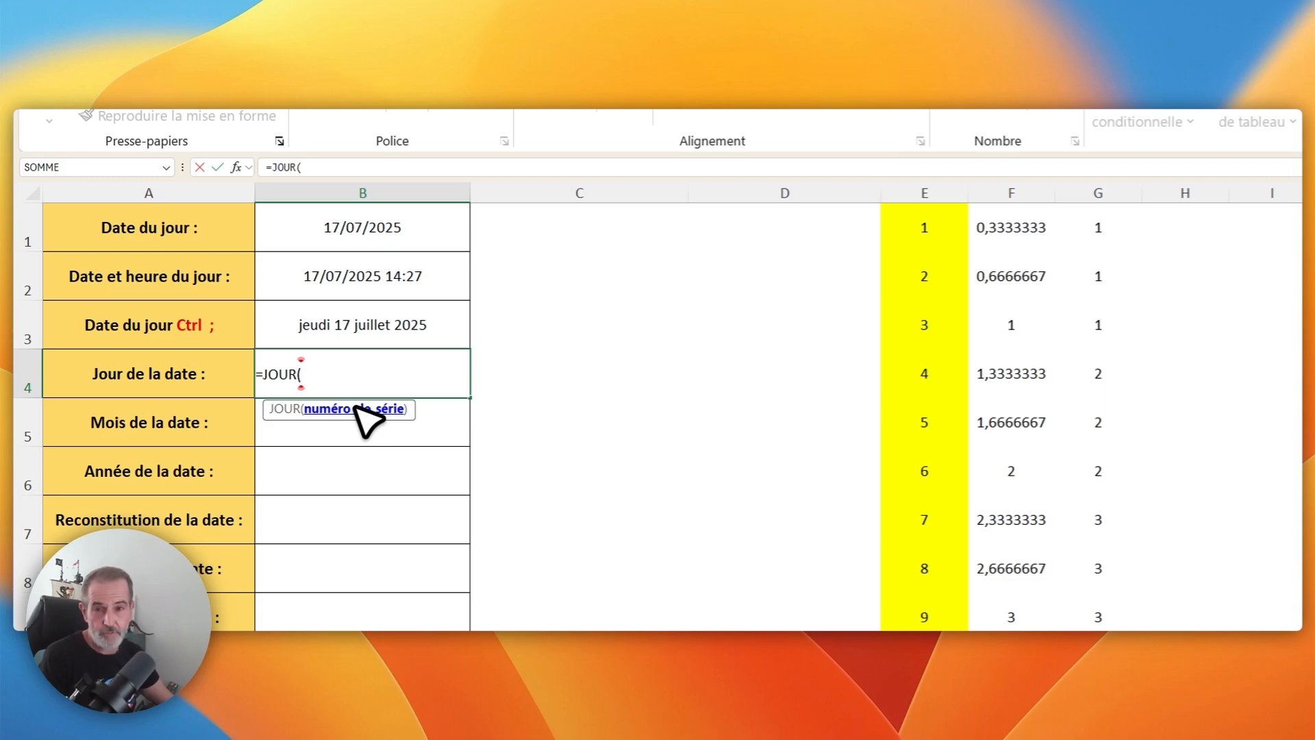
click(396, 338)
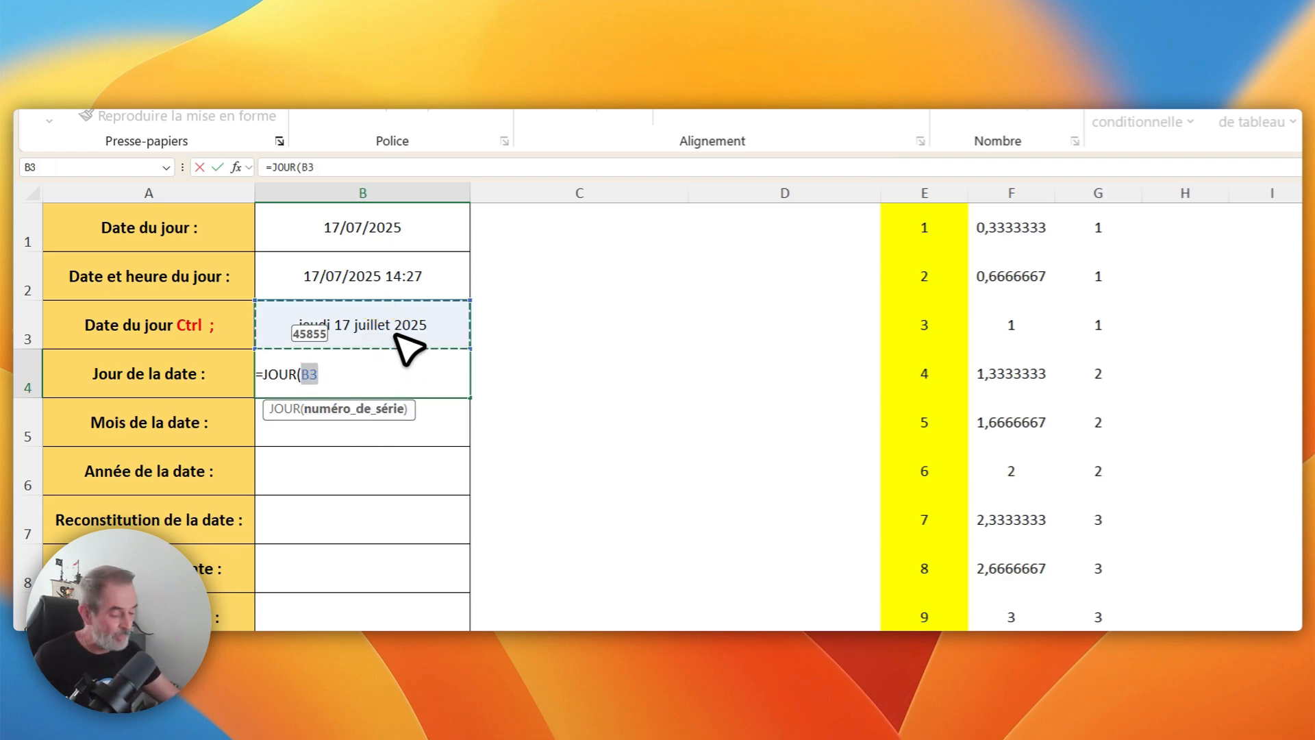
text())
key(Return)
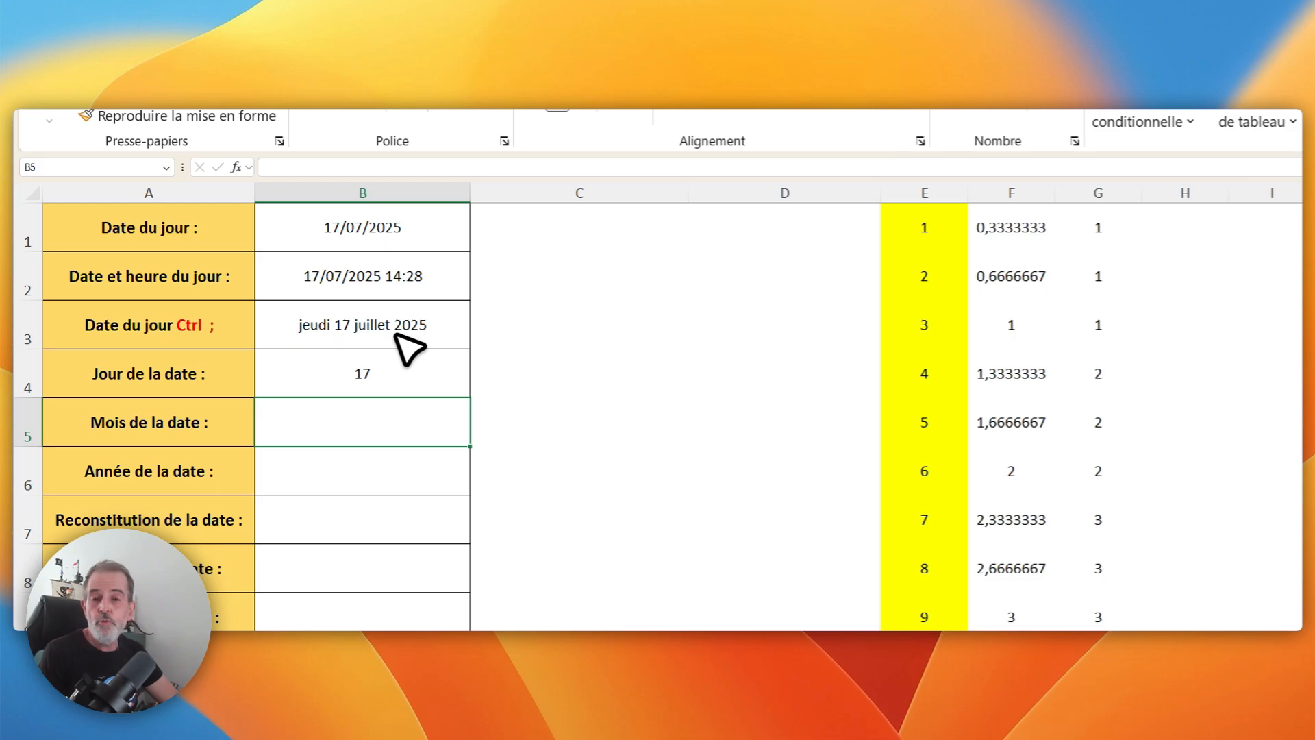
- Apply the Standard number format to the date in cell B3 to reveal its serial number
click(396, 336)
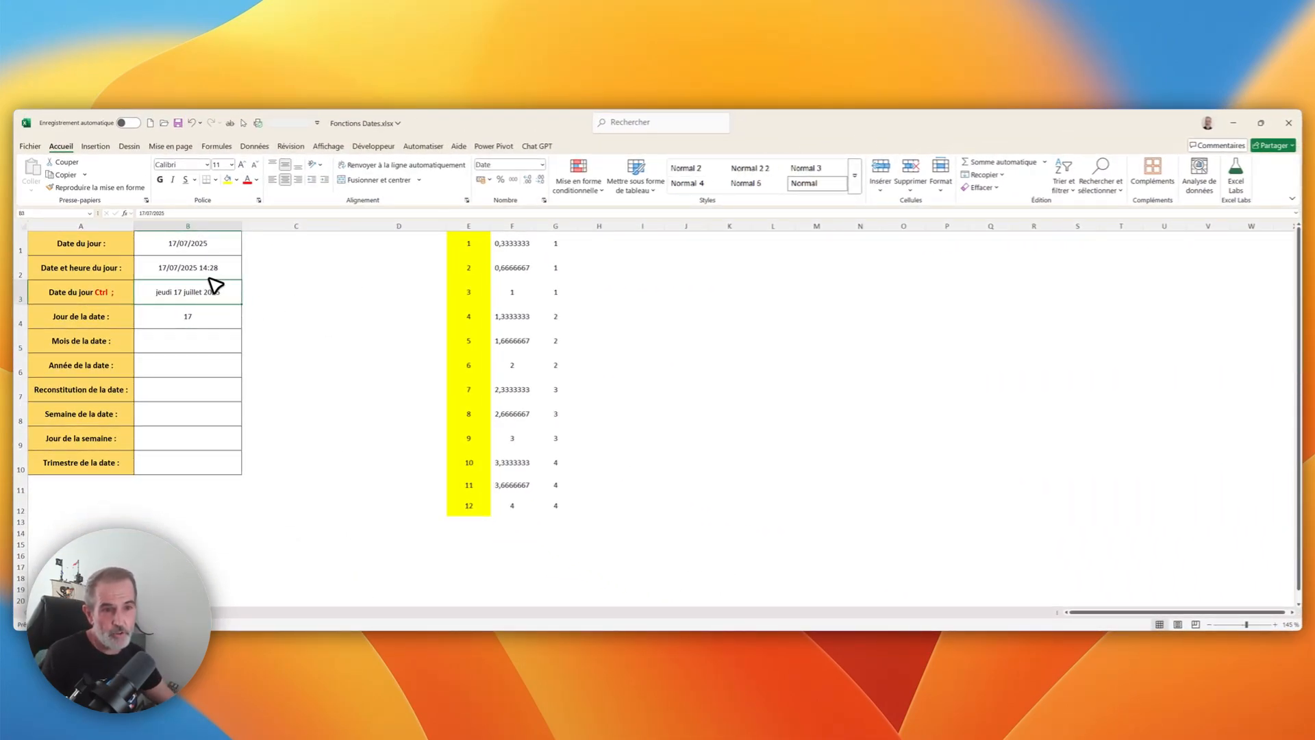
click(542, 164)
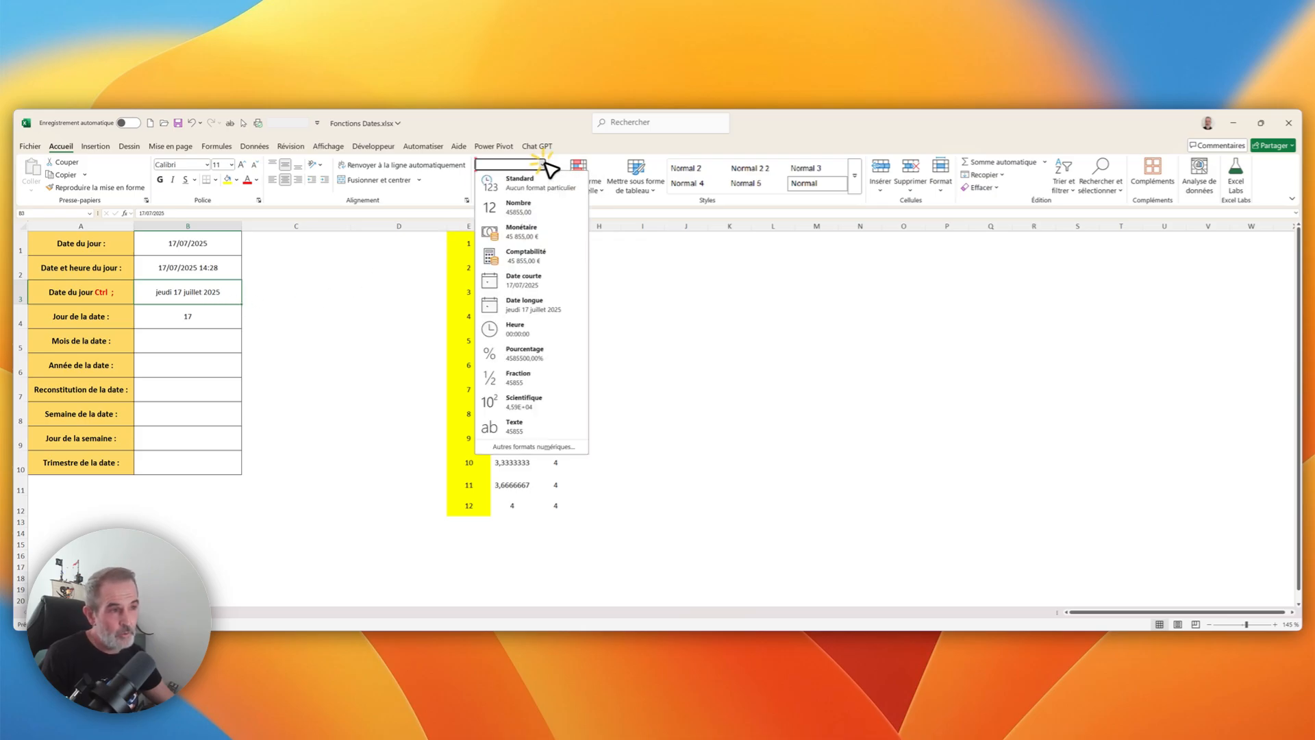
click(522, 182)
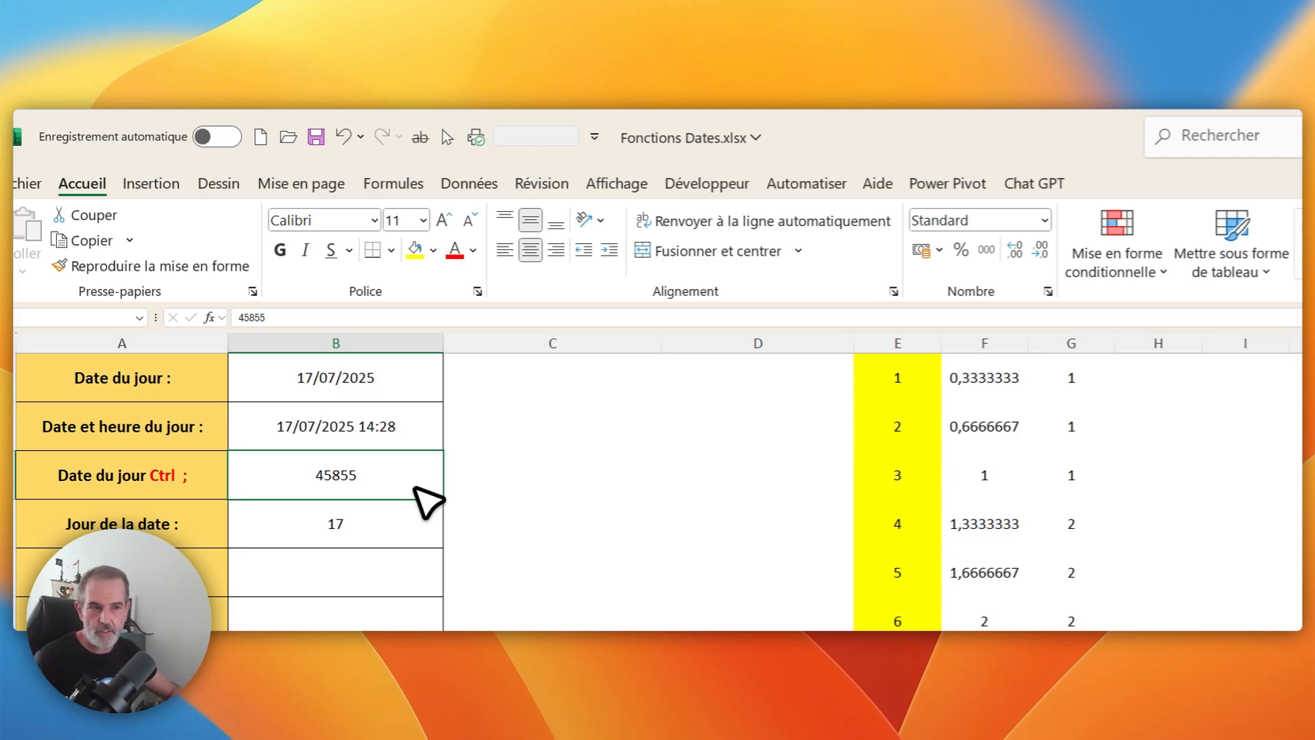
- Enter the date 18/7/25 in cell C3 and apply the Standard number format to it
key(Right)
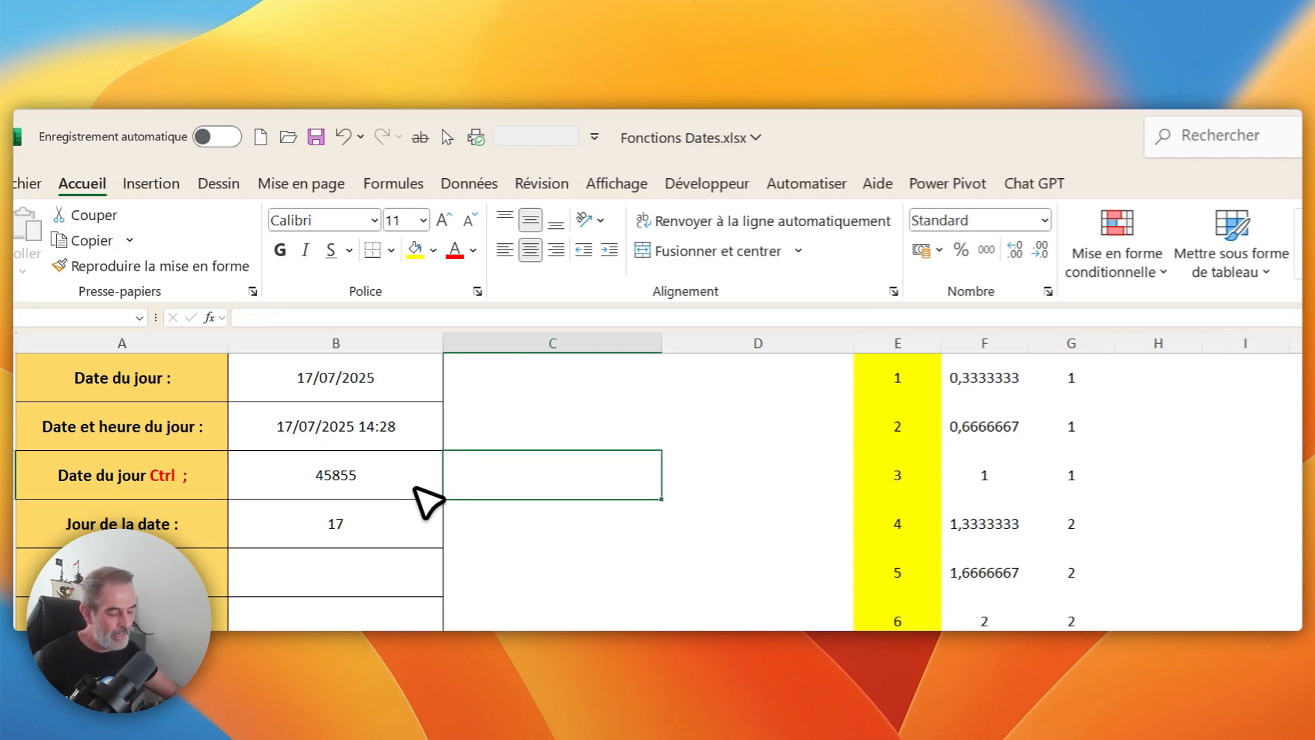
text(18/7/25)
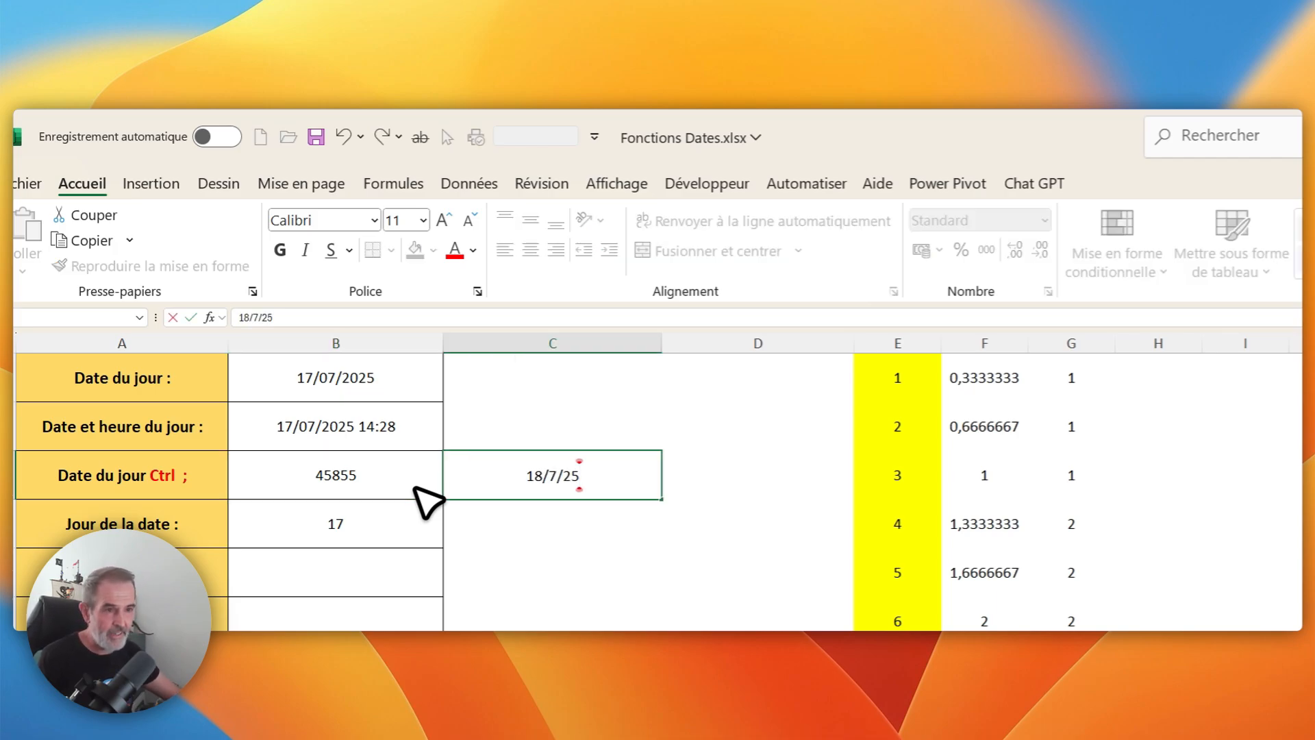
key(Return)
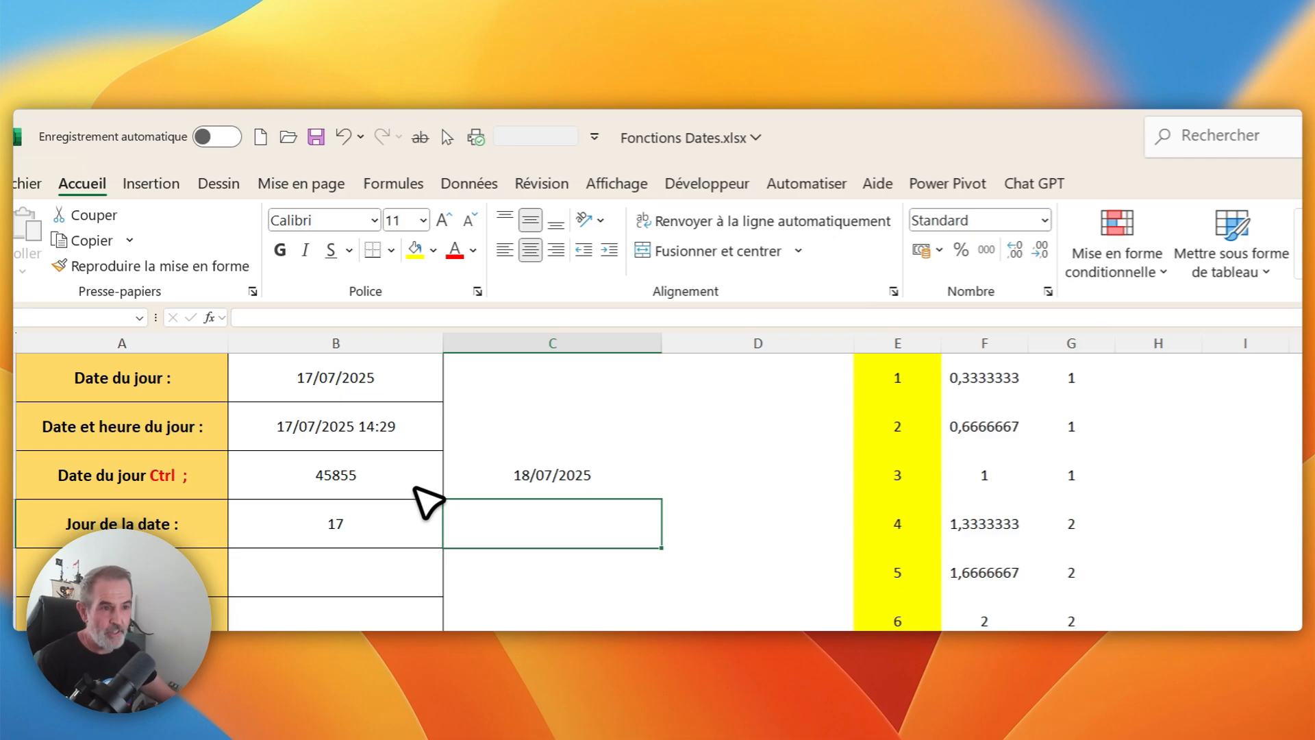
click(480, 474)
click(1044, 220)
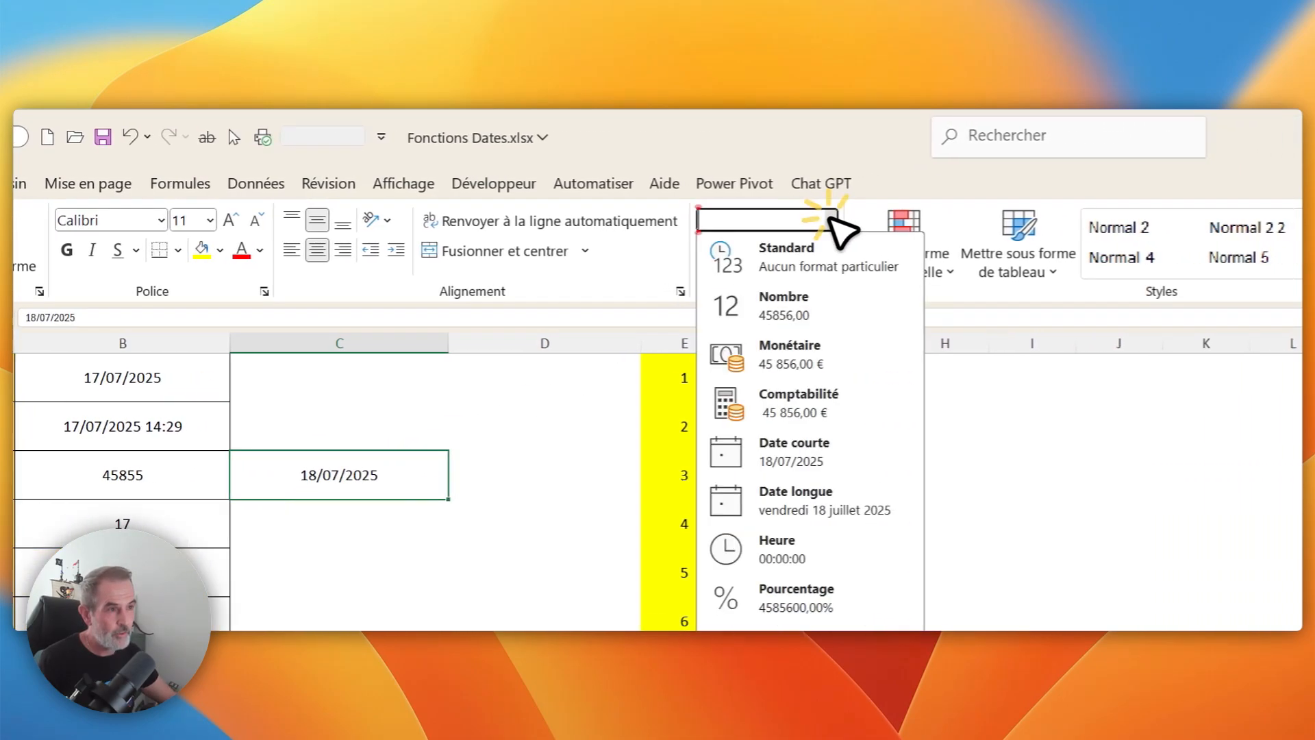
click(819, 256)
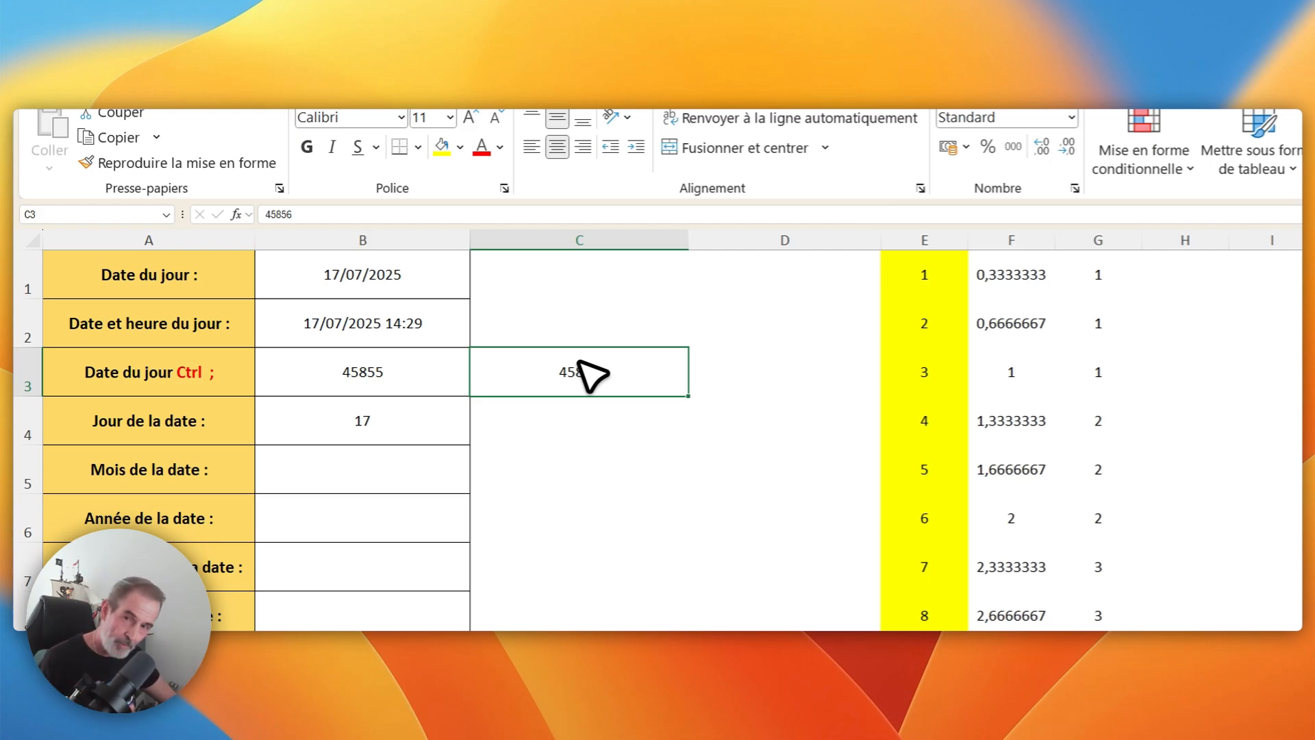
- Calculate the difference between the two dates in cell D3 with the formula =C3-B3 and select the result
click(730, 370)
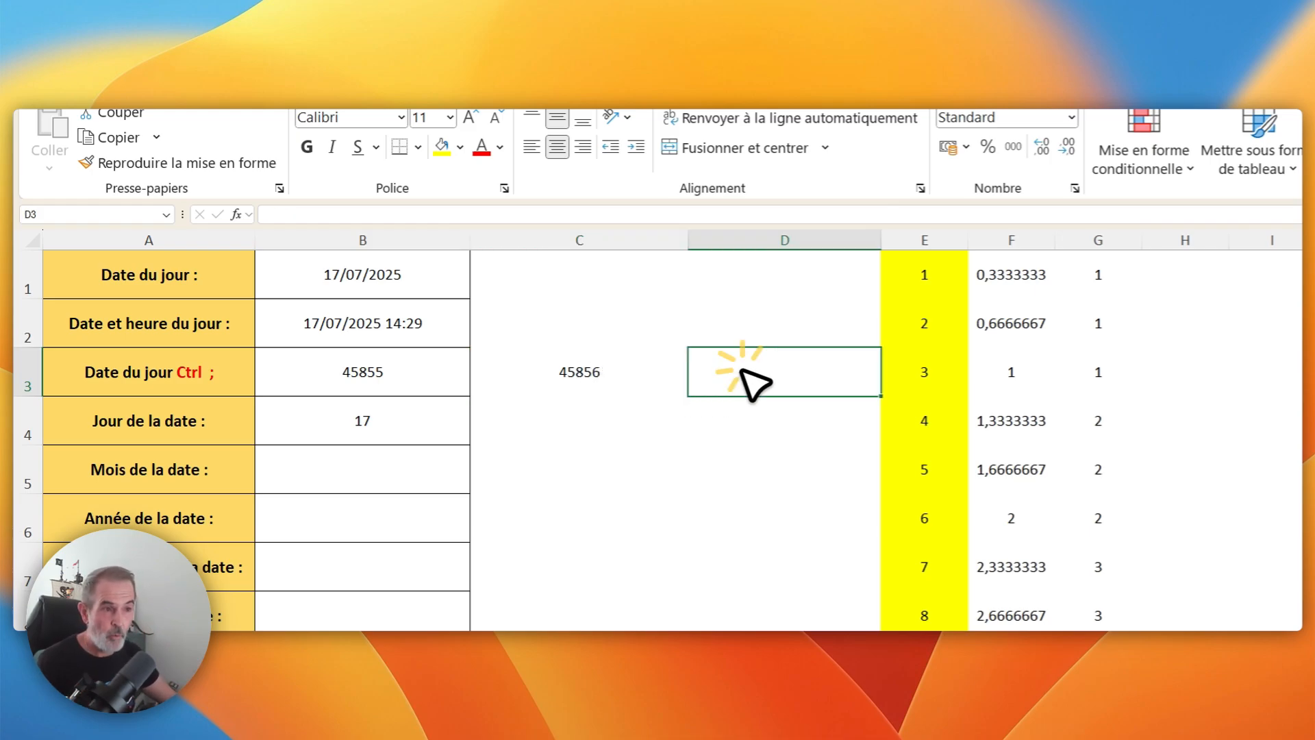
text(=)
click(569, 376)
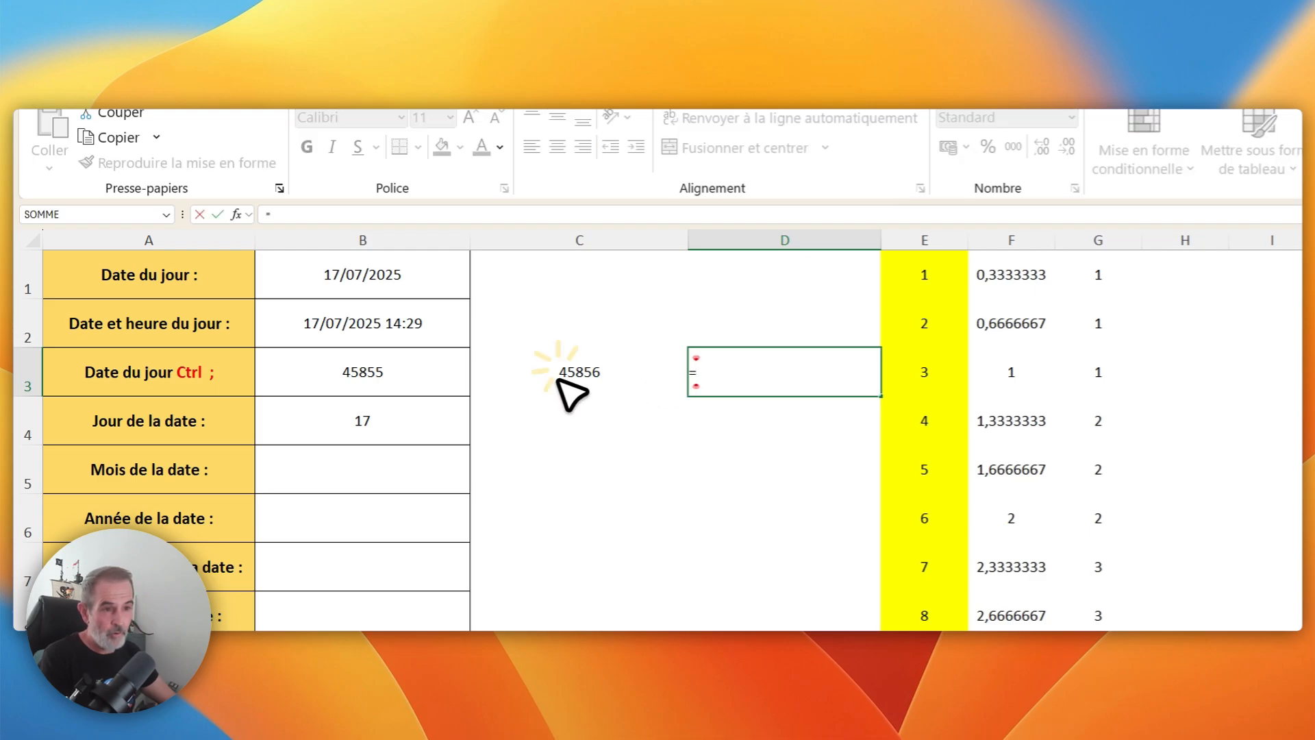
text(-)
click(381, 364)
key(Return)
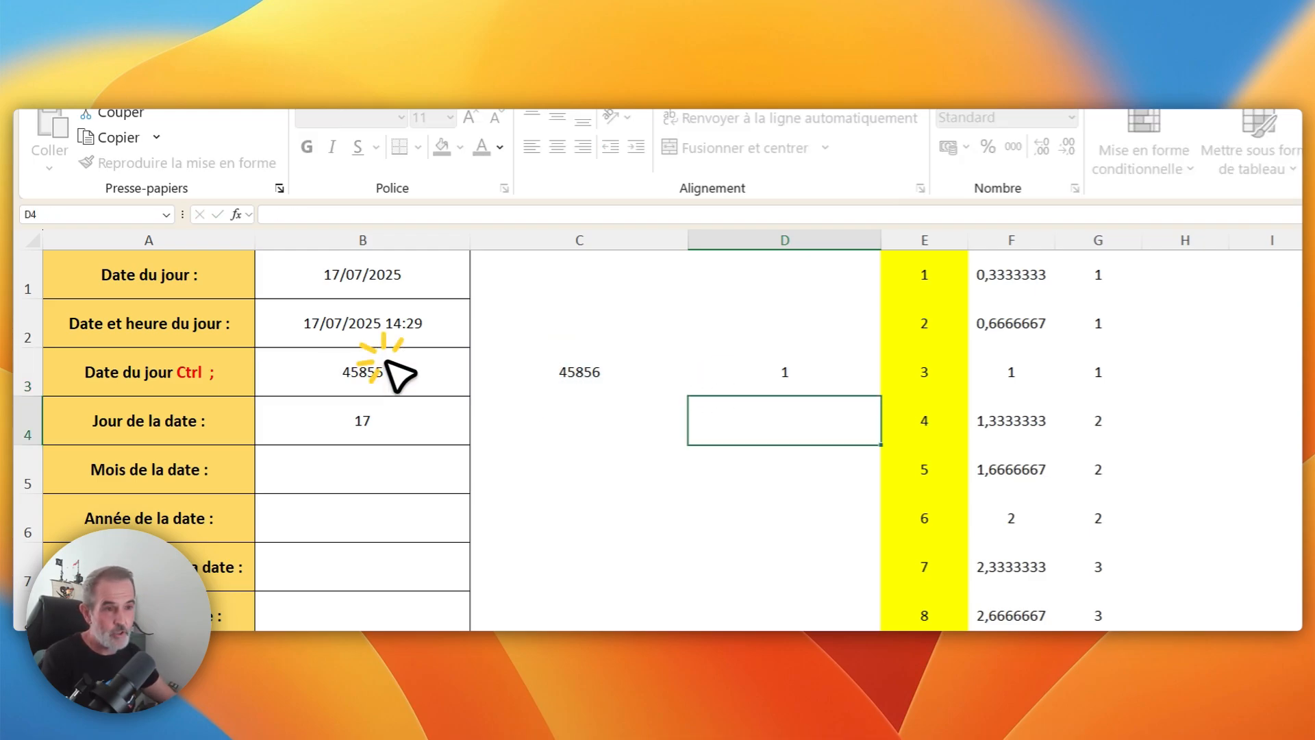
click(830, 381)
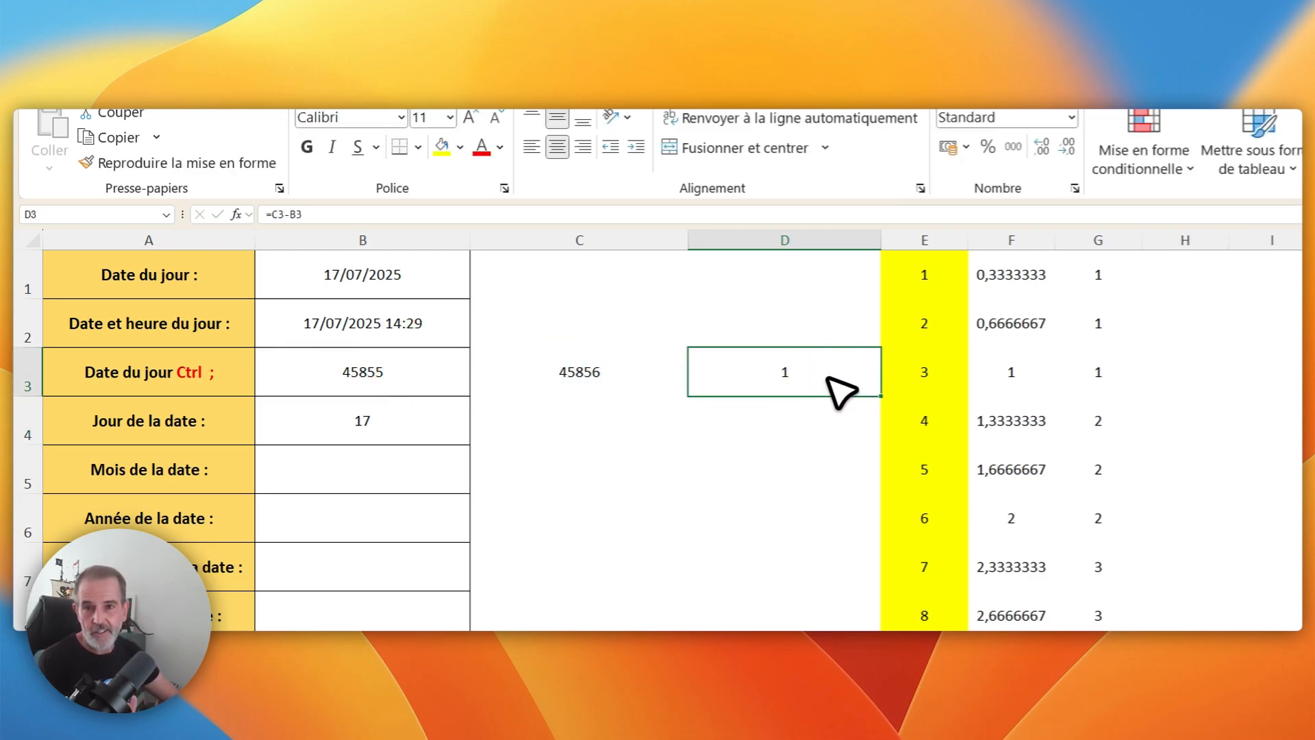
- Clear the date difference formula from cell D3 and the comparison date from cell C3
key(Delete)
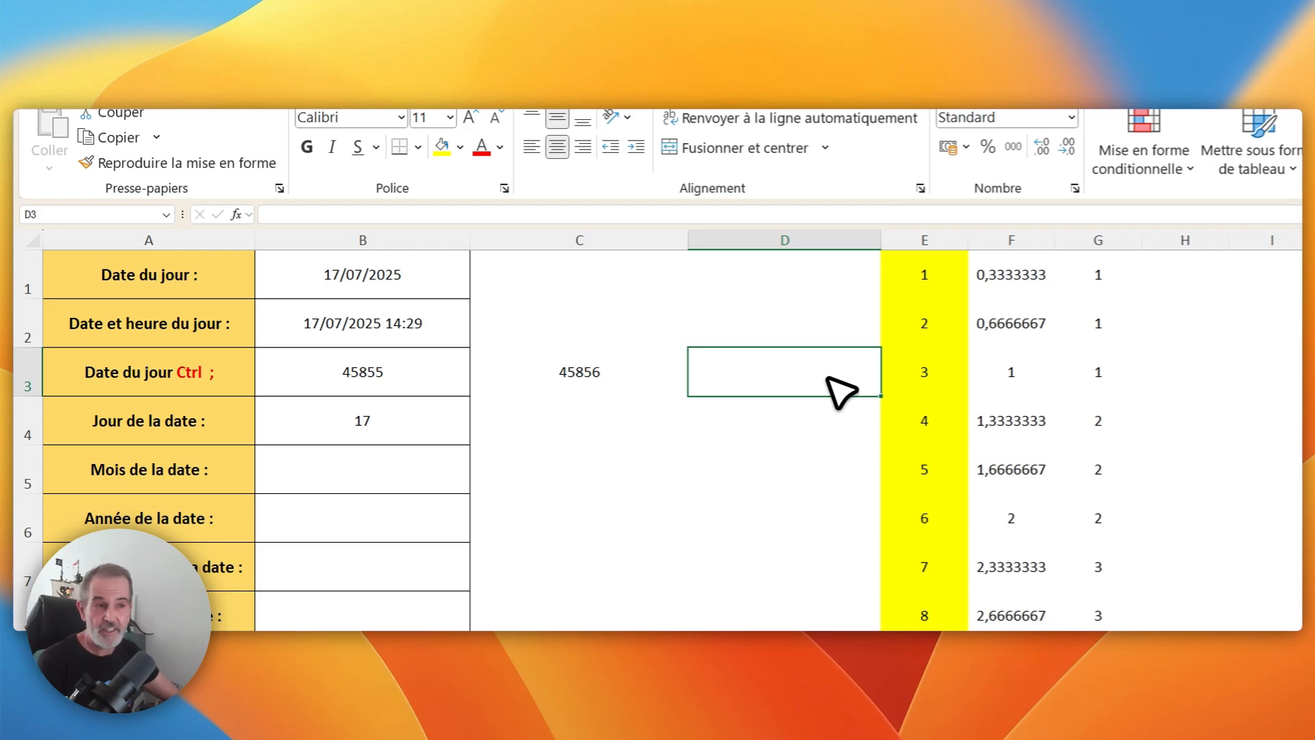
key(Left)
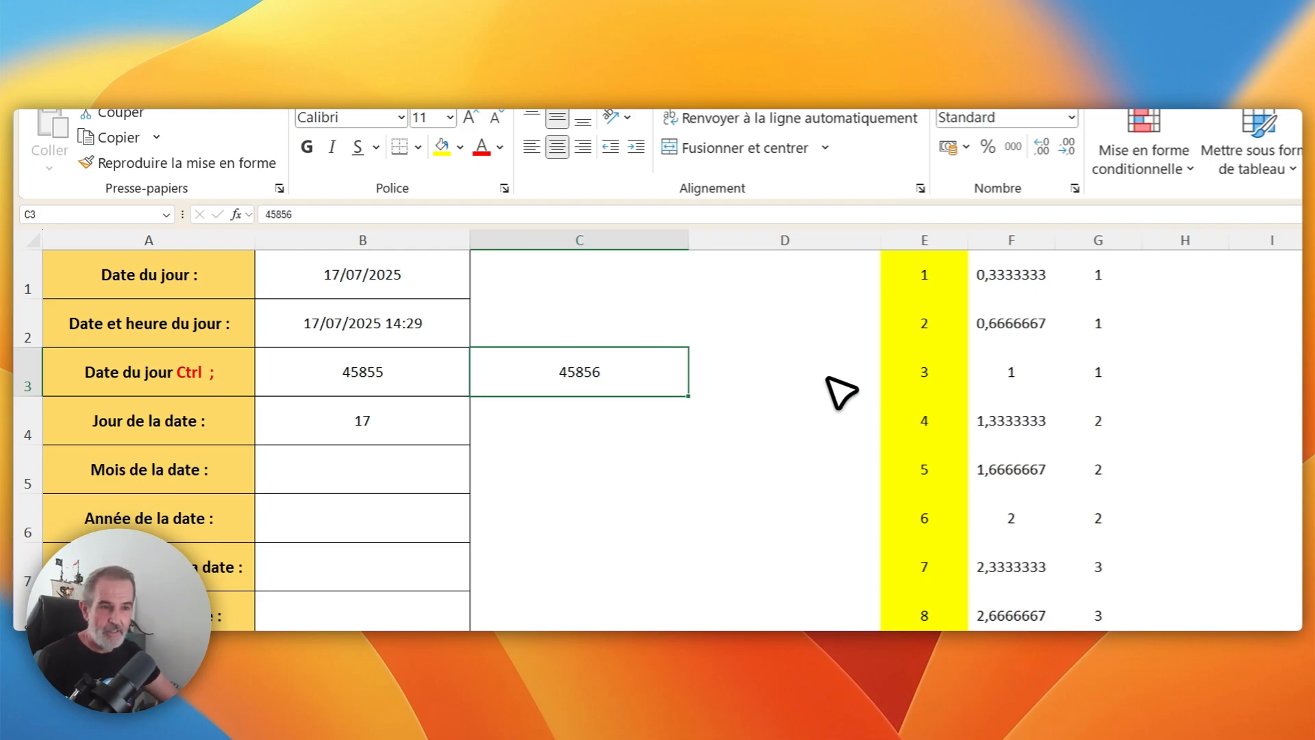
key(Delete)
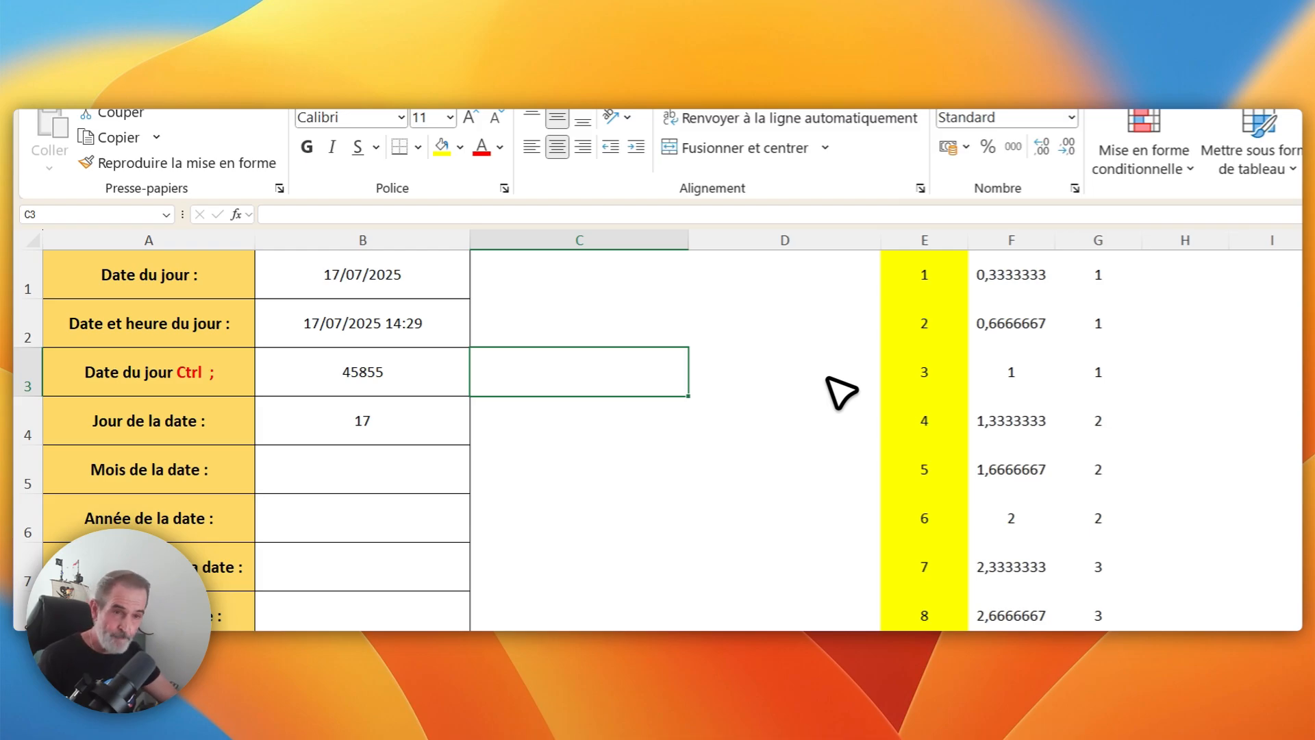
- Apply the Date longue number format to cell B3
key(Left)
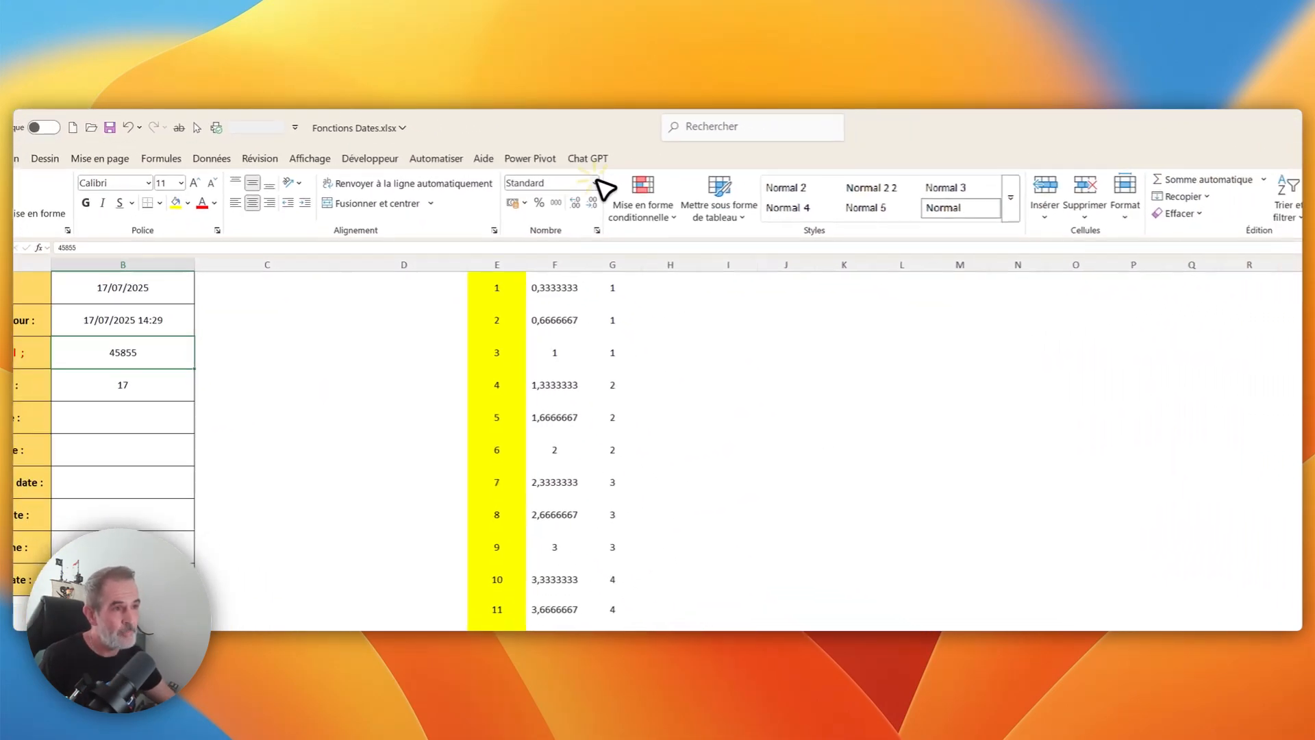
click(594, 182)
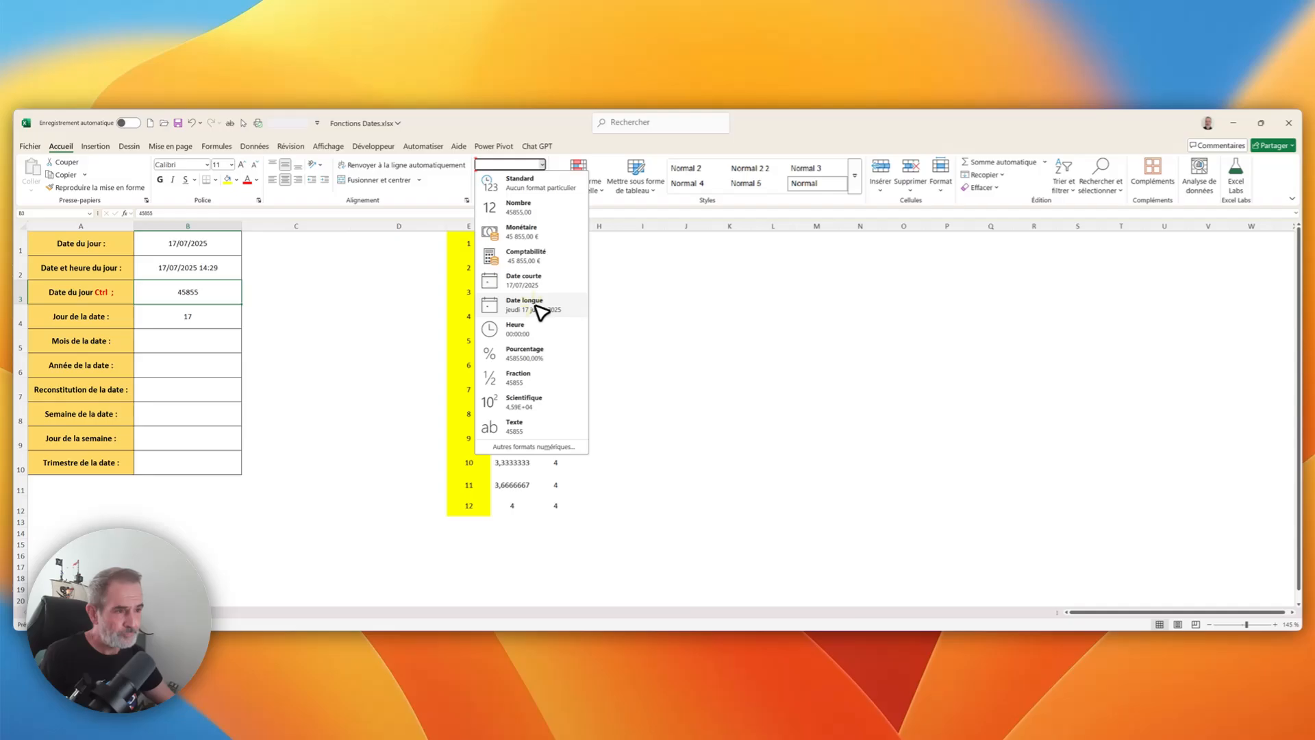
click(542, 308)
- Extract the month of the date in B3 into cell B5 with the formula =MOIS(B3)
click(194, 347)
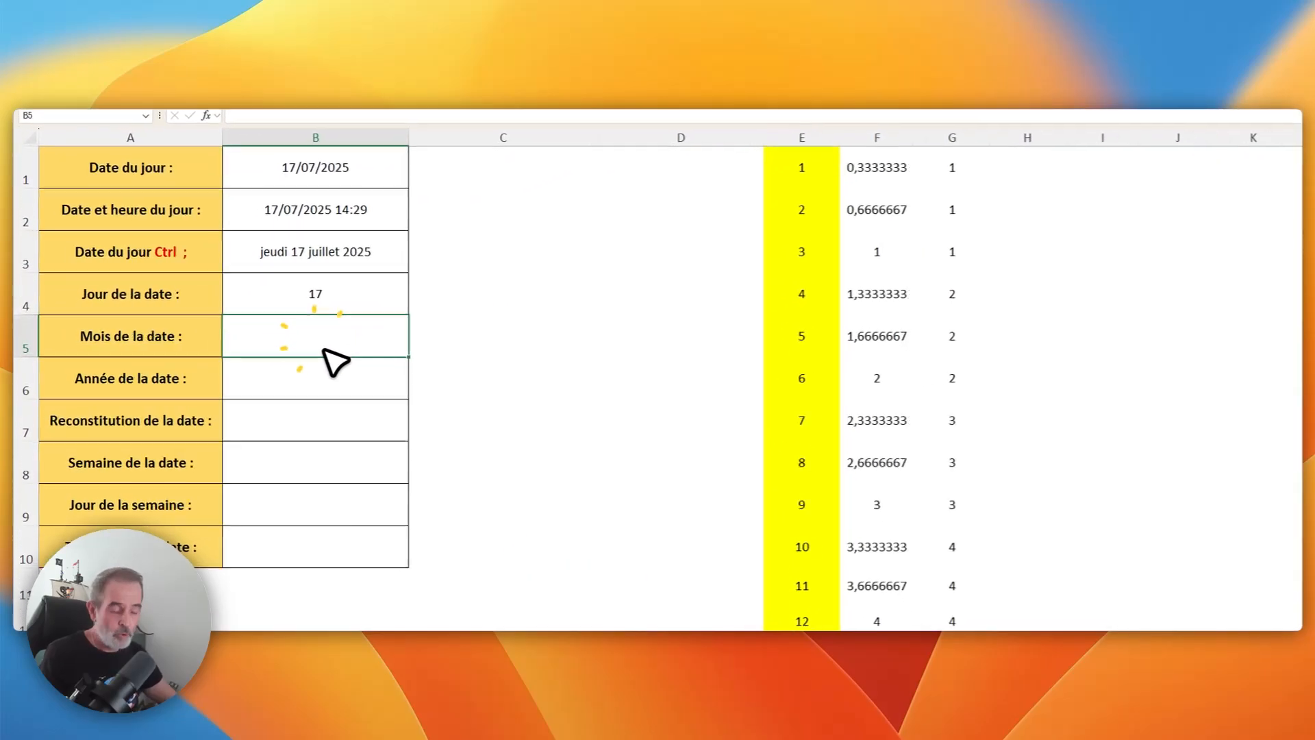
text(=m)
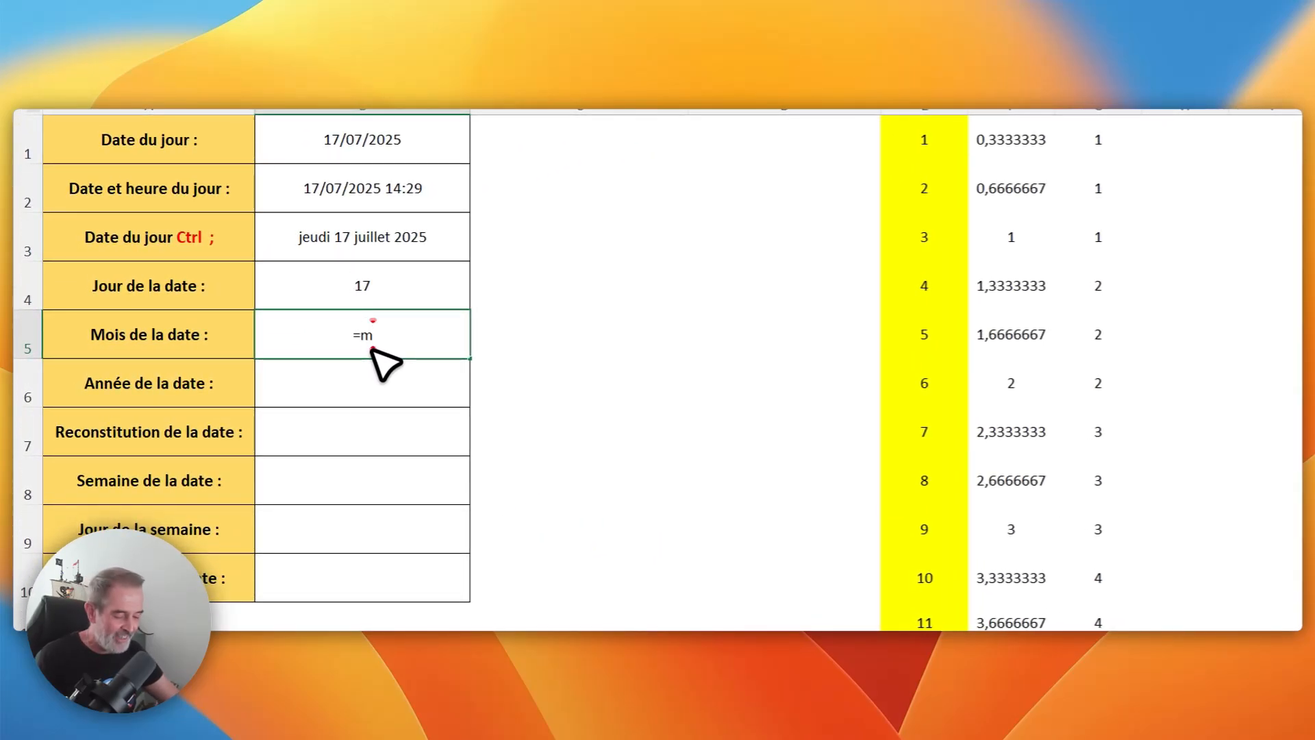
text(oi)
key(Tab)
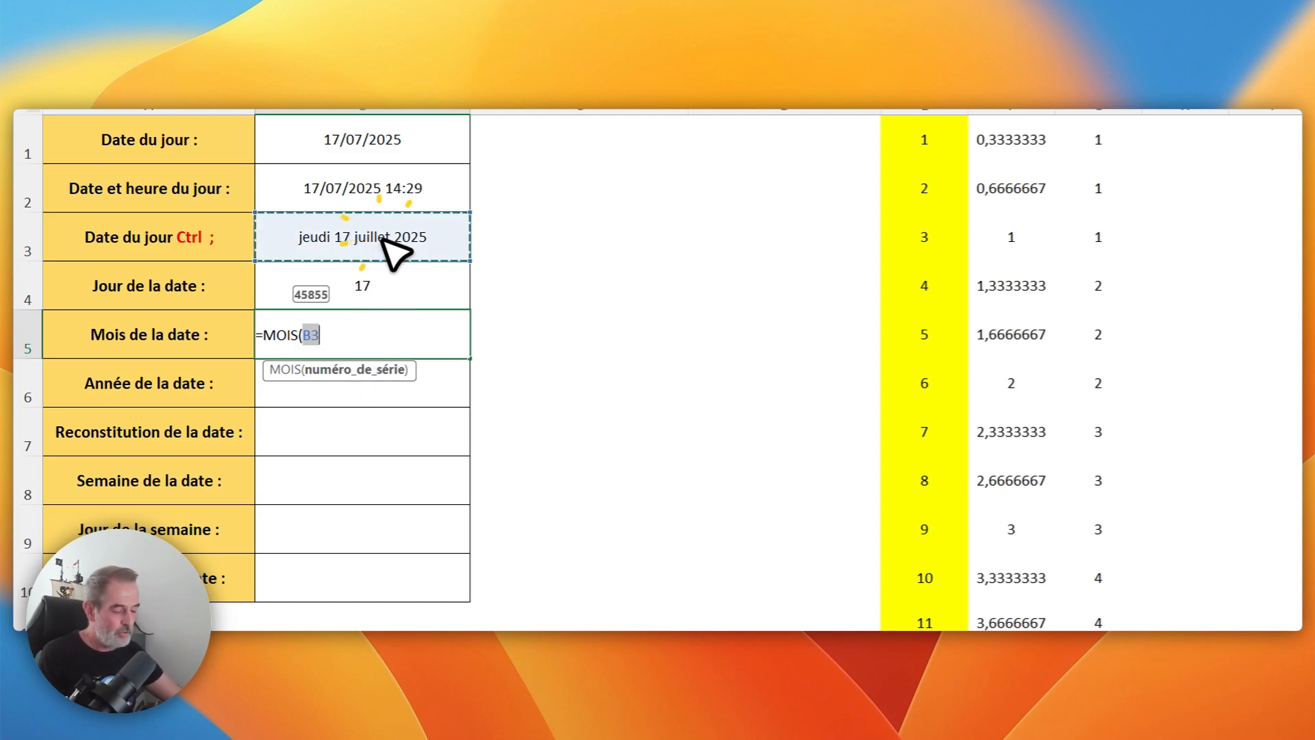
text())
key(Return)
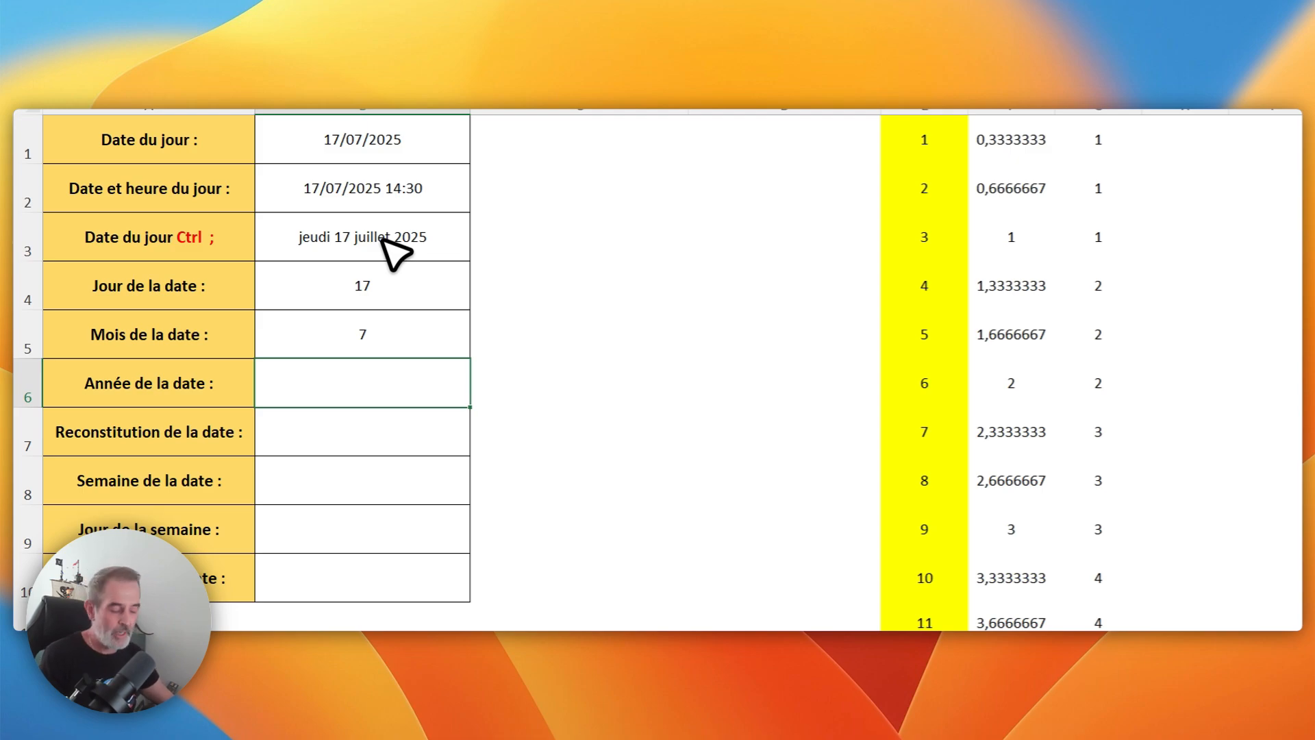
- Extract the year of the date in B3 into cell B6 with the formula =ANNEE(B3)
text(=ann)
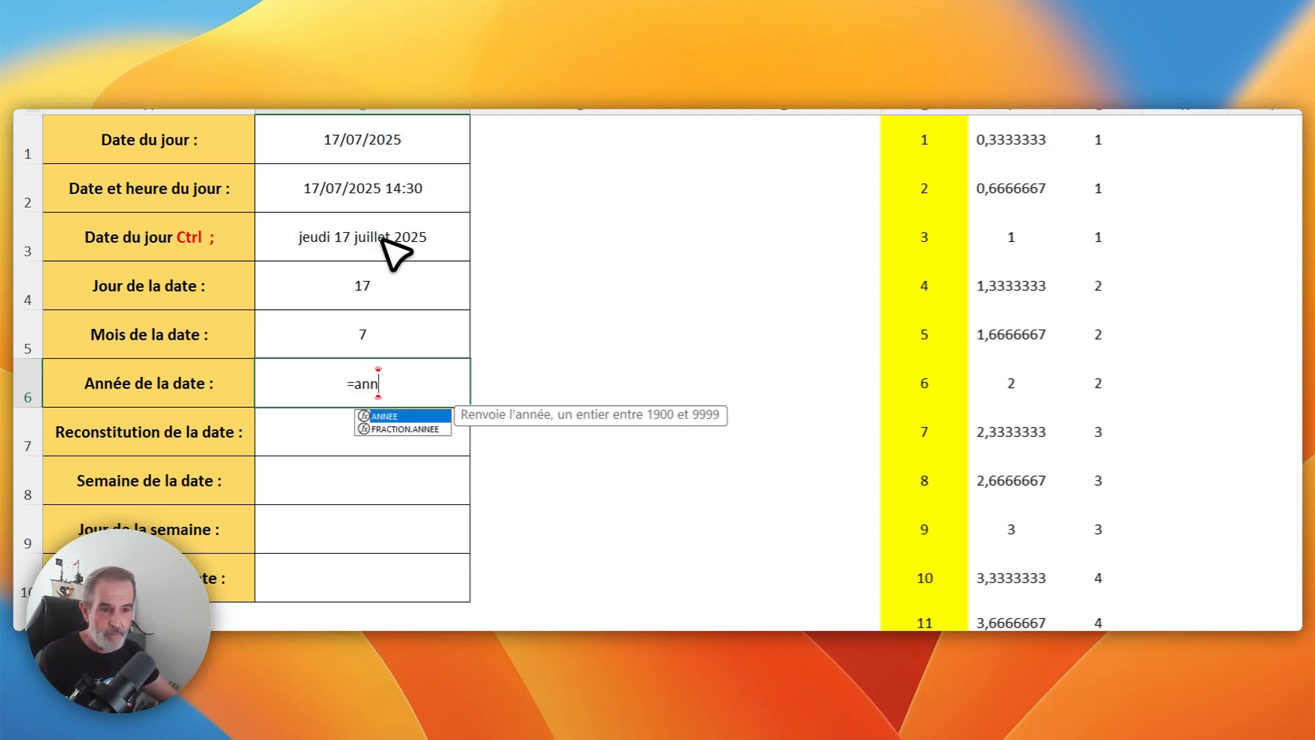
key(Tab)
click(383, 239)
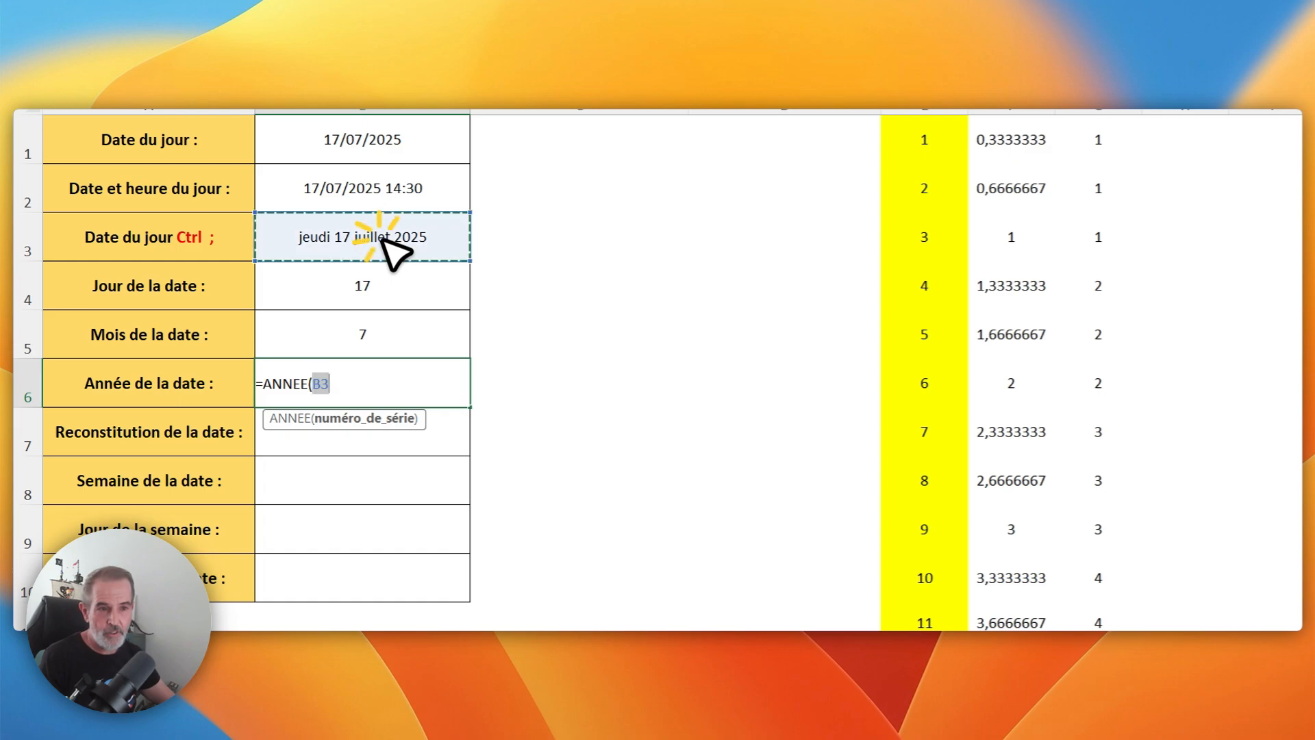
text())
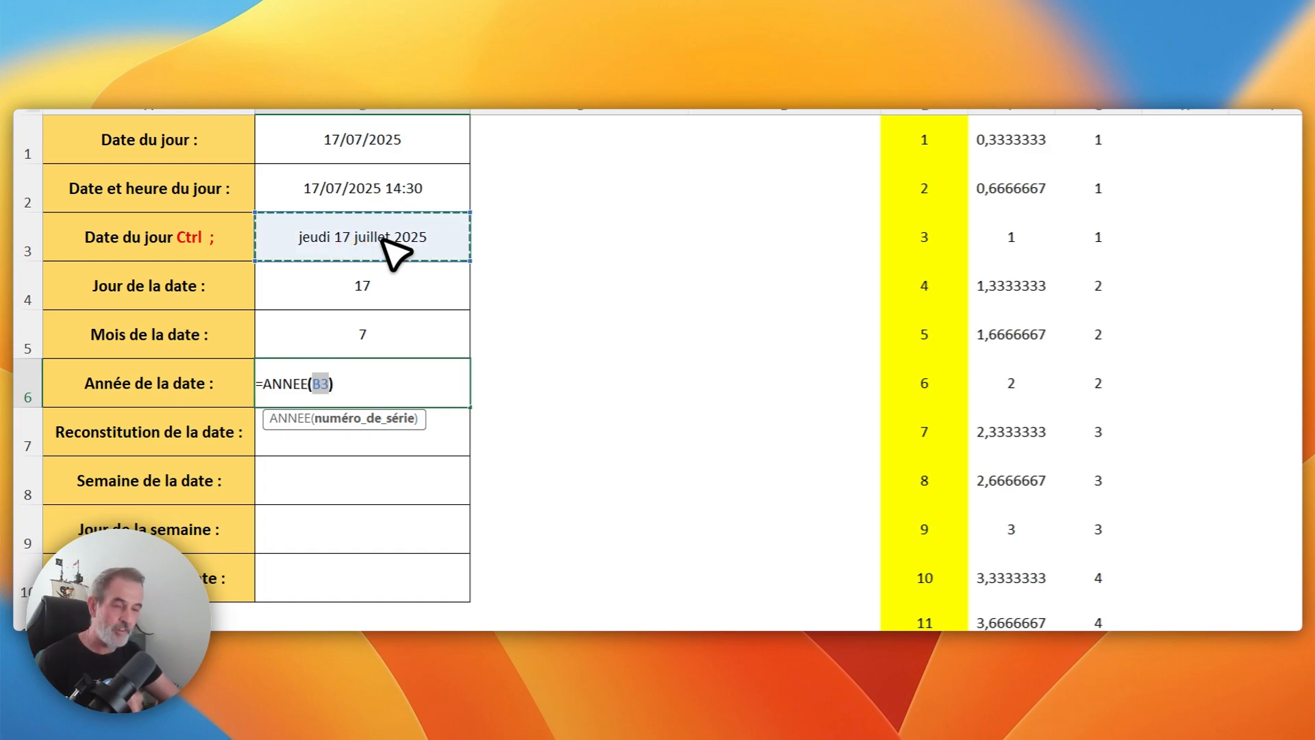
key(Return)
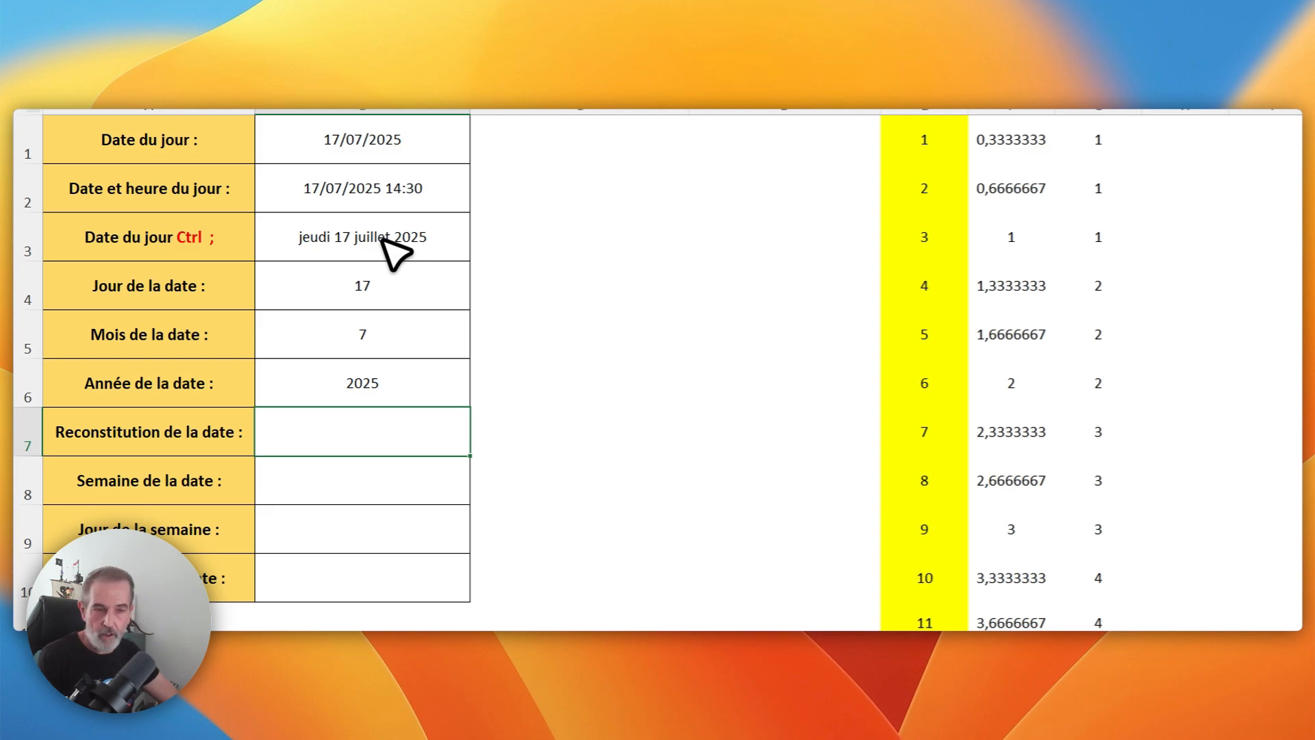
- Examine the separate day, month and year values in cells B4, B5 and B6
key(Up)
key(Up)
key(Down)
key(Down)
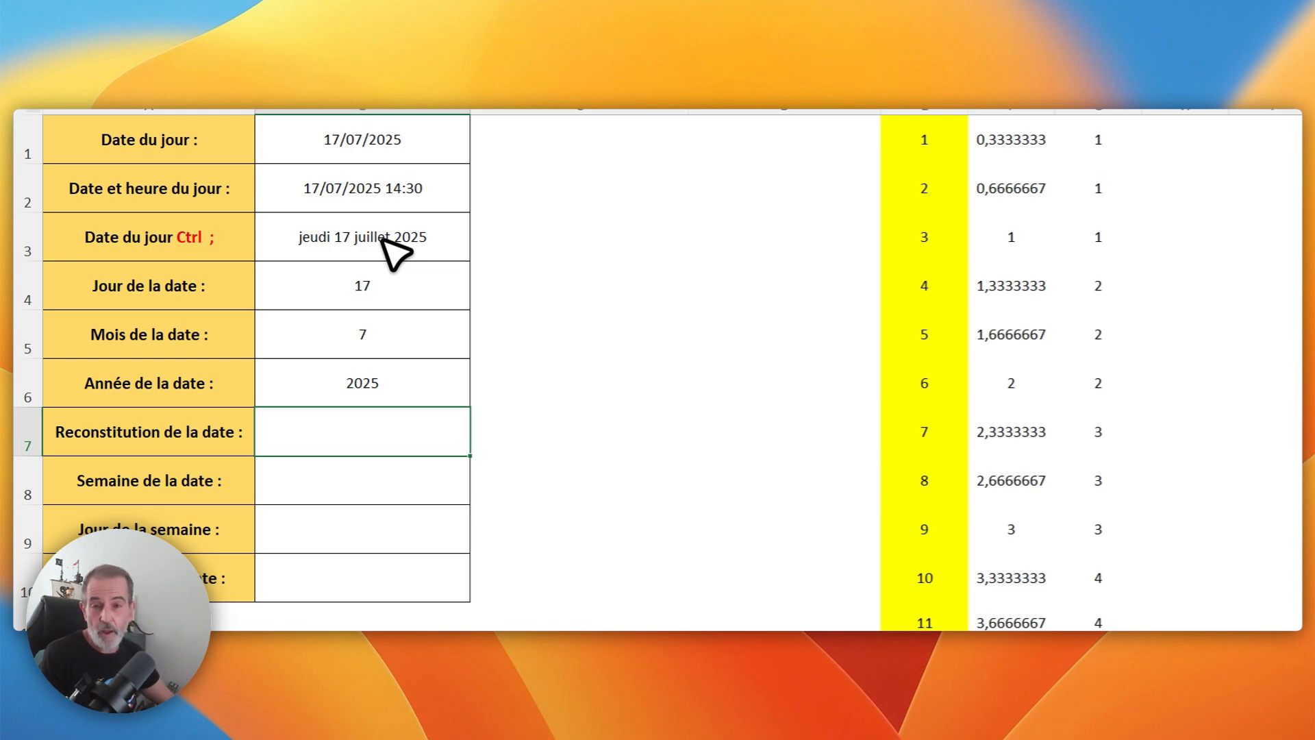
click(387, 282)
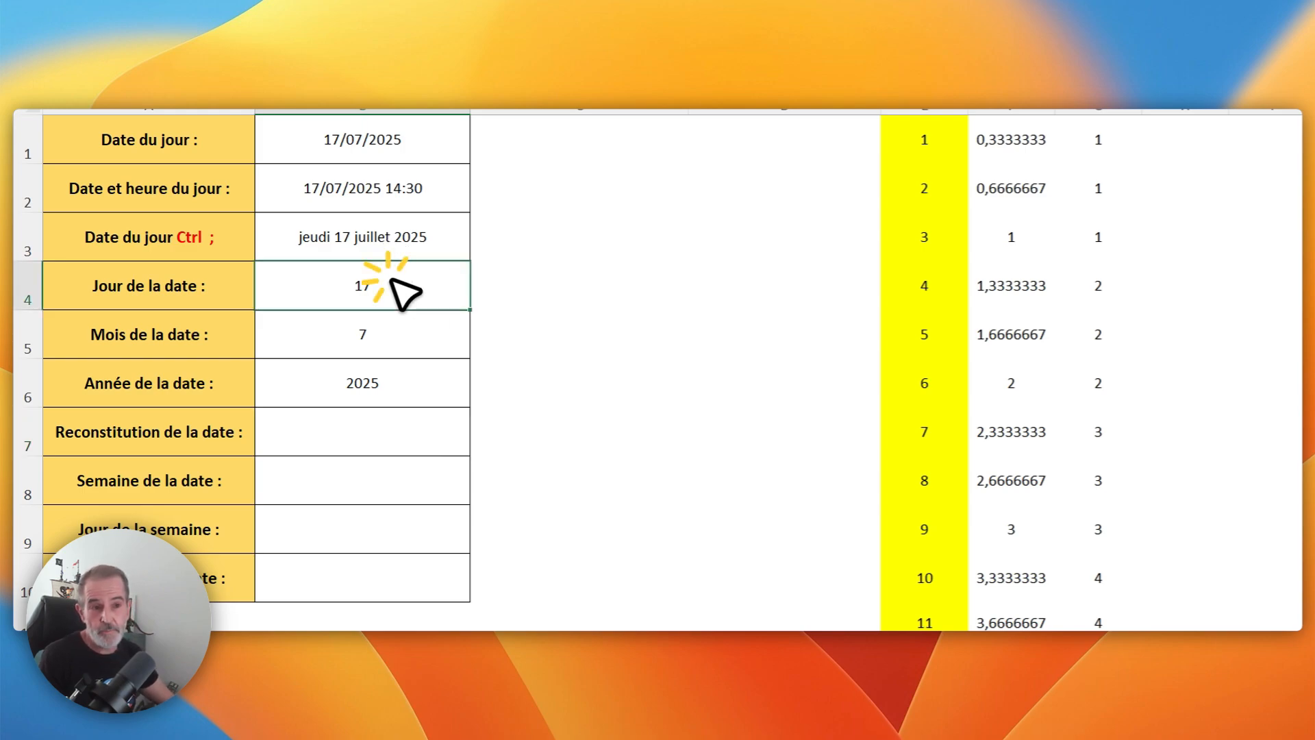
click(377, 333)
click(383, 383)
click(363, 286)
click(363, 334)
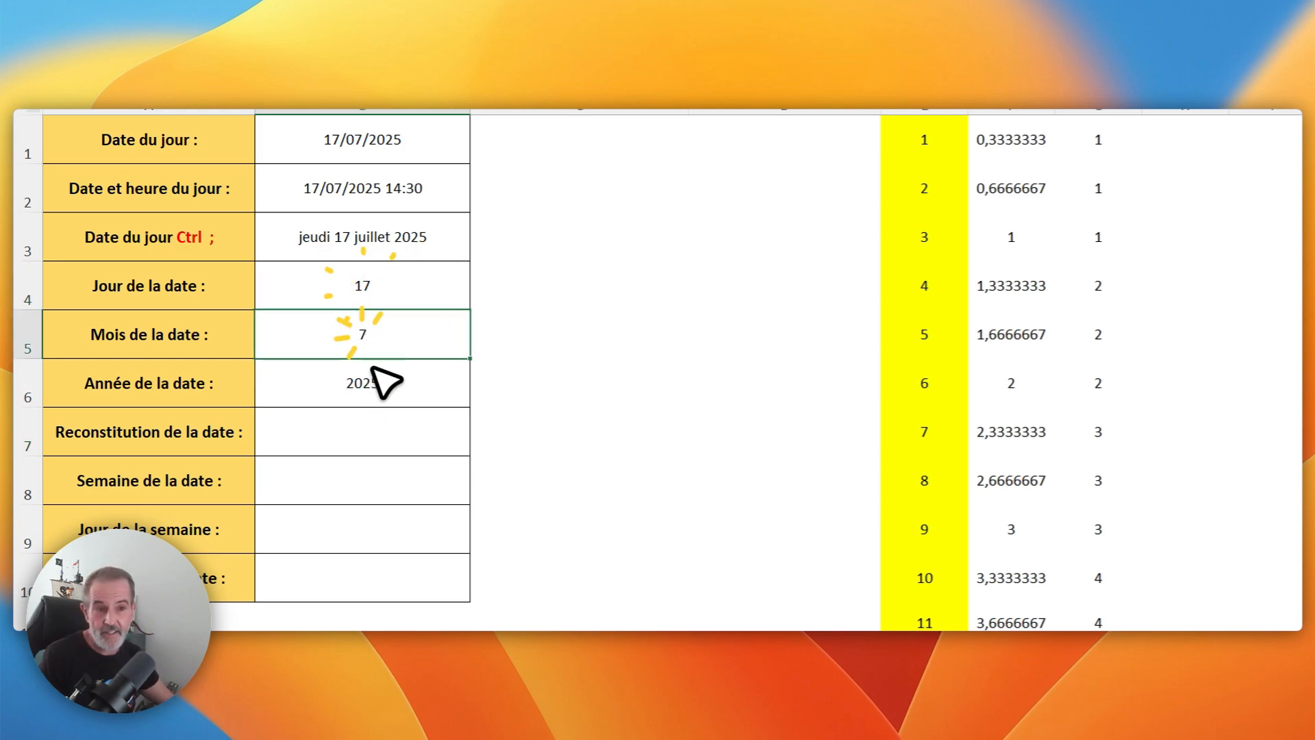
click(375, 382)
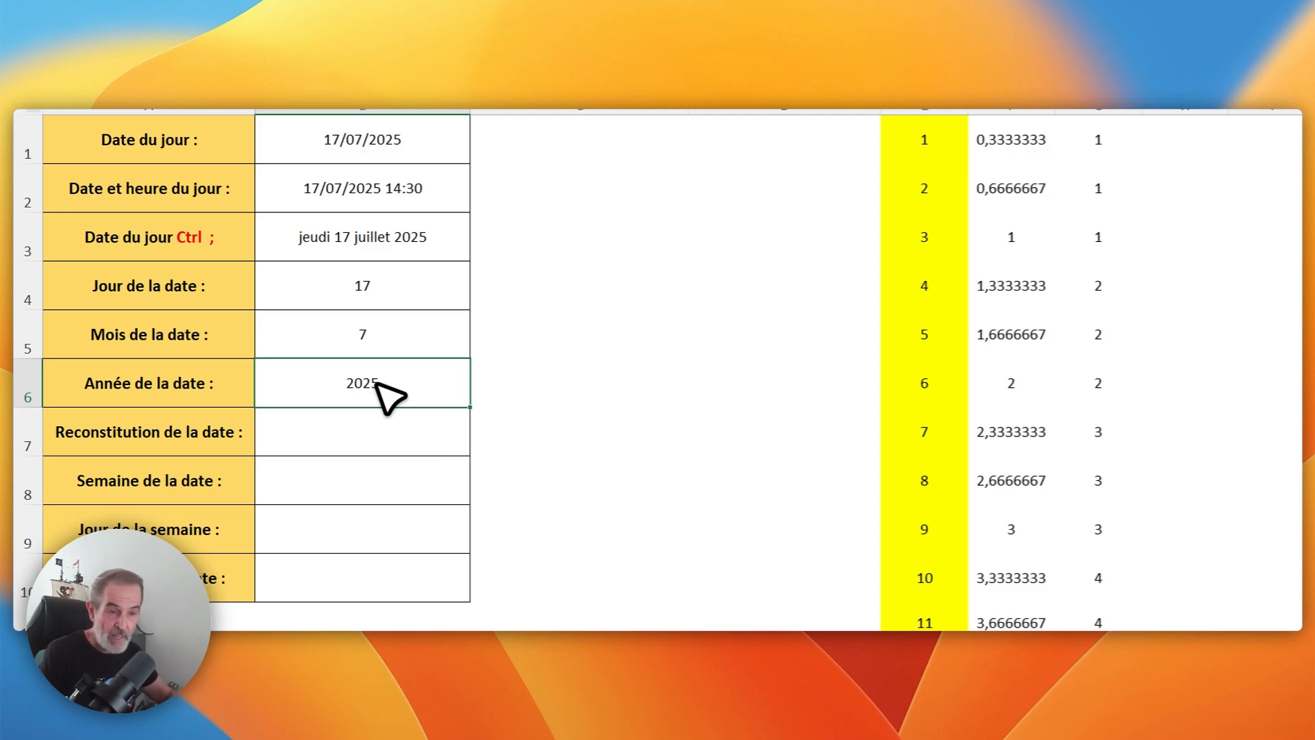
- Rebuild the full date in cell B7 from its year, month and day with the formula =DATE(B6;B5;B4)
key(Return)
text(=date()
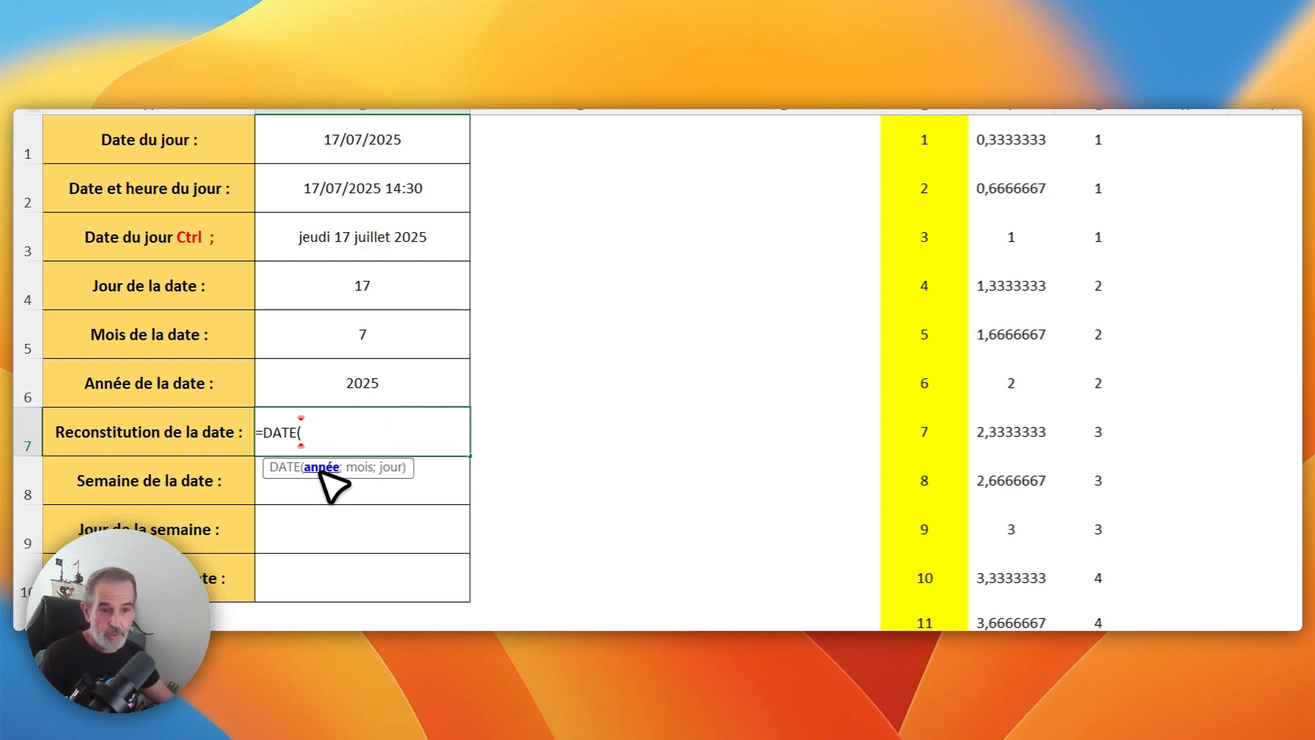
click(352, 388)
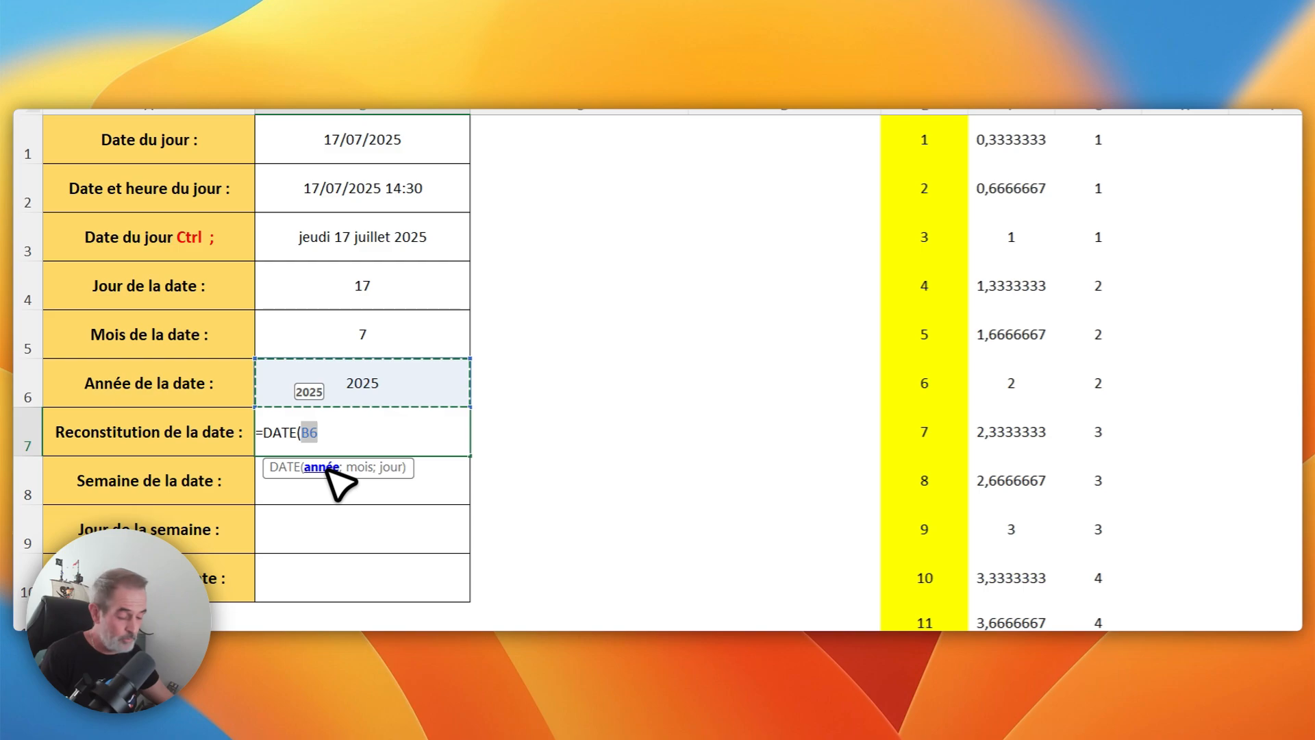
text(;)
click(363, 328)
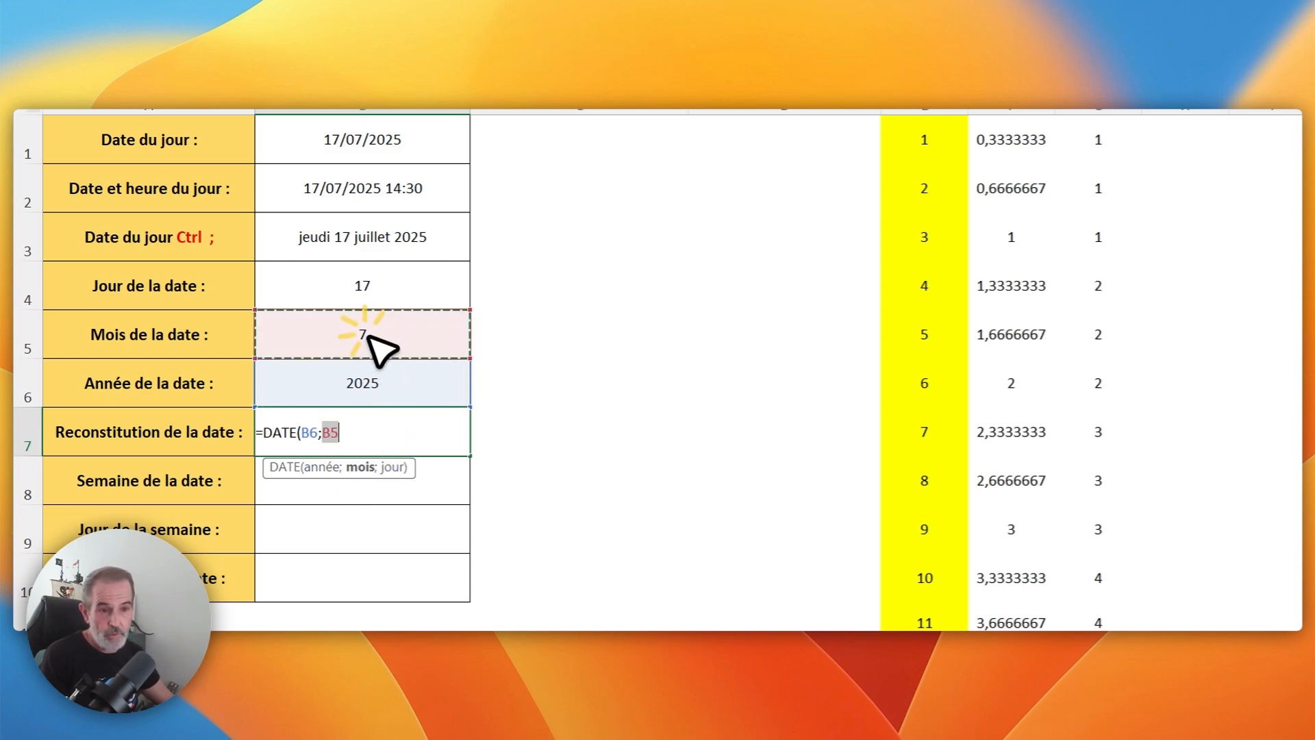
text(;)
click(375, 290)
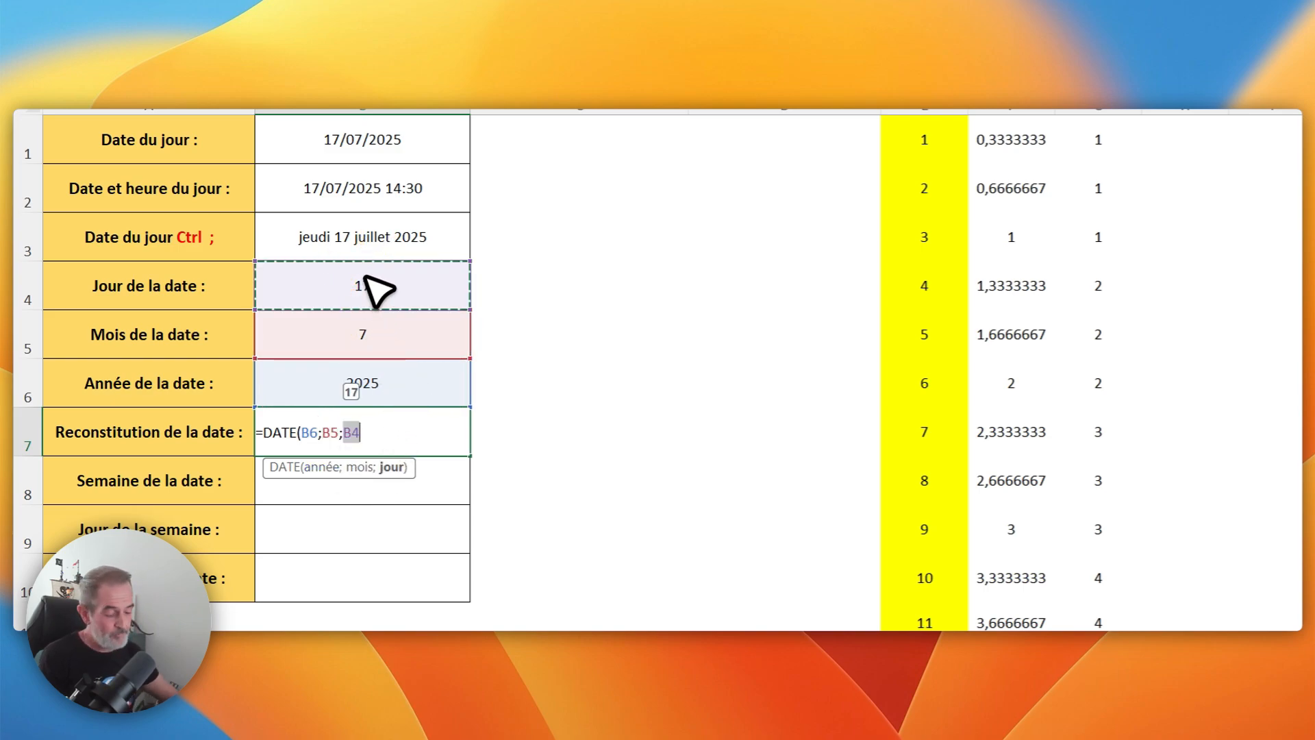
text())
key(Return)
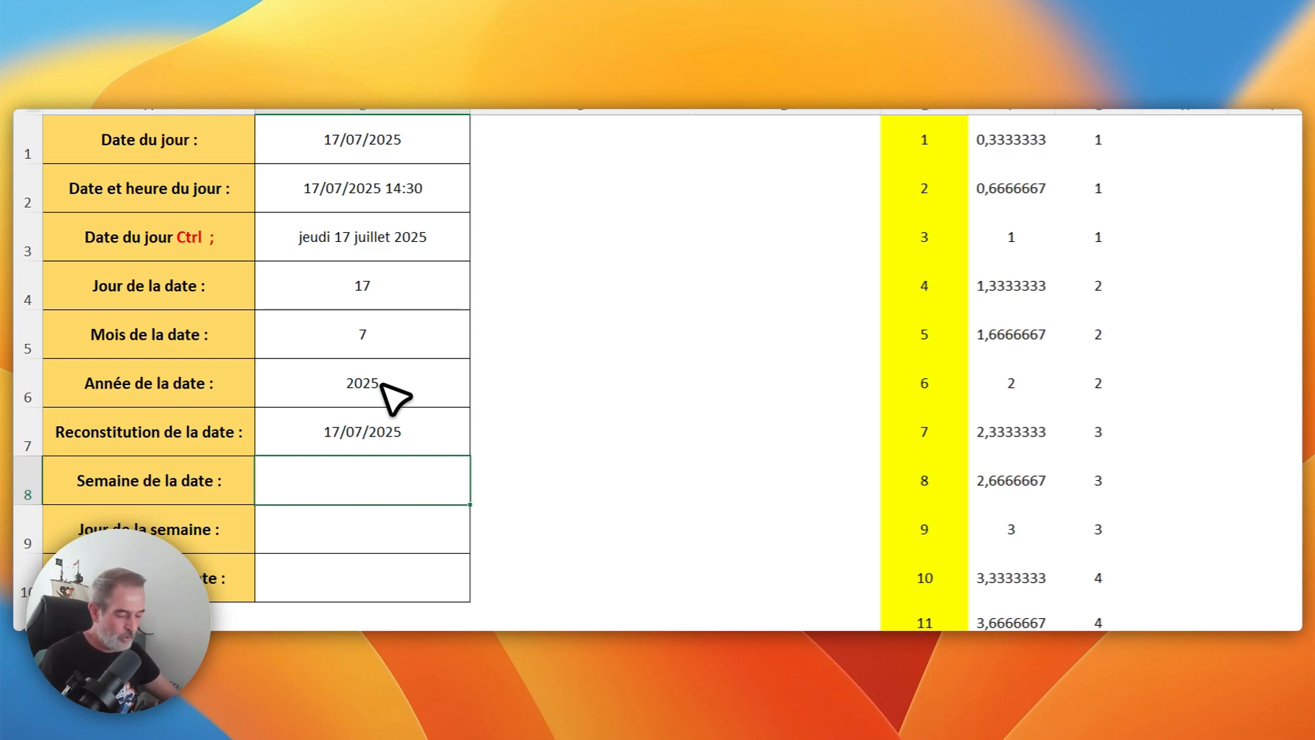
- Calculate the ISO week number of the date in B3 in cell B8 with the formula =NO.SEMAINE.ISO(B3)
text(=)
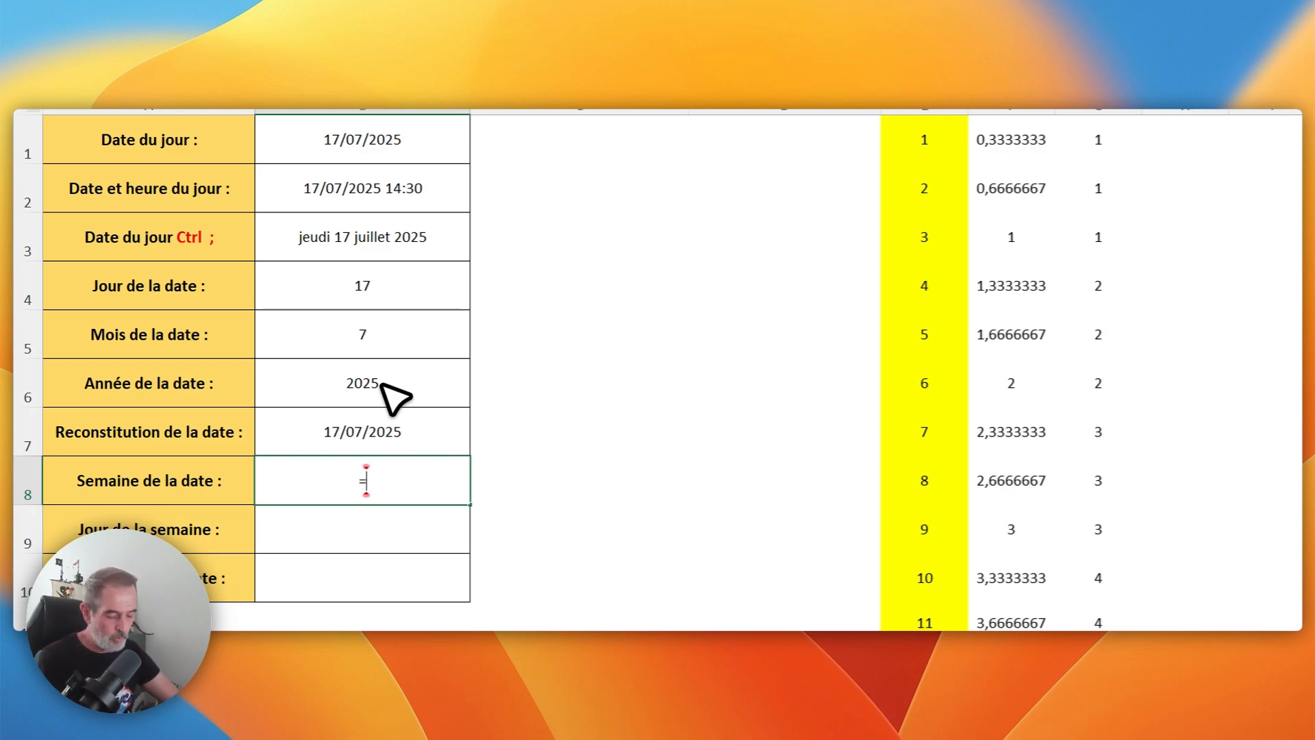
text(no)
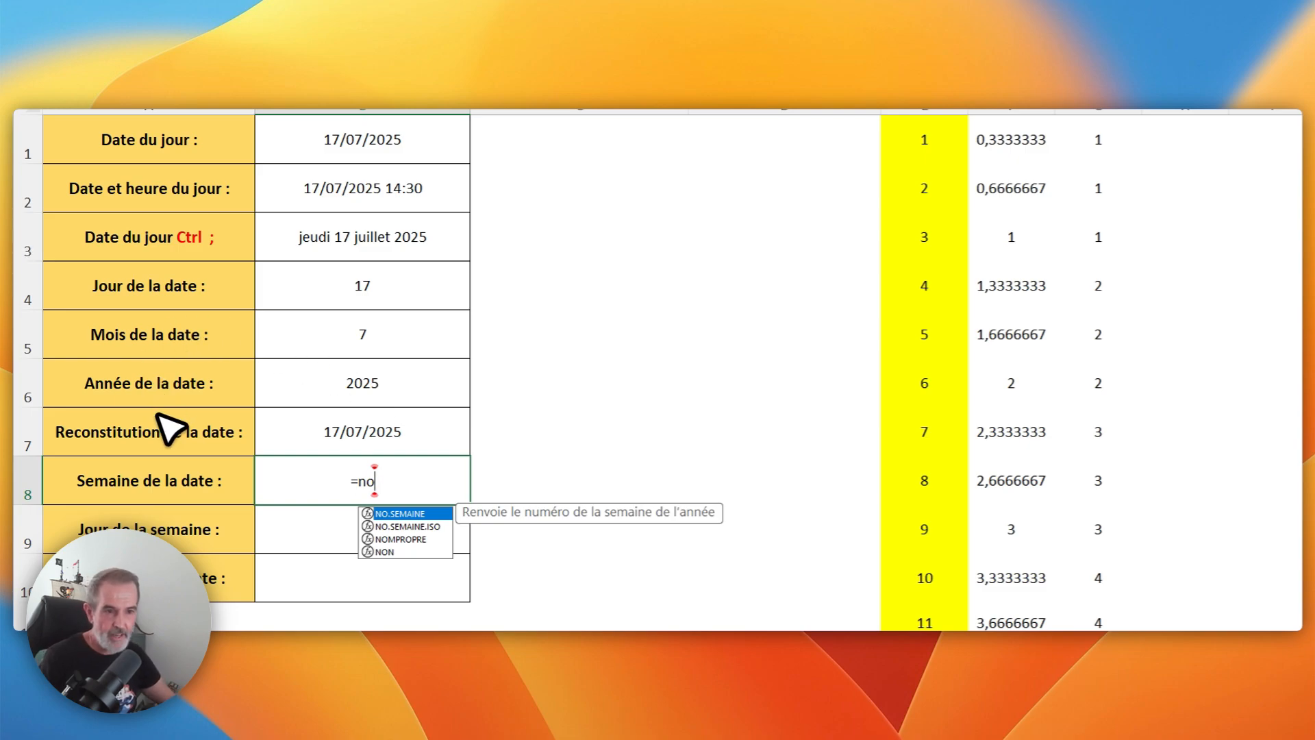
double_click(432, 513)
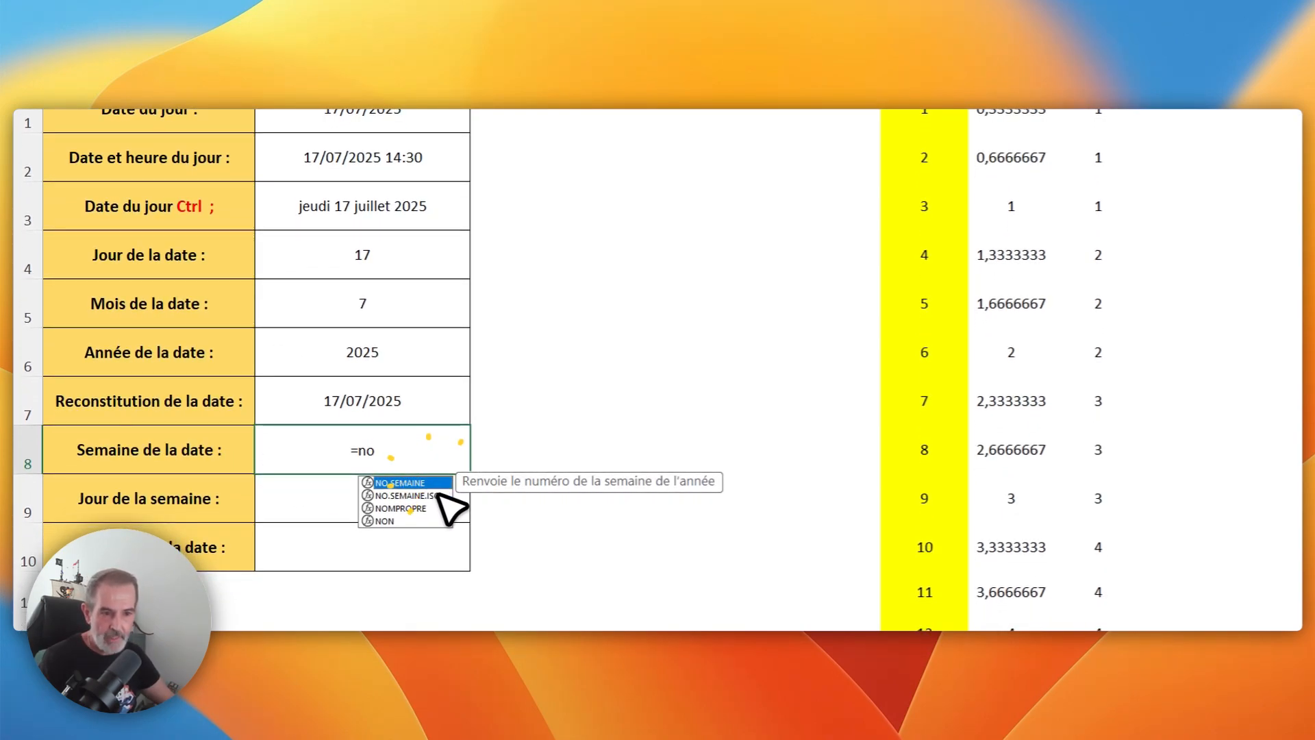
click(433, 496)
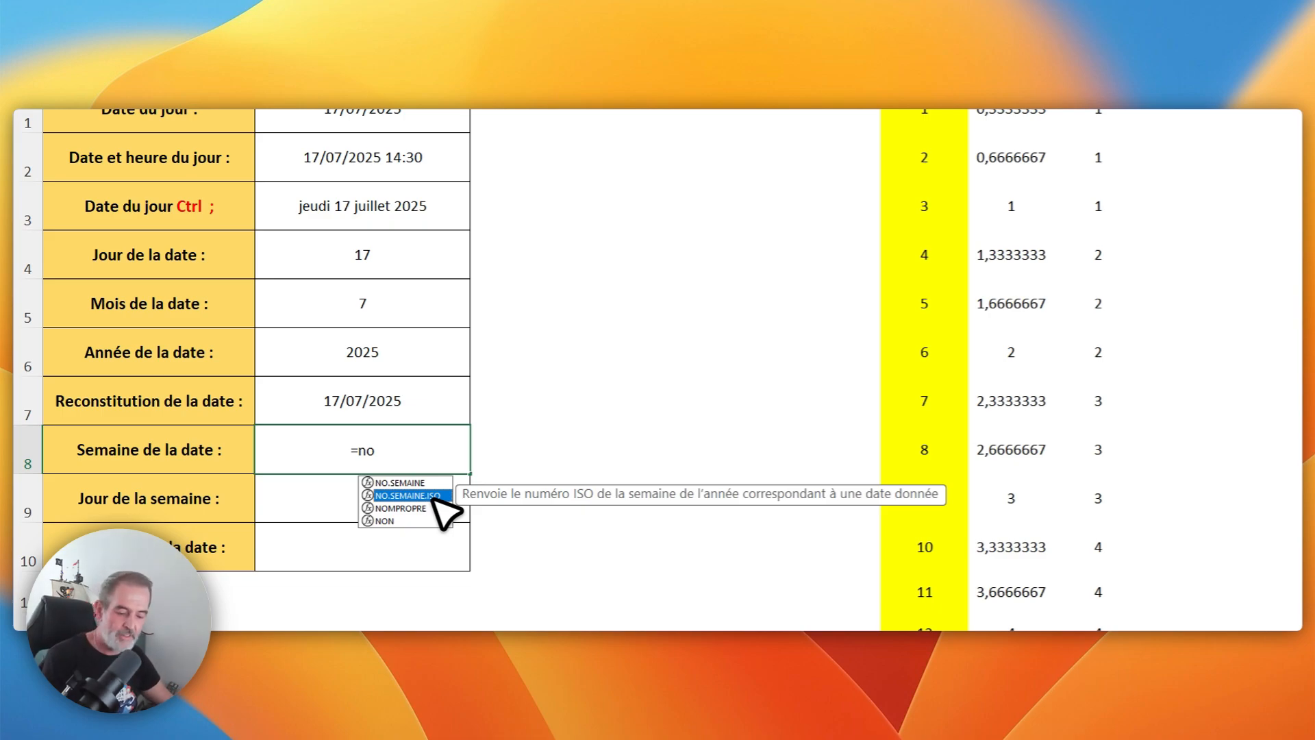
double_click(435, 496)
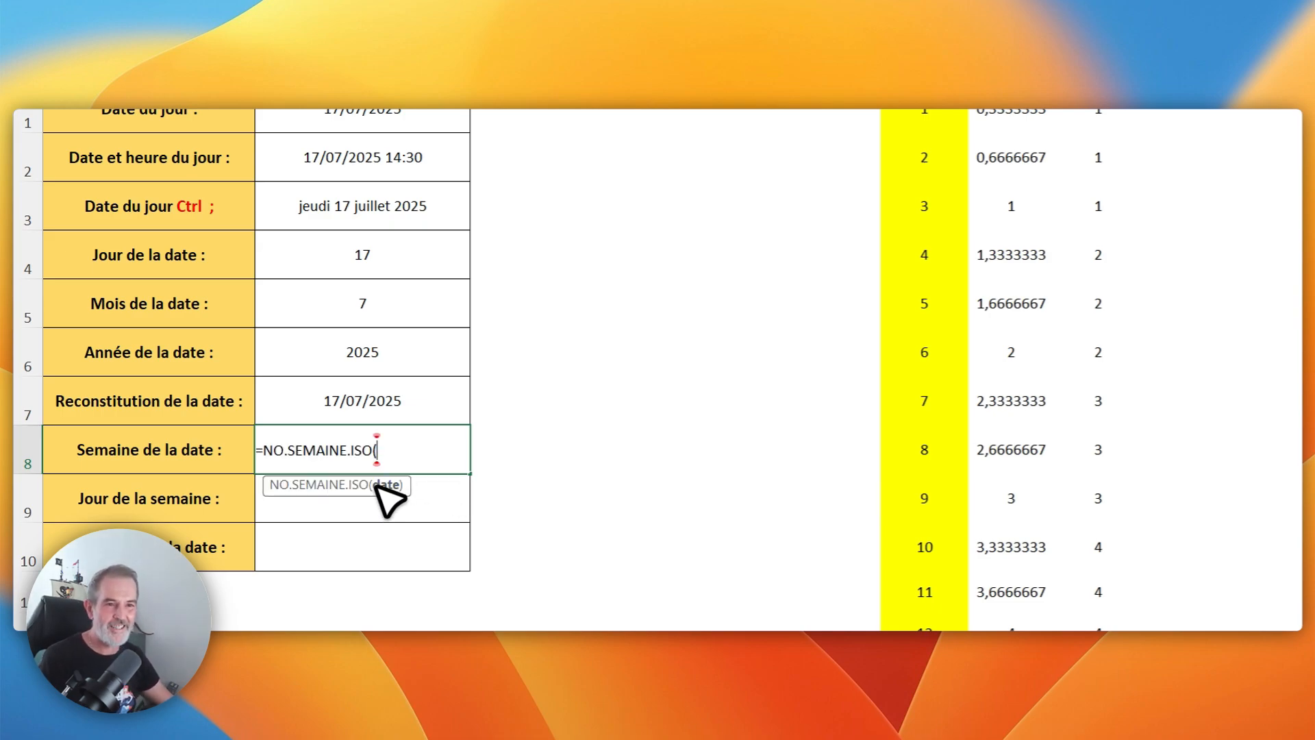
scroll(397, 261, up, 2)
click(396, 261)
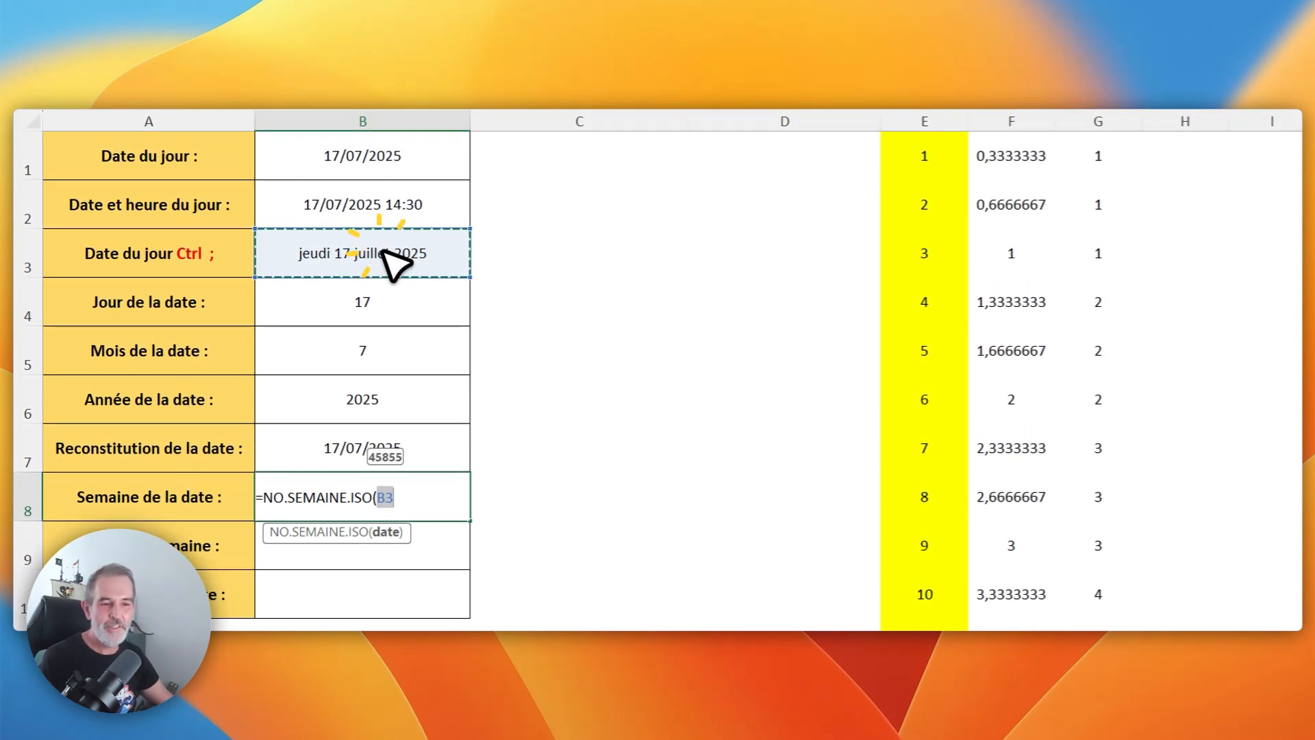
text())
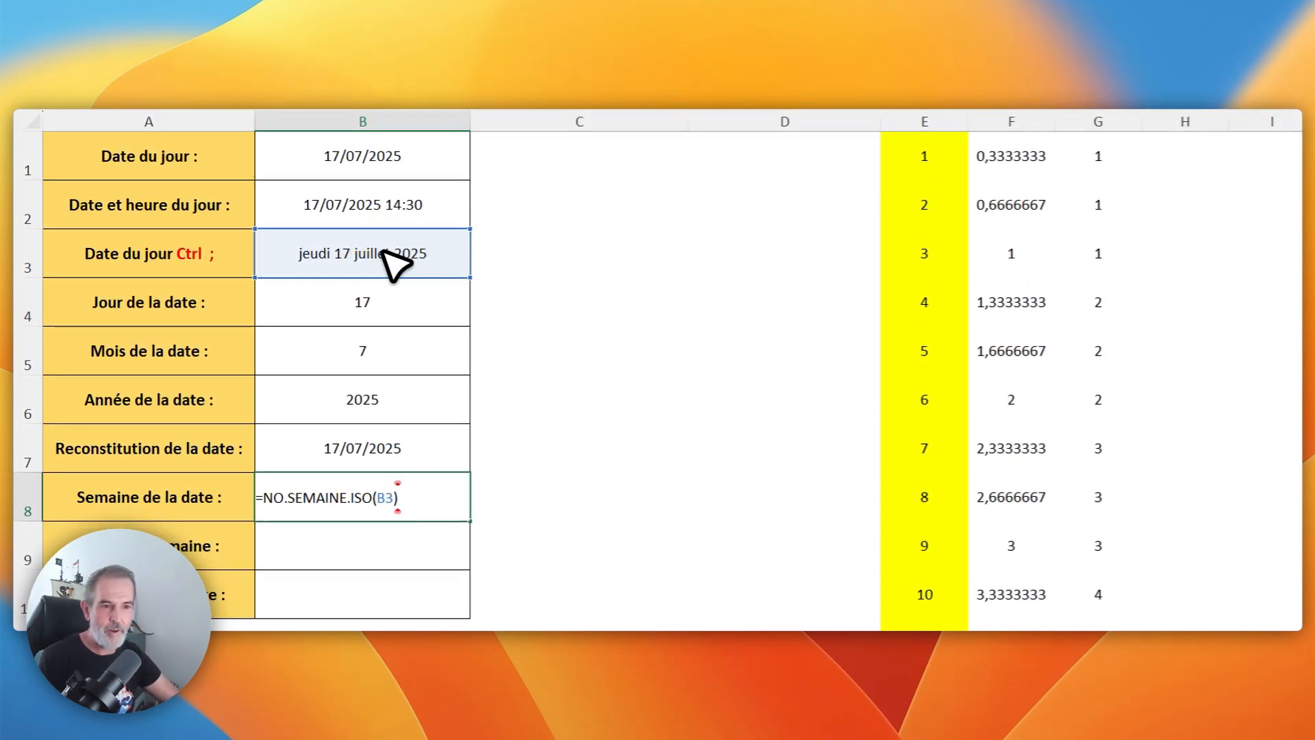
key(Return)
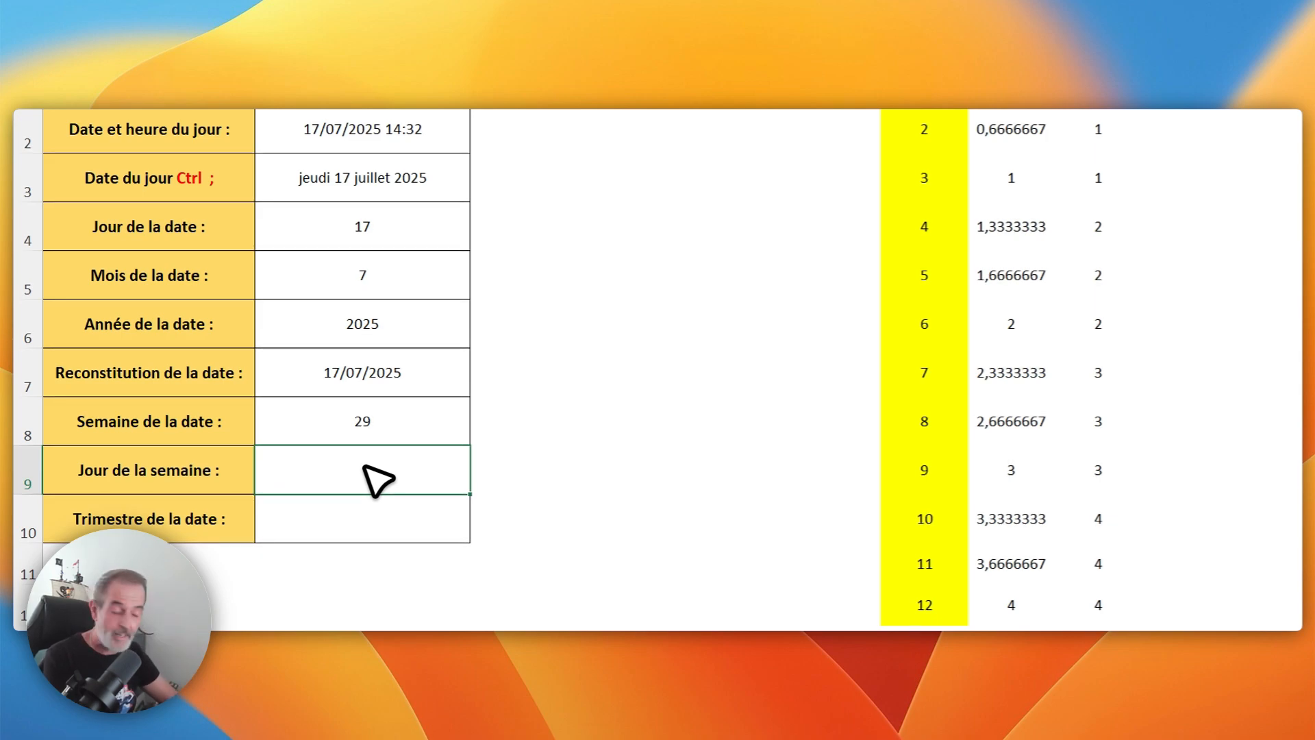
- Calculate the weekday number of the date in B3 in cell B9 with =JOURSEM(B3;2), counting from 1 (lundi) to 7 (dimanche)
text(jourse)
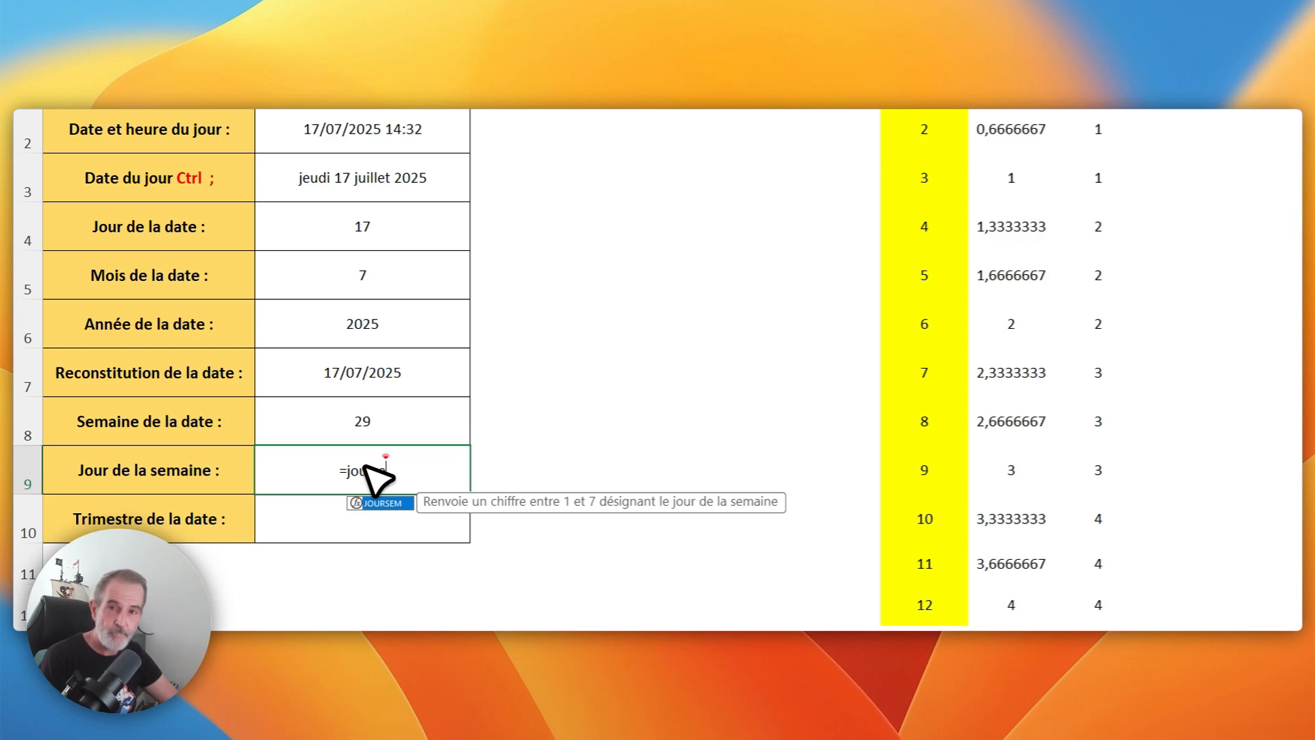
key(Tab)
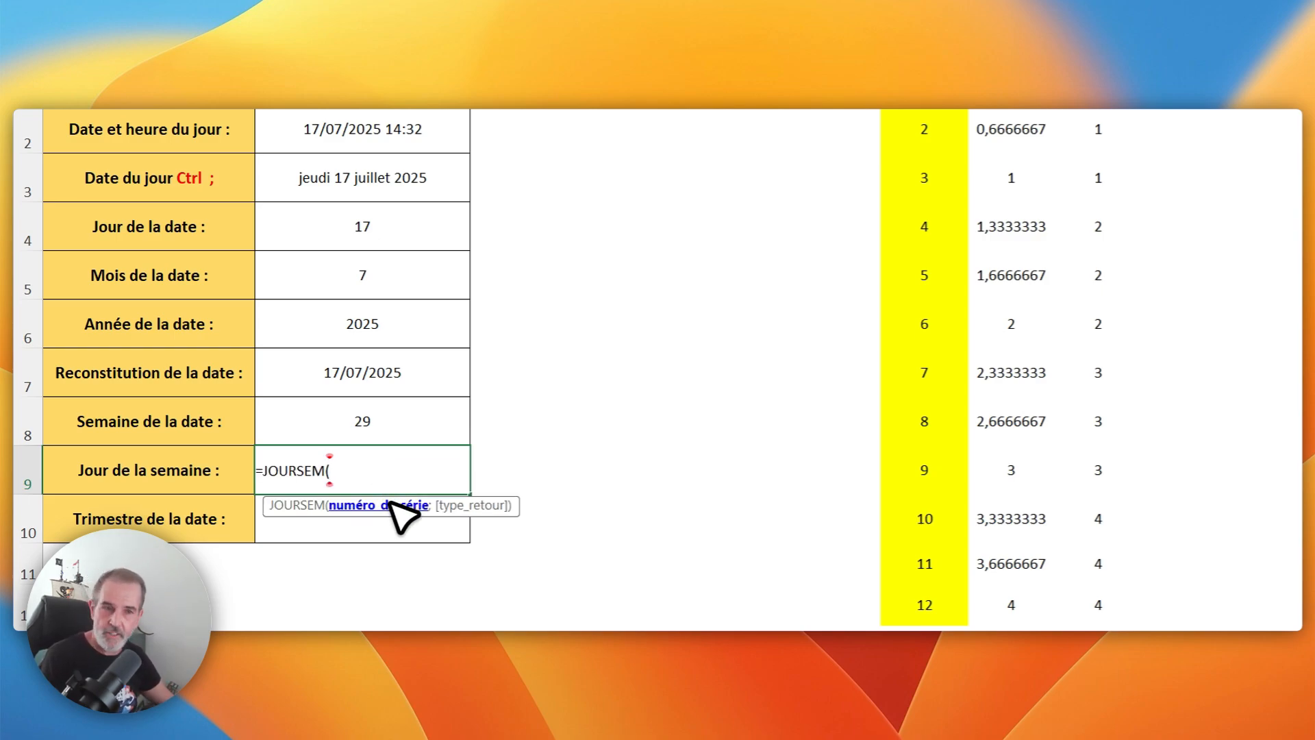
scroll(390, 214, up, 1)
scroll(400, 226, up, 1)
click(400, 248)
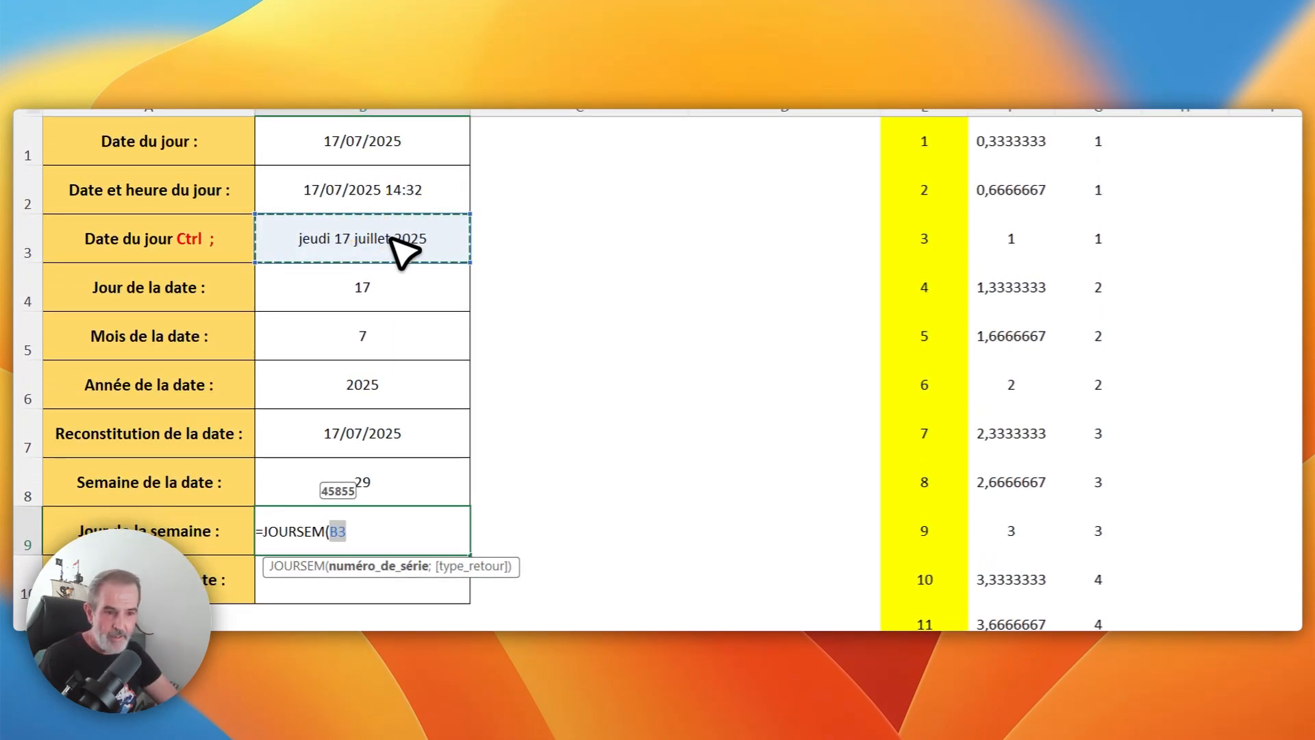
text(;)
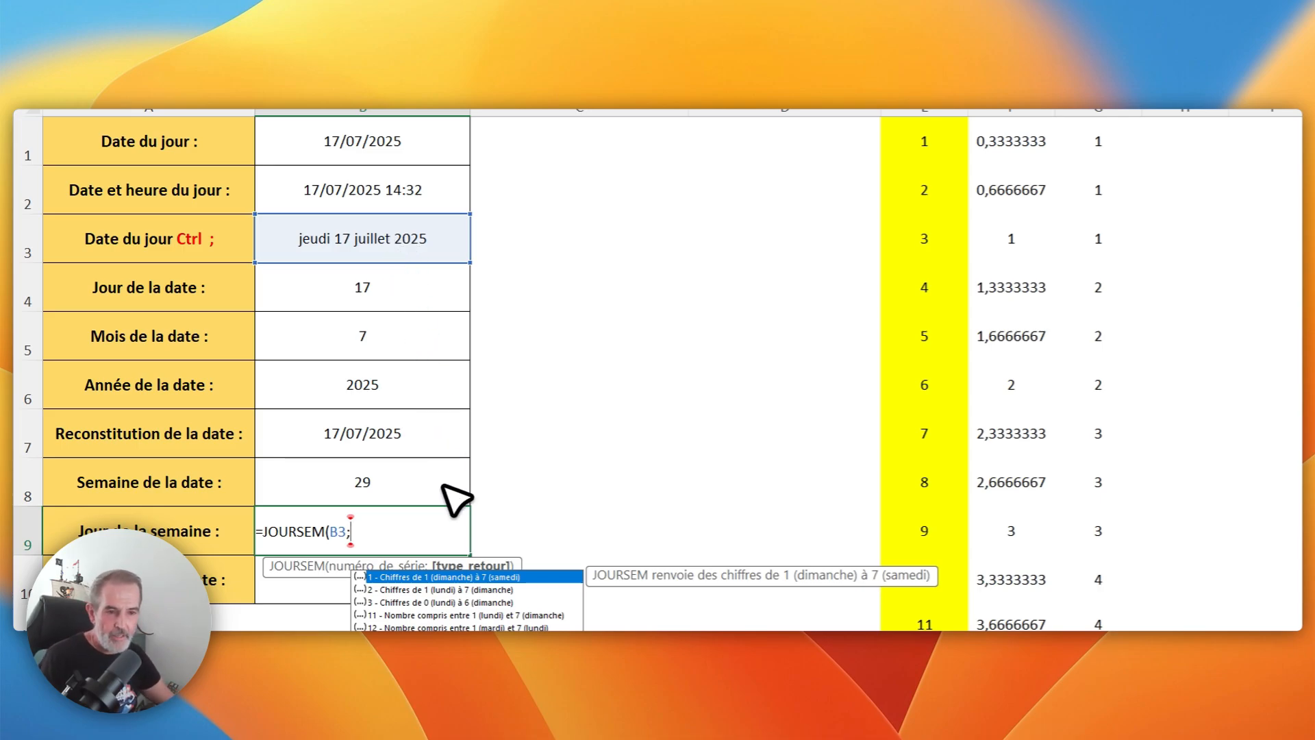
scroll(411, 452, down, 5)
scroll(394, 414, down, 1)
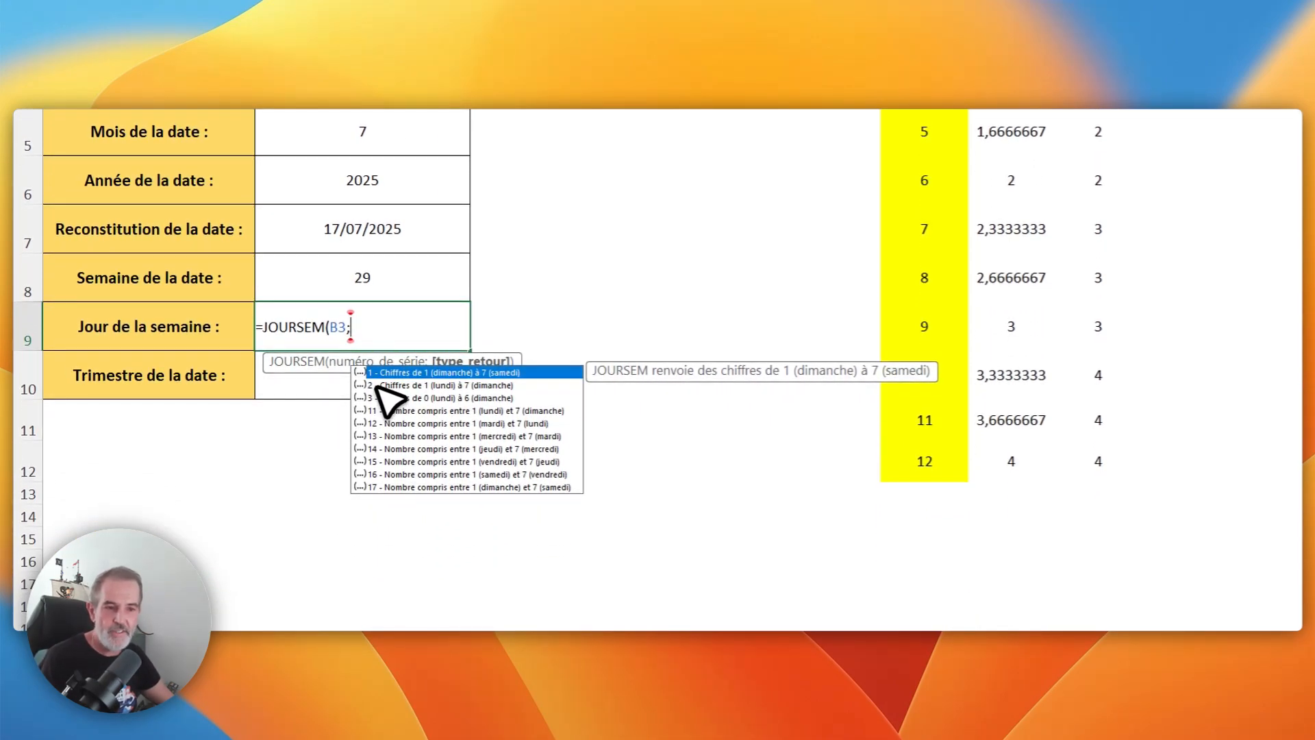
click(382, 385)
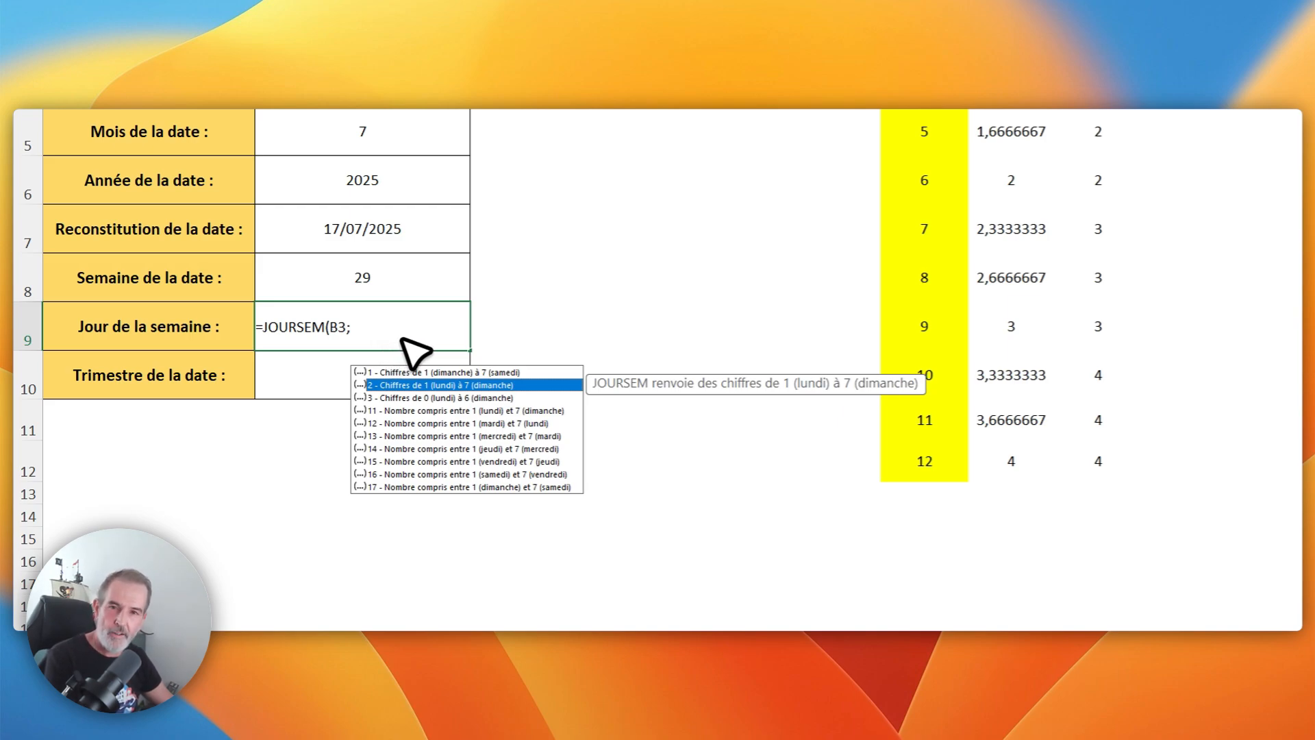
double_click(421, 385)
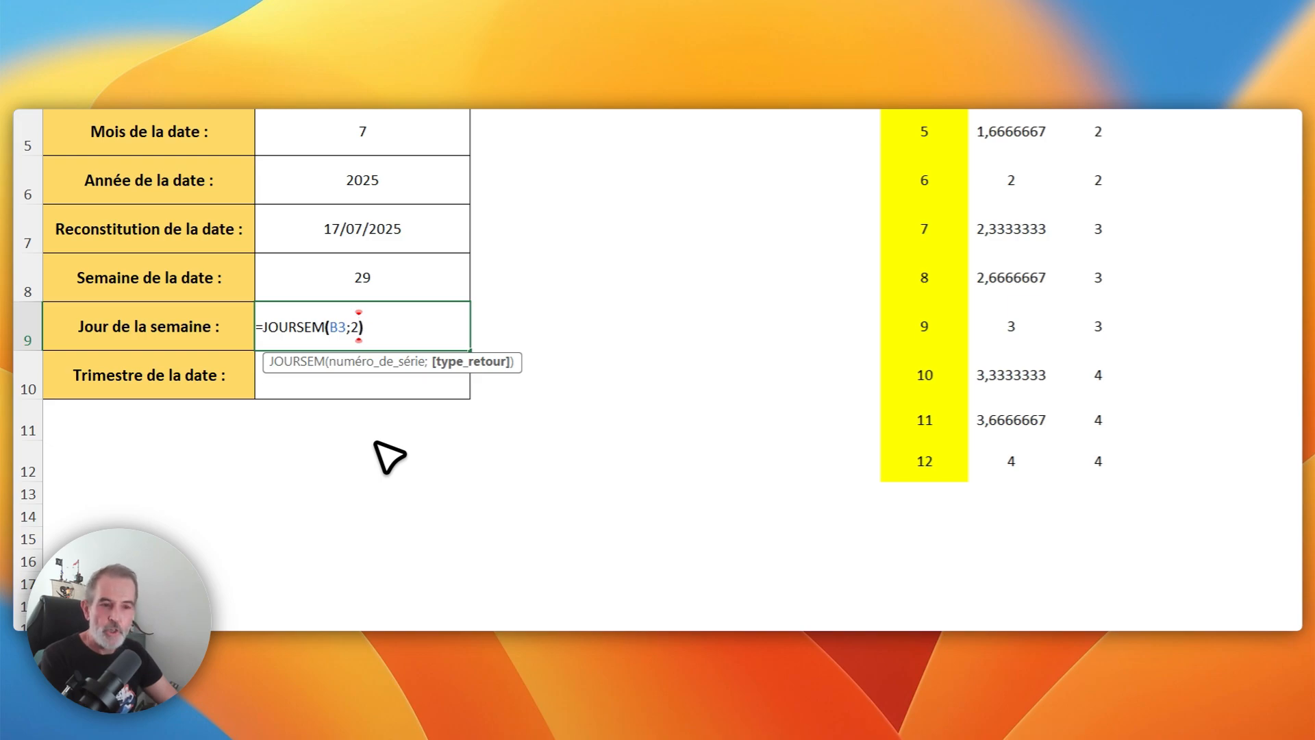
text())
key(Return)
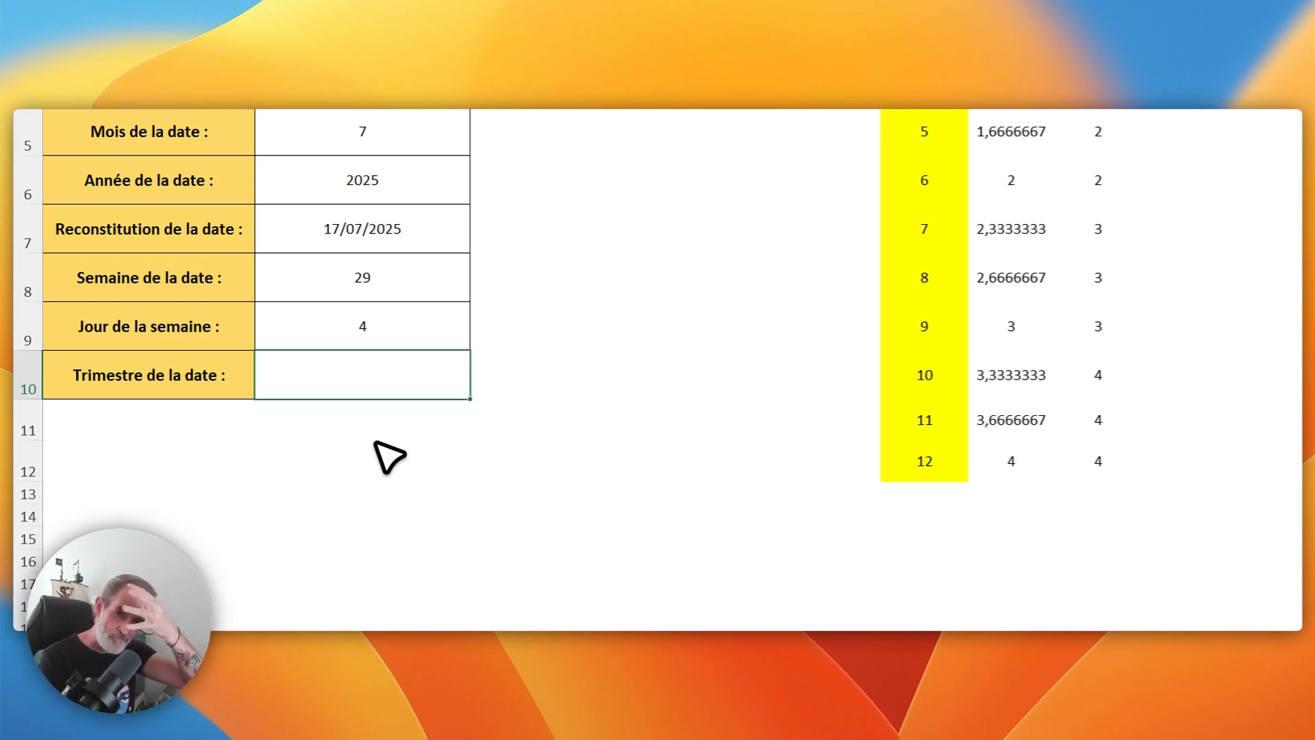
key(Up)
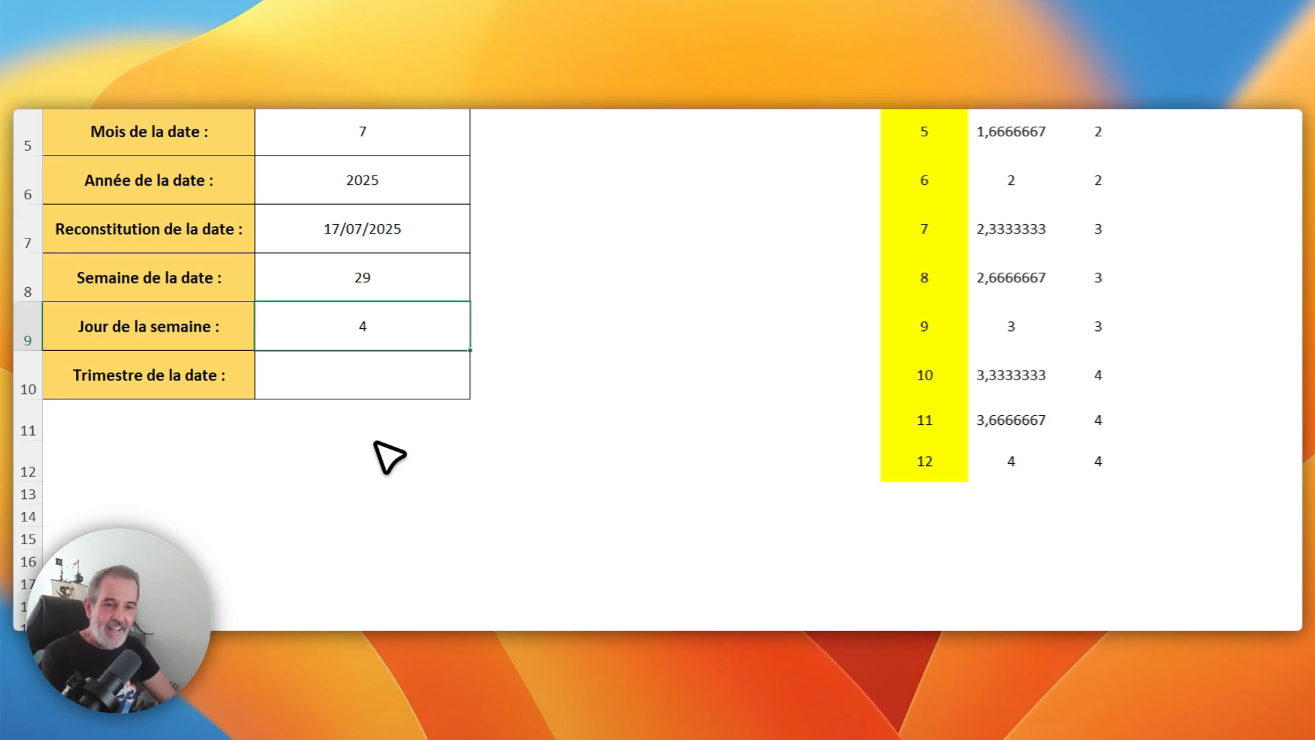
- Enter the labels Tarif Semaine in cell C5 and Tarif WE in cell C6
key(Right)
key(Right)
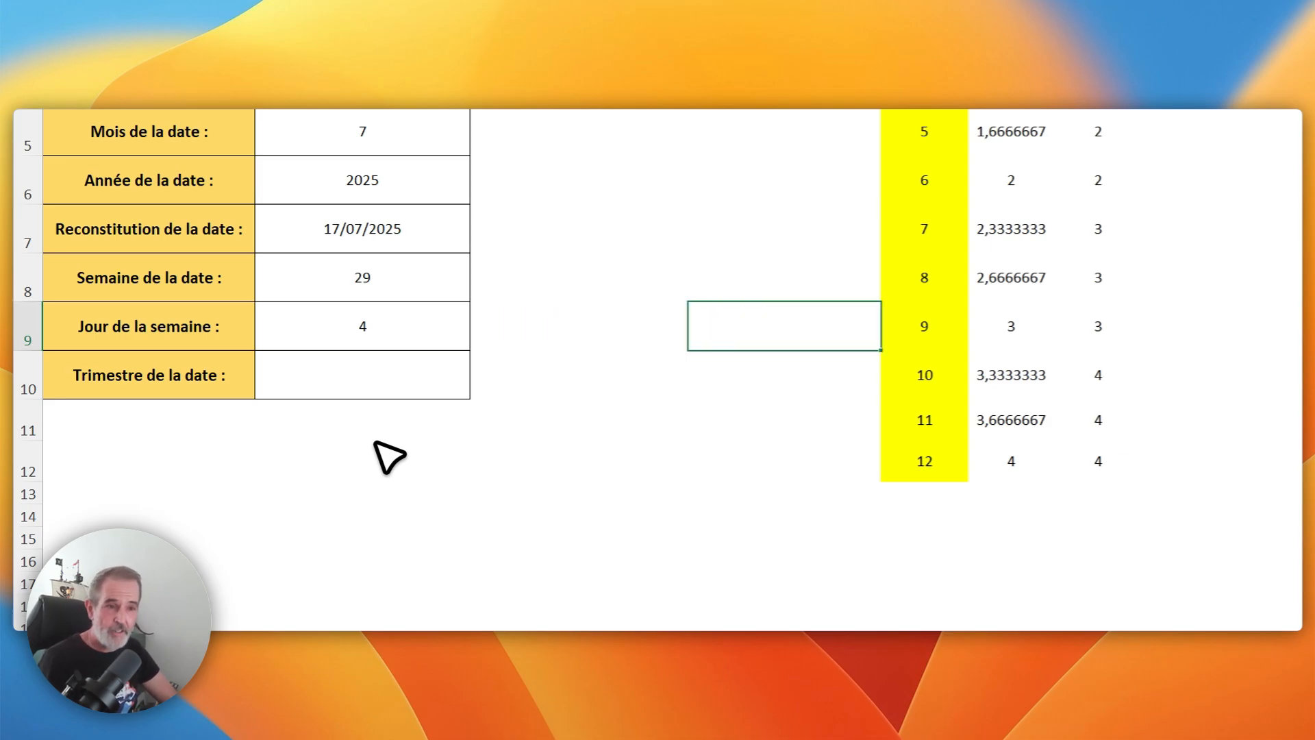
key(Left)
key(Up)
key(Up)
key(Up)
key(Up)
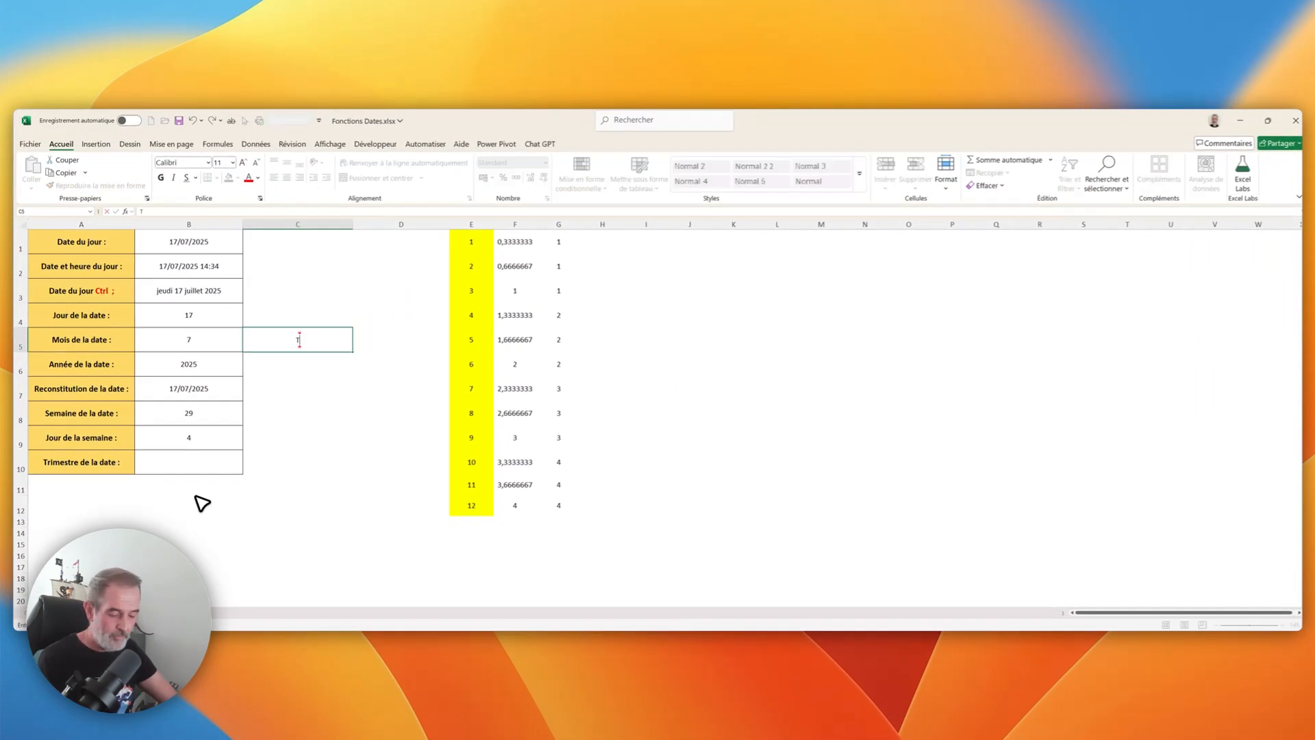
text(Tarif Semaine)
key(Return)
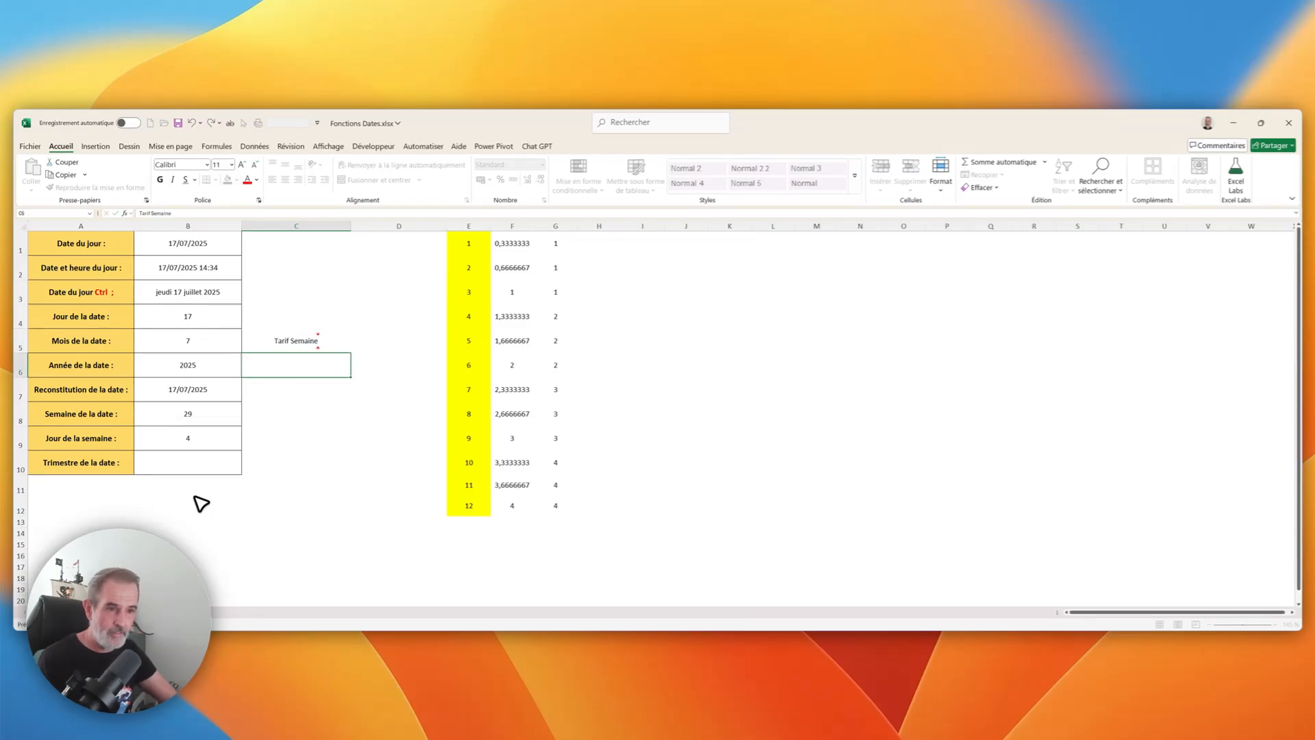
text(Tarif )
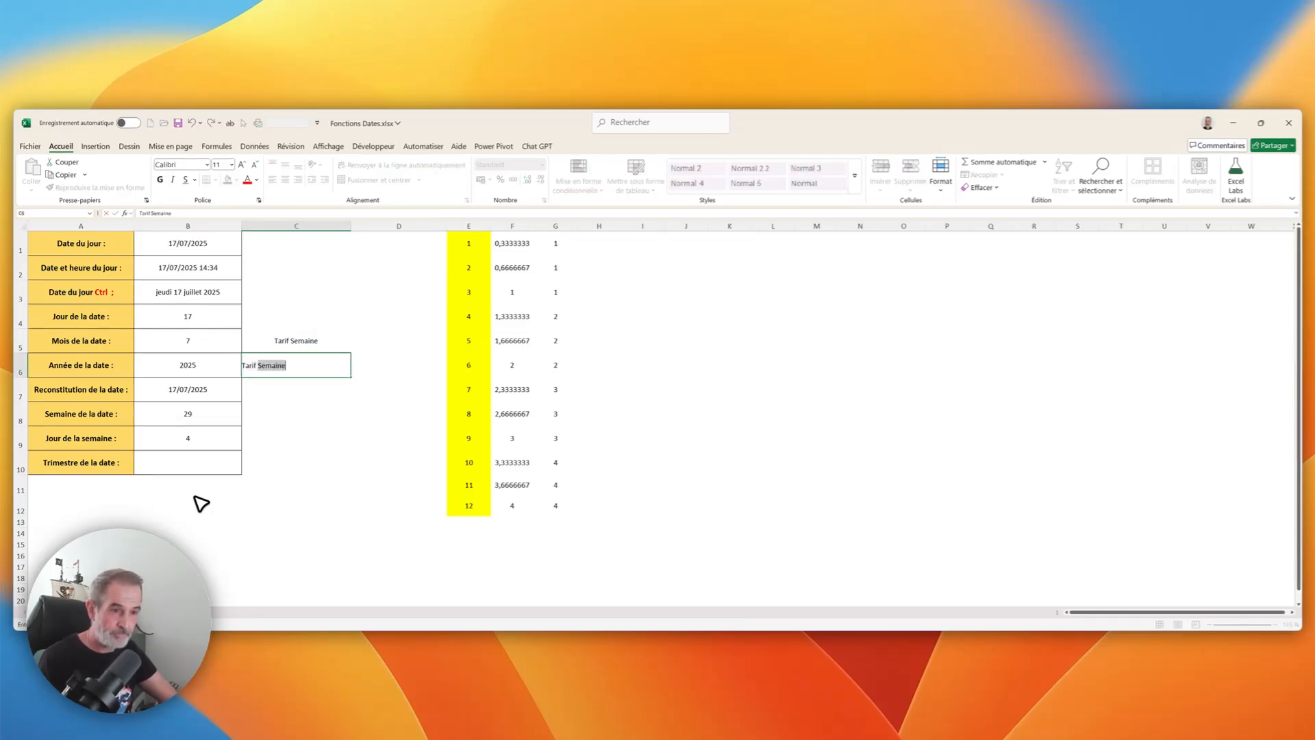
text(WE)
key(Tab)
- Enter the weekday rate 50 in cell D5 and the weekend rate 100 in cell D6
key(Up)
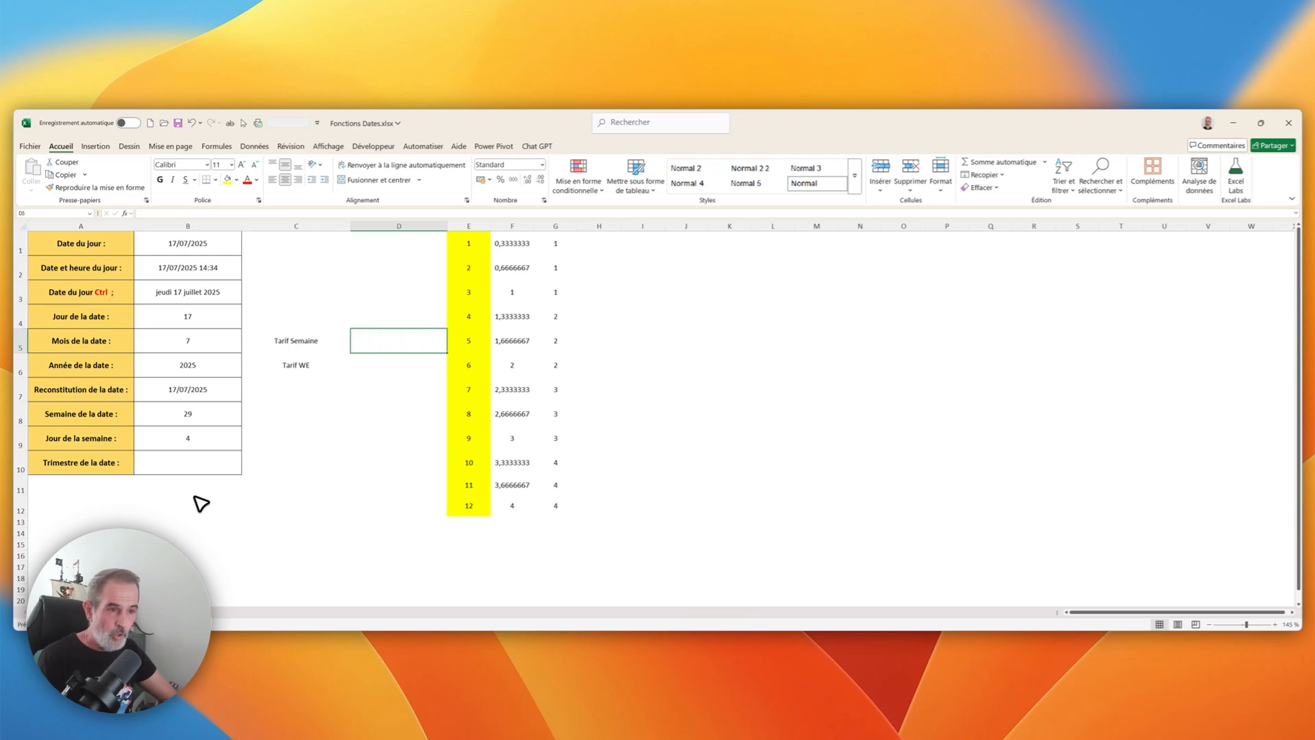
text(50)
key(Return)
text(2)
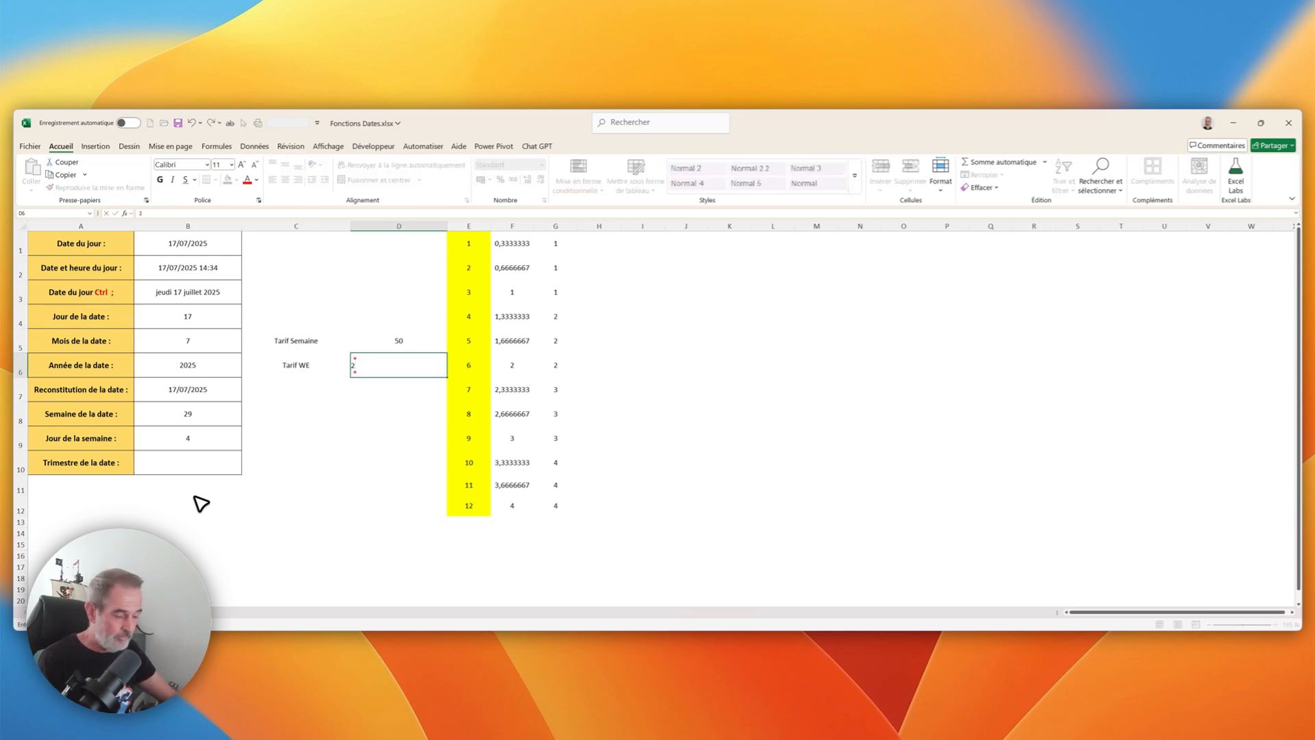
key(BackSpace)
text(100)
key(Return)
- Label cell C8 Date intervention and enter the date 17/07/2025 beside it in D8
key(Return)
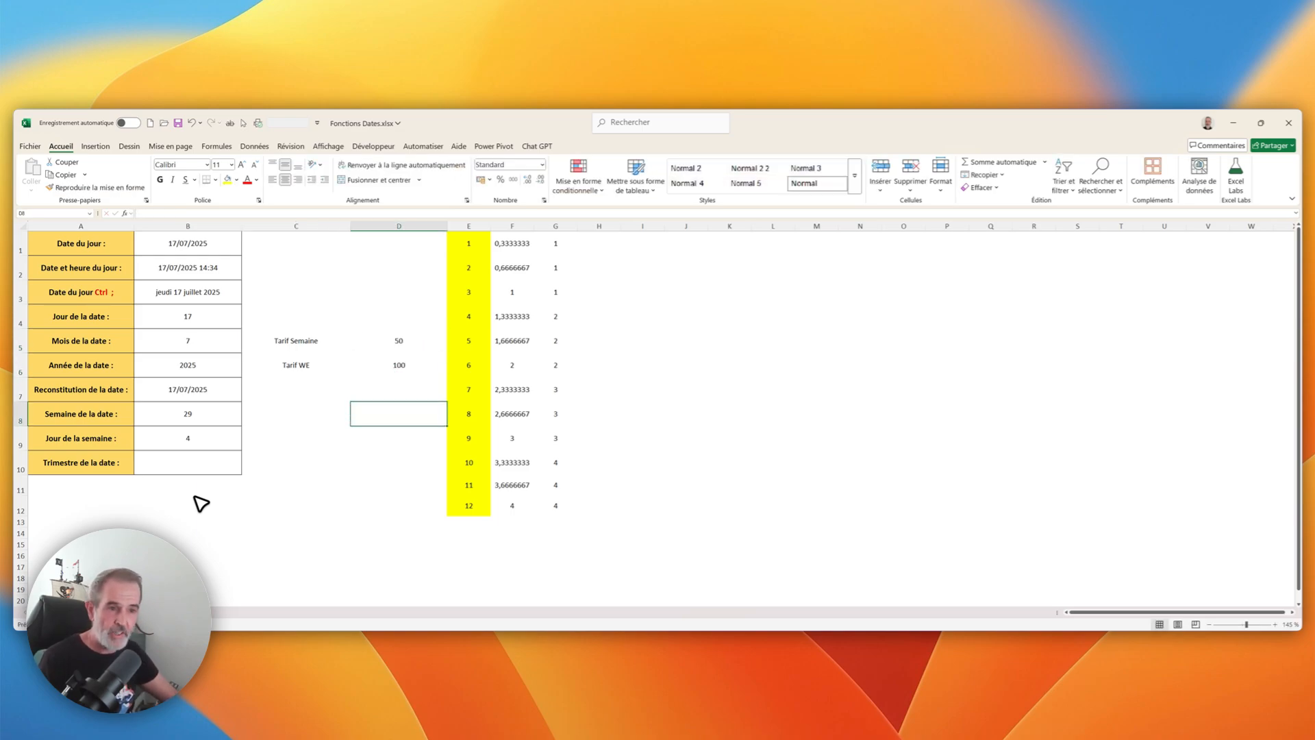
key(Left)
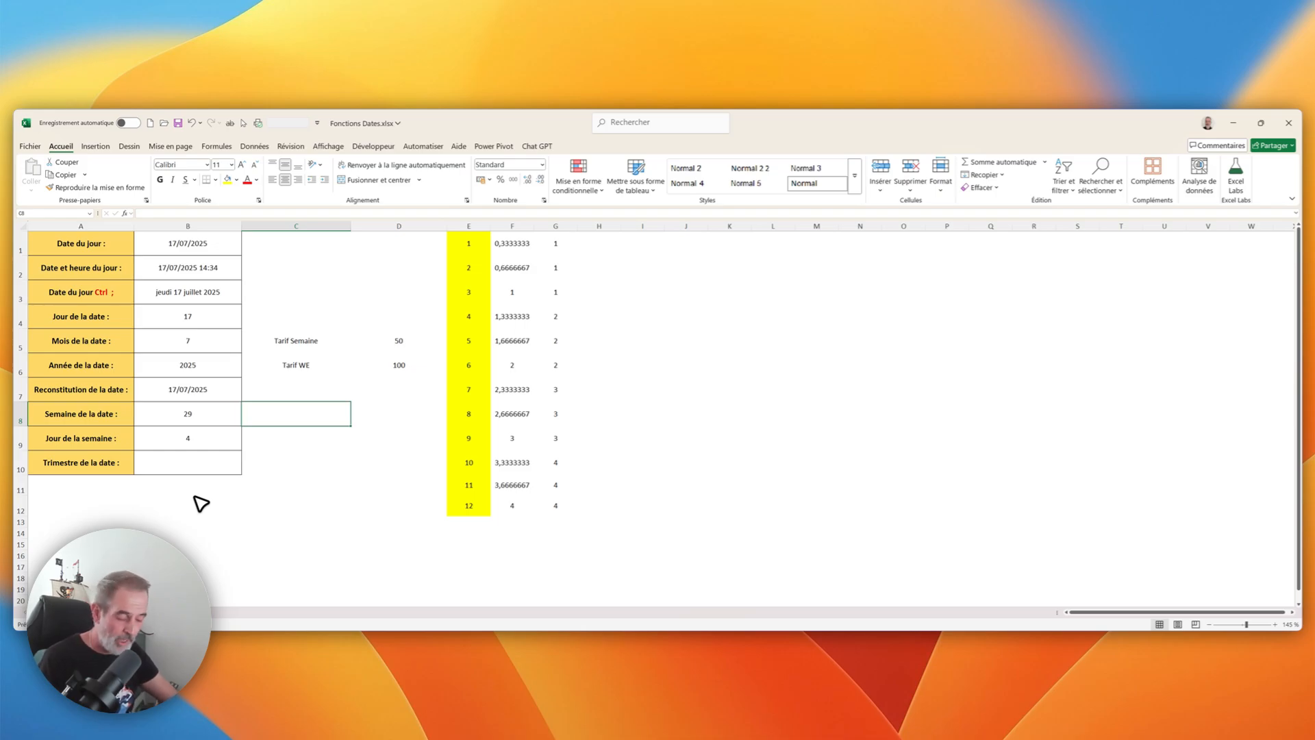
text(Date intervention)
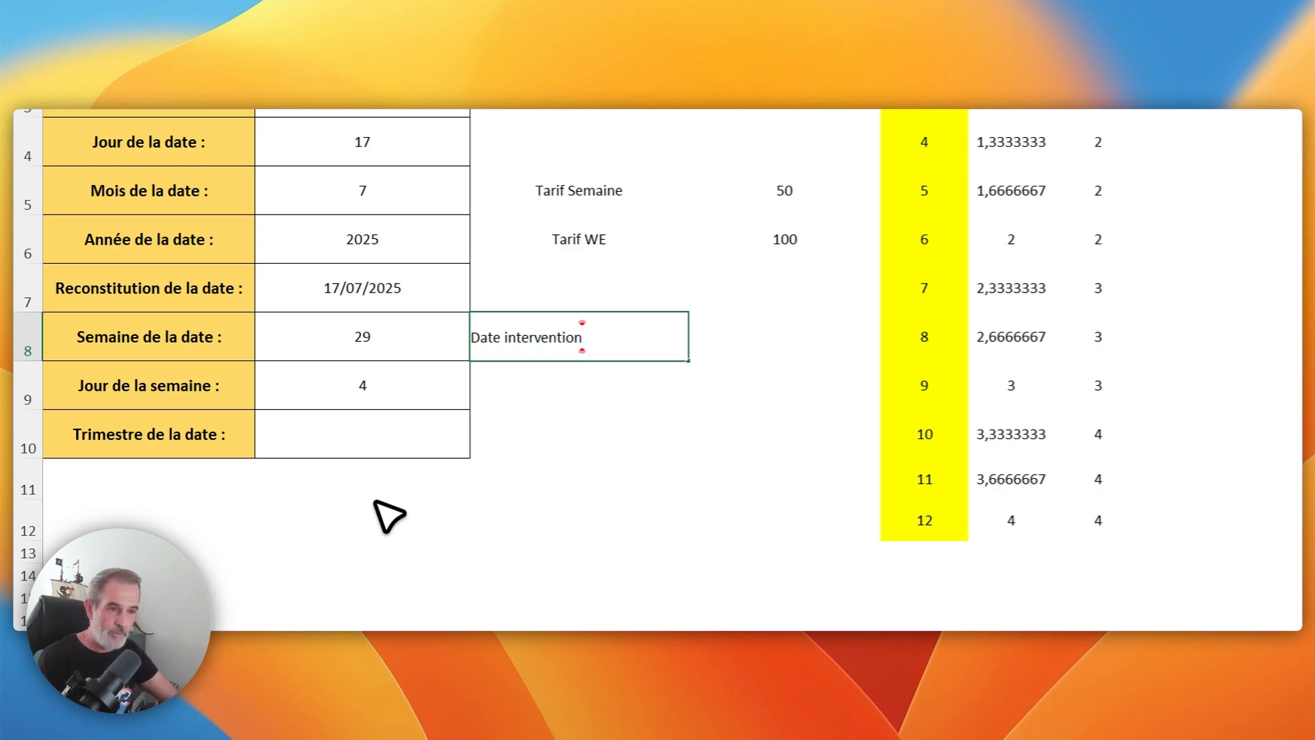
key(Tab)
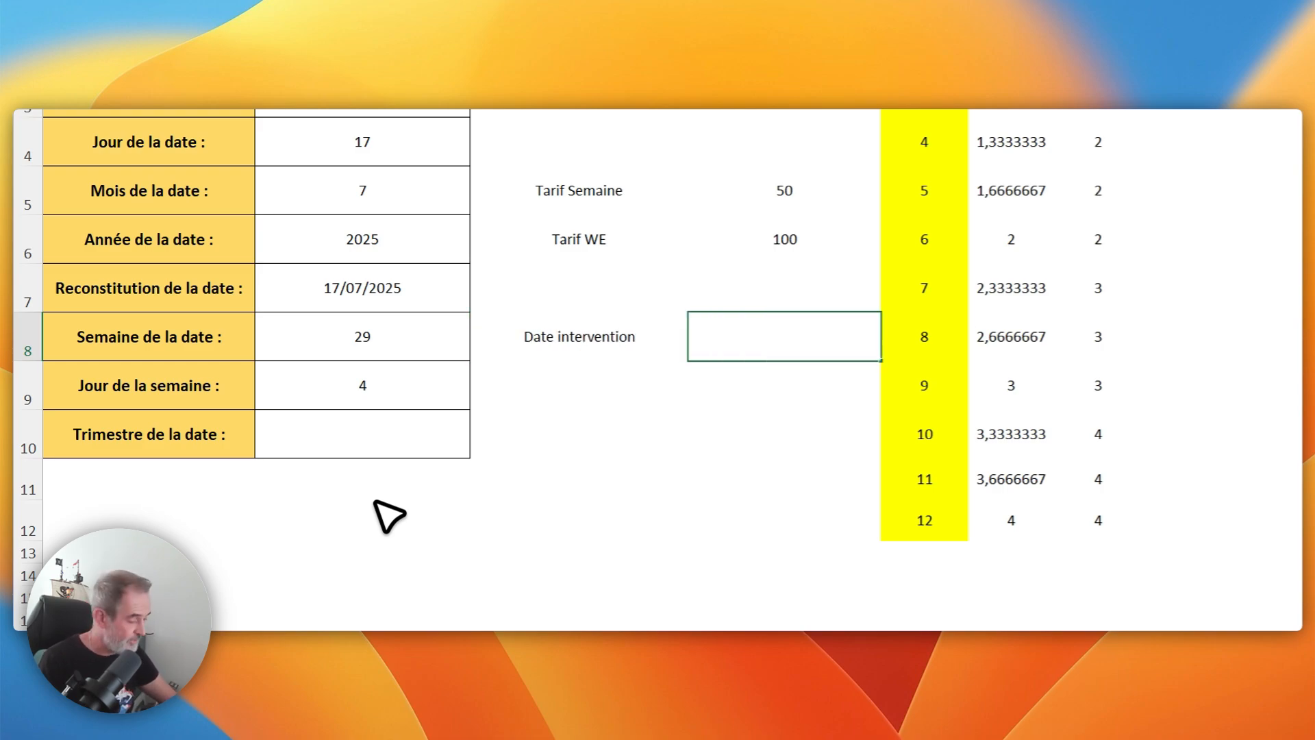
text(17/07/2025)
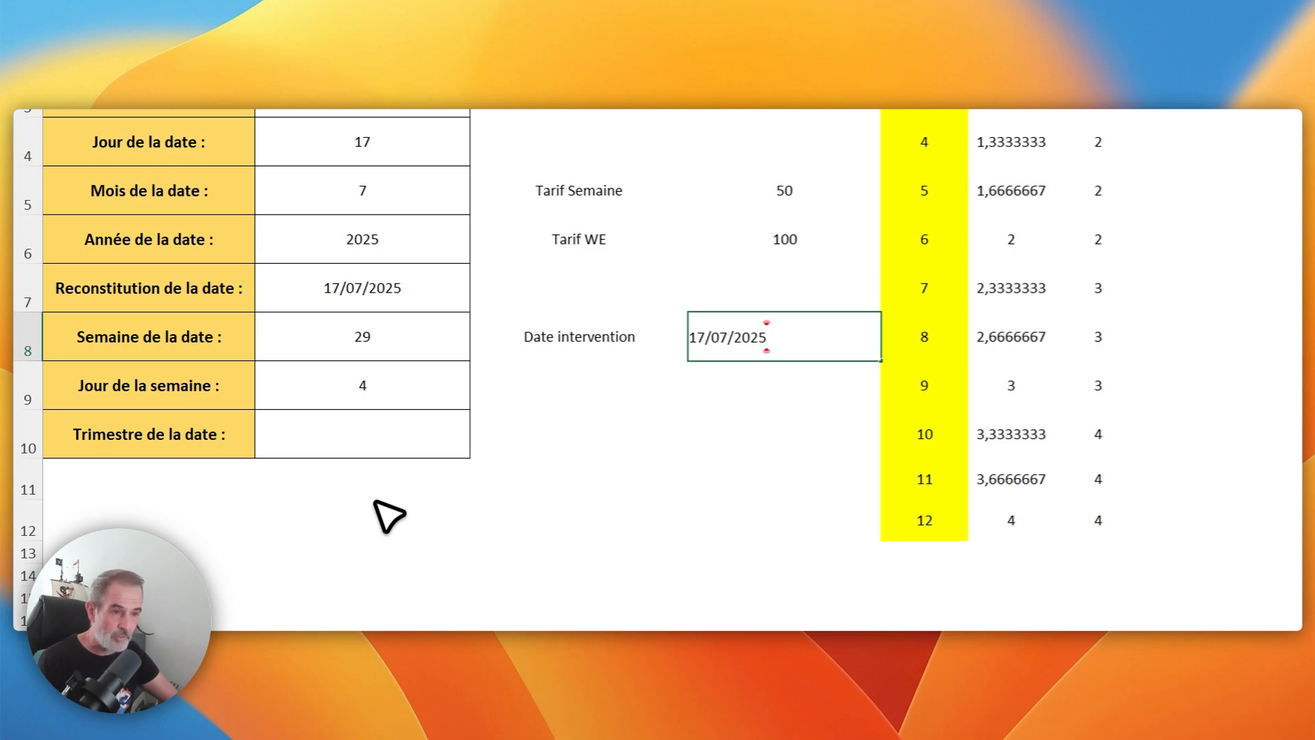
key(Return)
- Label cell C9 Durée and enter a duration of 2 in D9
key(Left)
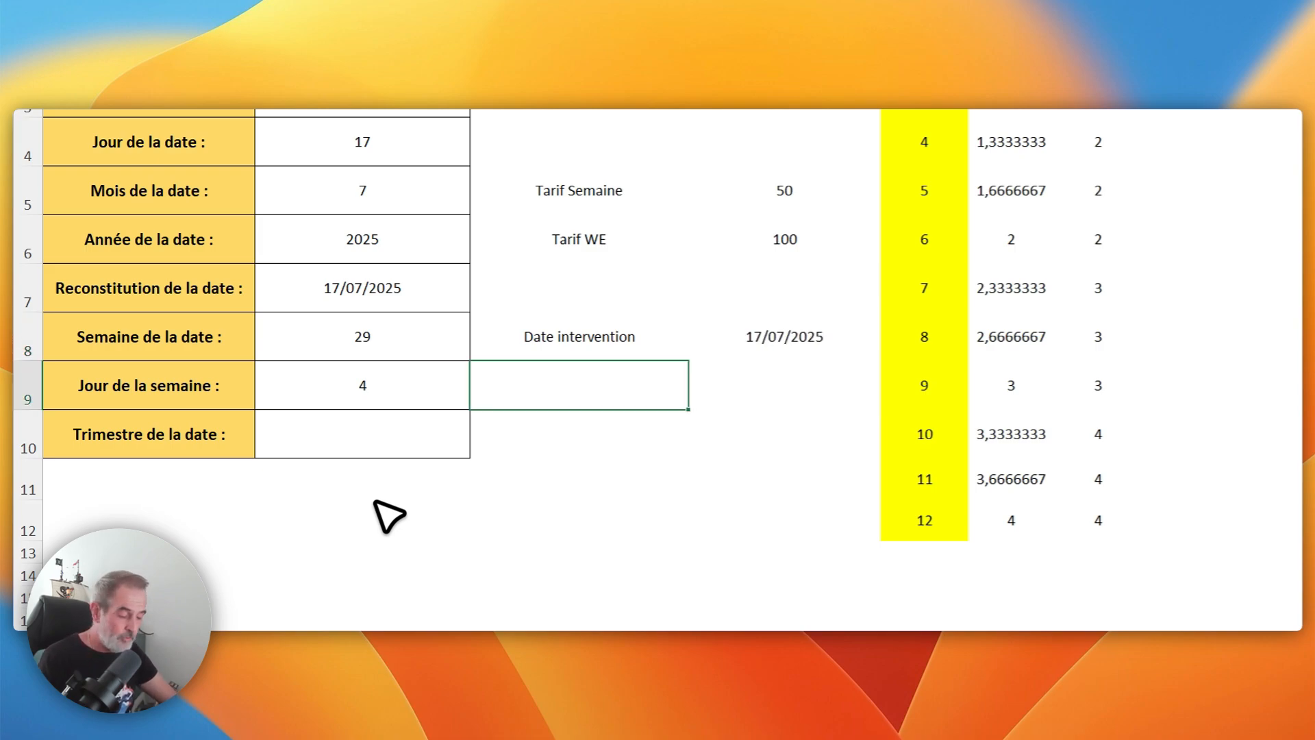
text(2)
key(BackSpace)
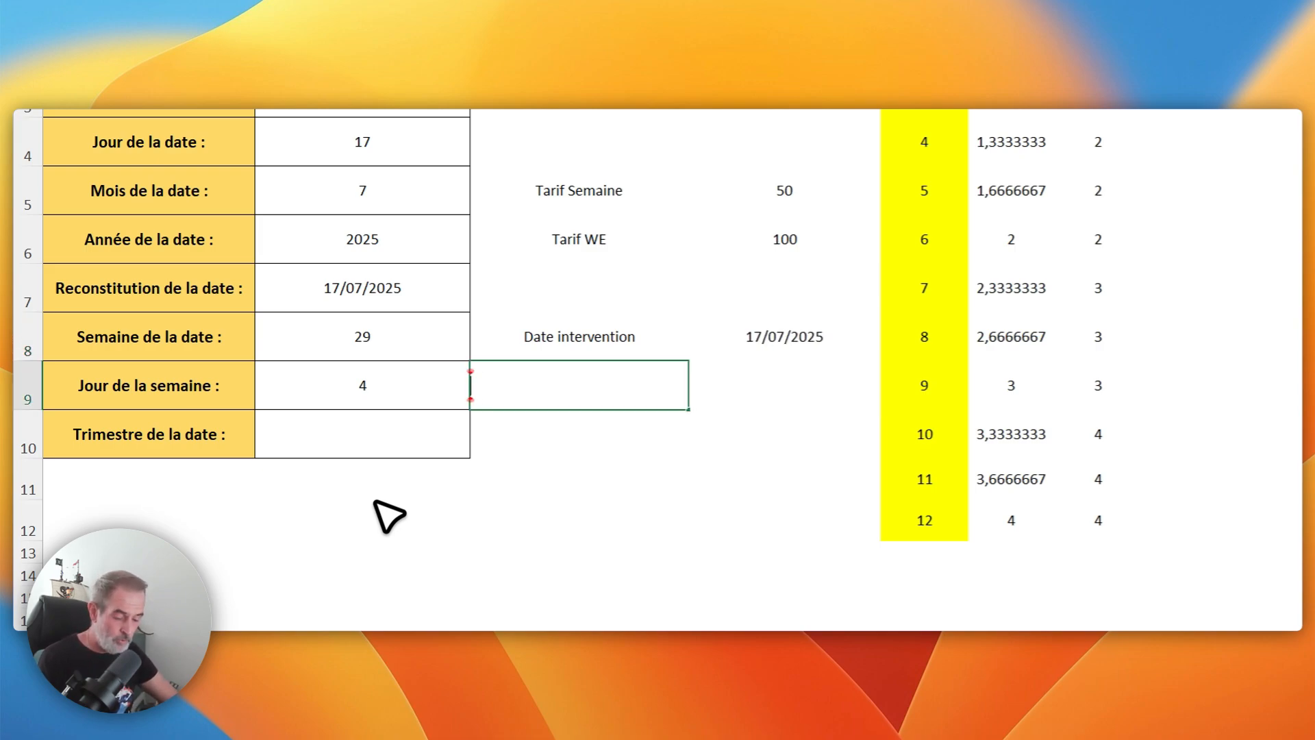
text(Durée)
key(Tab)
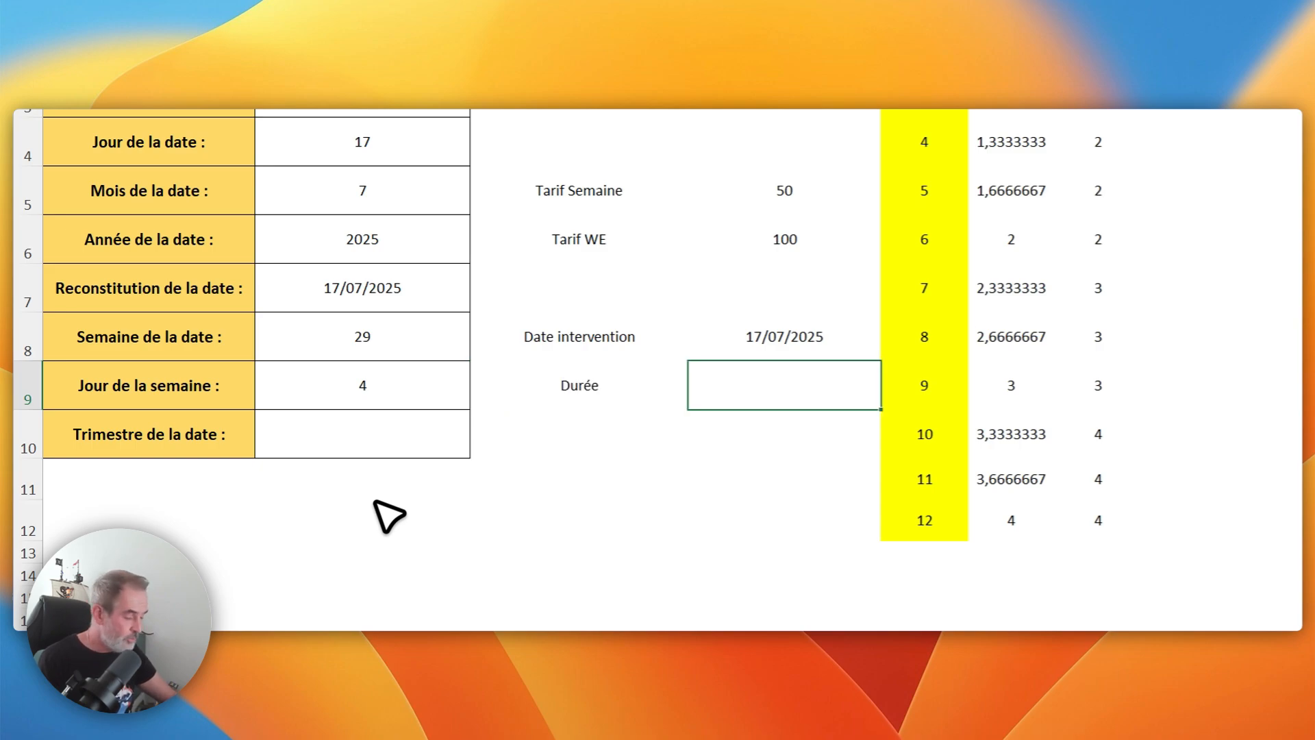
text(2)
key(Return)
- Enter the labels Tarif in cell C10 and Total facture in cell C11
key(Left)
text(Tarif)
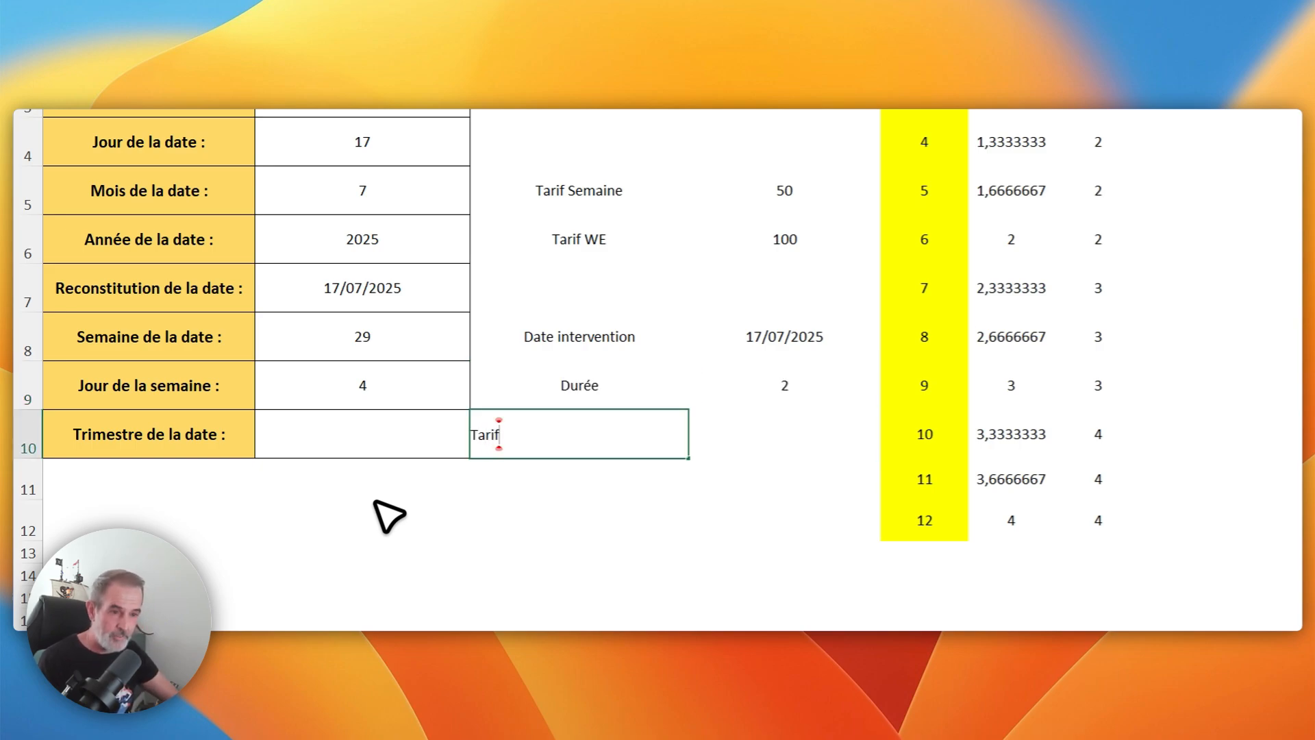
key(Return)
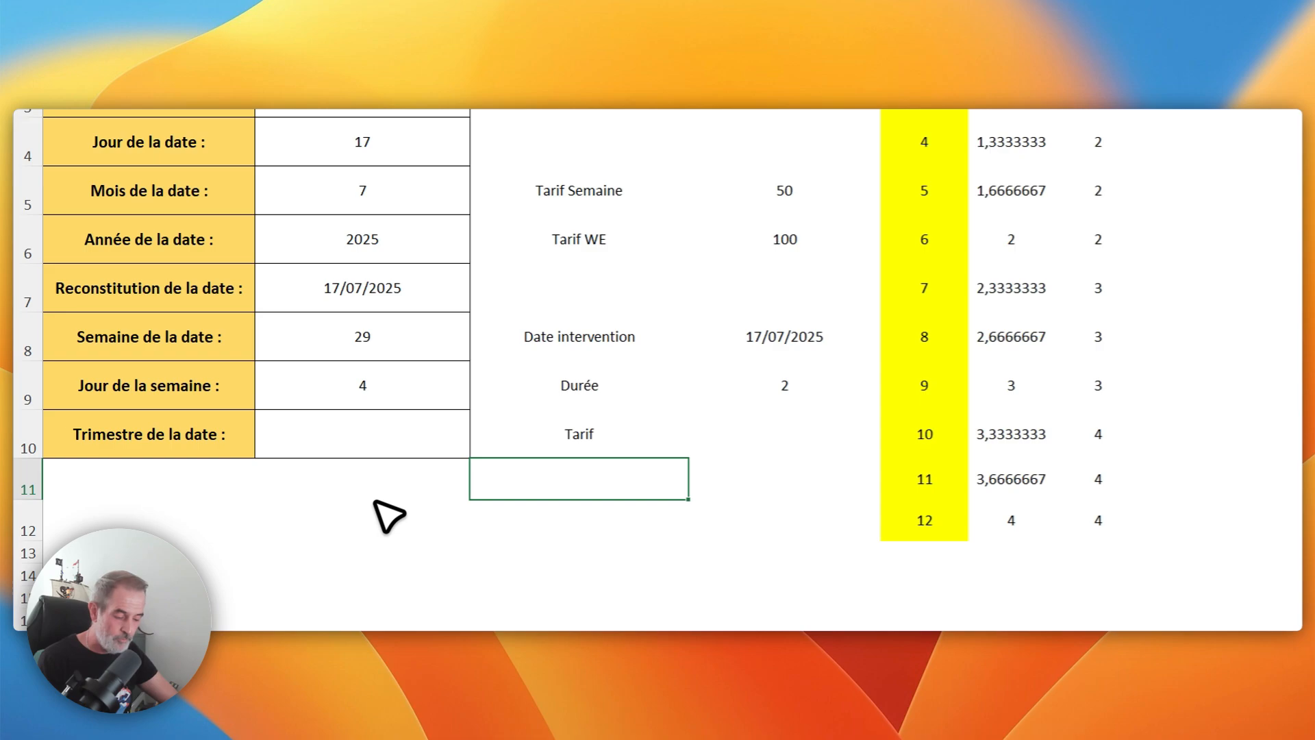
text(Total fa)
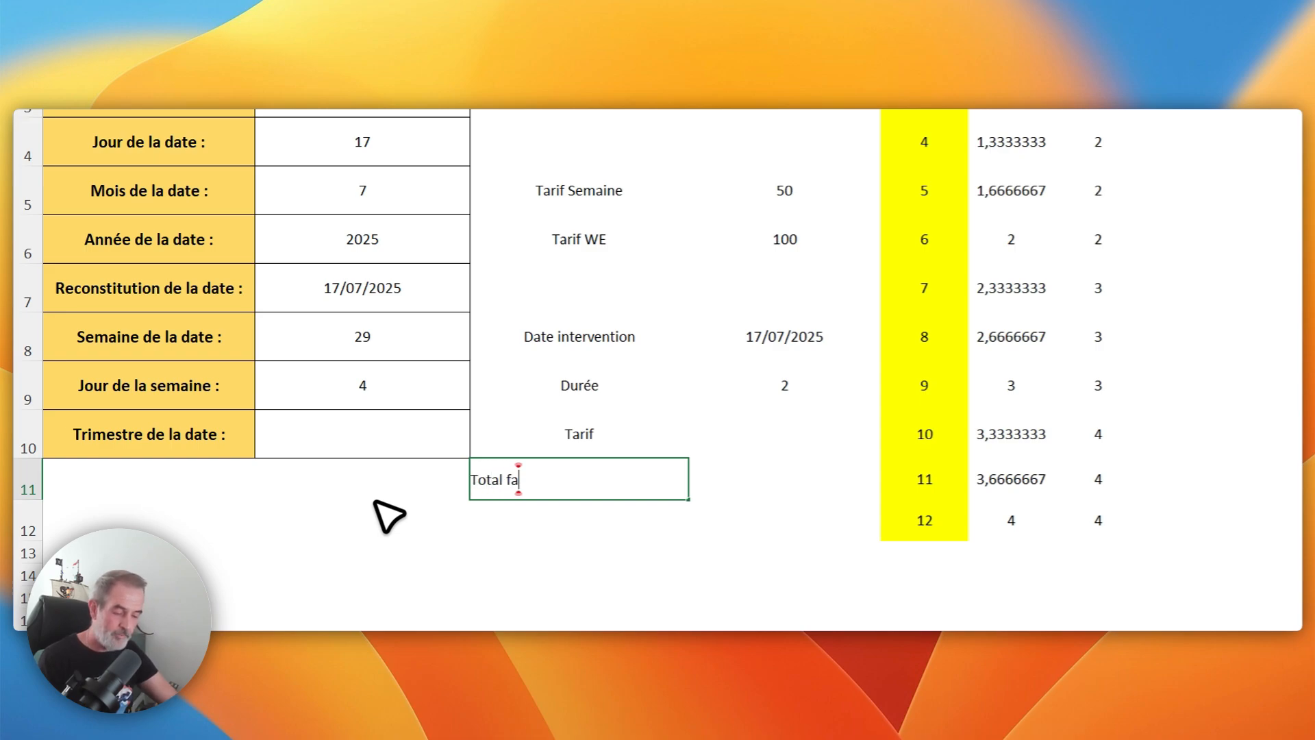
text(cture)
key(Right)
- Calculate the invoice total in cell D11 by multiplying duration by rate with the formula =D9*D10
key(Up)
key(Up)
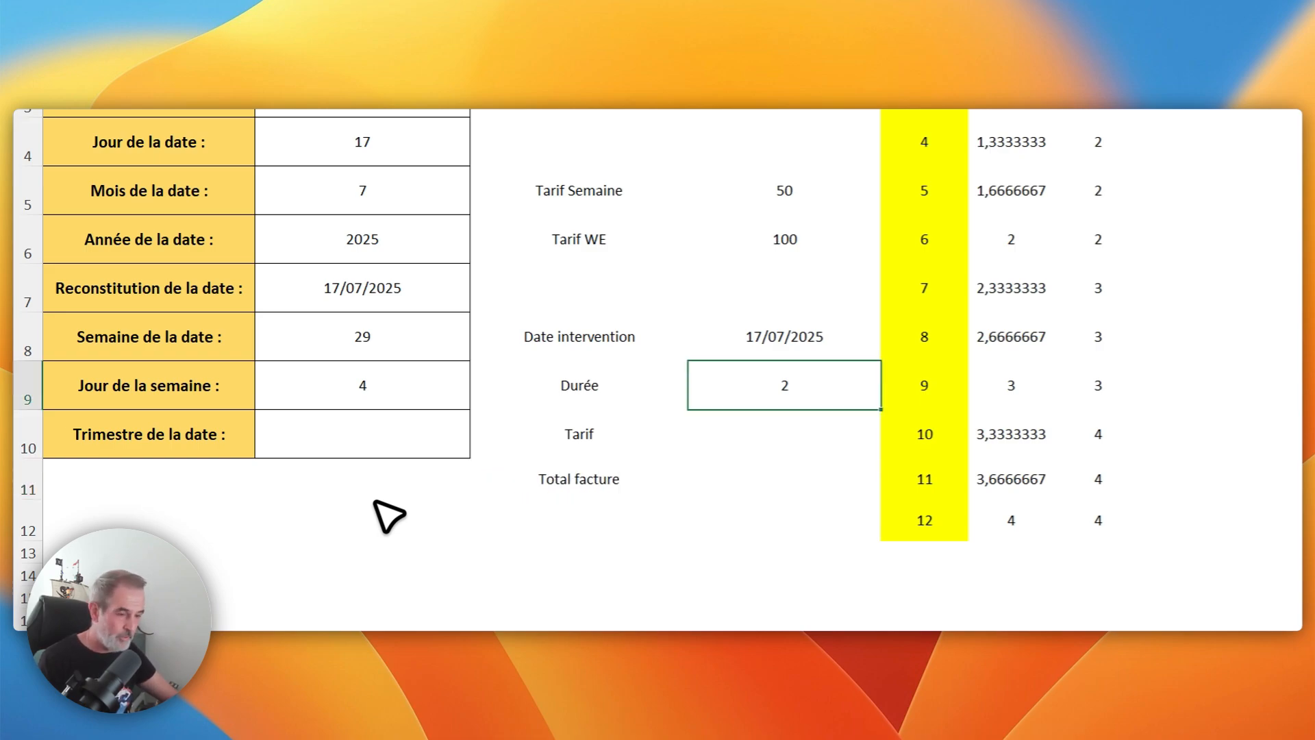
key(Down)
key(Down)
text(=)
key(Up)
key(Up)
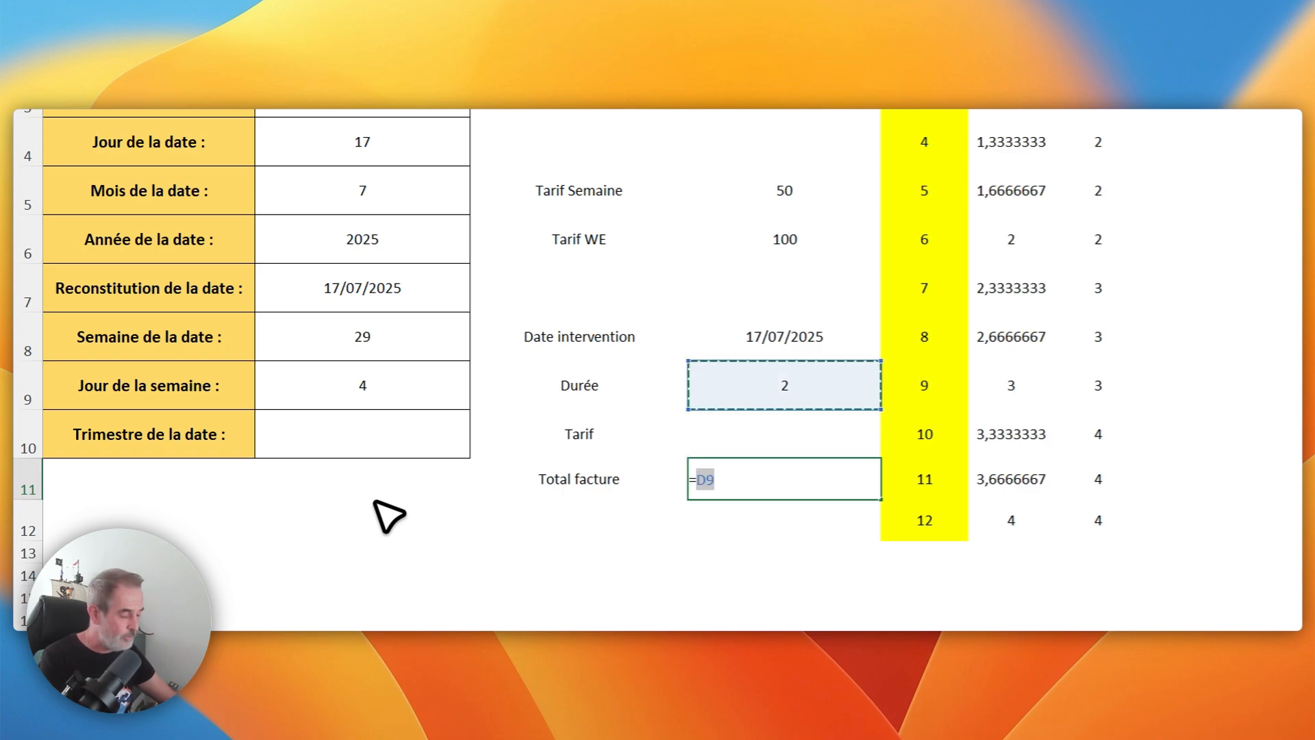
text(*)
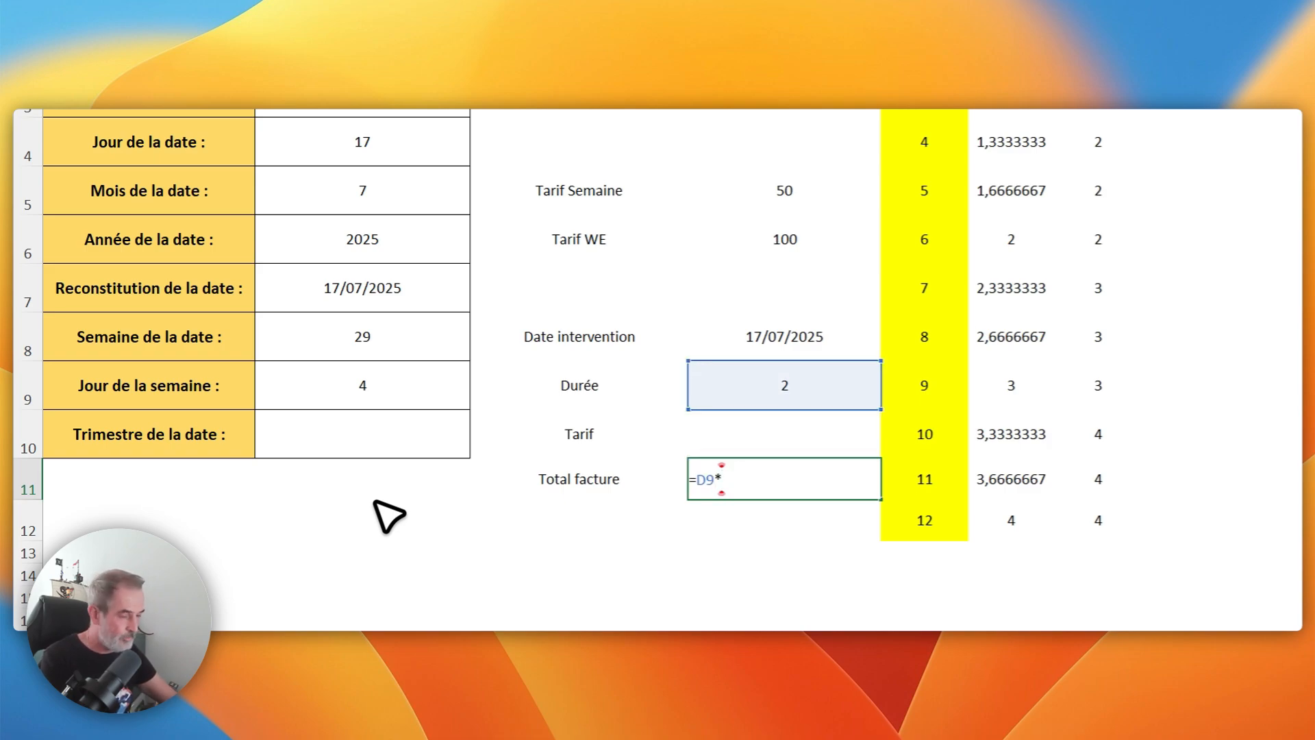
key(Down)
key(Return)
key(Up)
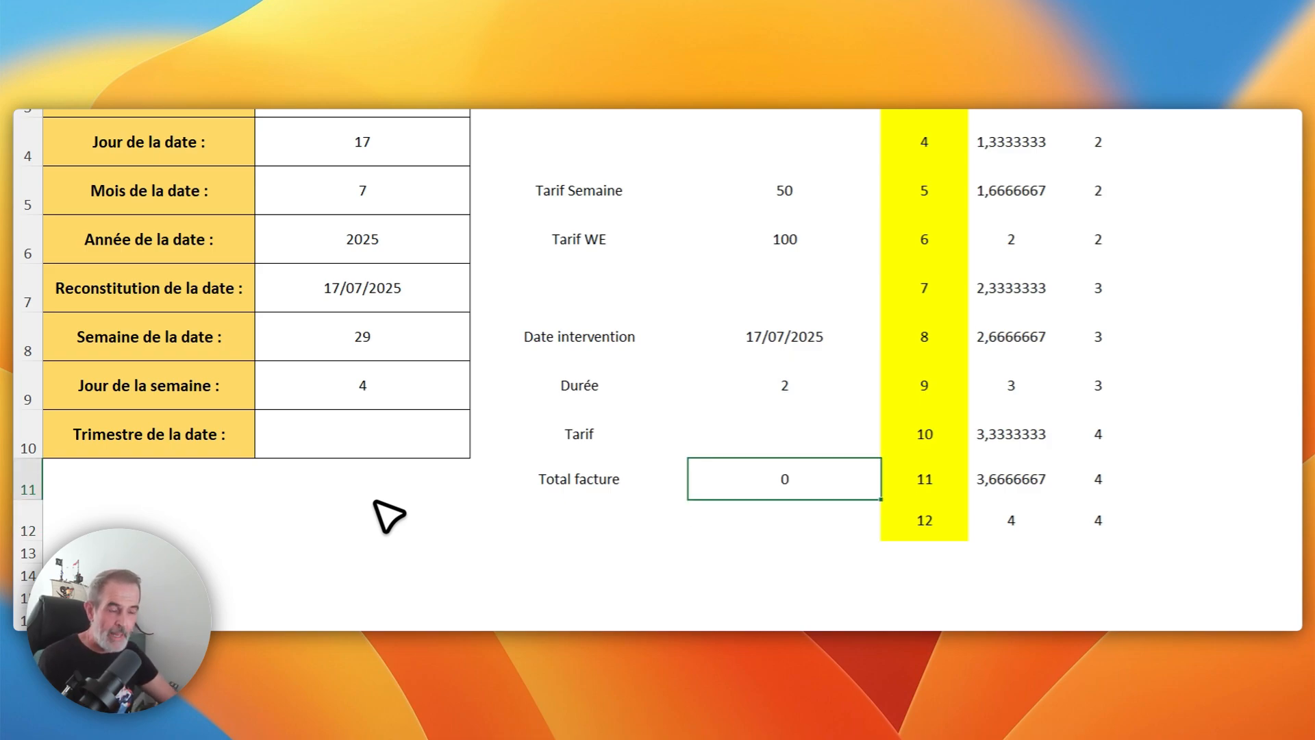
- Start a SI formula in the Tarif cell D10 that tests whether the intervention date falls on a weekend, with JOURSEM(D8;2)>5
key(Up)
key(Down)
key(Up)
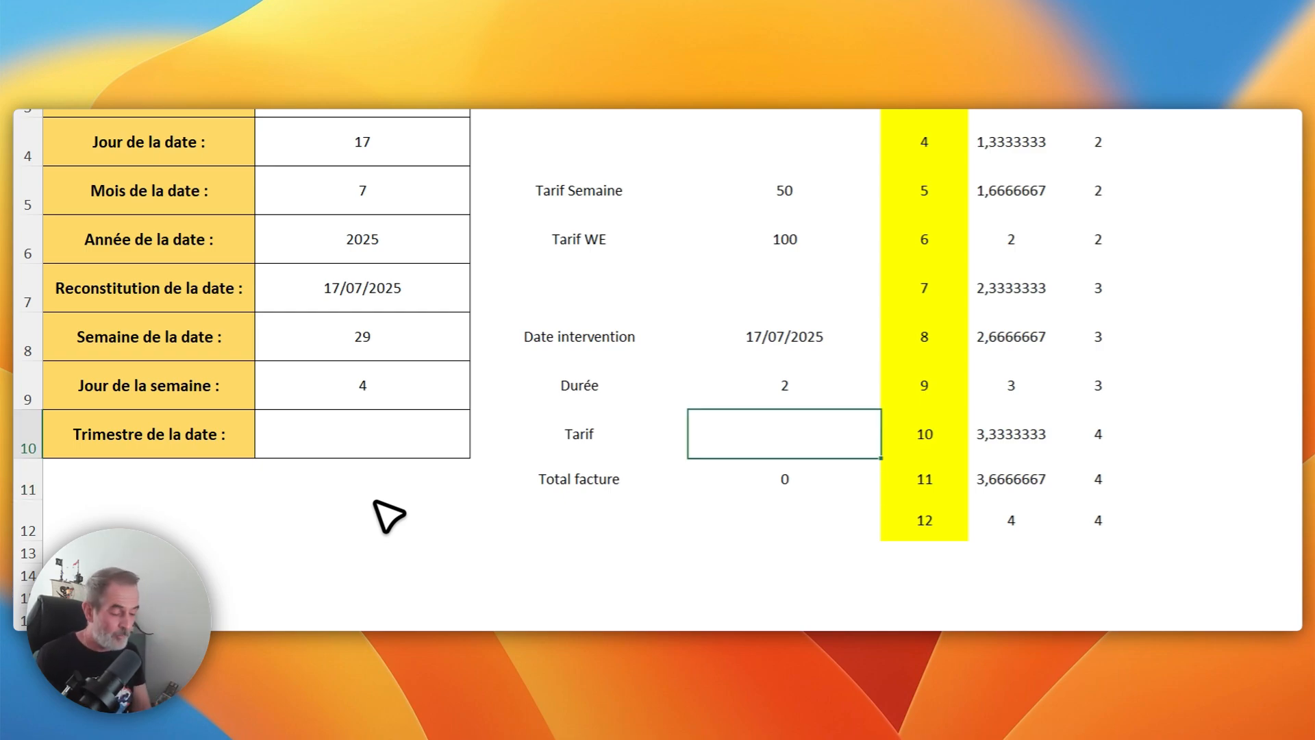
text(=)
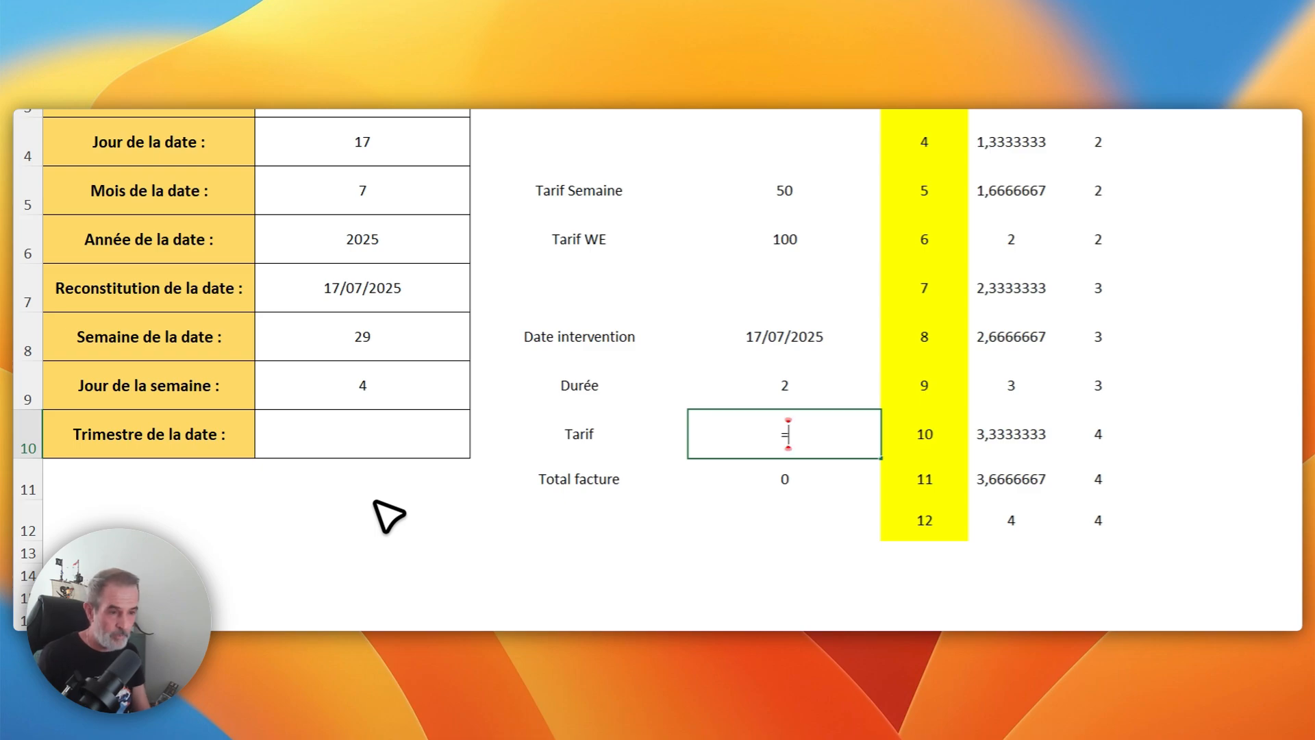
text(si()
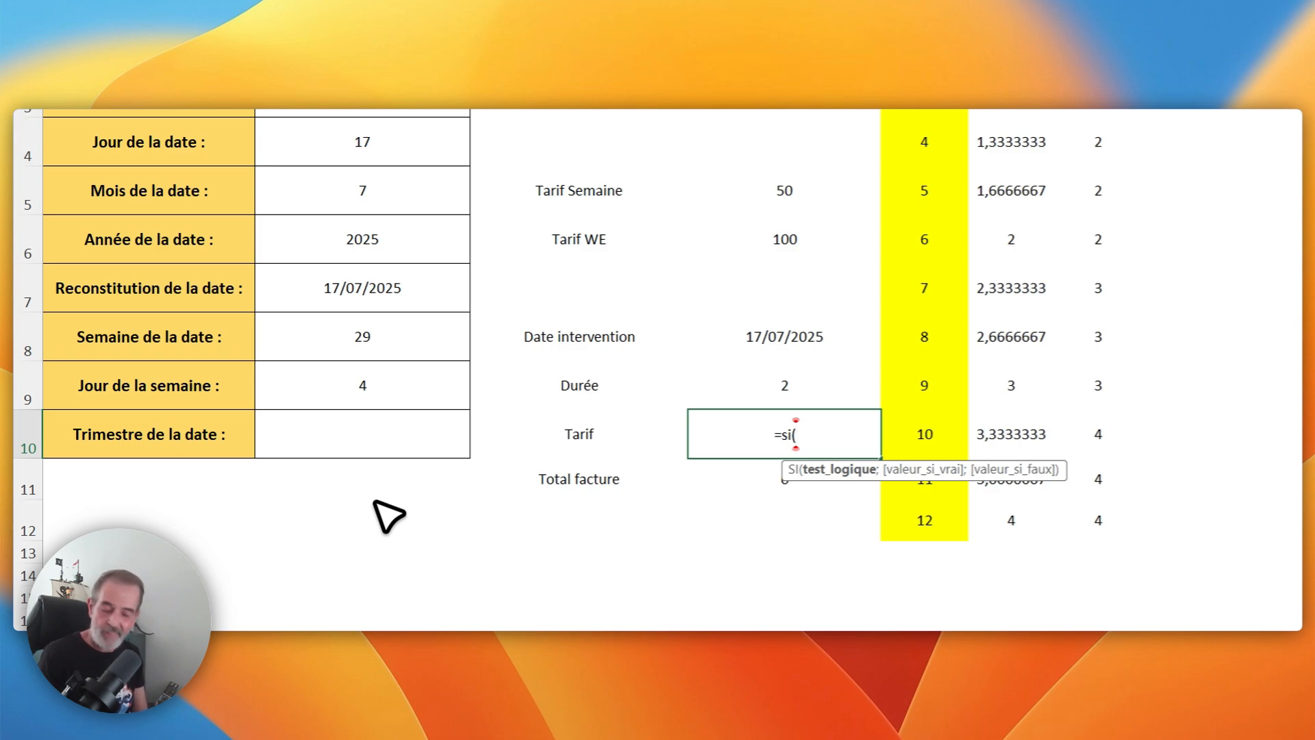
text(joursem()
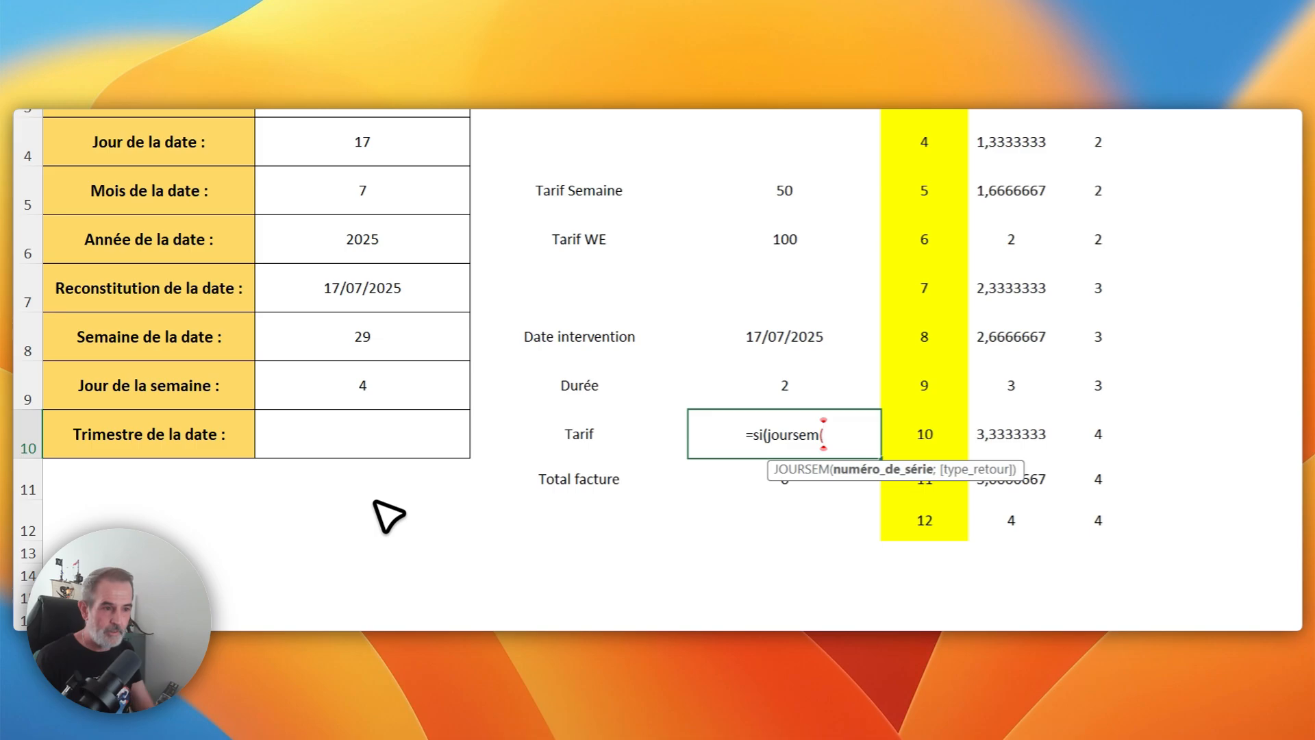
click(793, 322)
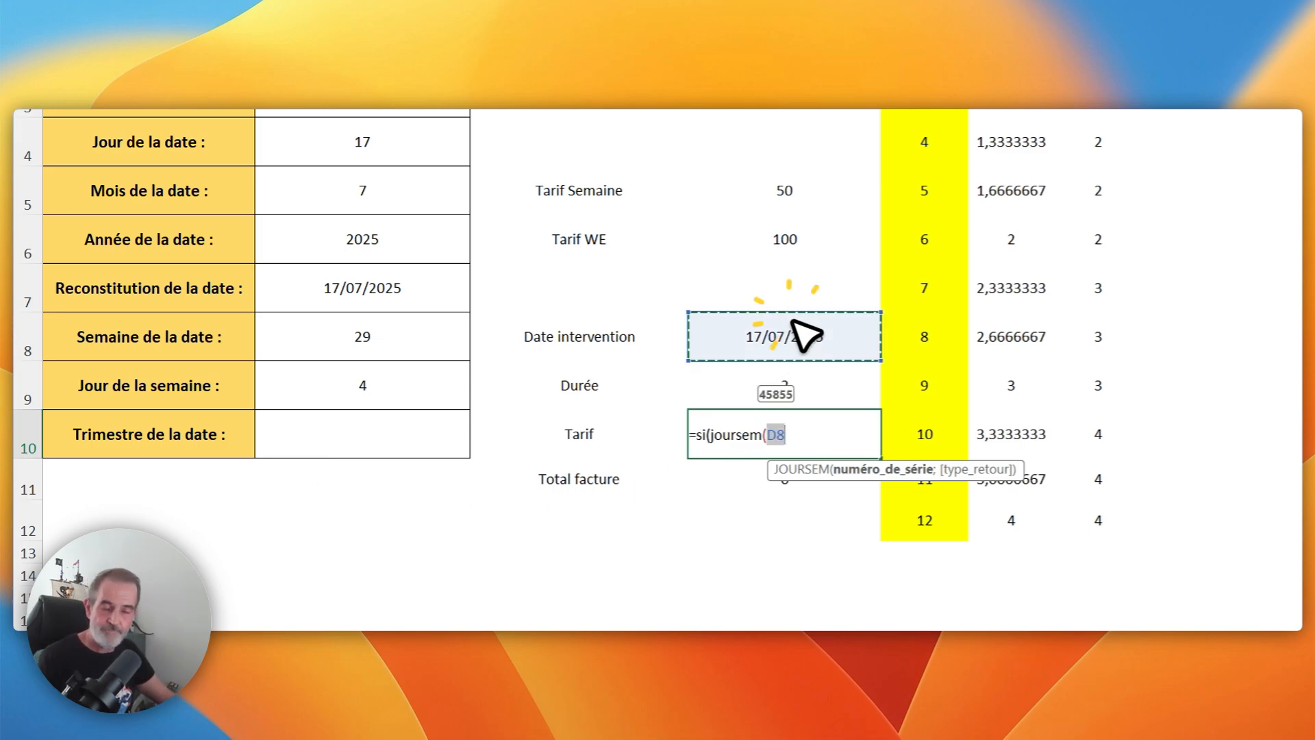
text(;)
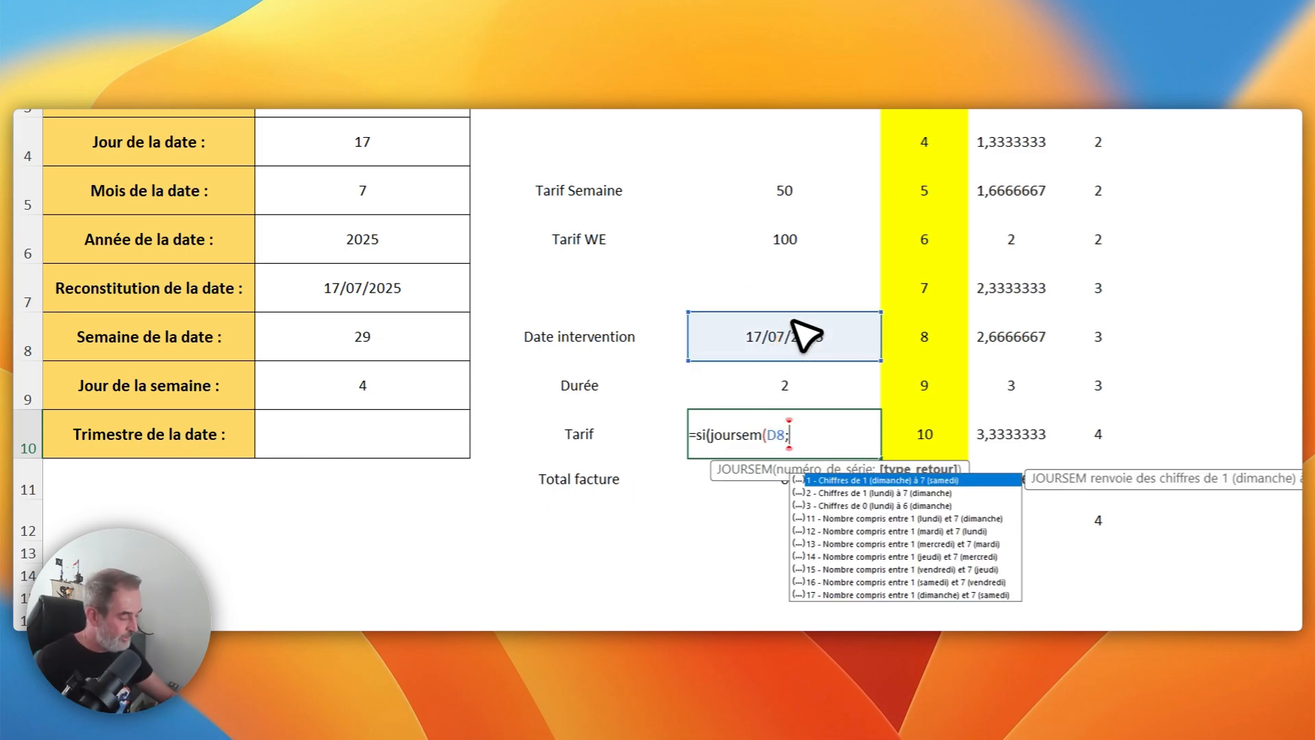
text(2)
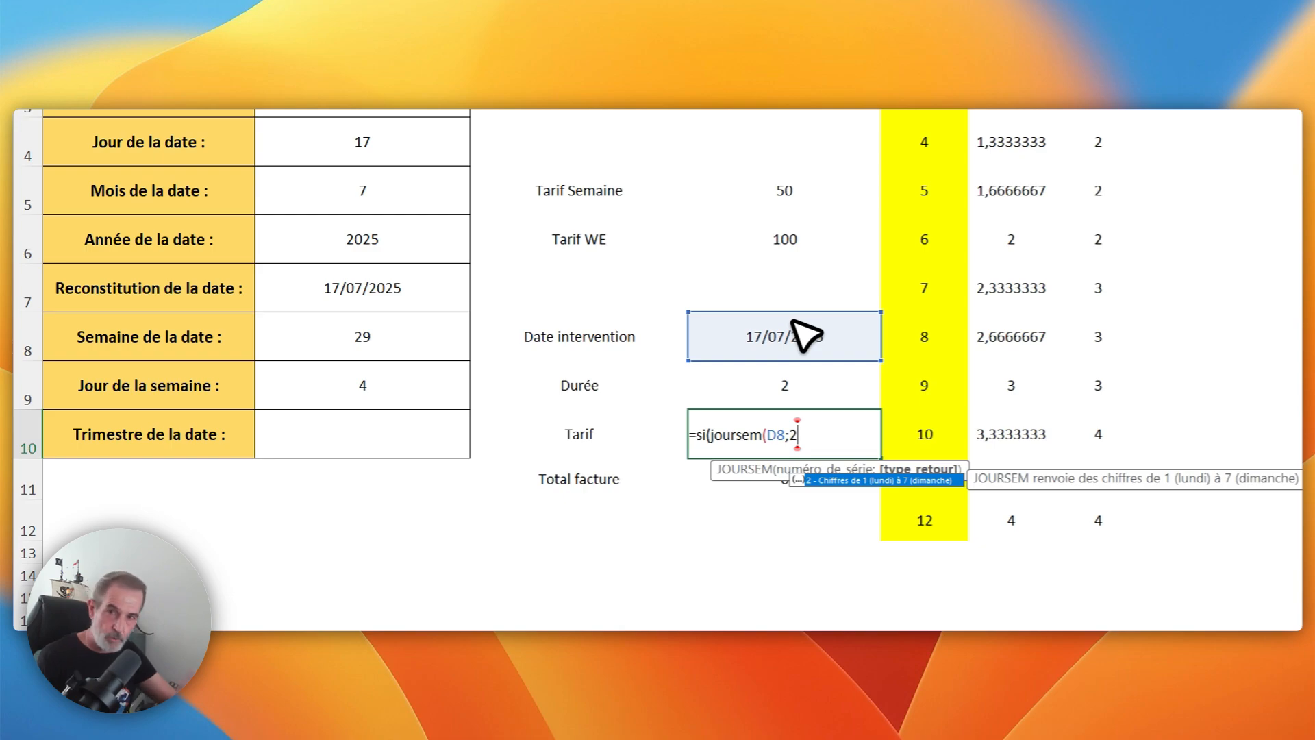
text())
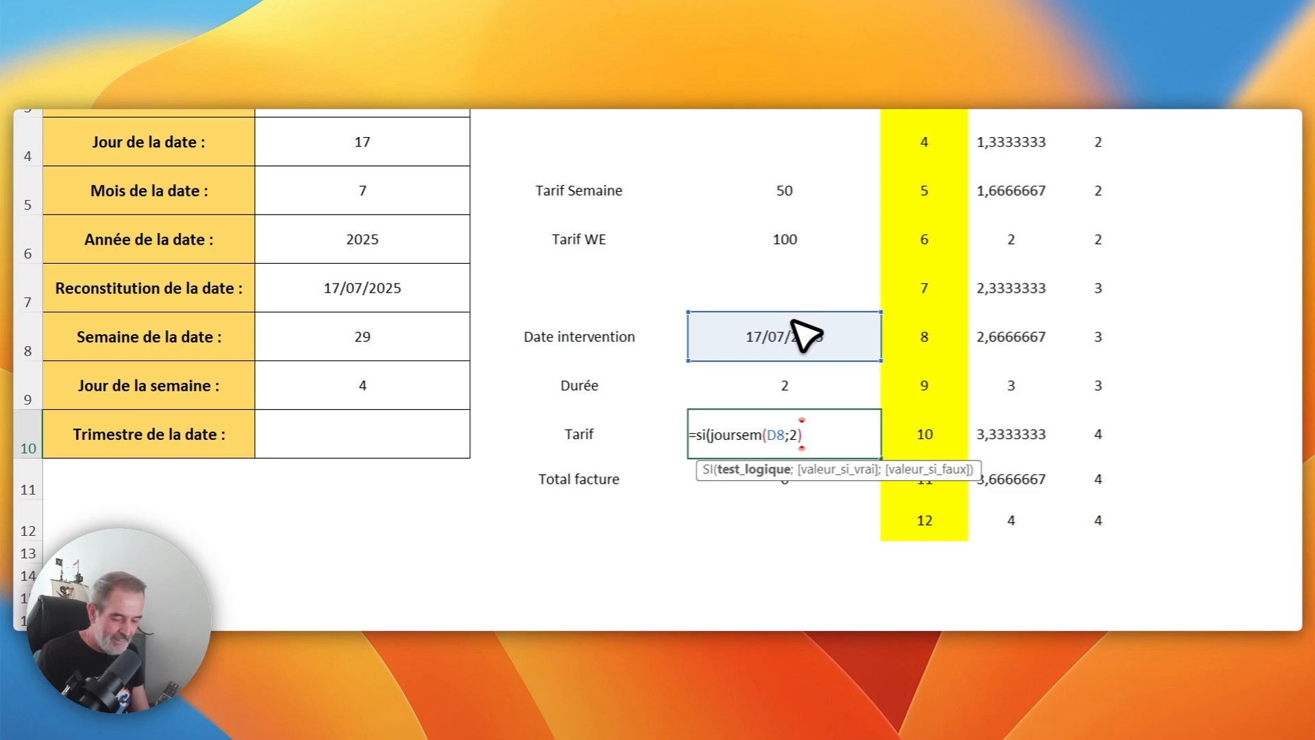
text(>5)
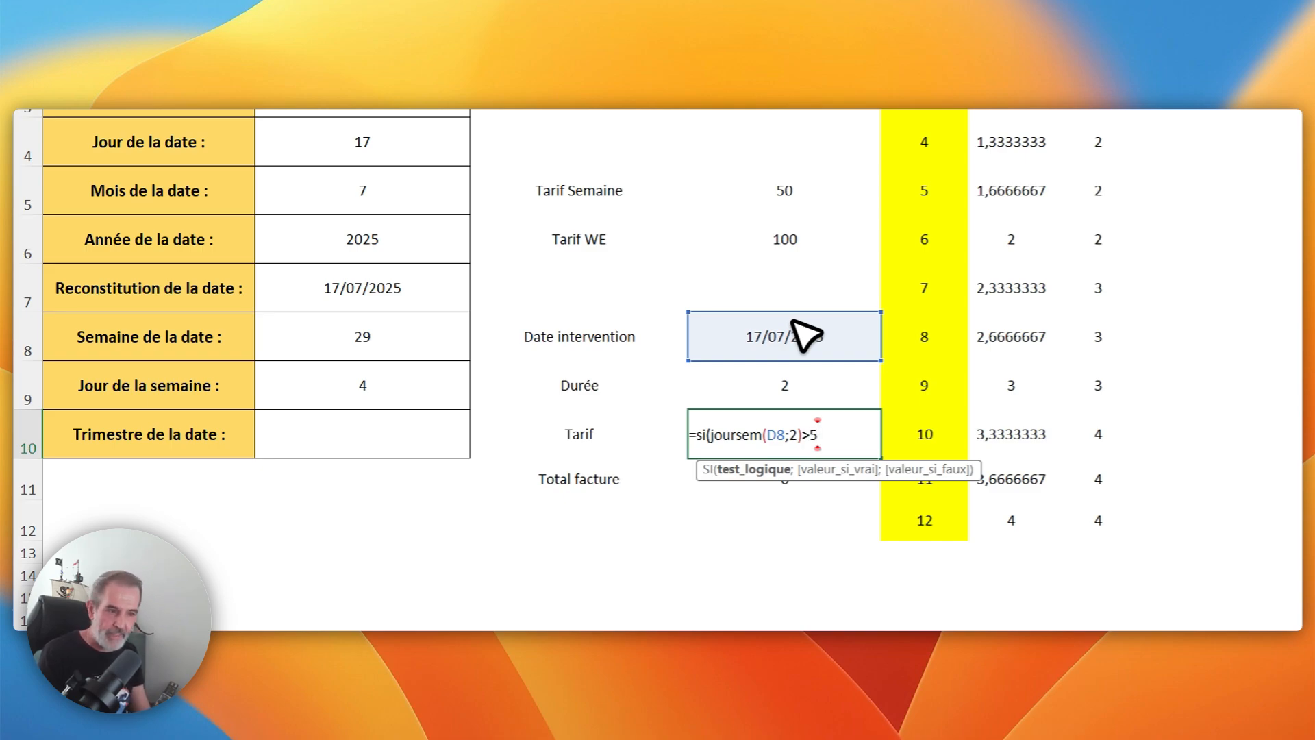
- Complete the Tarif formula so it returns the weekend rate D6 when the test is true and the weekday rate D5 otherwise
text(;)
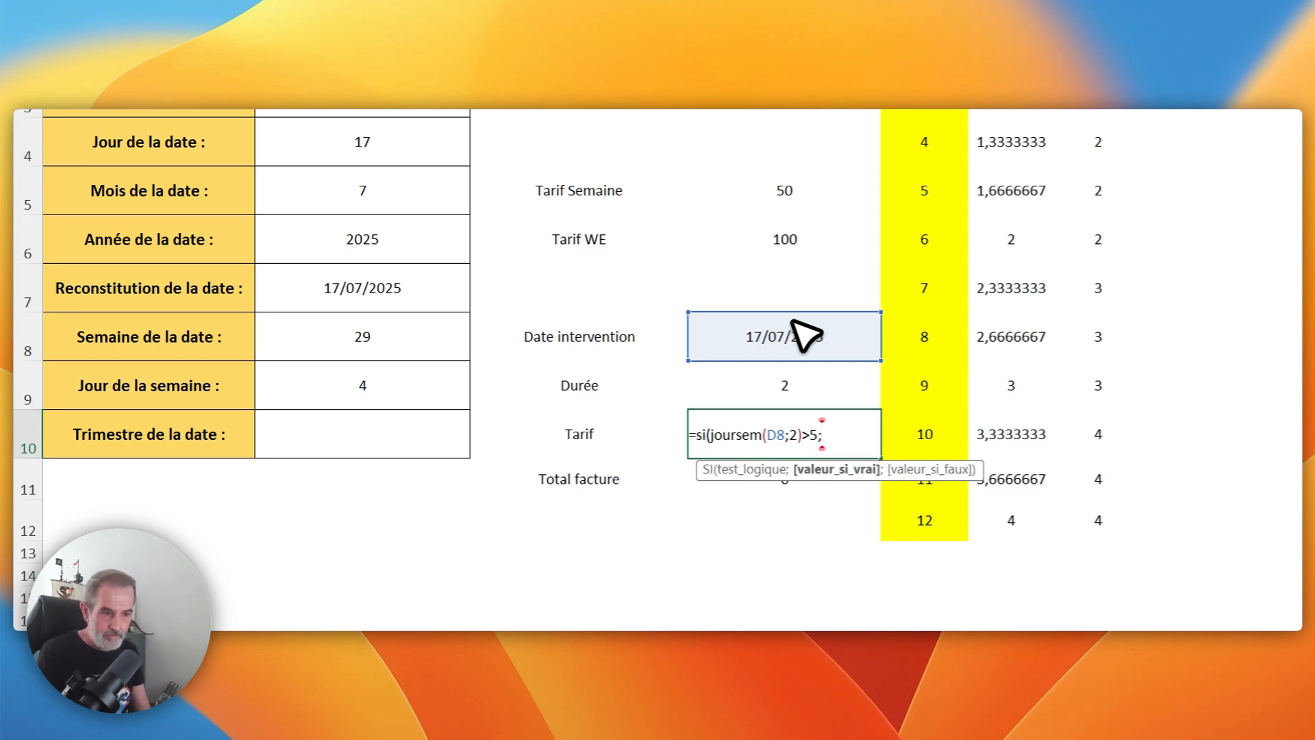
click(760, 244)
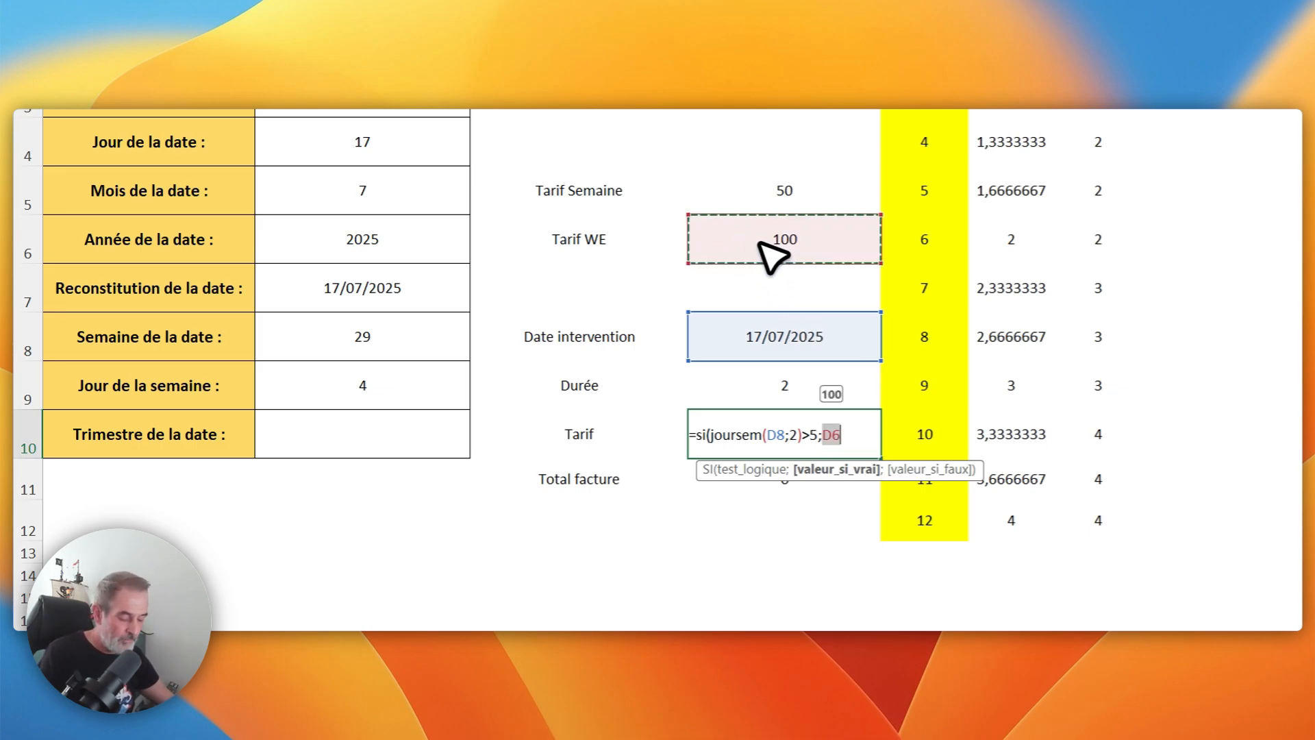
text(;)
click(795, 199)
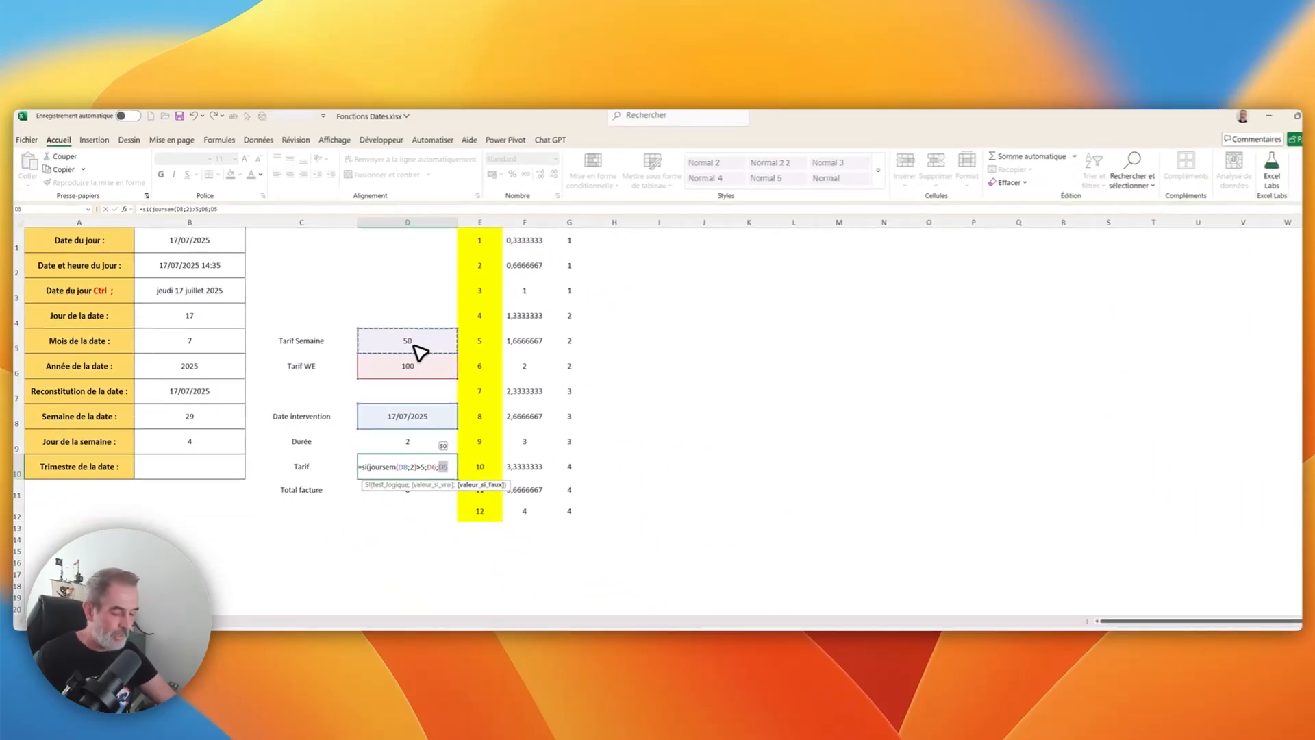
key(Return)
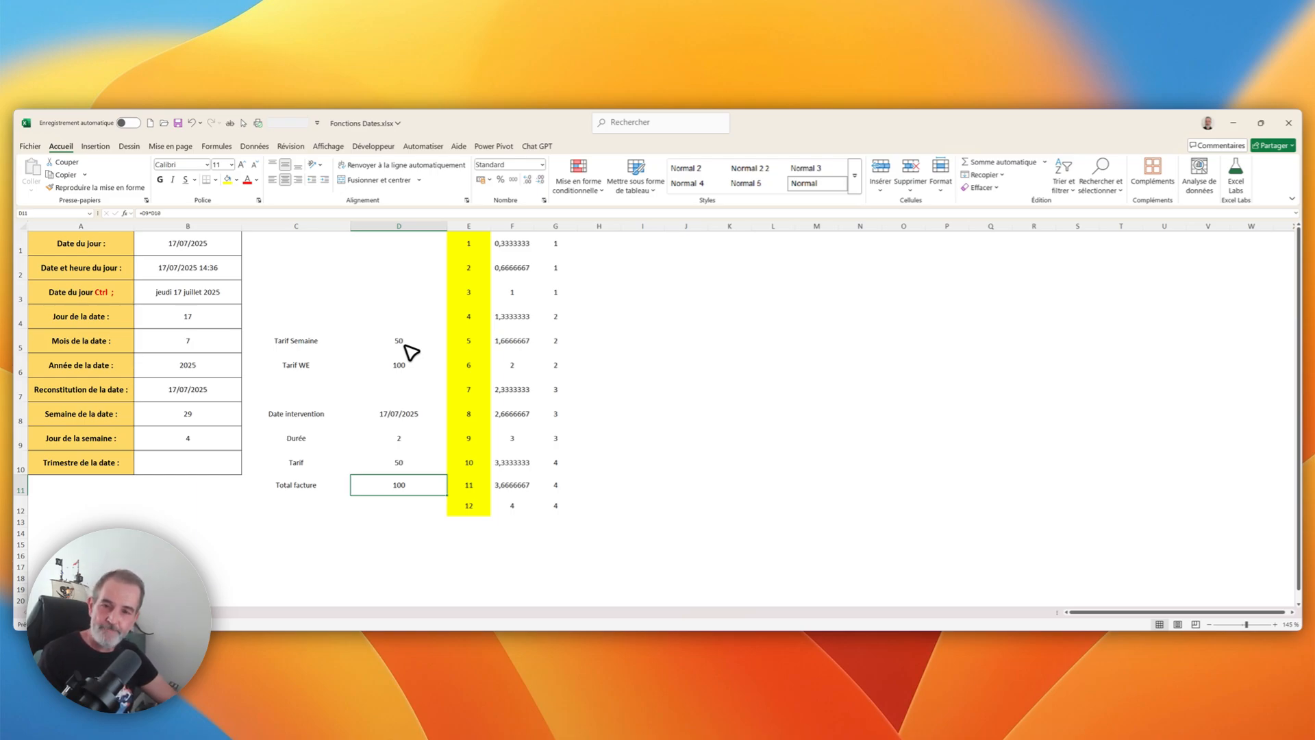
- Change the intervention date in D8 to 19/07/2025 and check the resulting Tarif and Total facture cells
key(Up)
key(Up)
key(Up)
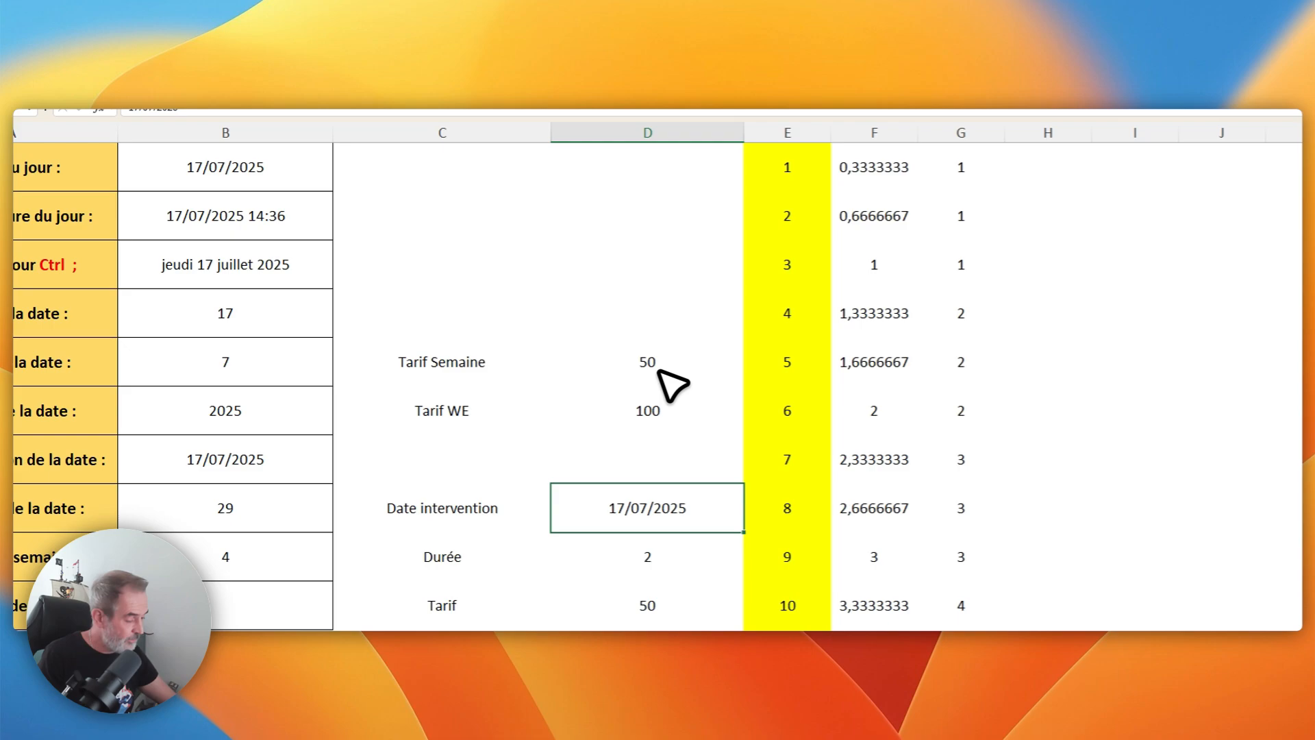
text(18)
key(BackSpace)
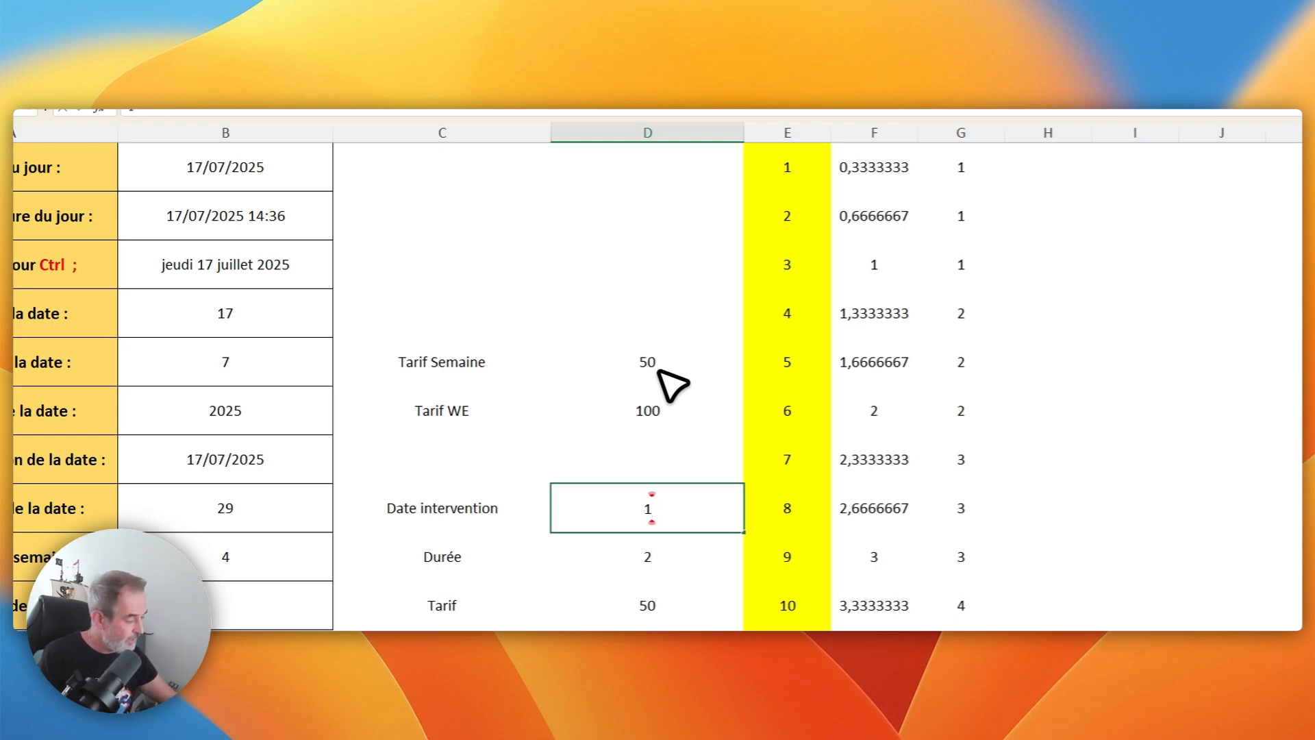
text(9/7/25)
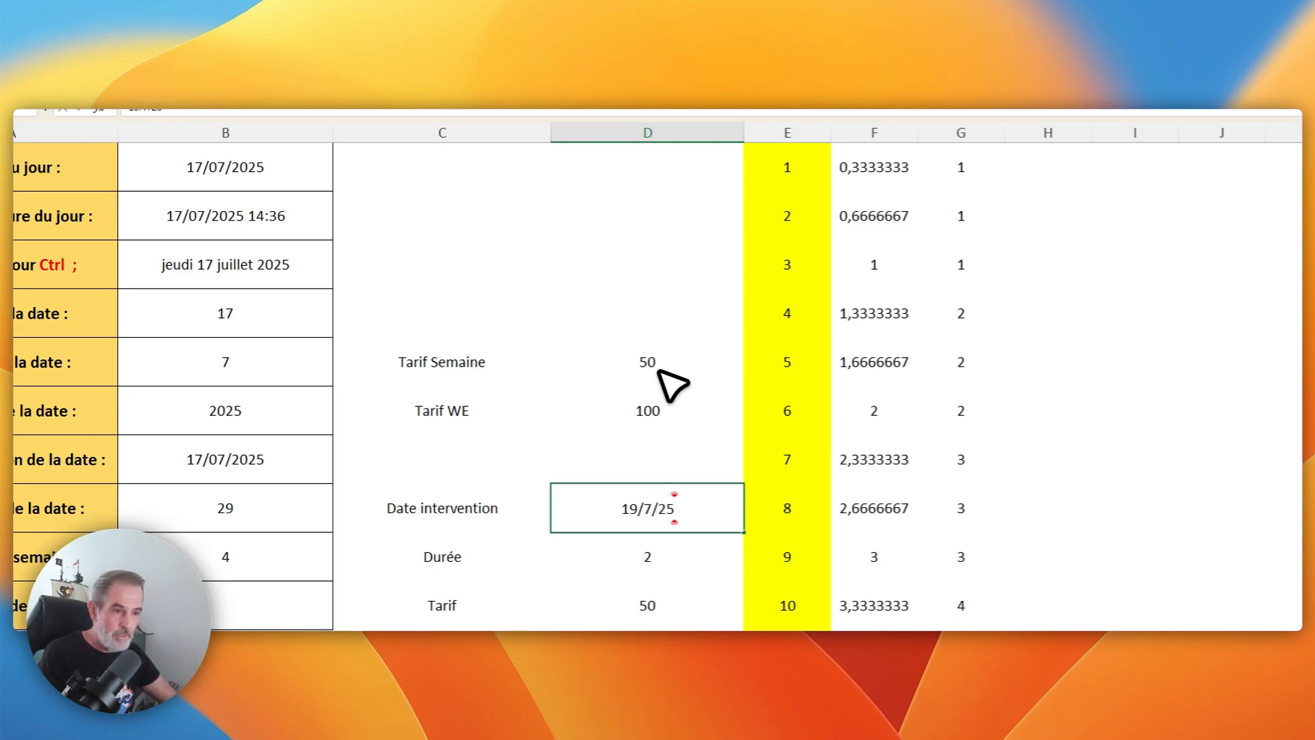
key(Return)
key(Down)
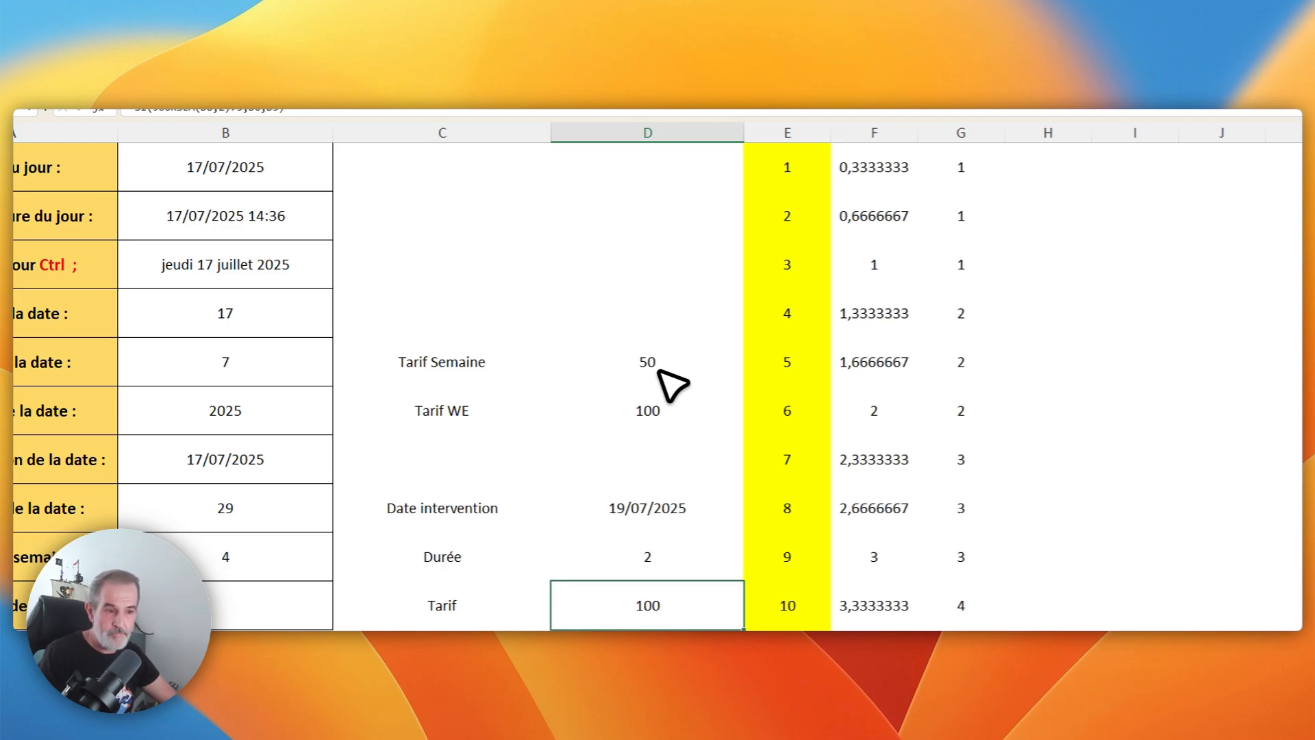
key(Down)
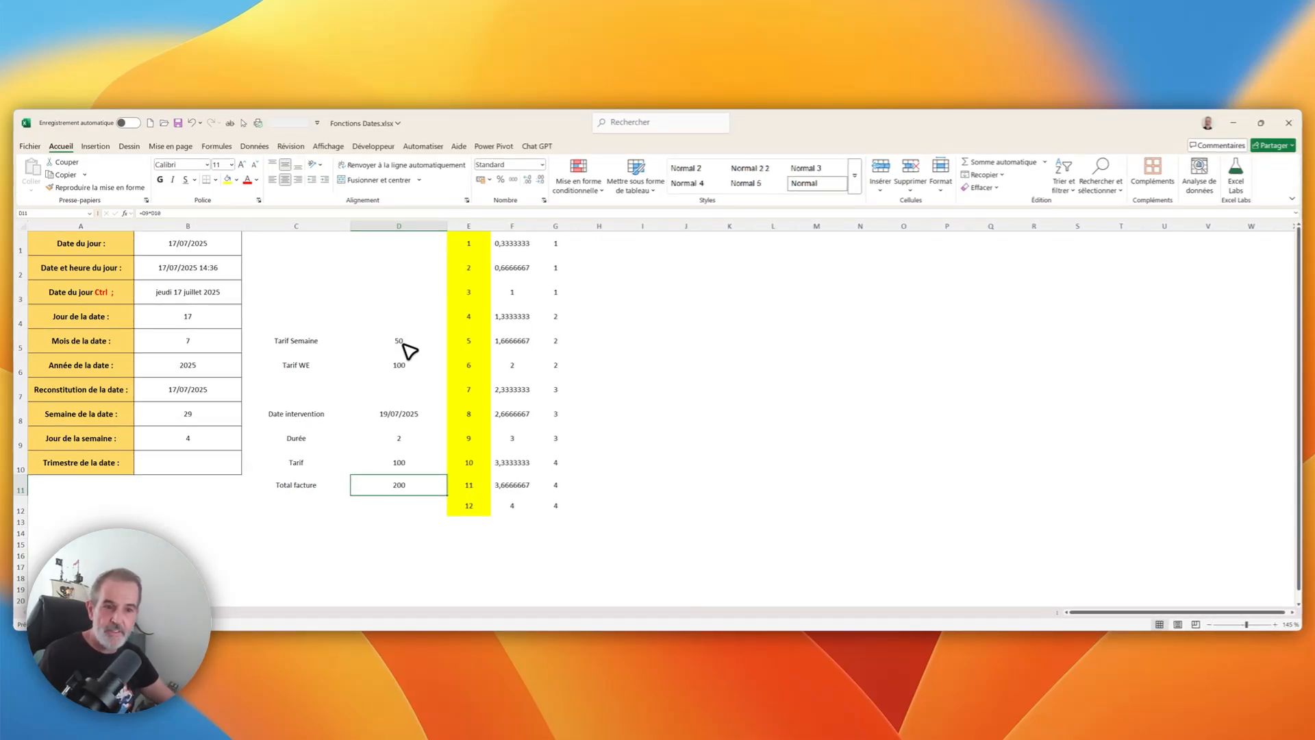
- Examine the helper table in columns E to G, comparing months 1 to 3 with their decimal values and rounded-up quarter numbers
click(226, 438)
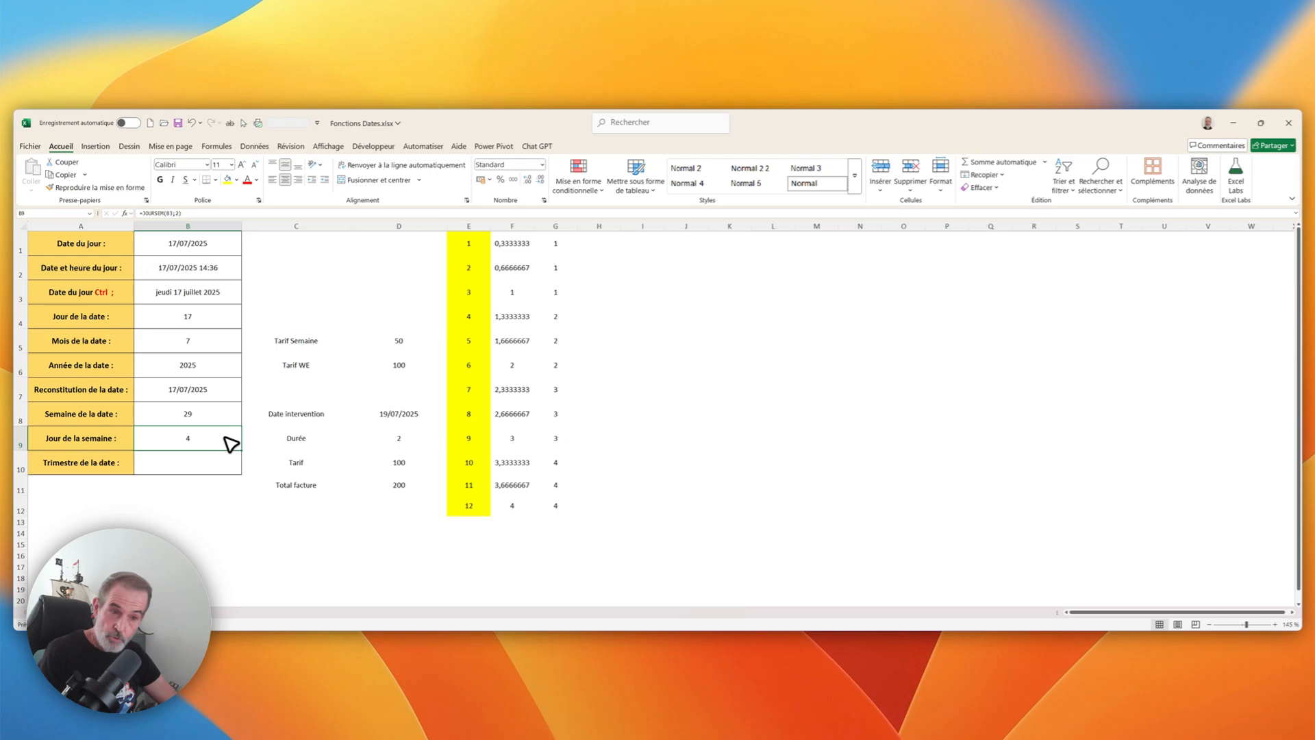
key(Return)
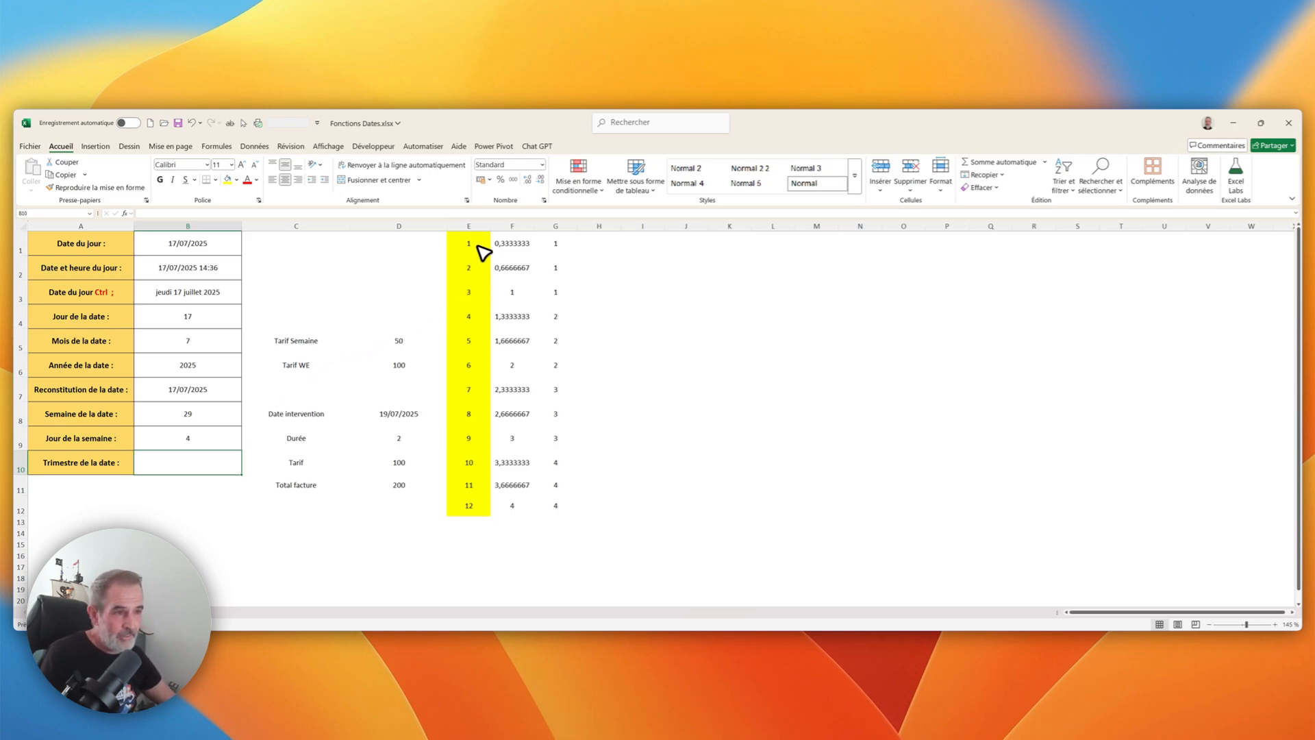
drag(478, 250, 581, 498)
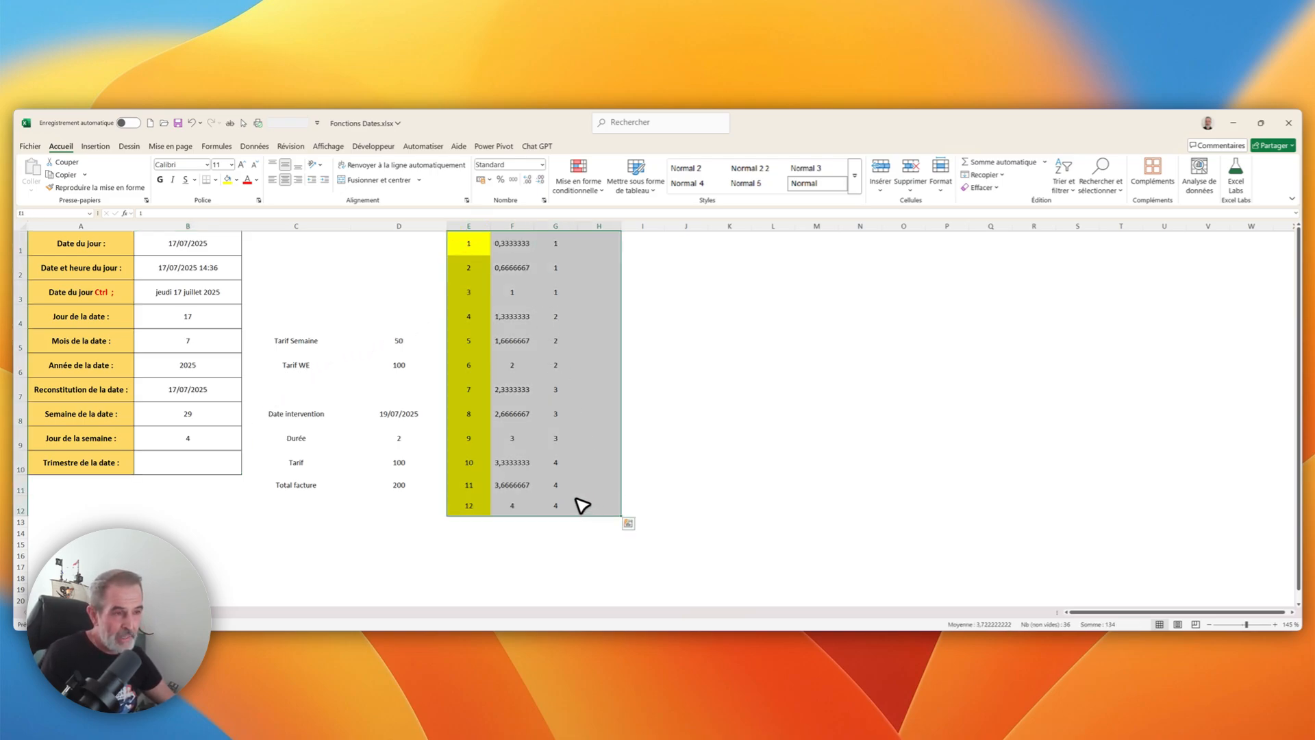
drag(477, 242, 485, 505)
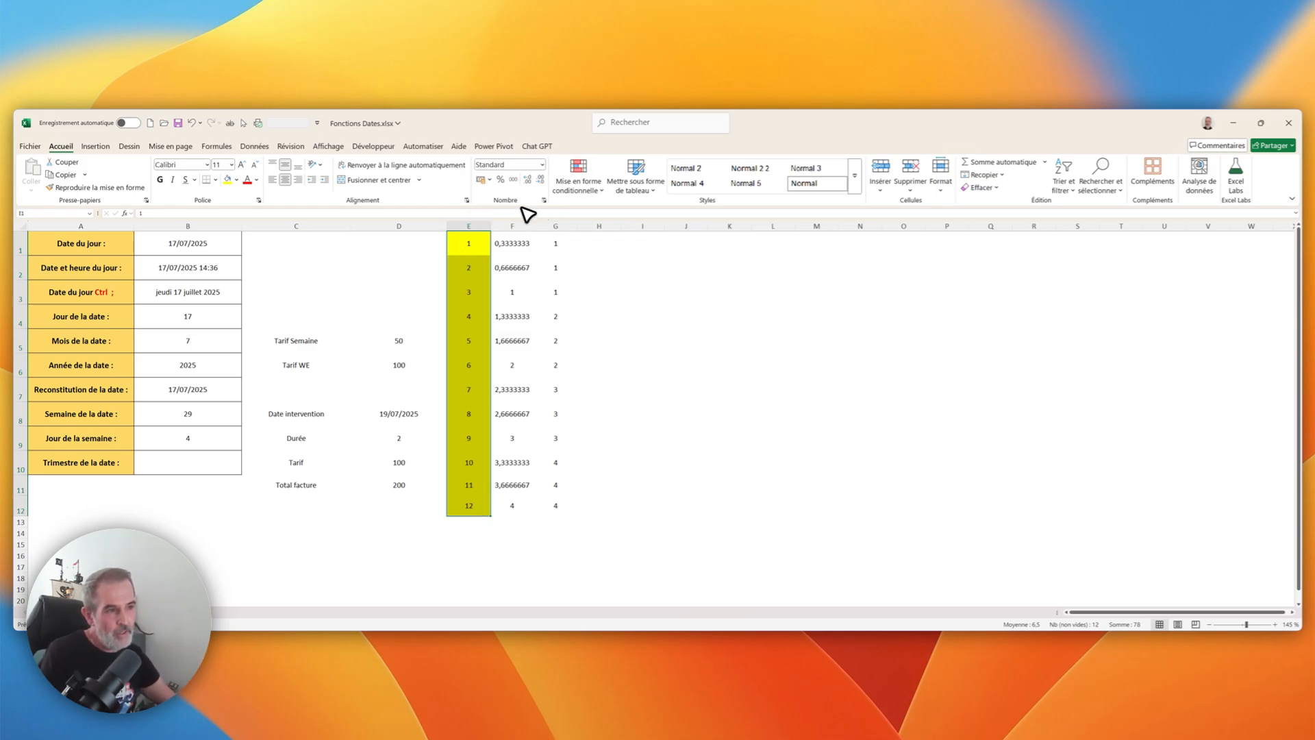
click(469, 244)
click(510, 254)
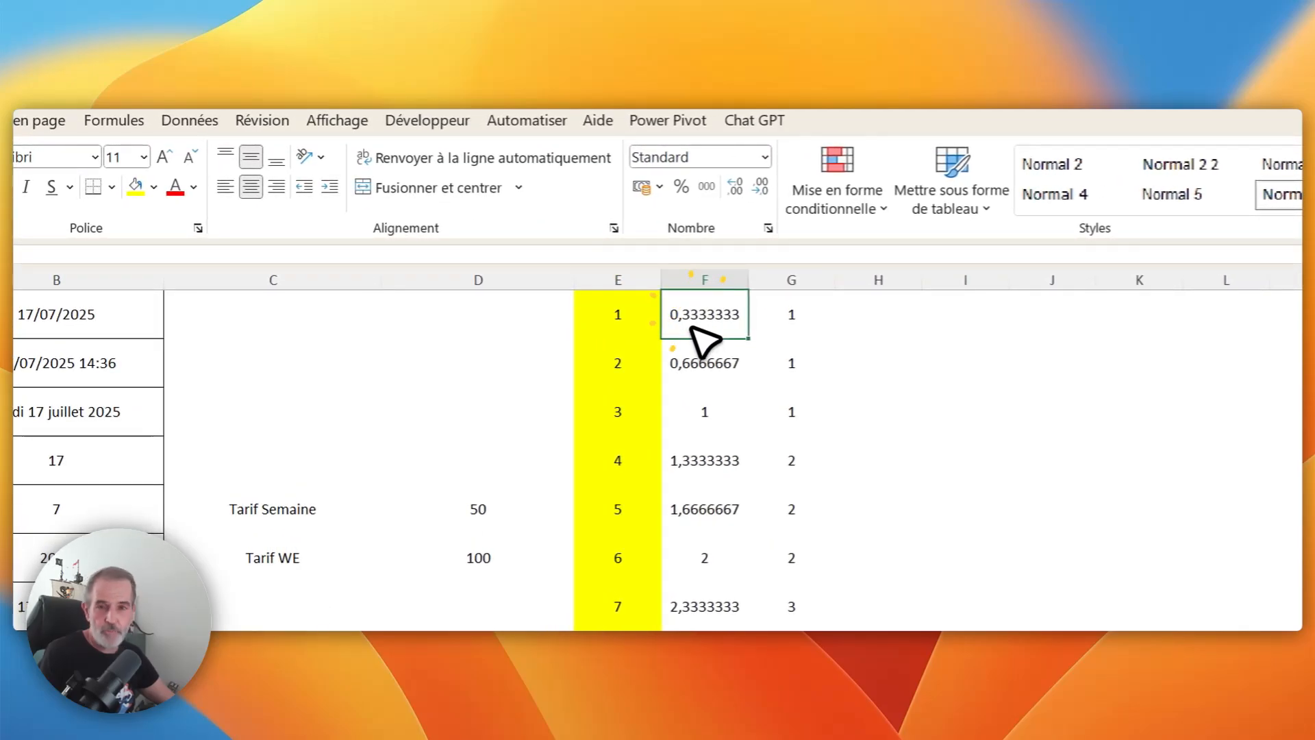
click(628, 358)
click(694, 369)
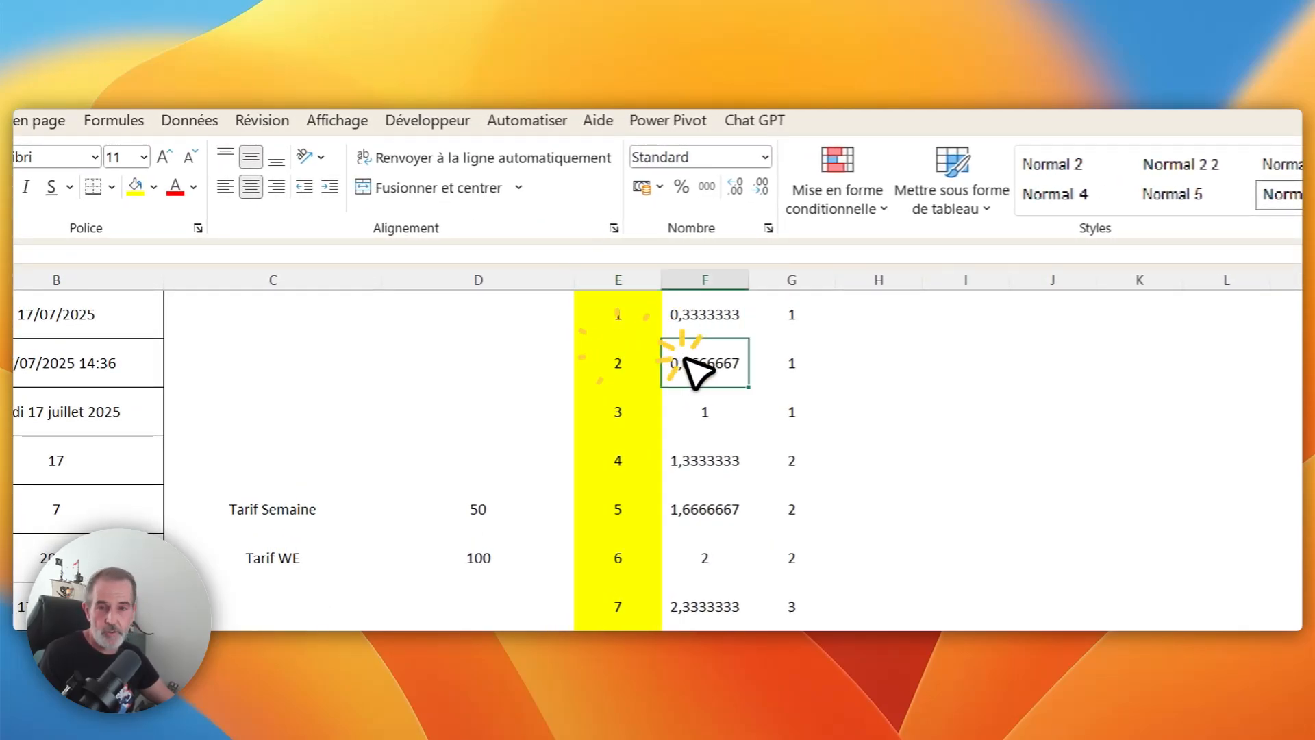
click(611, 405)
click(706, 409)
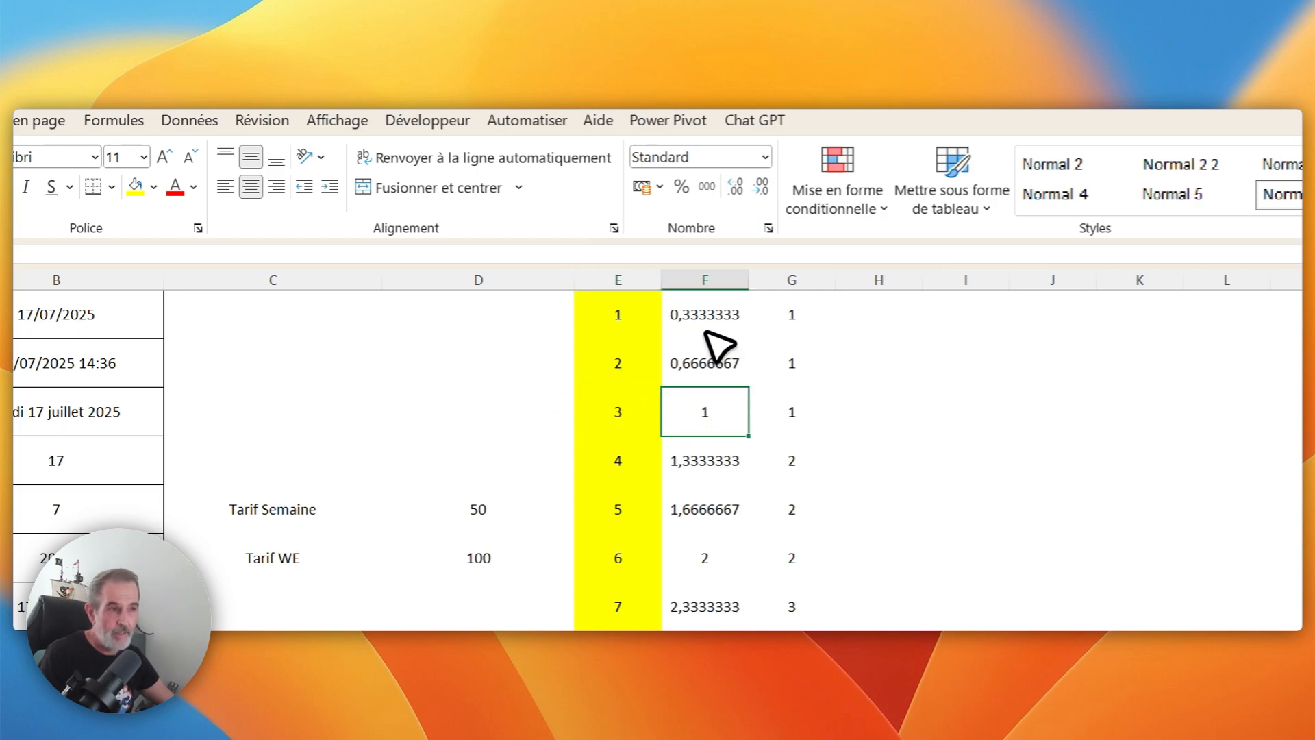
drag(712, 326, 713, 426)
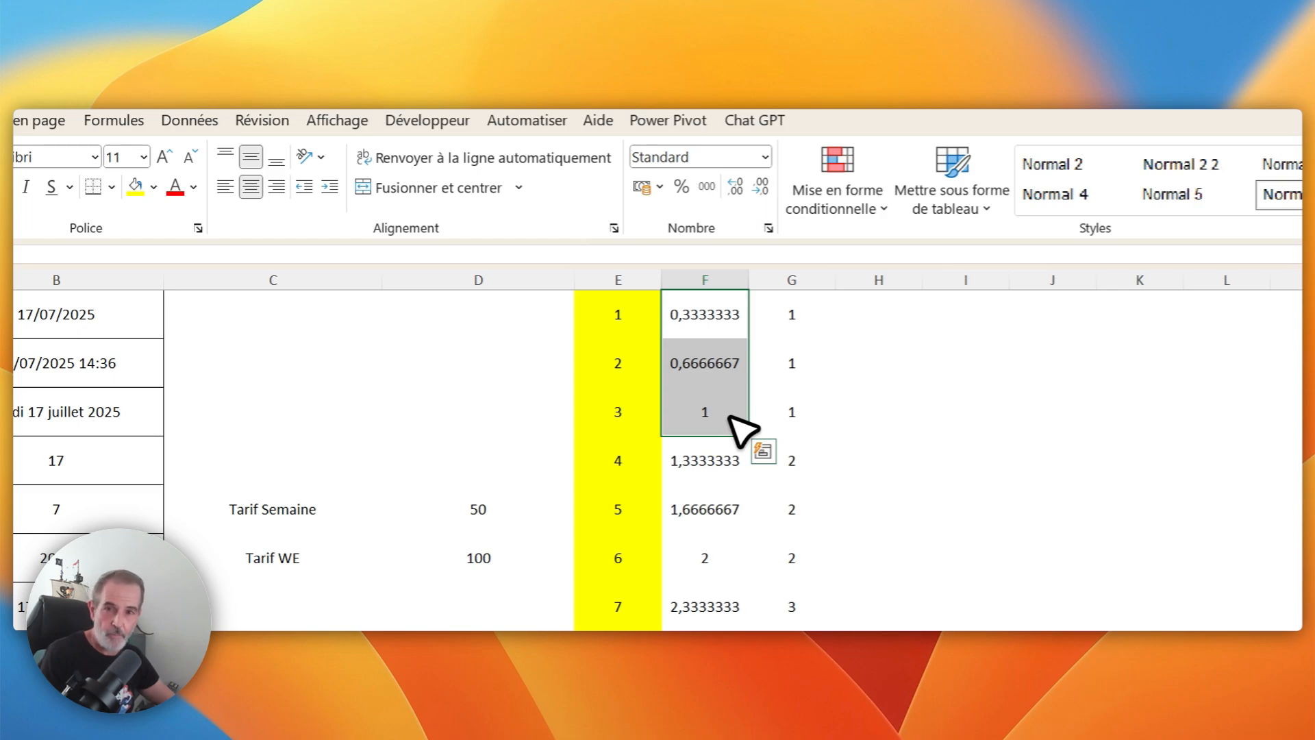
drag(786, 312, 801, 433)
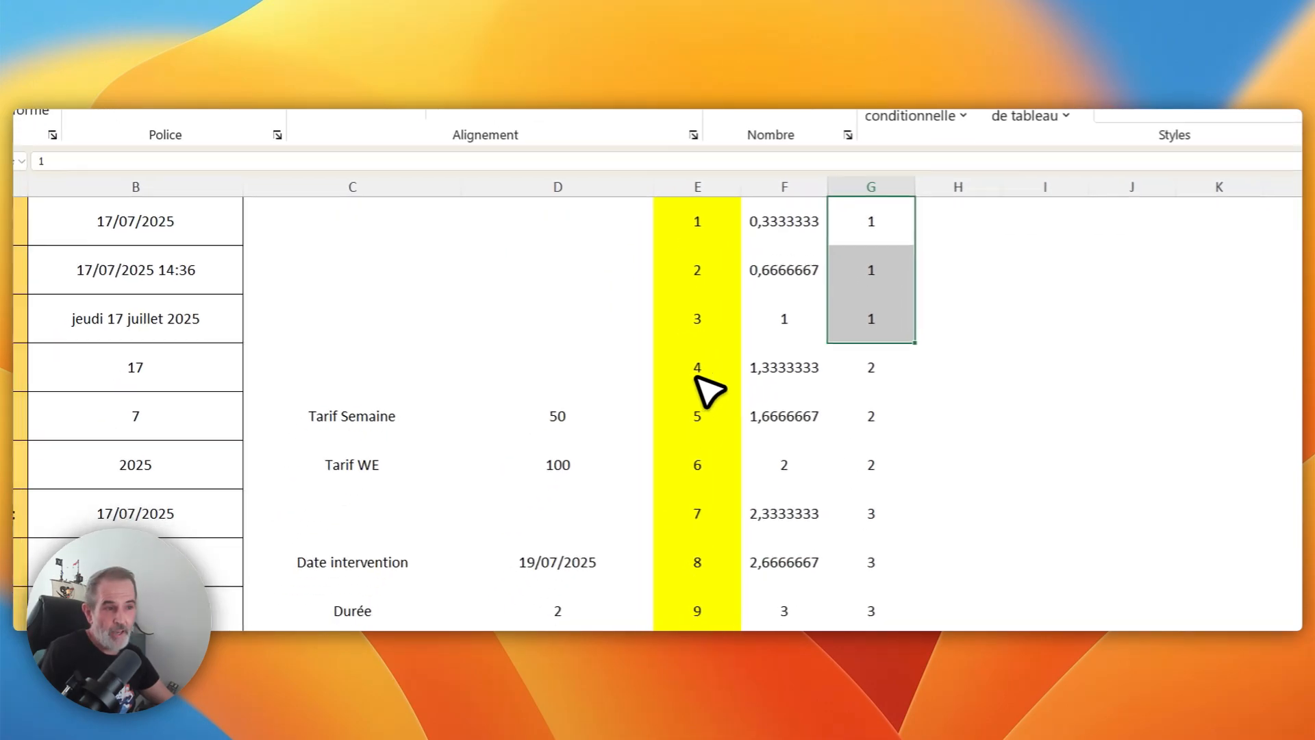
- Examine months 4 to 6 in the helper table against their decimal values in column F and quarter numbers in column G
drag(618, 461, 705, 462)
drag(831, 295, 905, 299)
drag(831, 331, 884, 343)
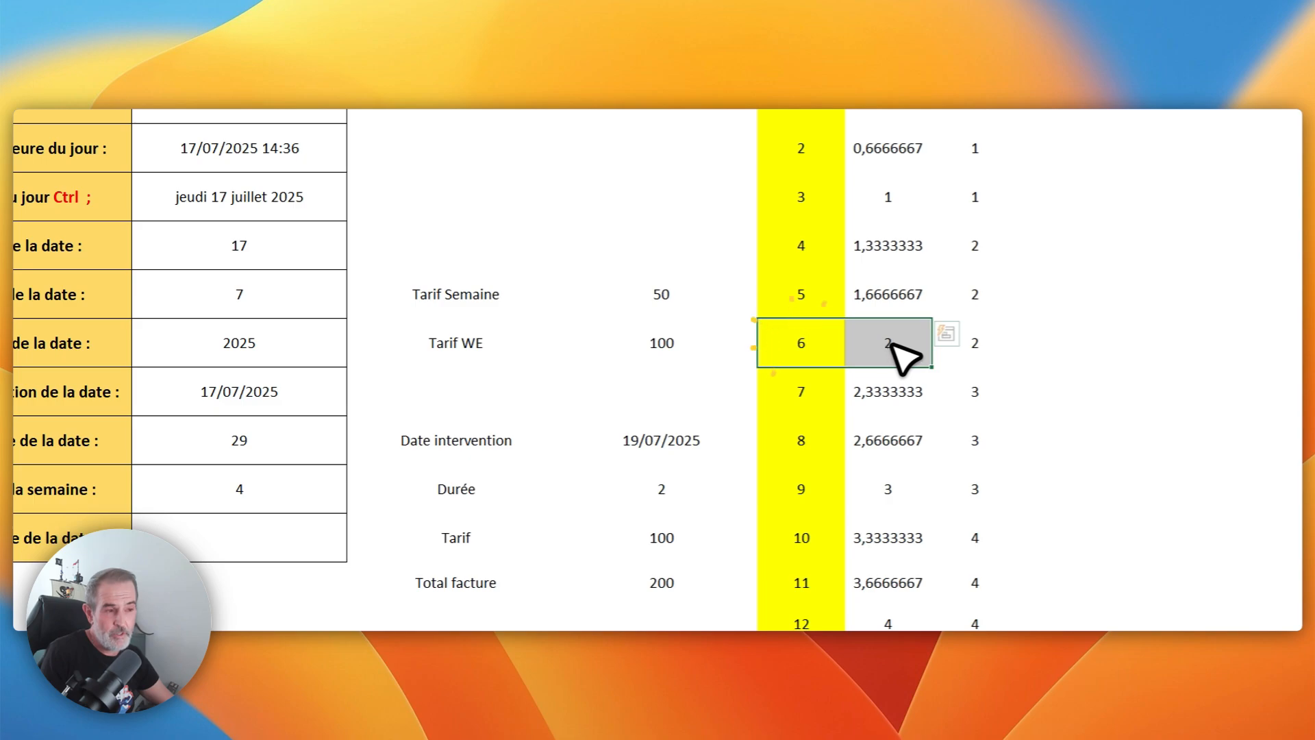
click(897, 262)
drag(898, 263, 901, 336)
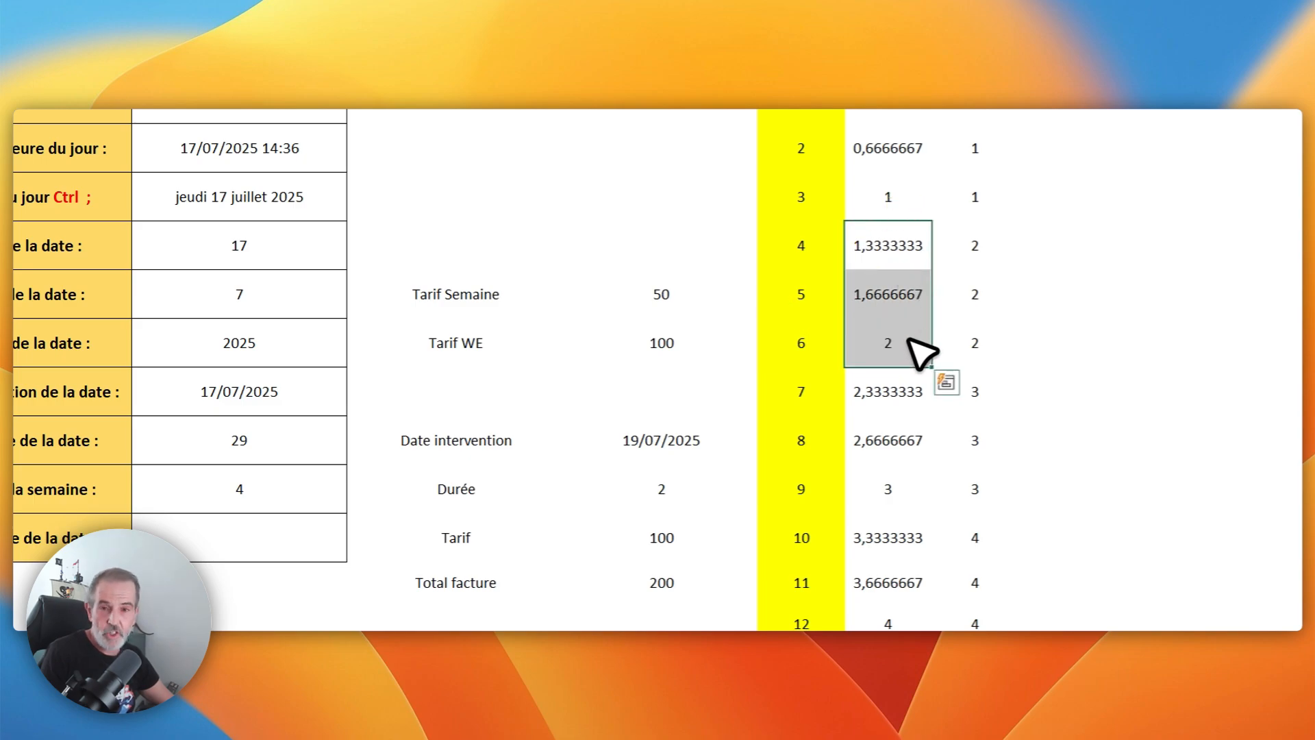
drag(976, 255, 972, 352)
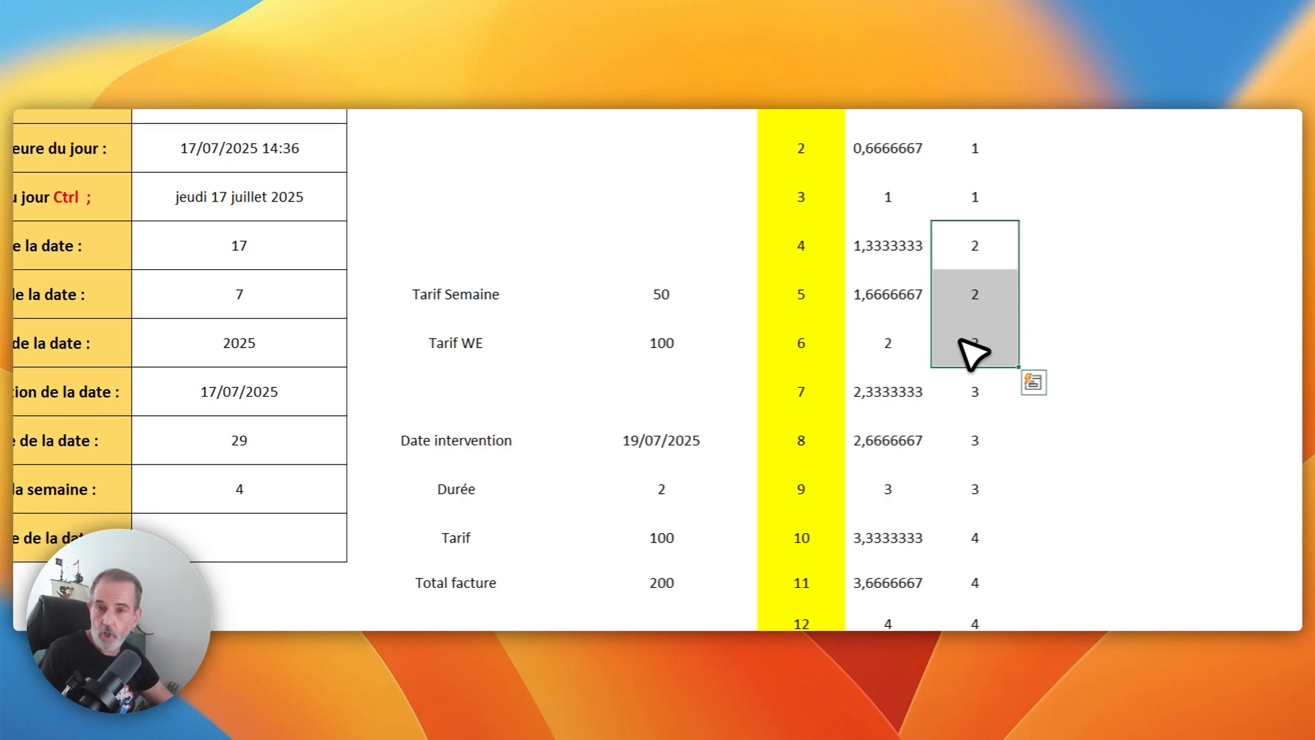
click(890, 301)
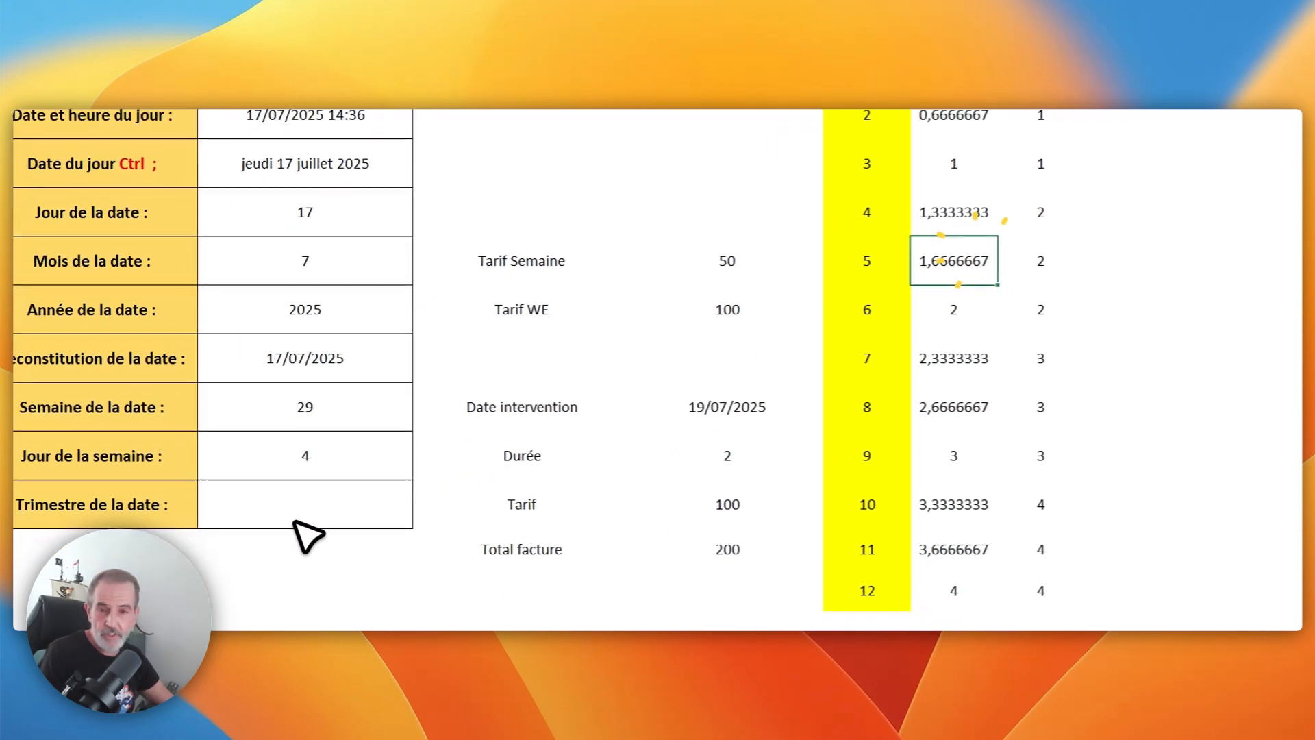
- Start an ARRONDI.SUP formula in B10, the Trimestre de la date cell, correcting the misspelled function name
click(239, 541)
text(=)
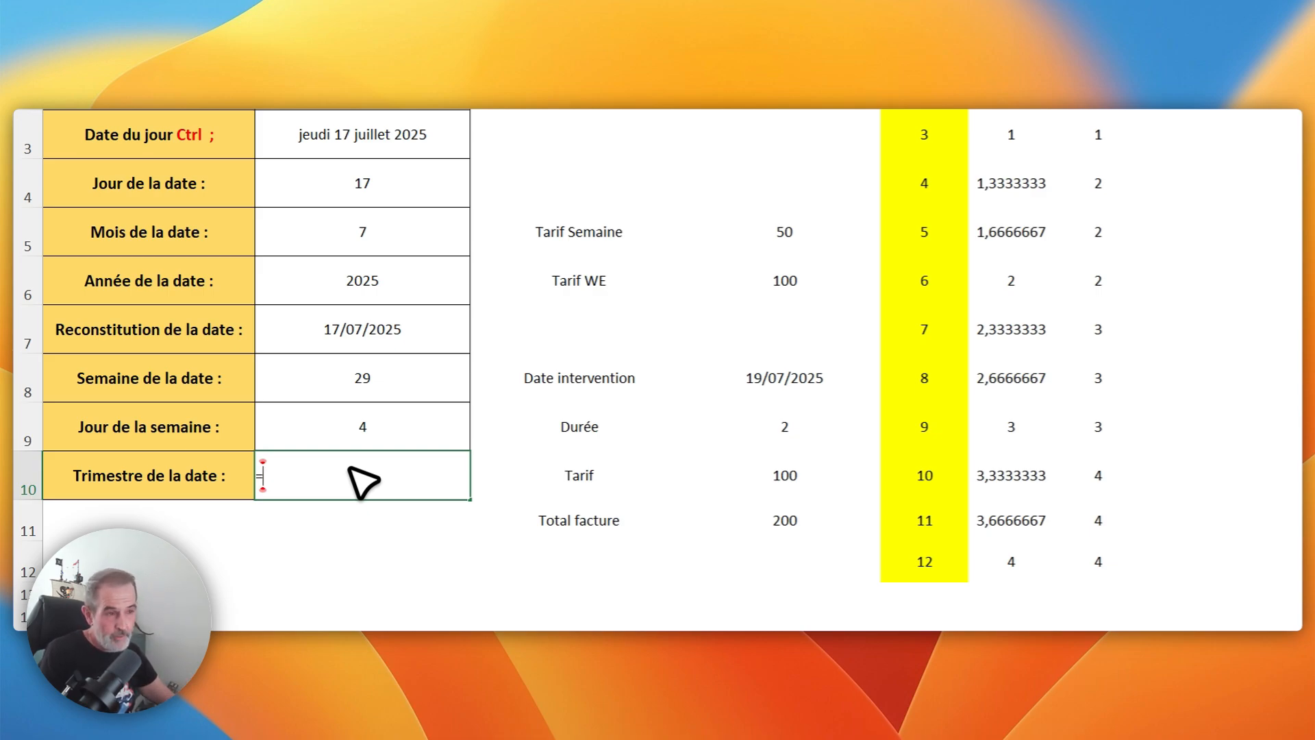
text(a)
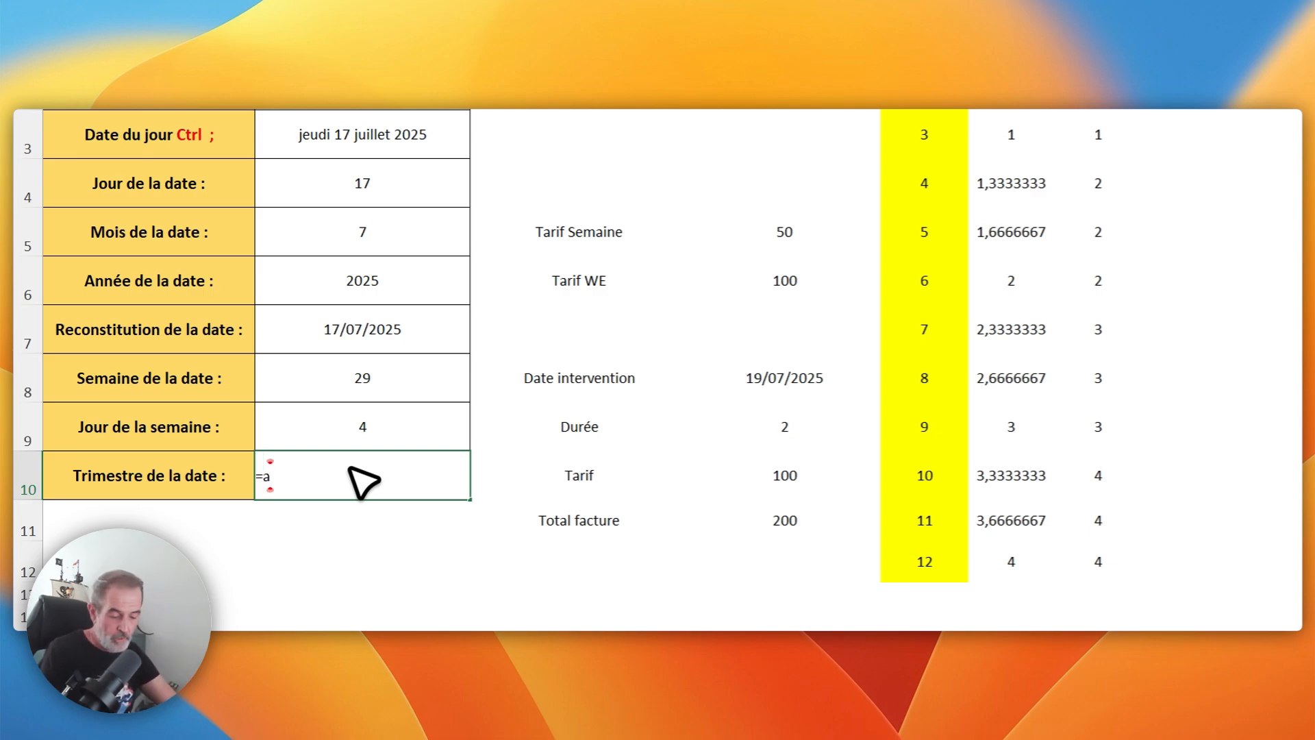
text(rronid.sup)
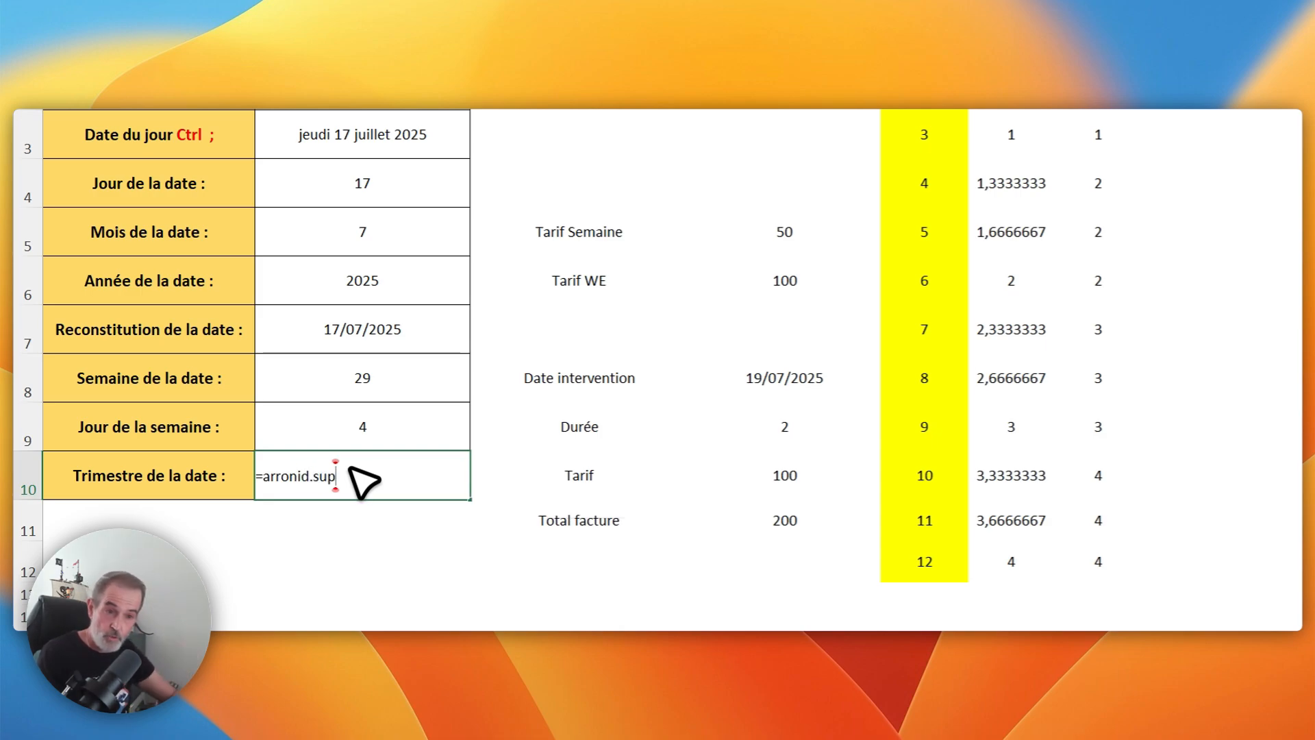
click(309, 473)
key(BackSpace)
key(BackSpace)
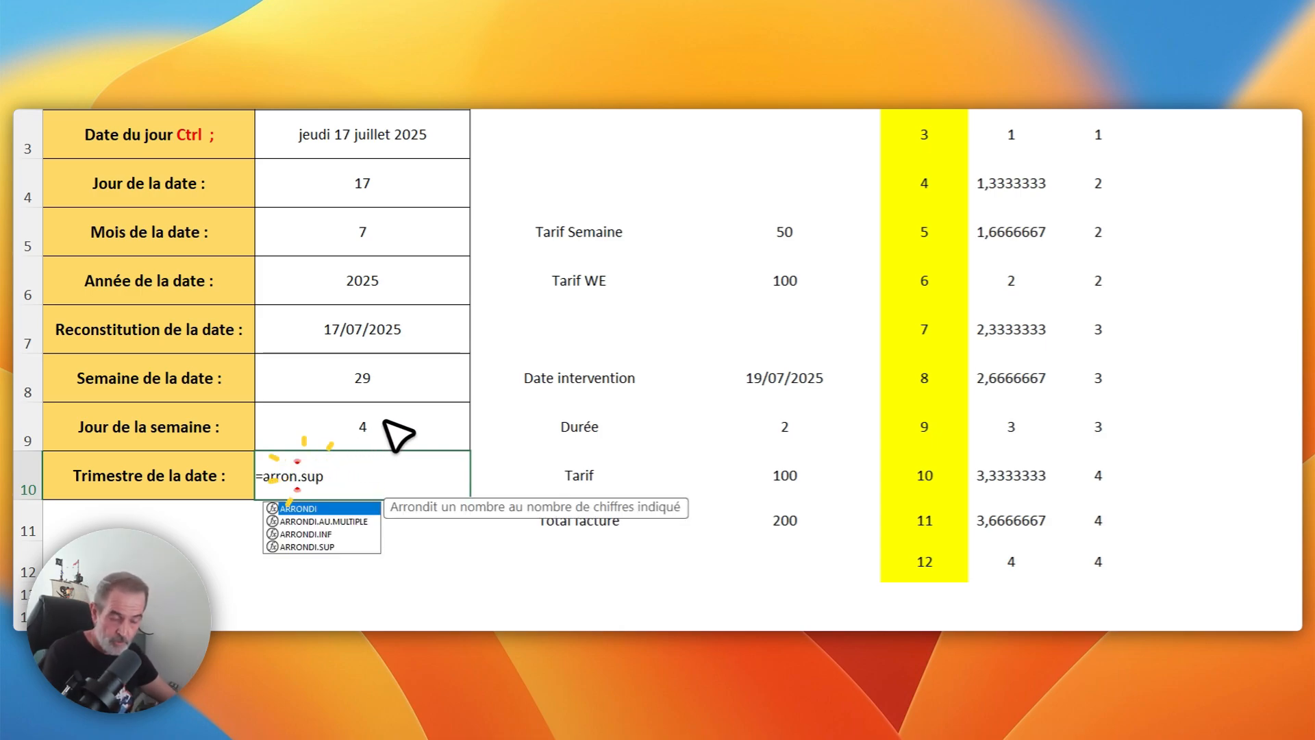
text(di)
key(End)
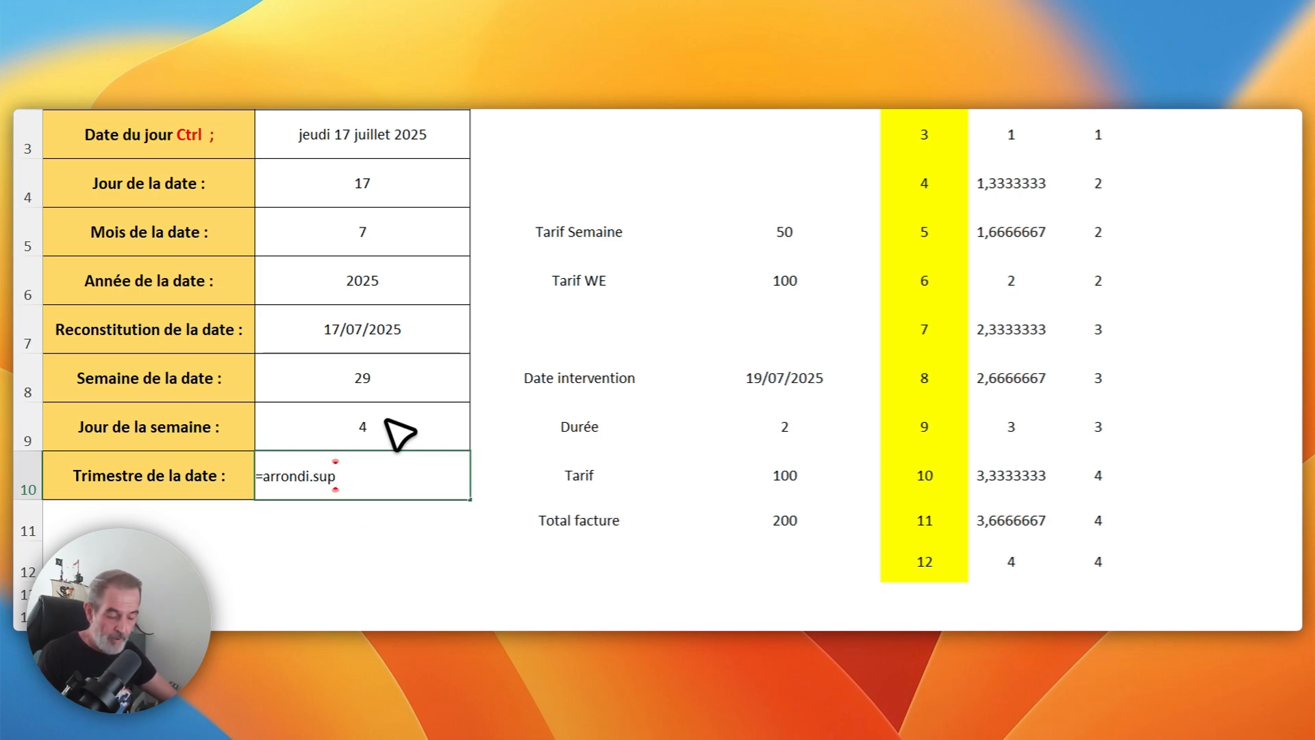
key(BackSpace)
key(Tab)
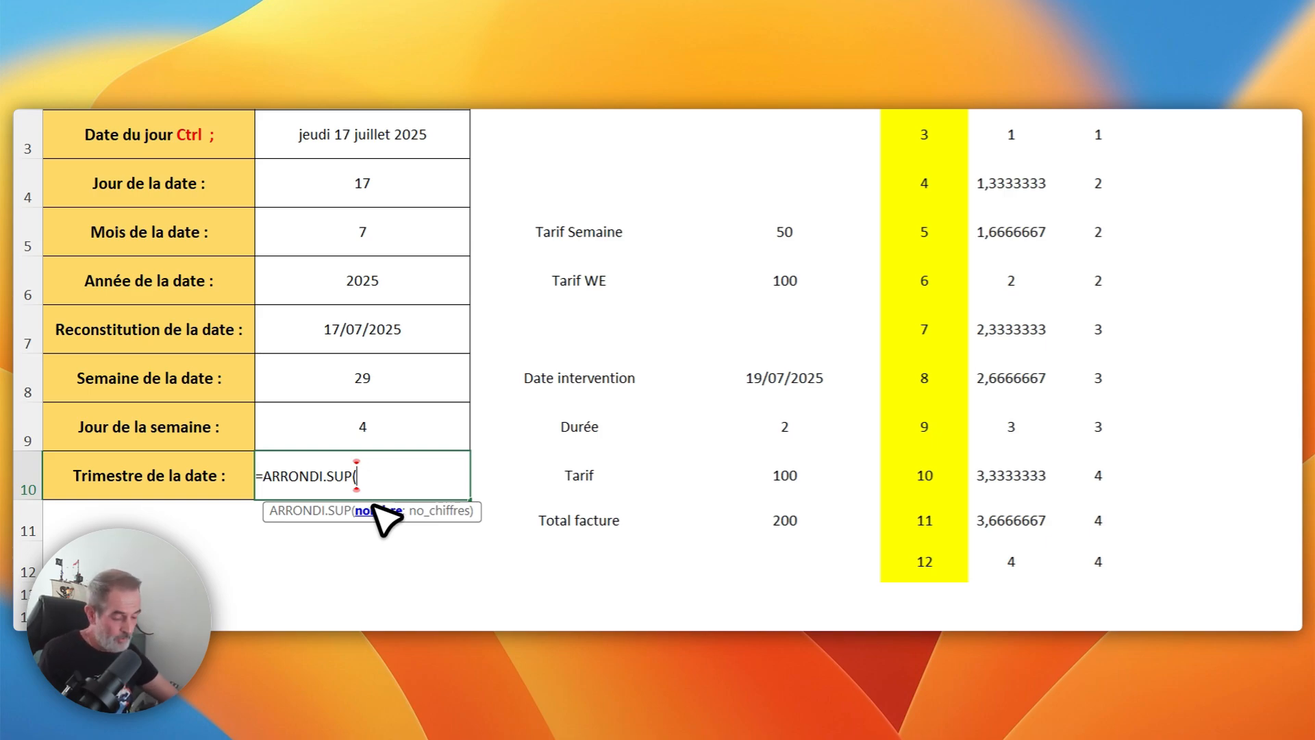
- Complete the Trimestre formula as =ARRONDI.SUP(MOIS(B3)/3;0), dividing the date's month by 3 and rounding up with no decimals
text(mois()
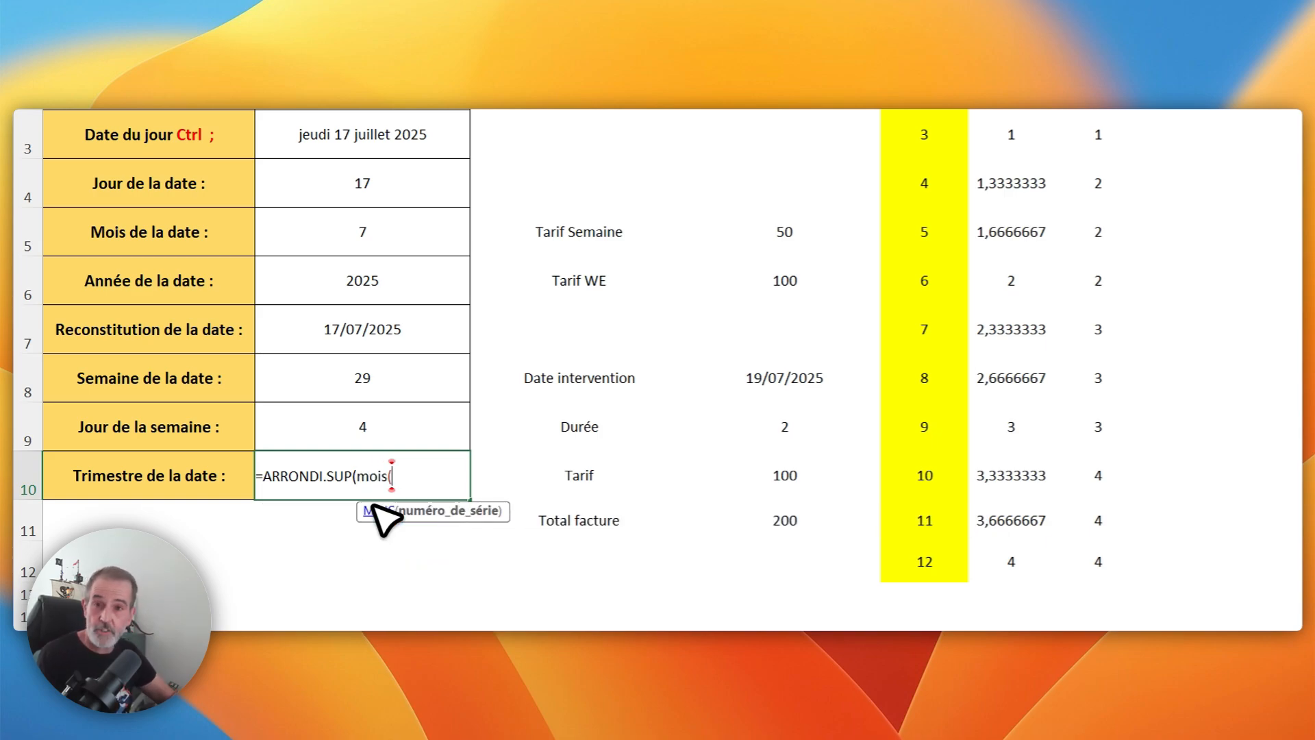
click(376, 135)
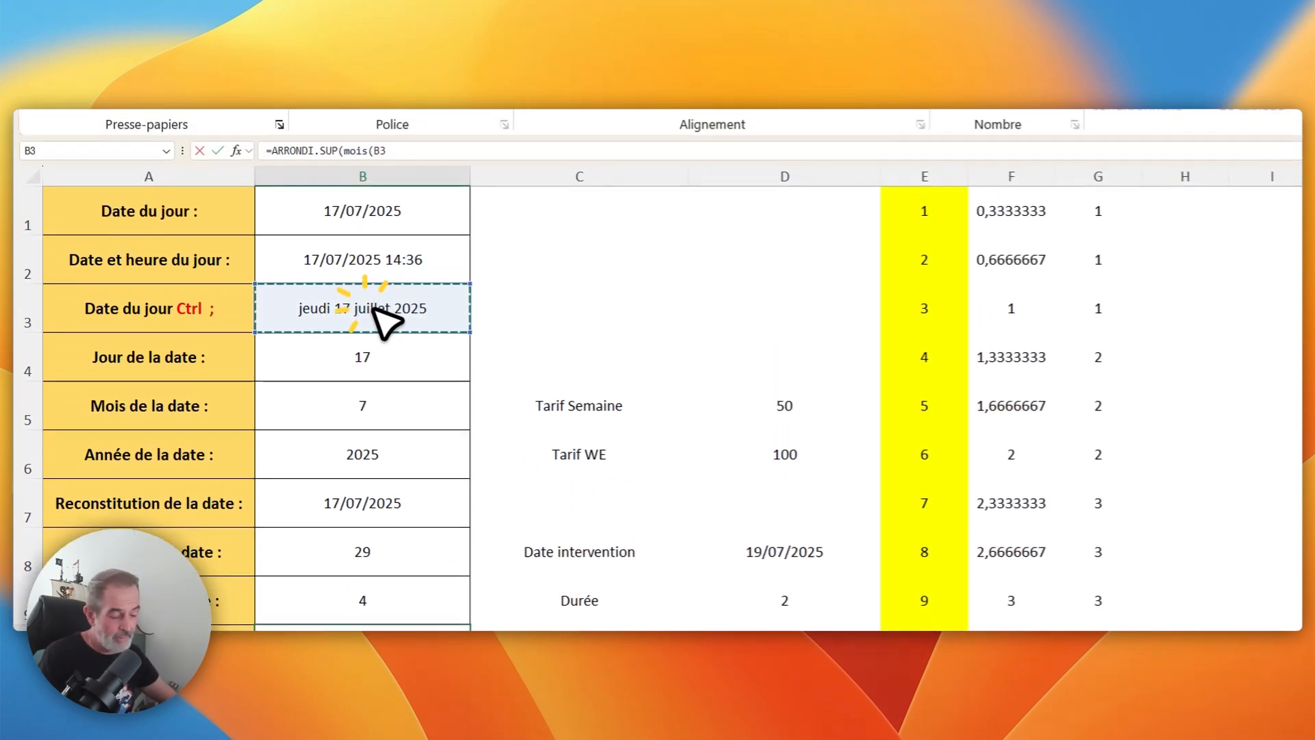
text()/3)
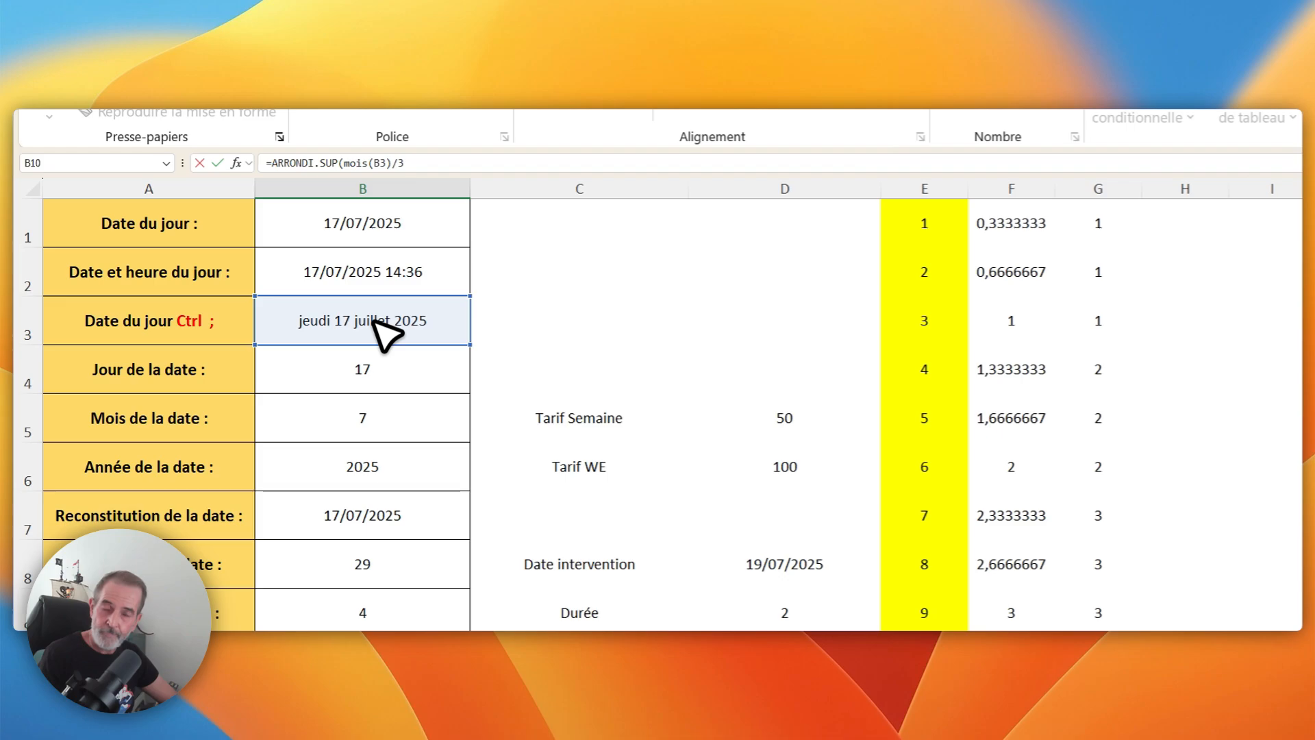
key(Return)
key(Return)
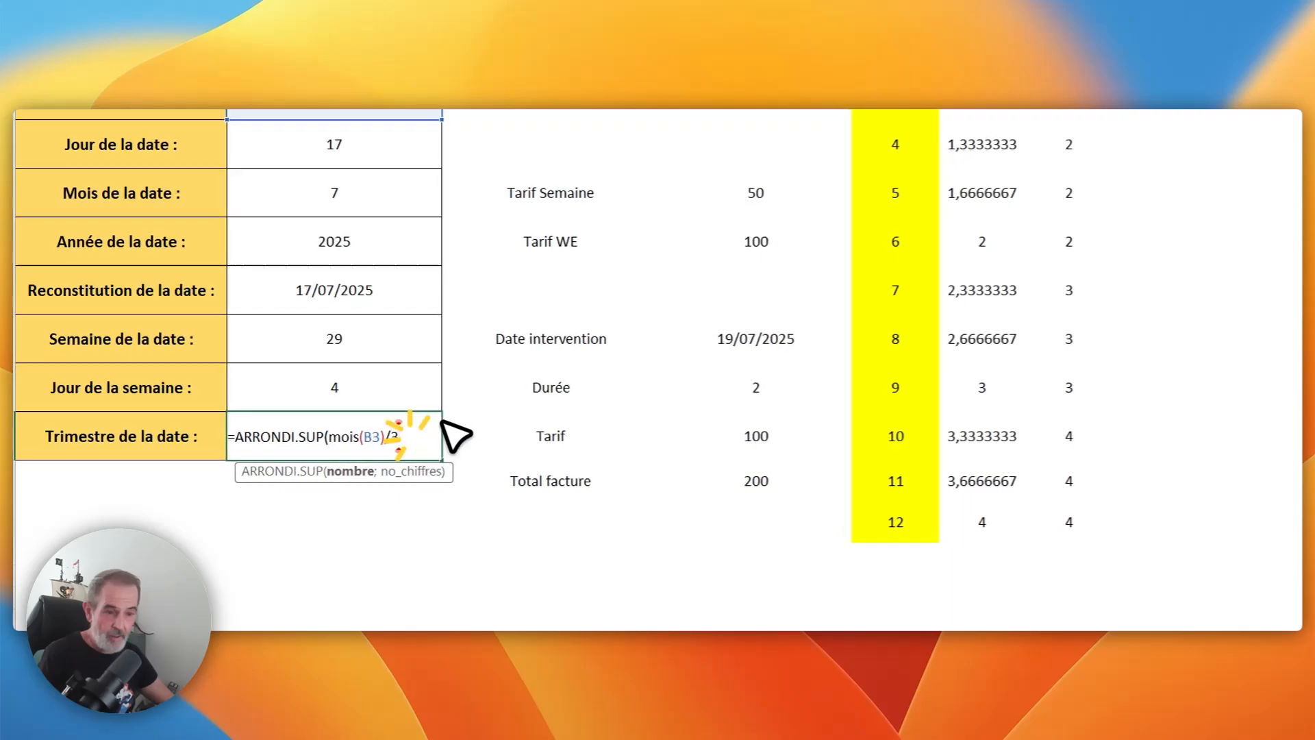
text(;)
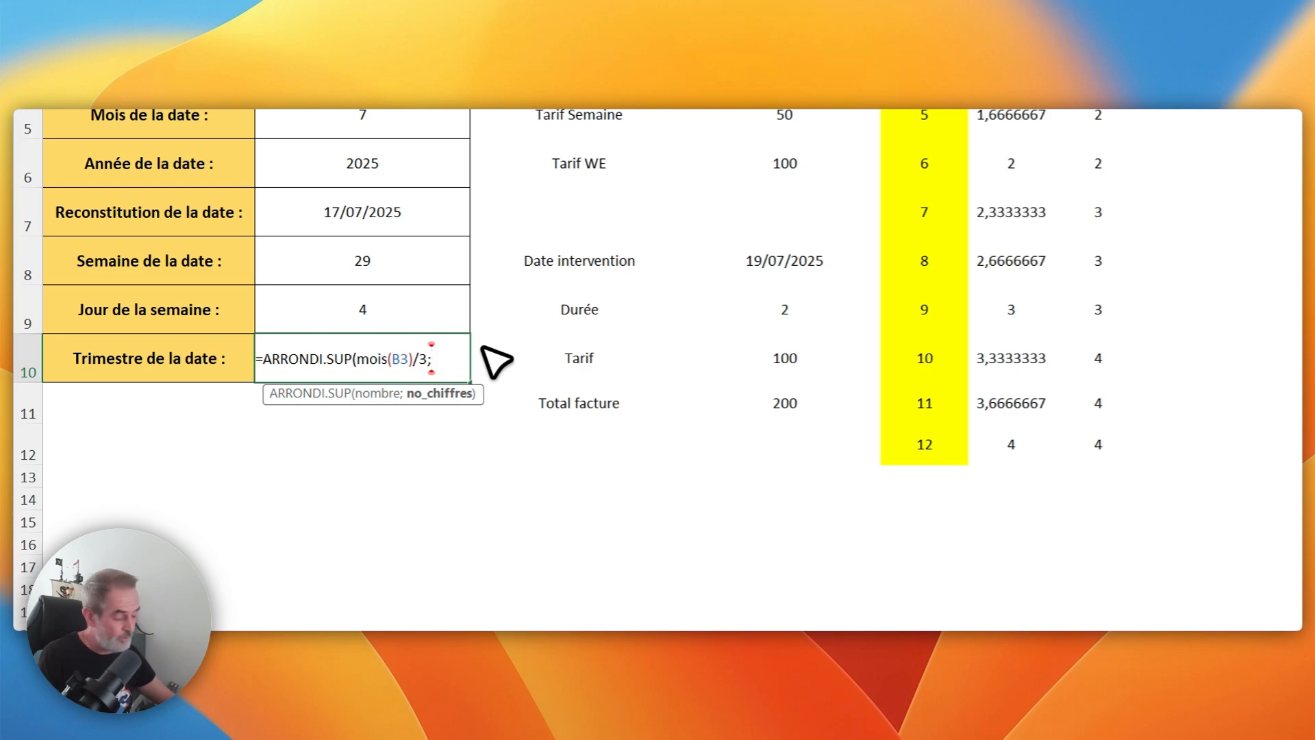
text(0)
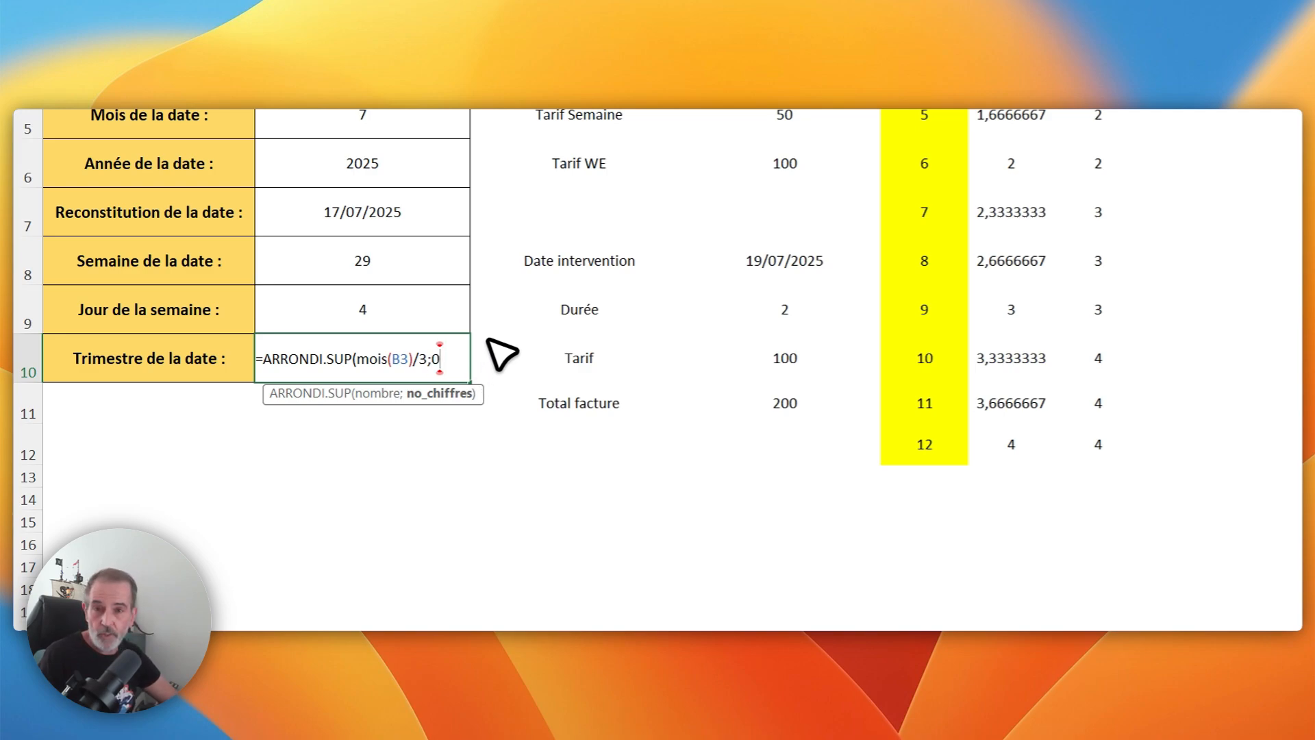
text())
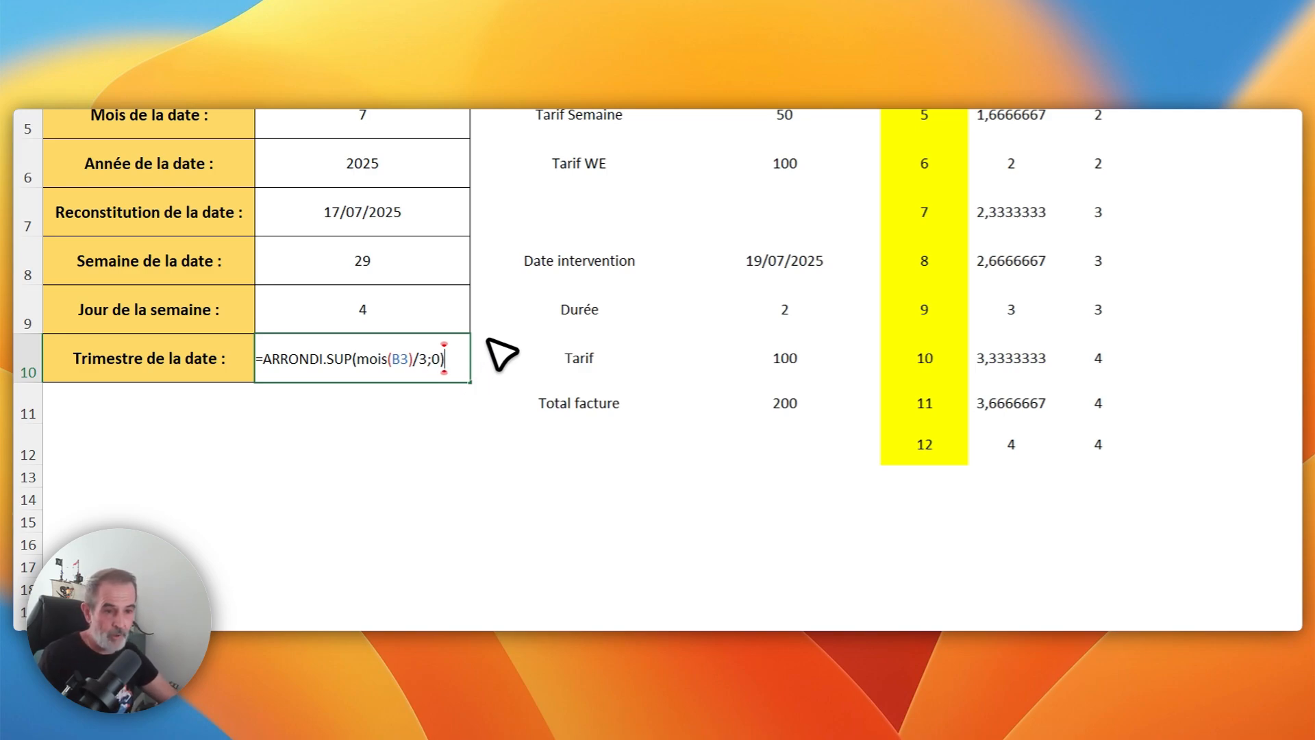
key(Return)
key(Up)
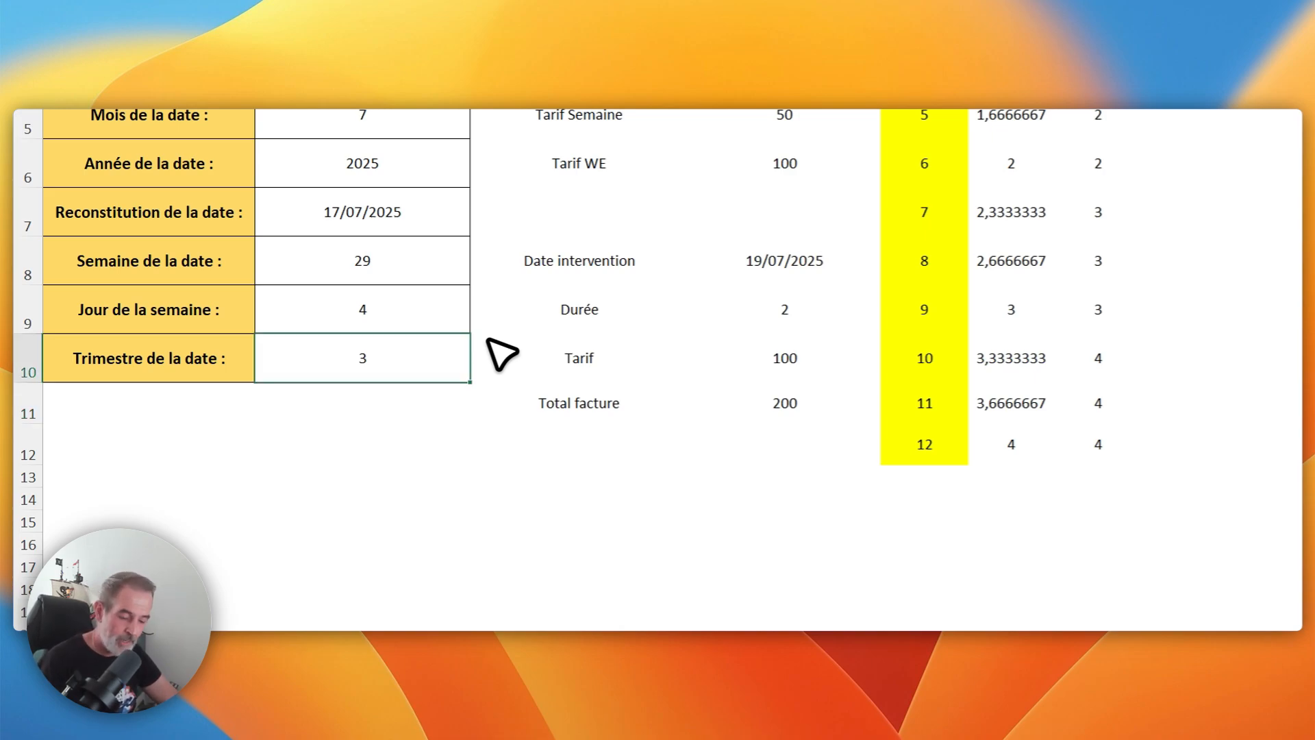
- Reopen the Trimestre formula in B10 and review its MOIS(B3)/3 argument and number of digits without changing it
key(F2)
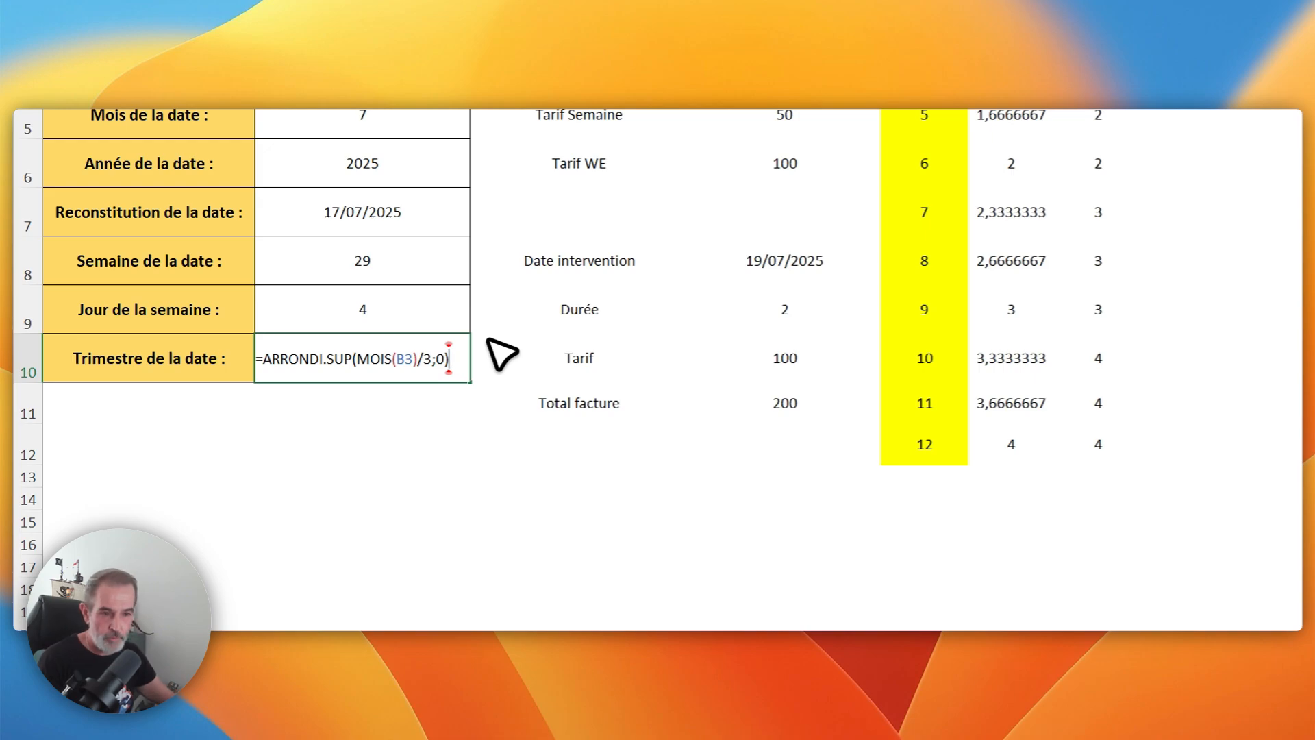
drag(352, 359, 445, 356)
click(436, 358)
drag(465, 309, 461, 362)
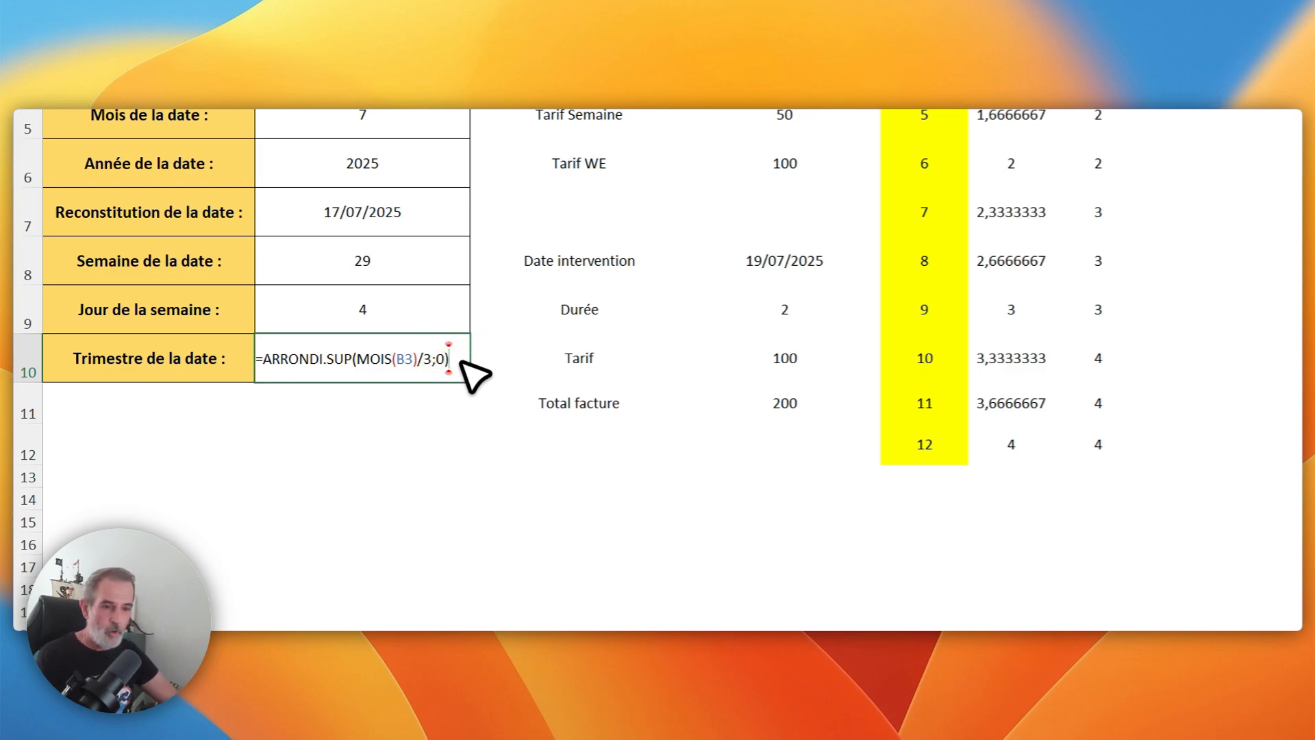
key(Return)
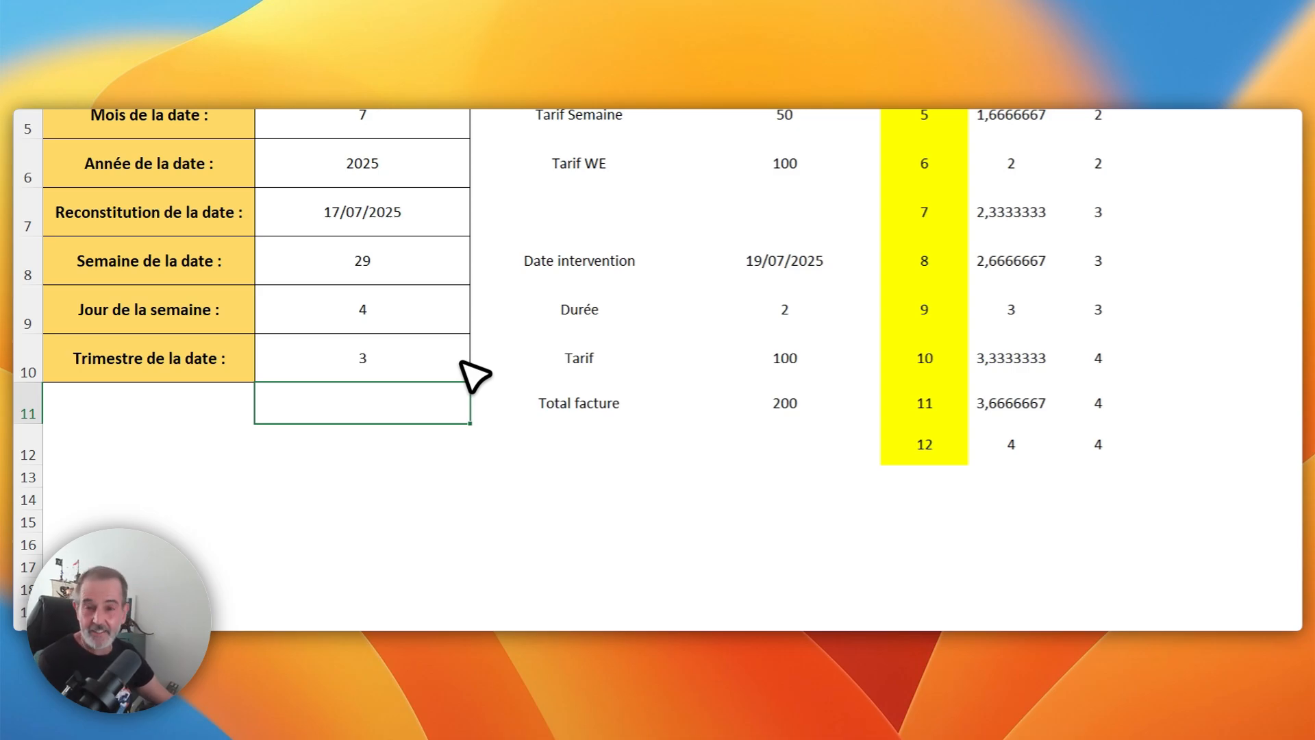
- Switch to the sheet with the Chantier table and examine the DATEDIF syntax note below the table
click(678, 609)
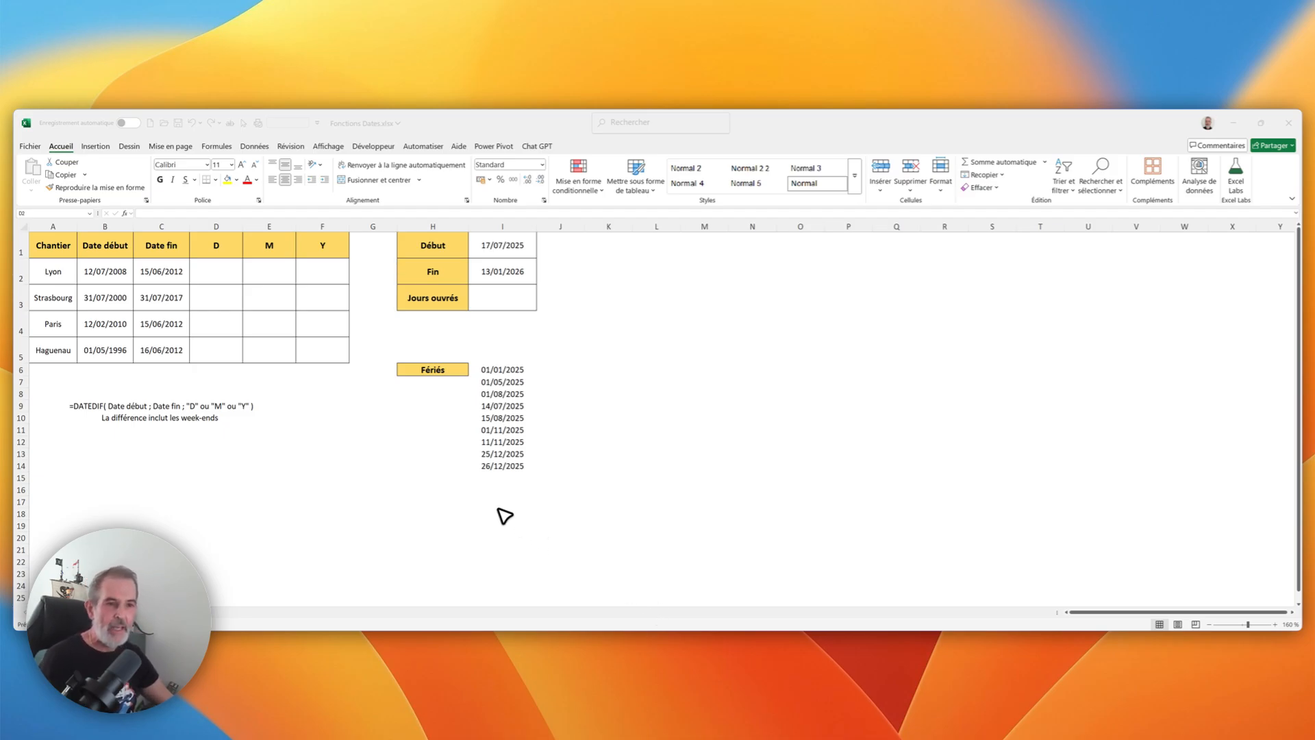
click(227, 276)
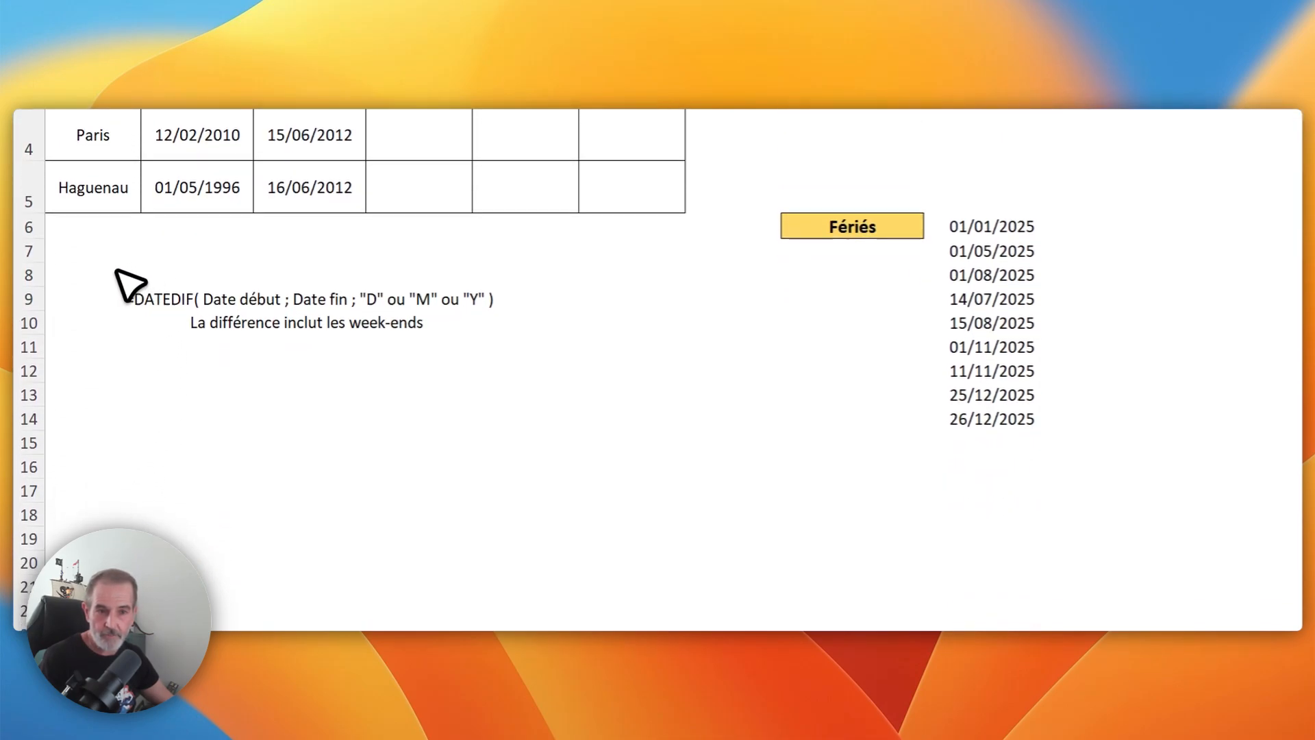
click(97, 312)
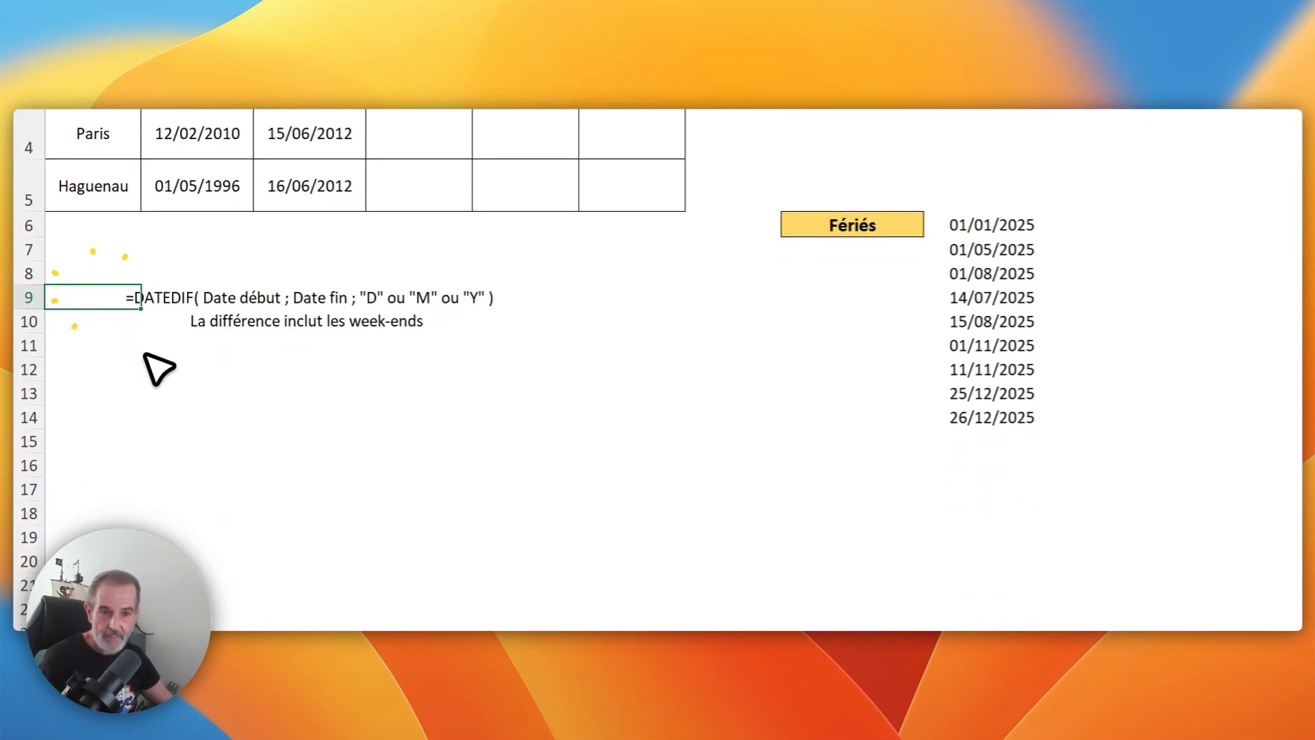
mouse_move(83, 268)
mouse_down()
mouse_move(104, 317)
mouse_move(503, 349)
mouse_up()
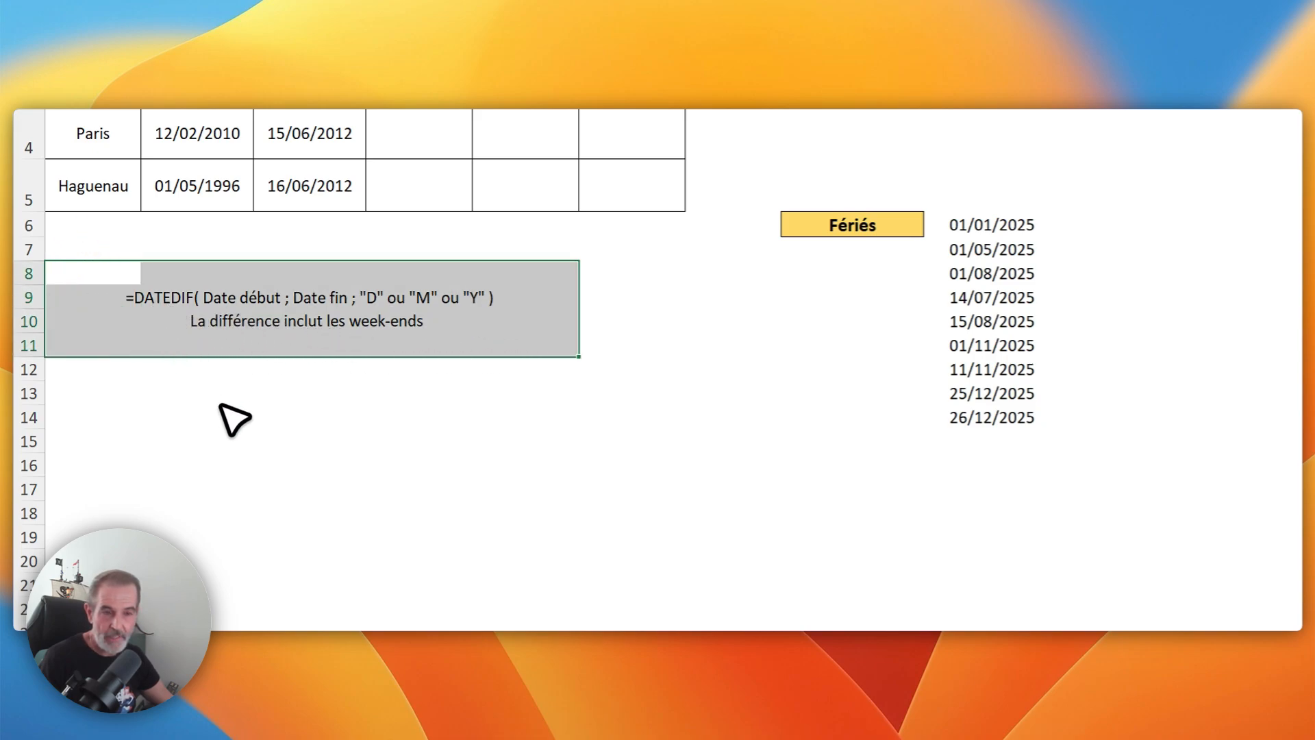
click(291, 345)
scroll(368, 522, down, 1)
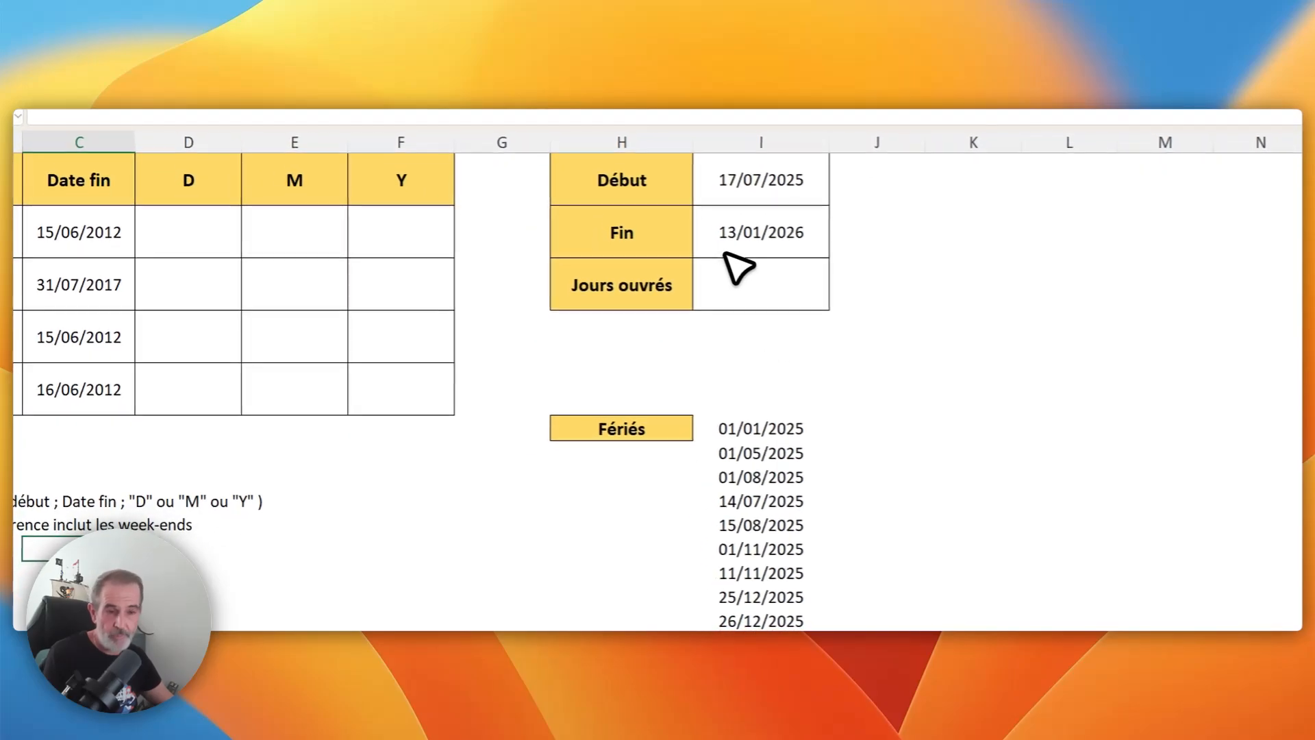
- Enter =DATEDIF(B2;C2;"D") in D2 to calculate the number of days between Lyon's start and end dates
click(199, 229)
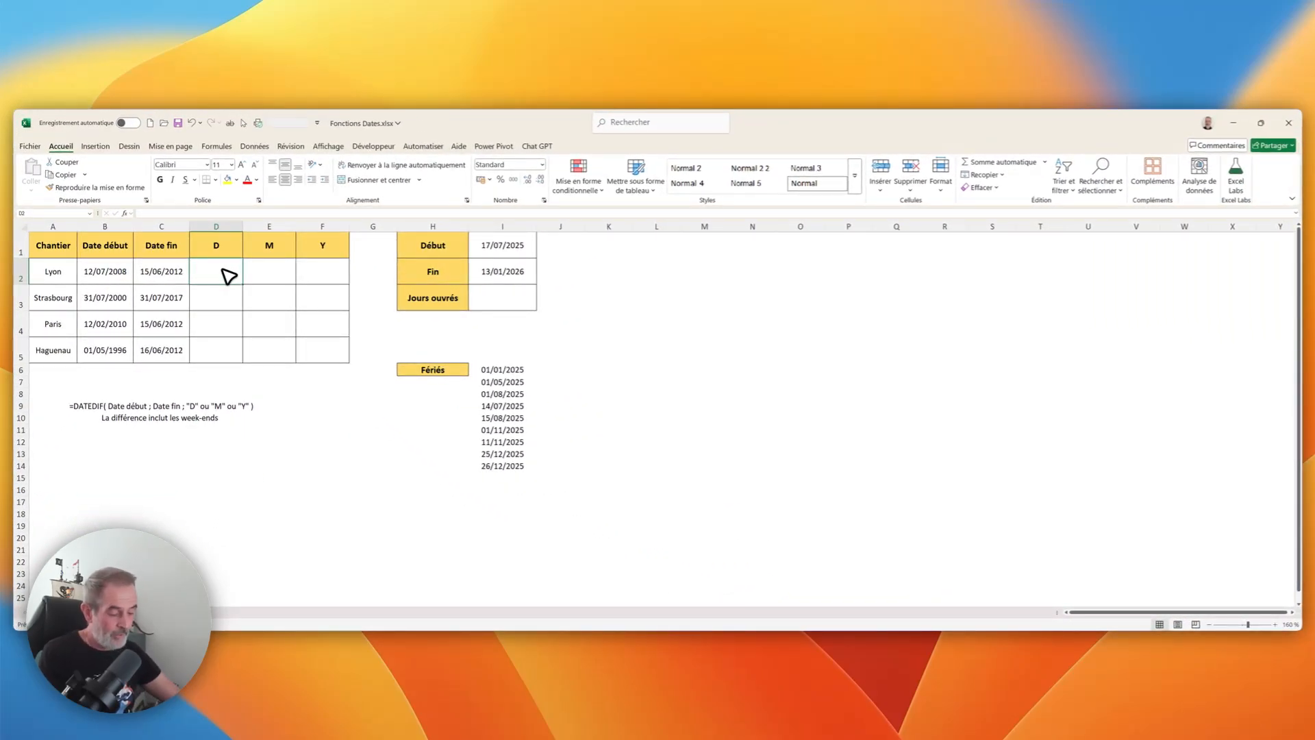
text(=datedif)
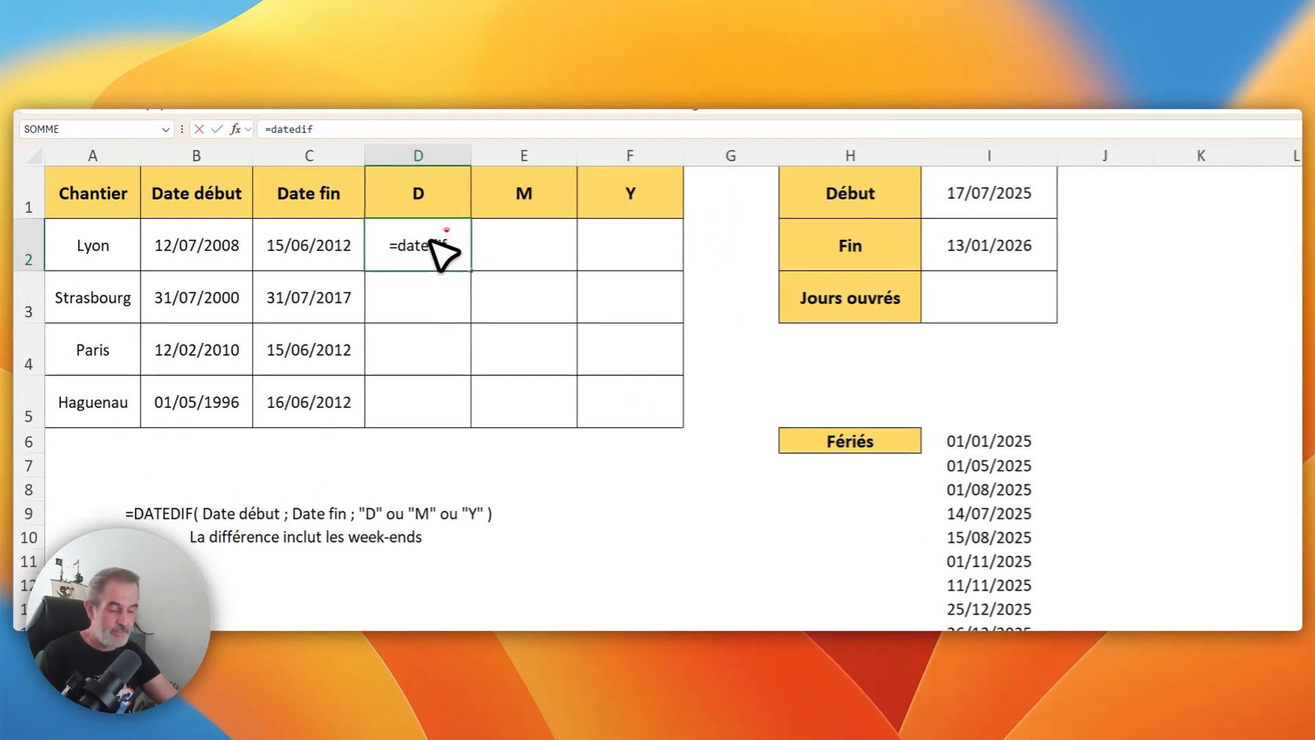
text(()
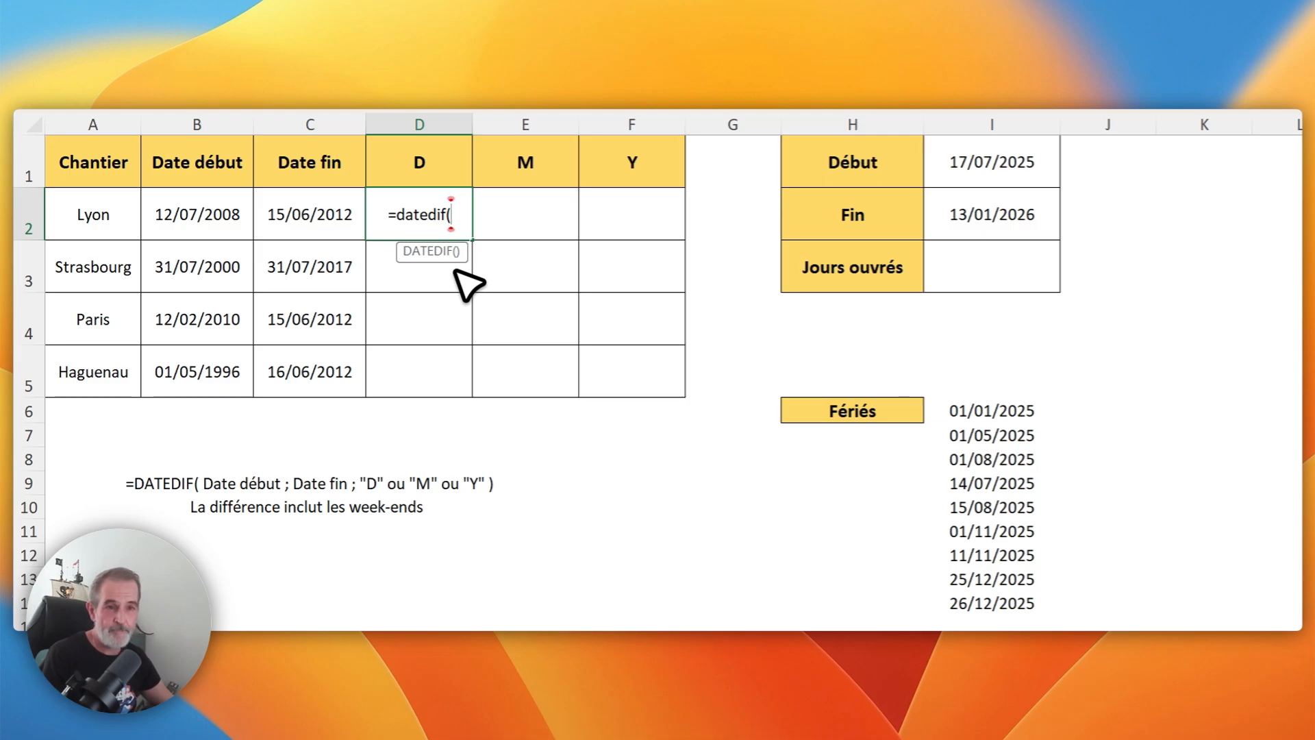
click(205, 214)
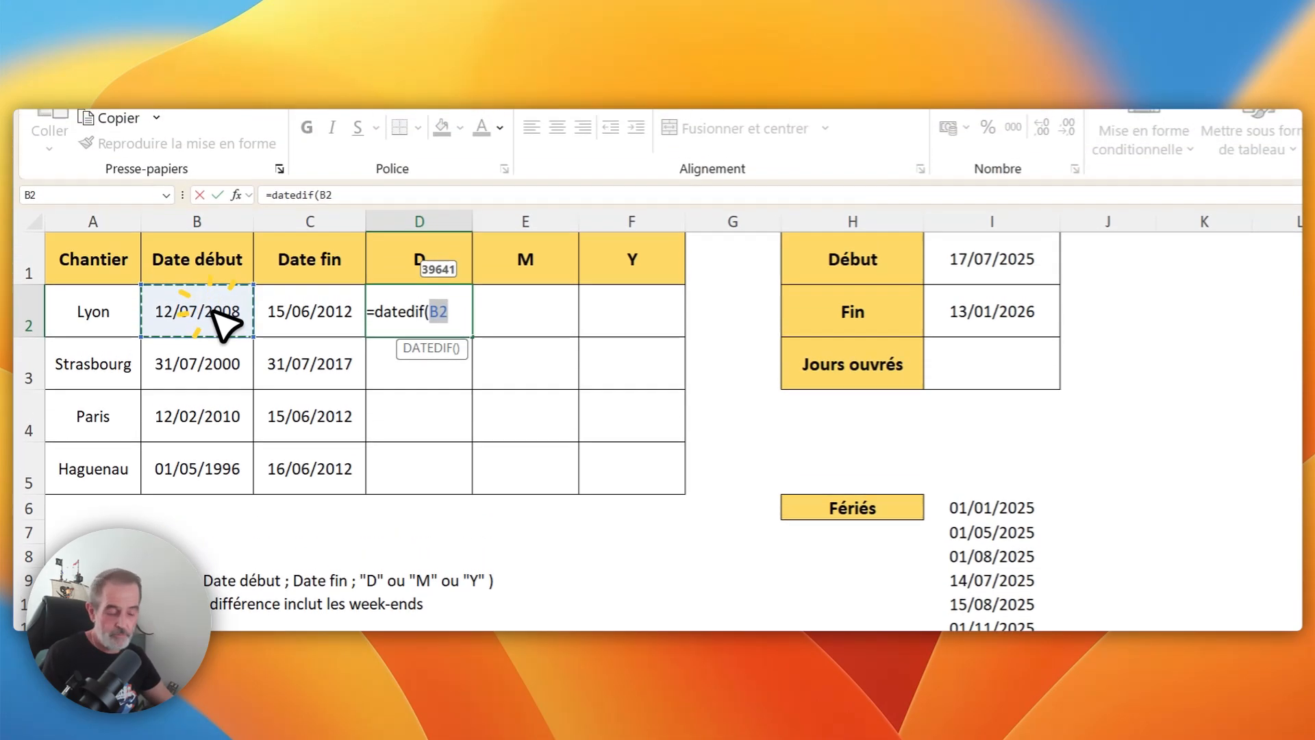
text(;)
click(311, 324)
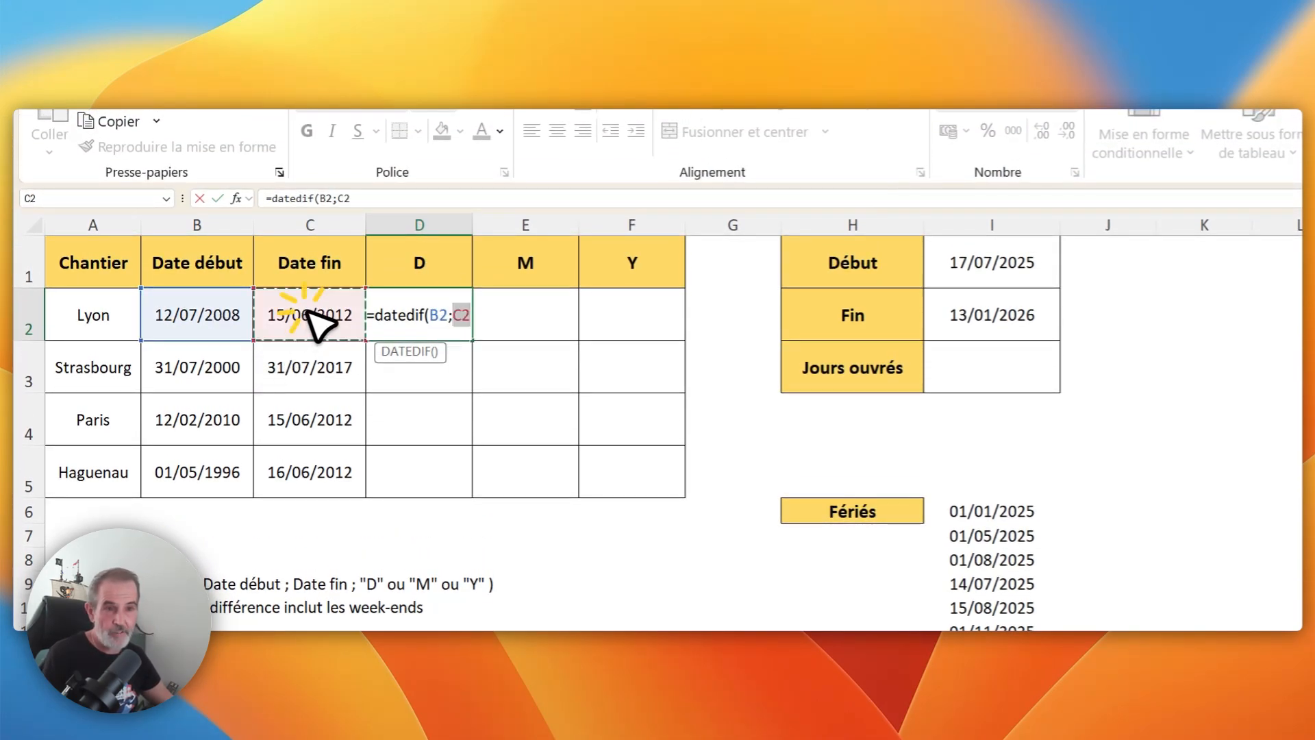
text(;)
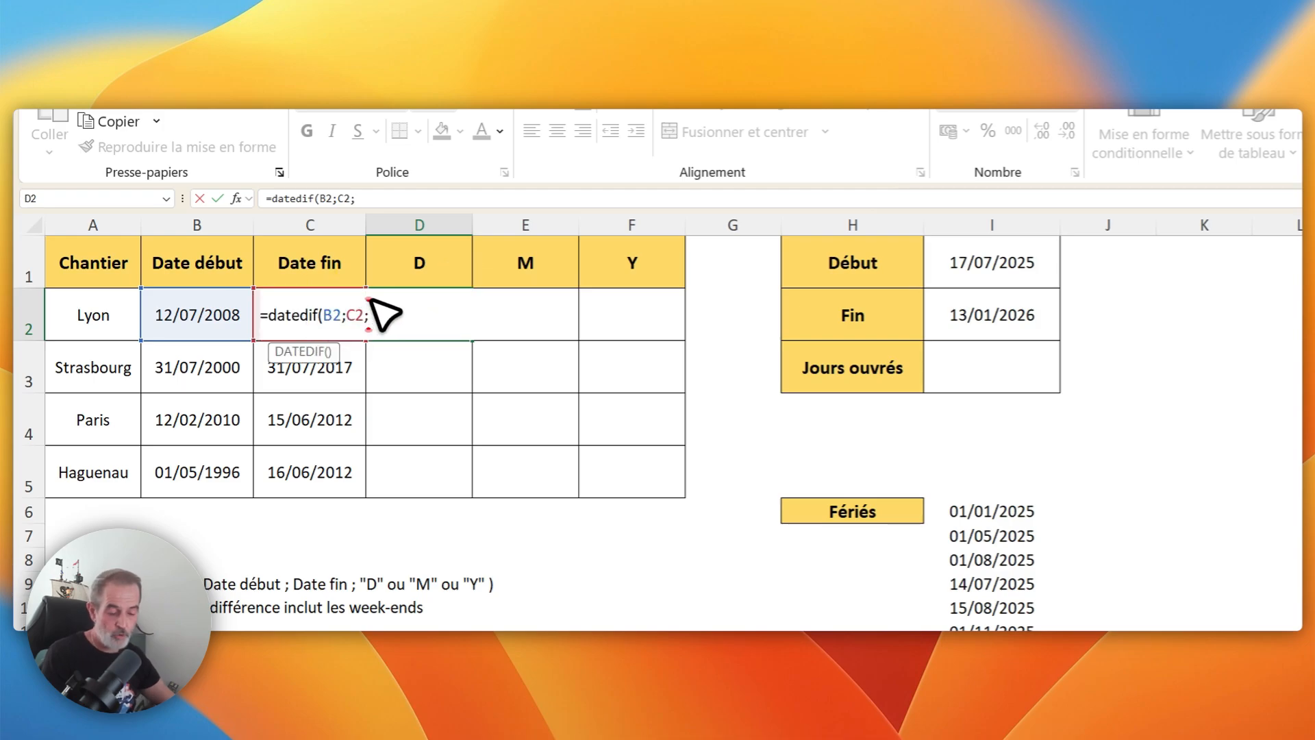
text("D")
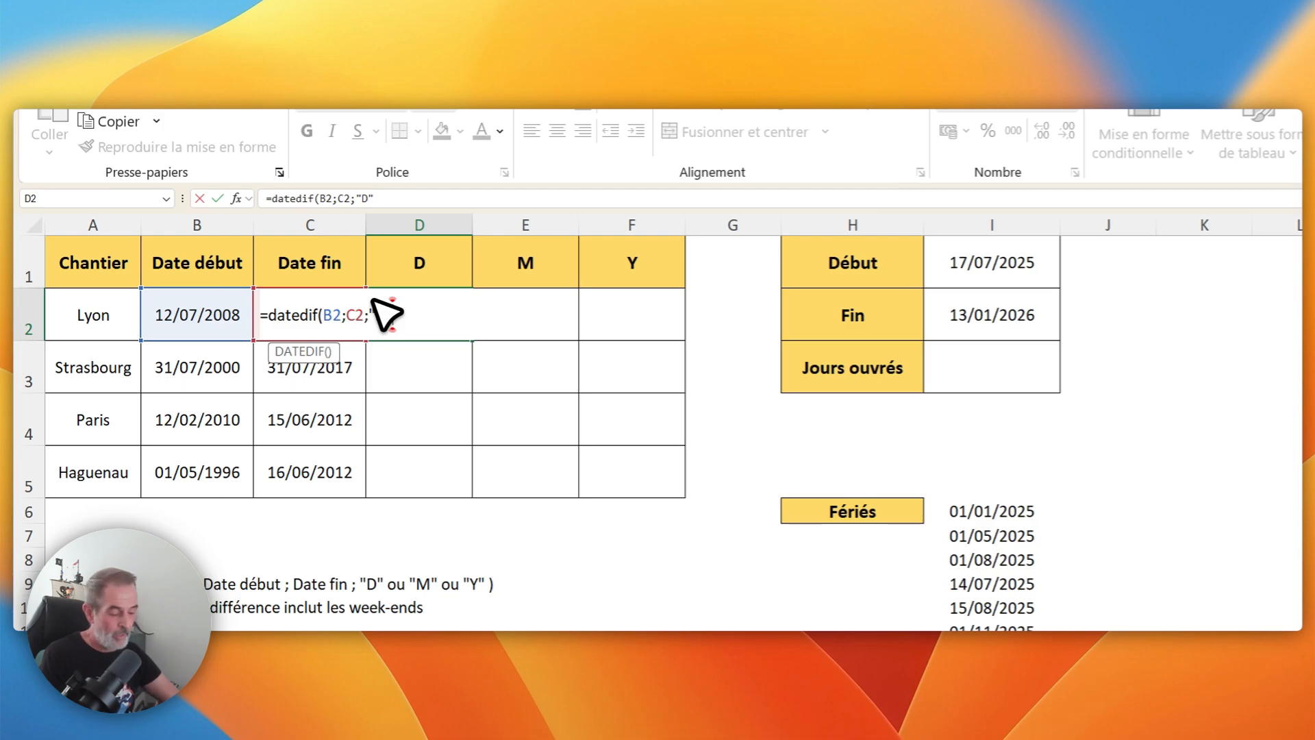
text(D"))
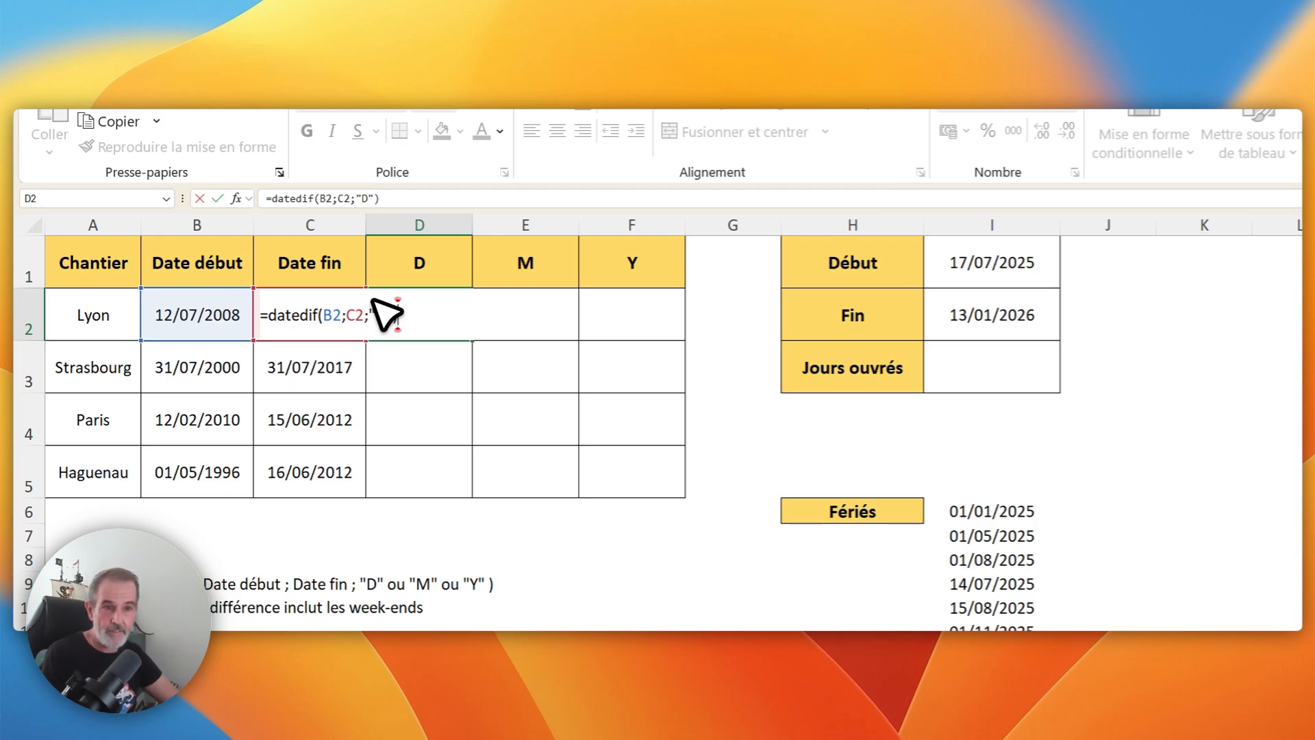
key(Return)
- Fill the D2 day-difference formula down to the Haguenau row and check the results for each Chantier
click(375, 301)
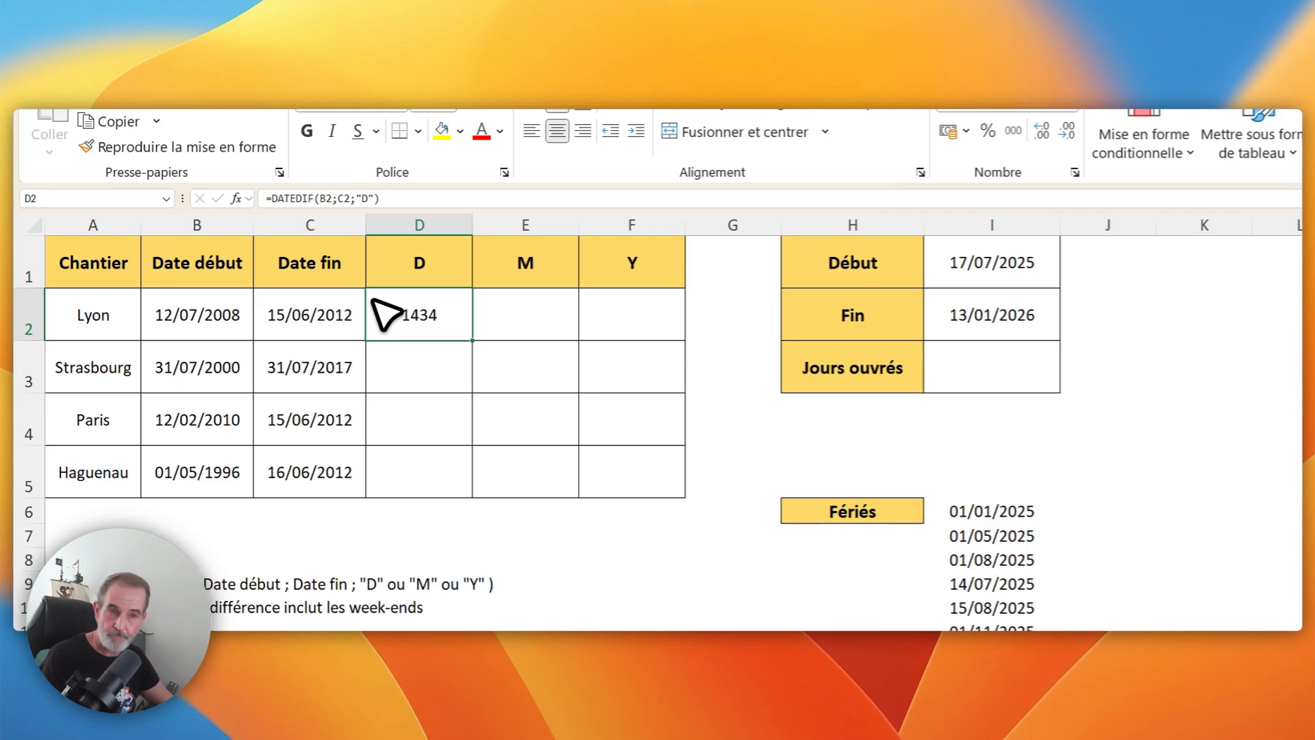
double_click(473, 340)
click(446, 364)
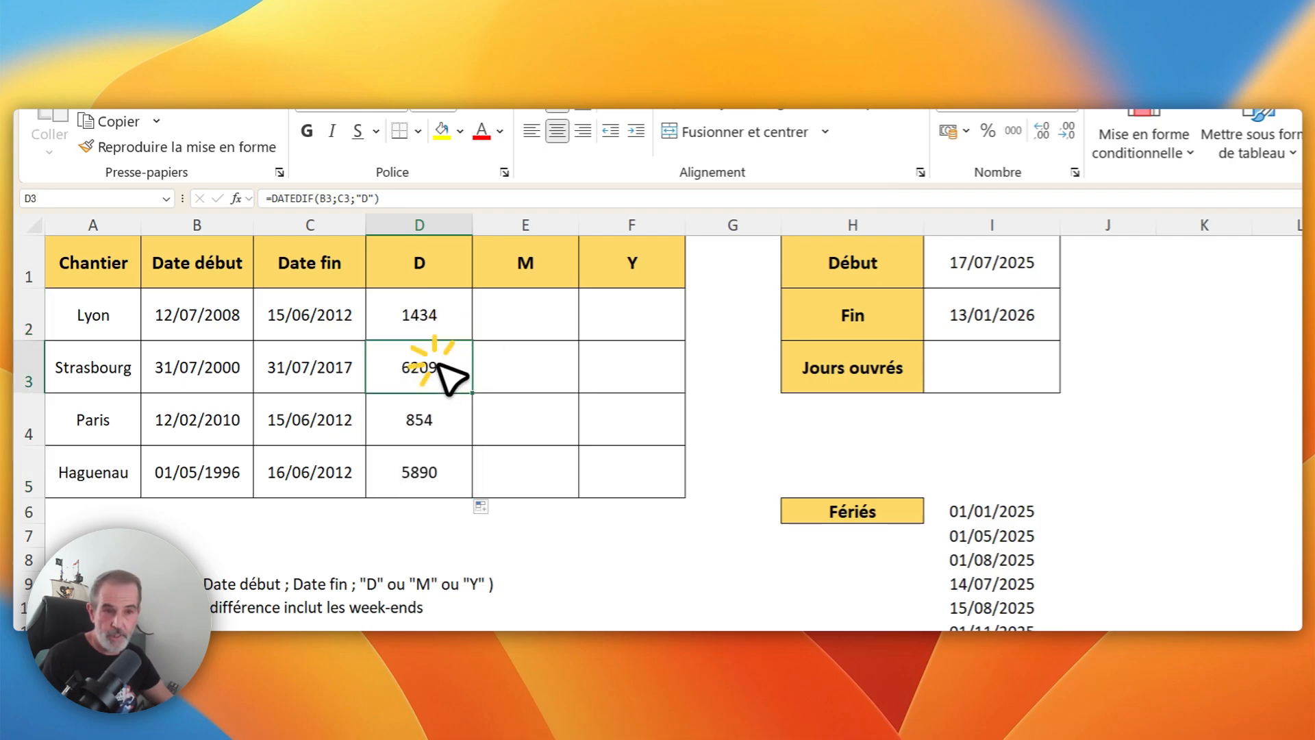
click(429, 428)
click(439, 469)
click(418, 312)
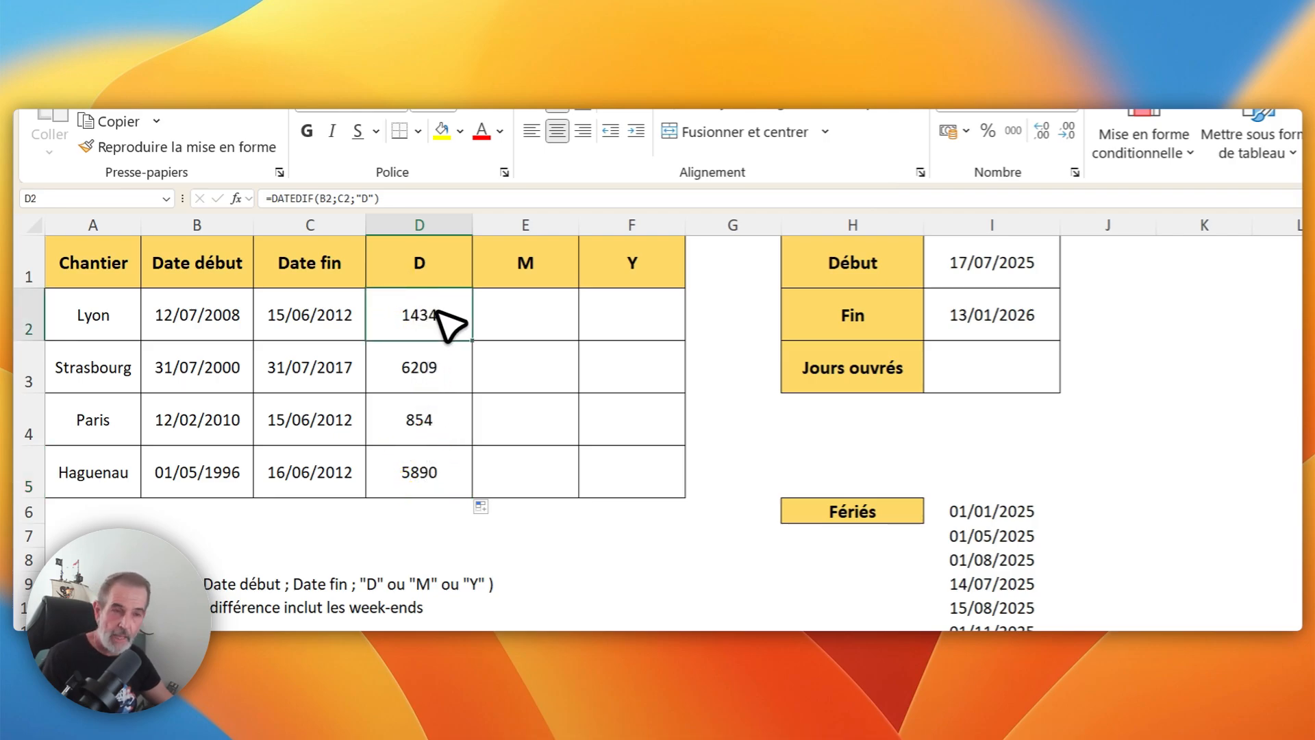
- Enter =DATEDIF(B2;C2;"M") in E2 for Lyon's difference in months and fill it down to the Haguenau row
click(531, 314)
text(=)
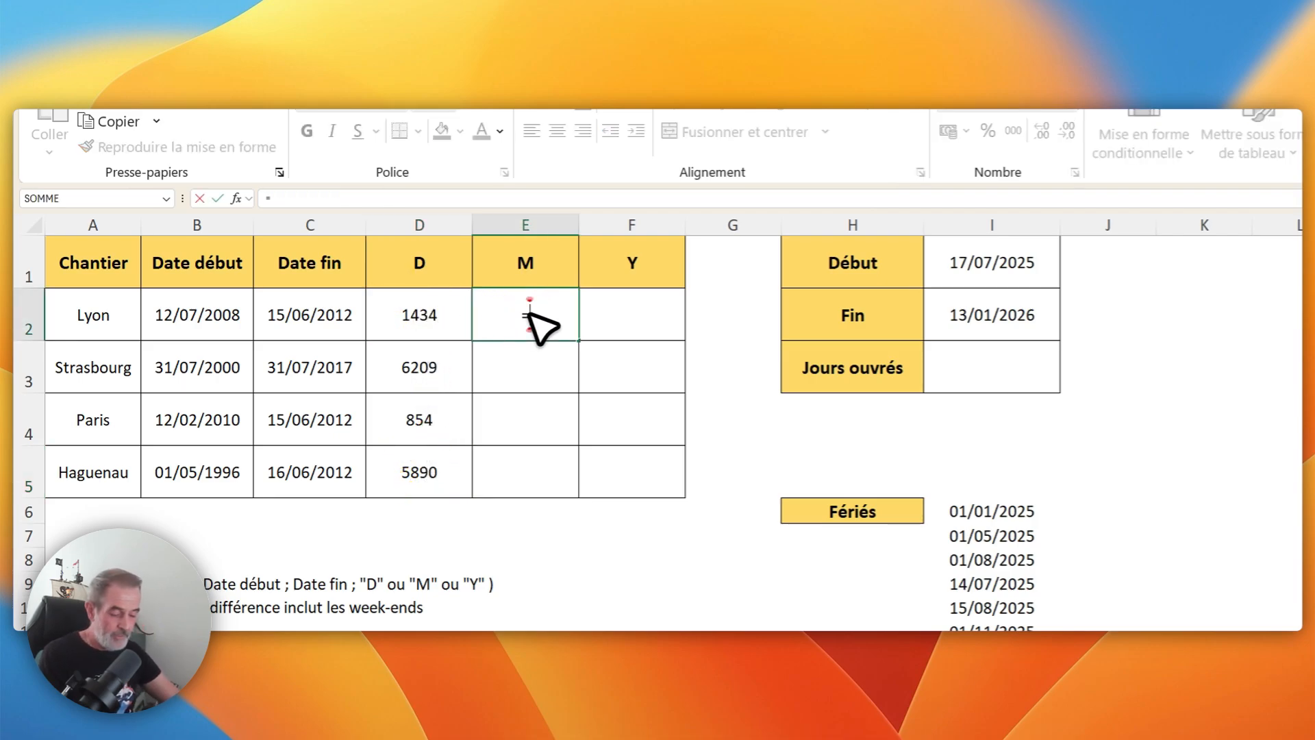
text(datedif)
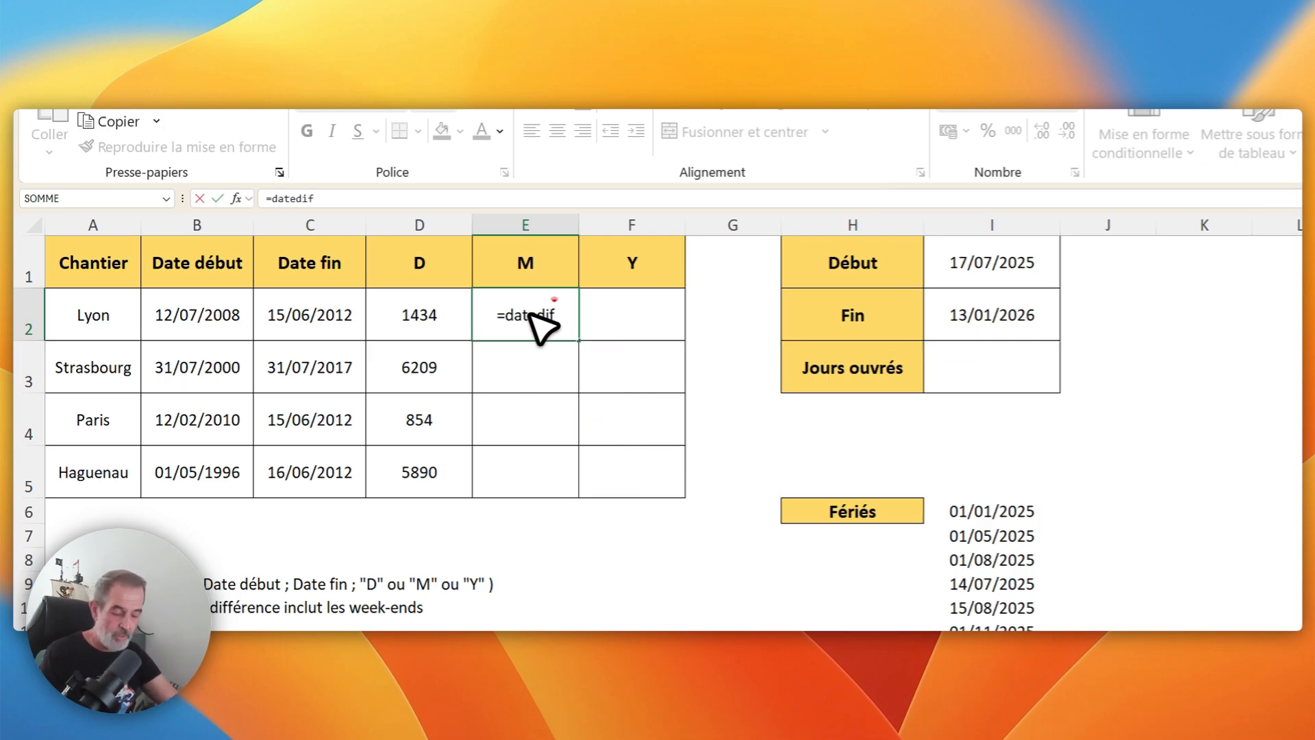
text(()
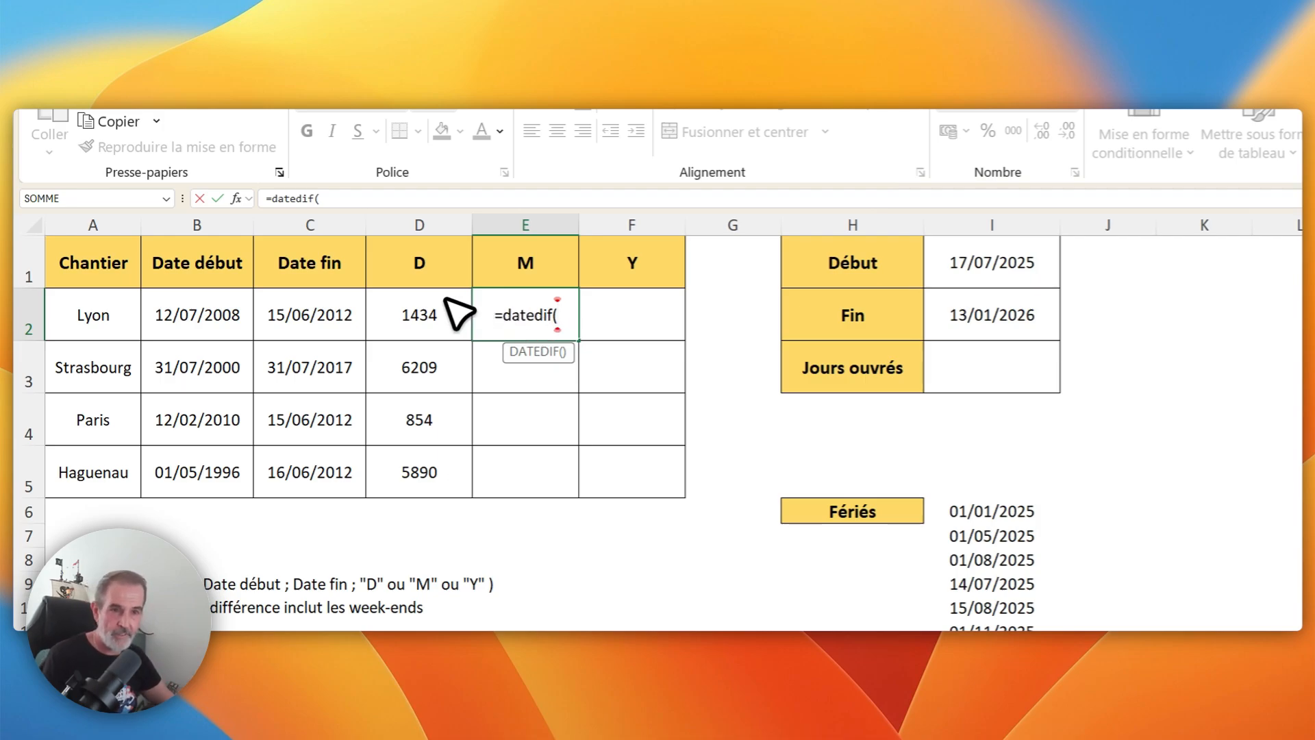
click(226, 321)
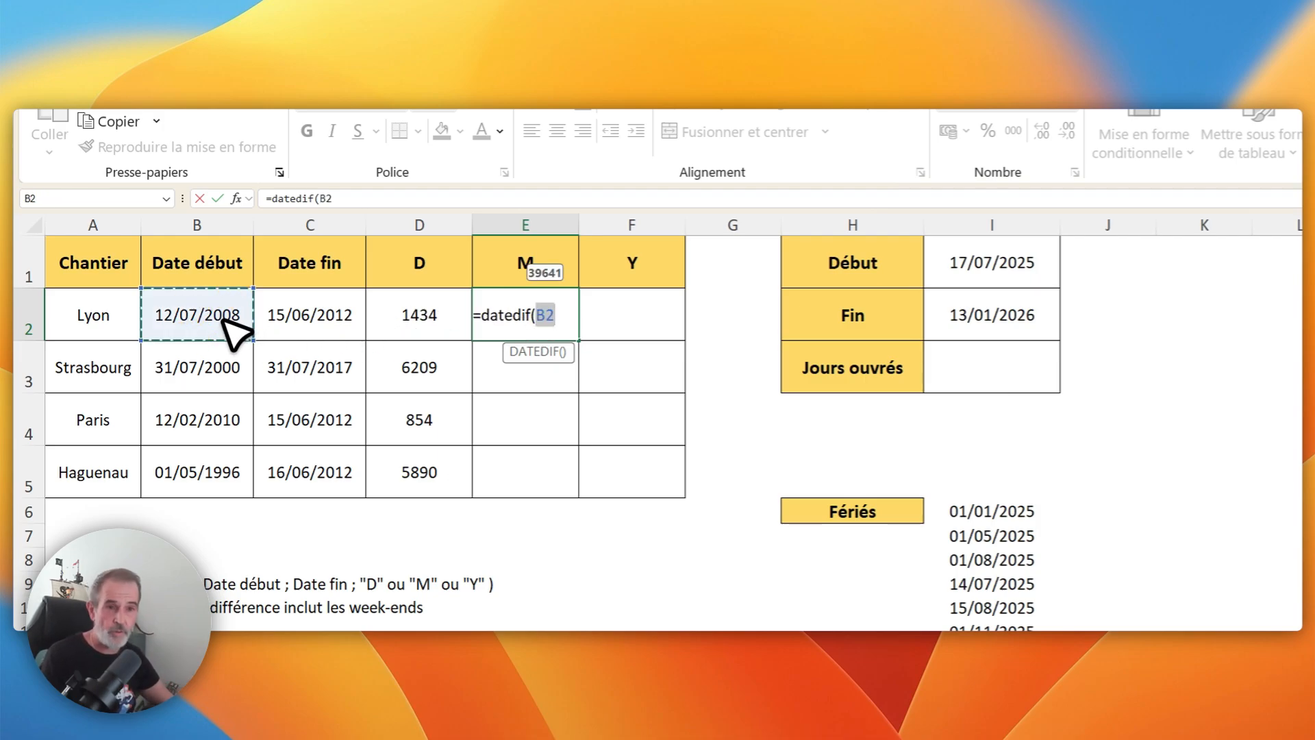
text(;)
click(304, 332)
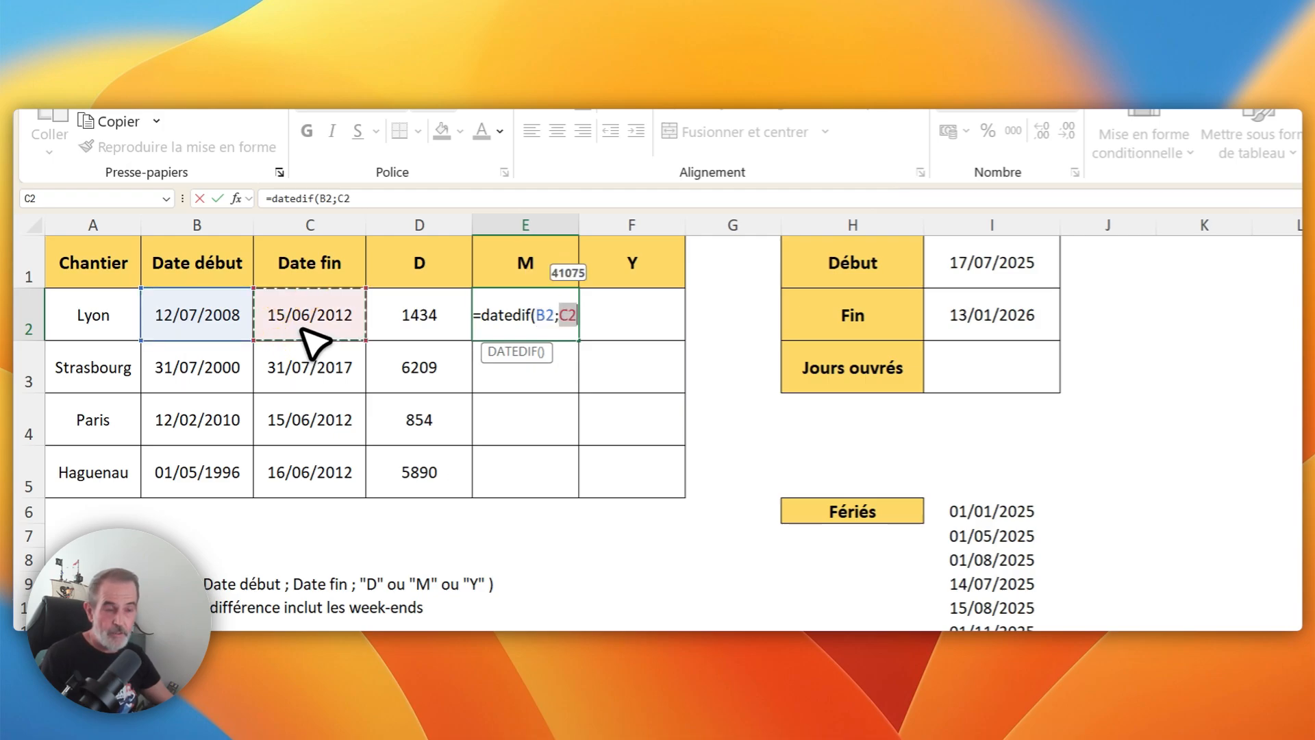
text(;")
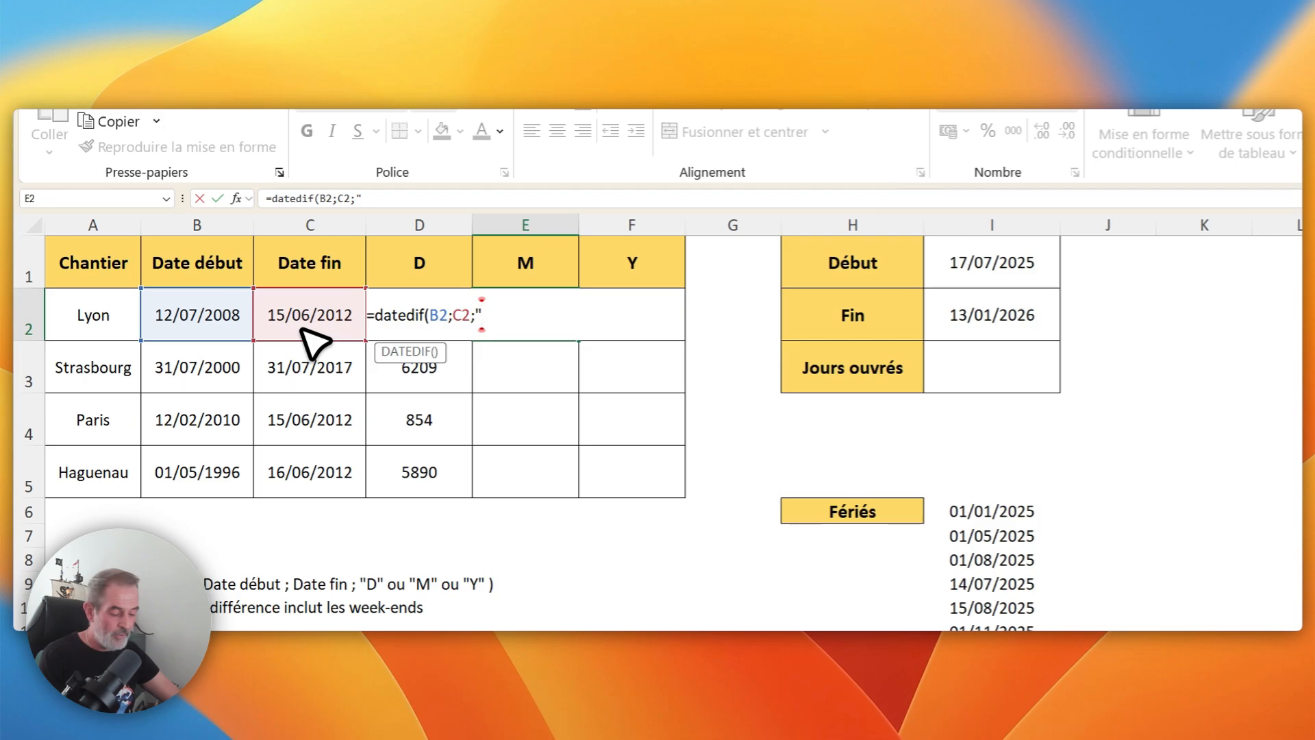
text(M"))
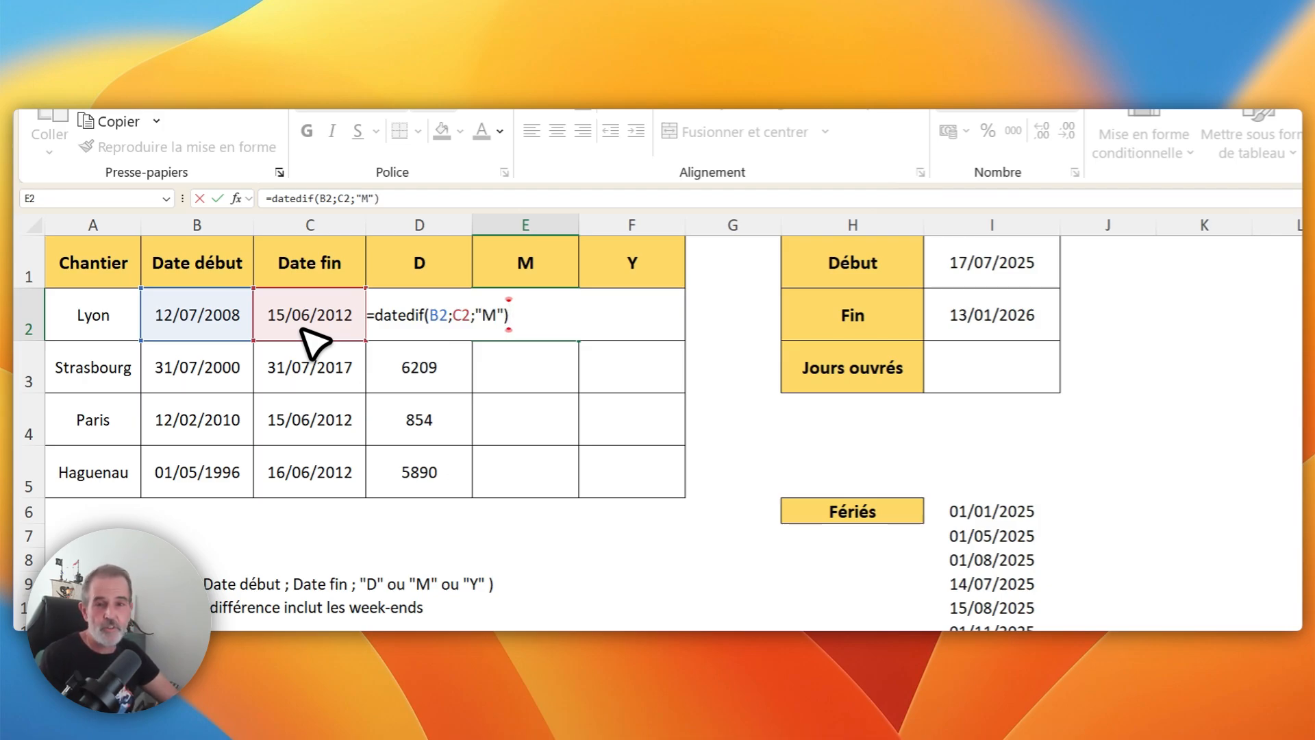
key(Return)
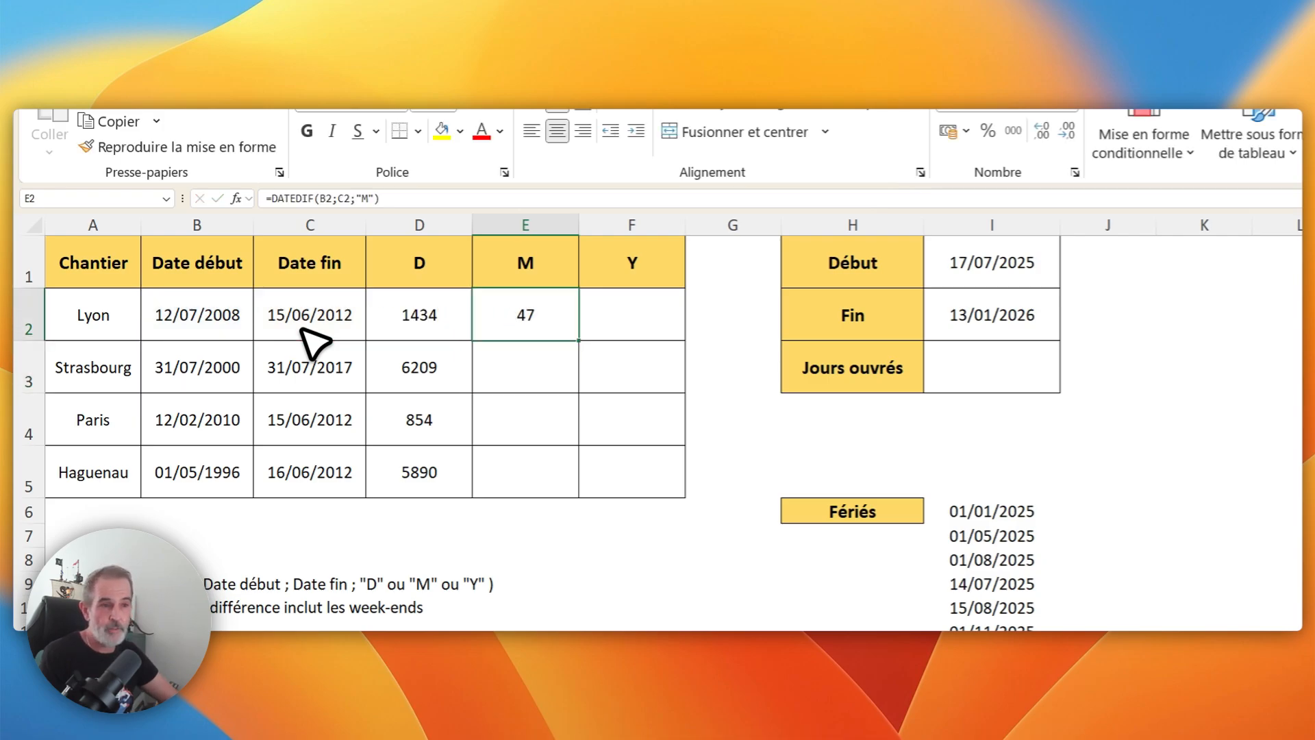
double_click(579, 340)
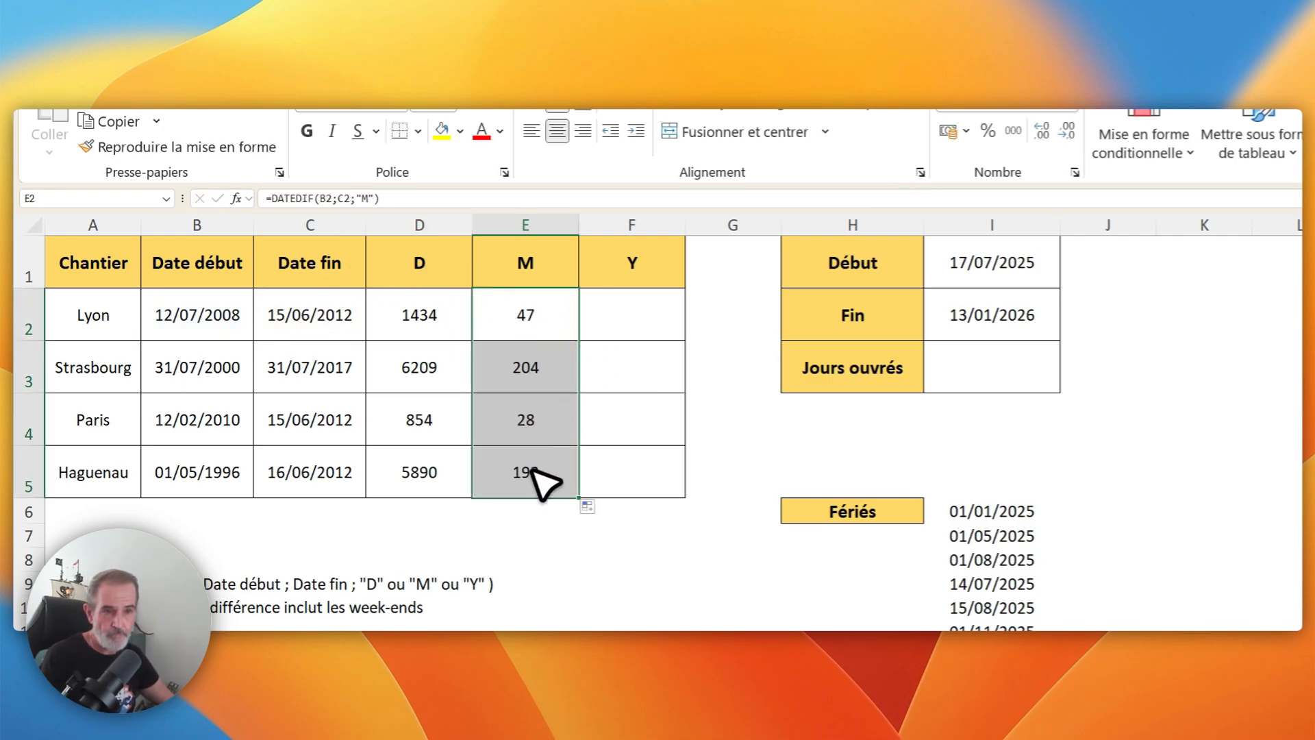
- Enter =DATEDIF(B2;C2;"Y") in F2 for Lyon's difference in years and fill it down to the Haguenau row
click(622, 322)
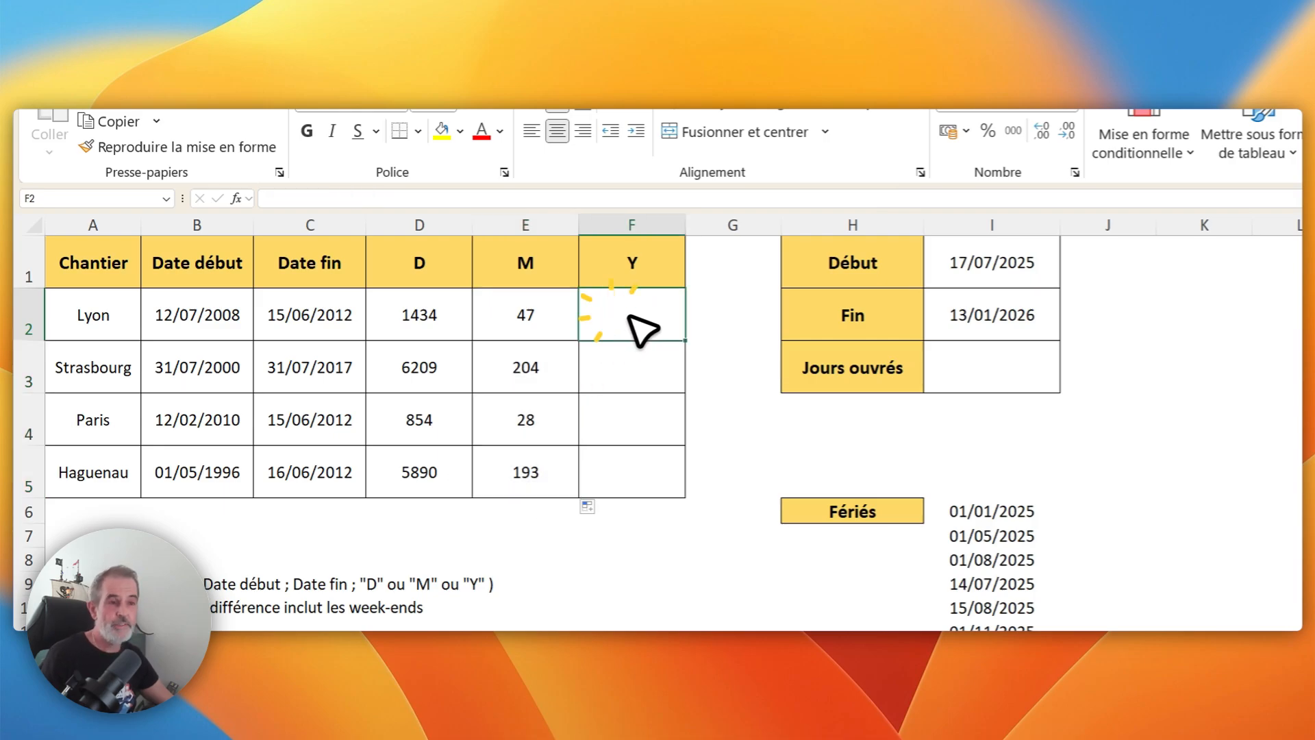
text(=datedif()
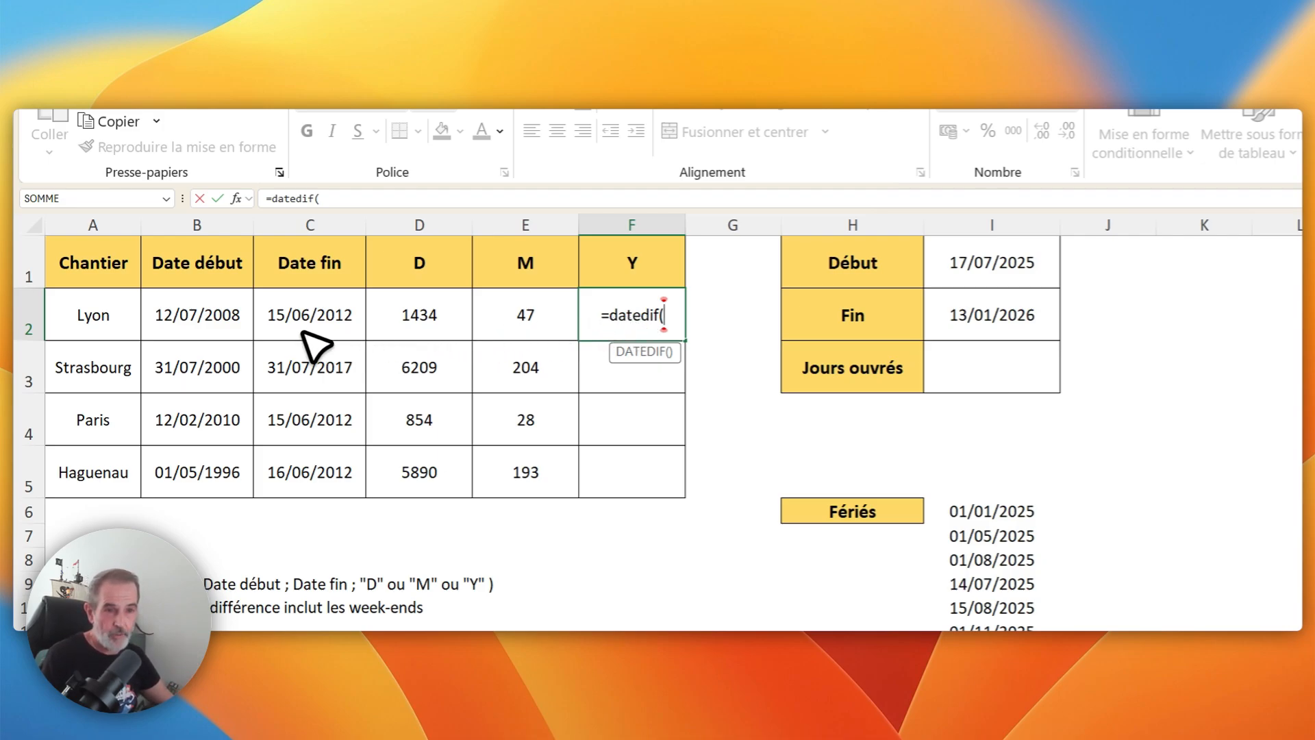
click(217, 316)
text(;)
click(322, 328)
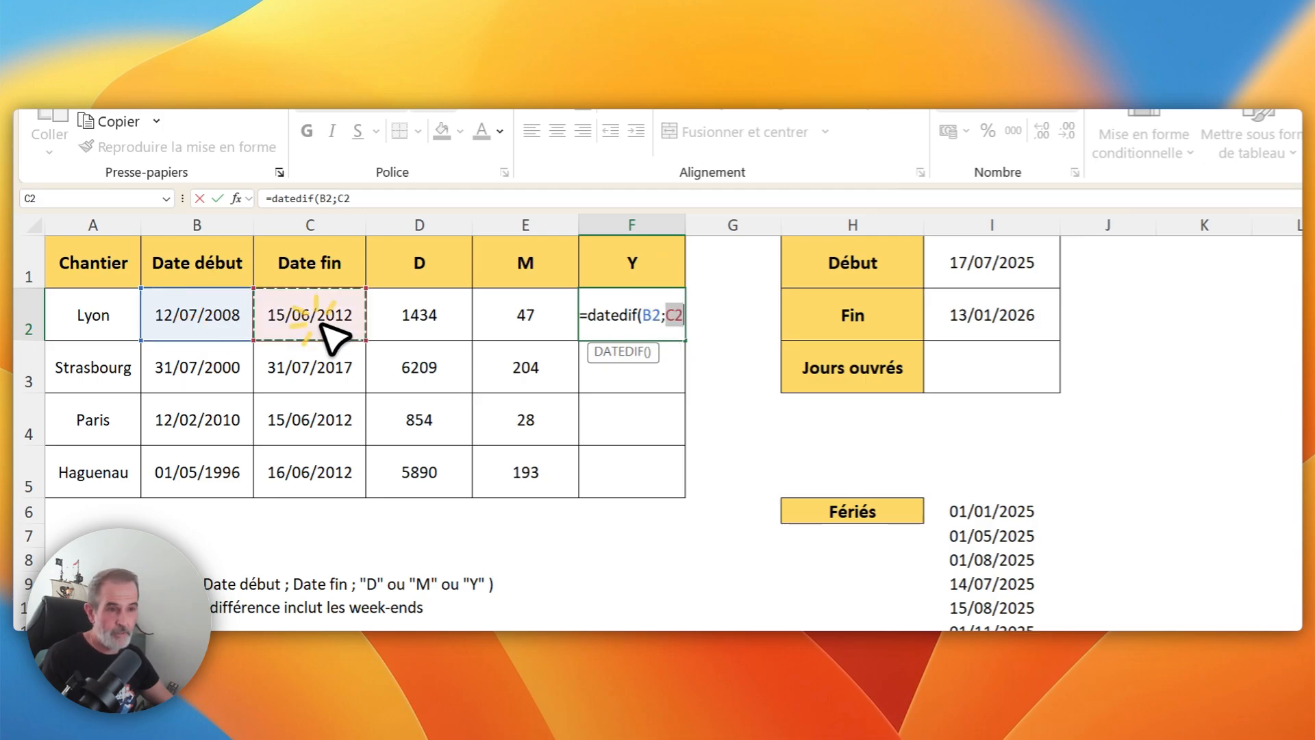
text(;)
text("Y)
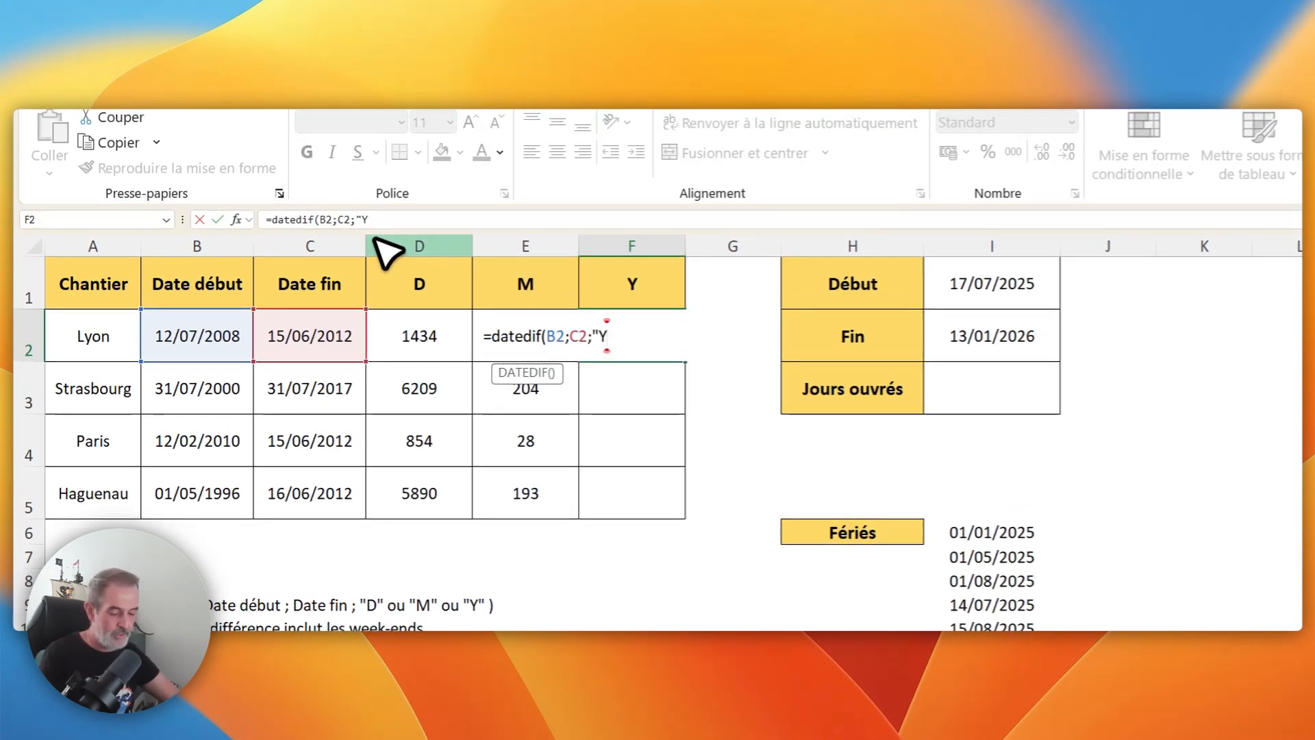
text("))
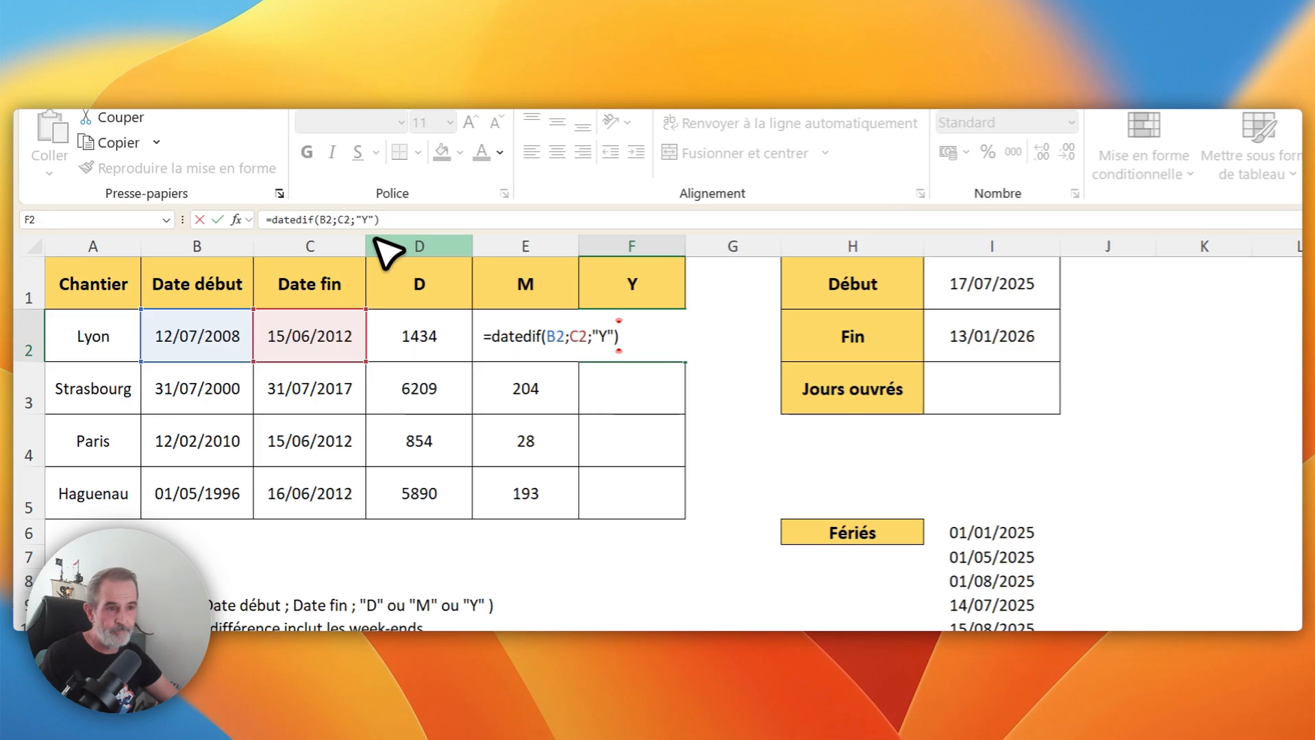
key(Return)
click(648, 340)
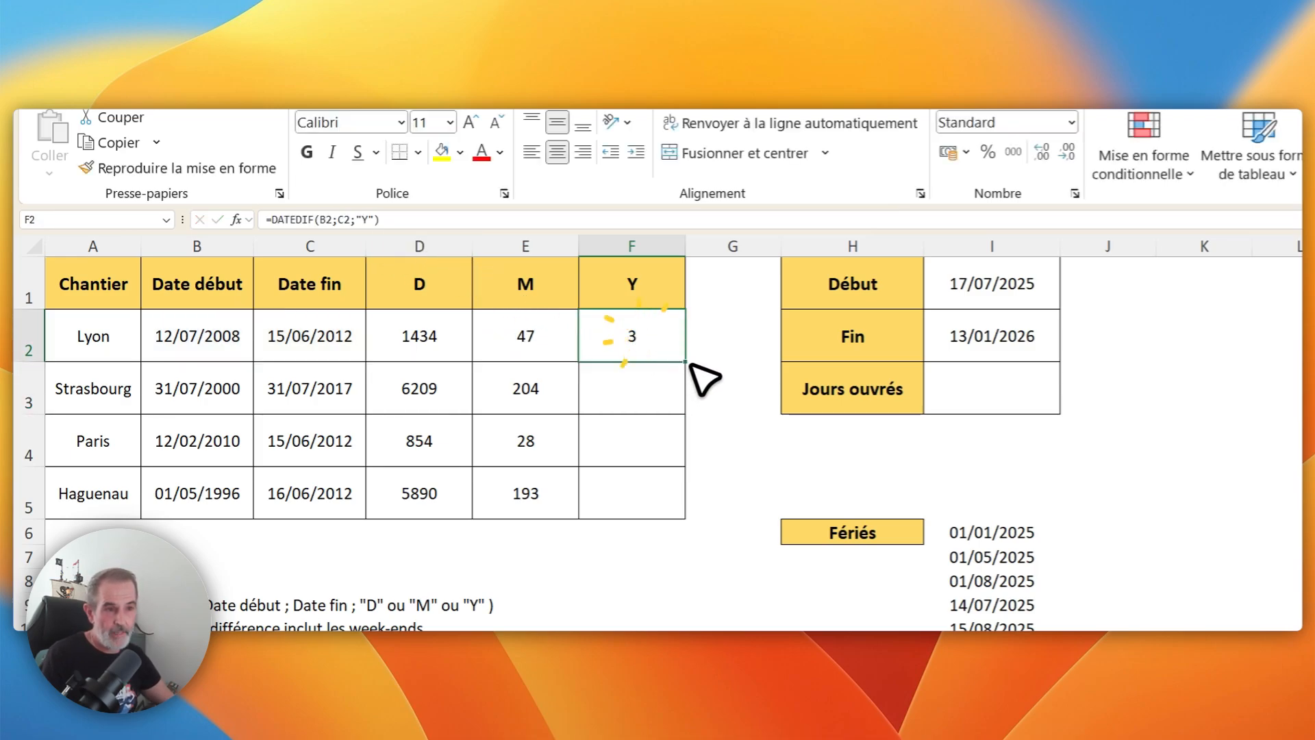
double_click(686, 361)
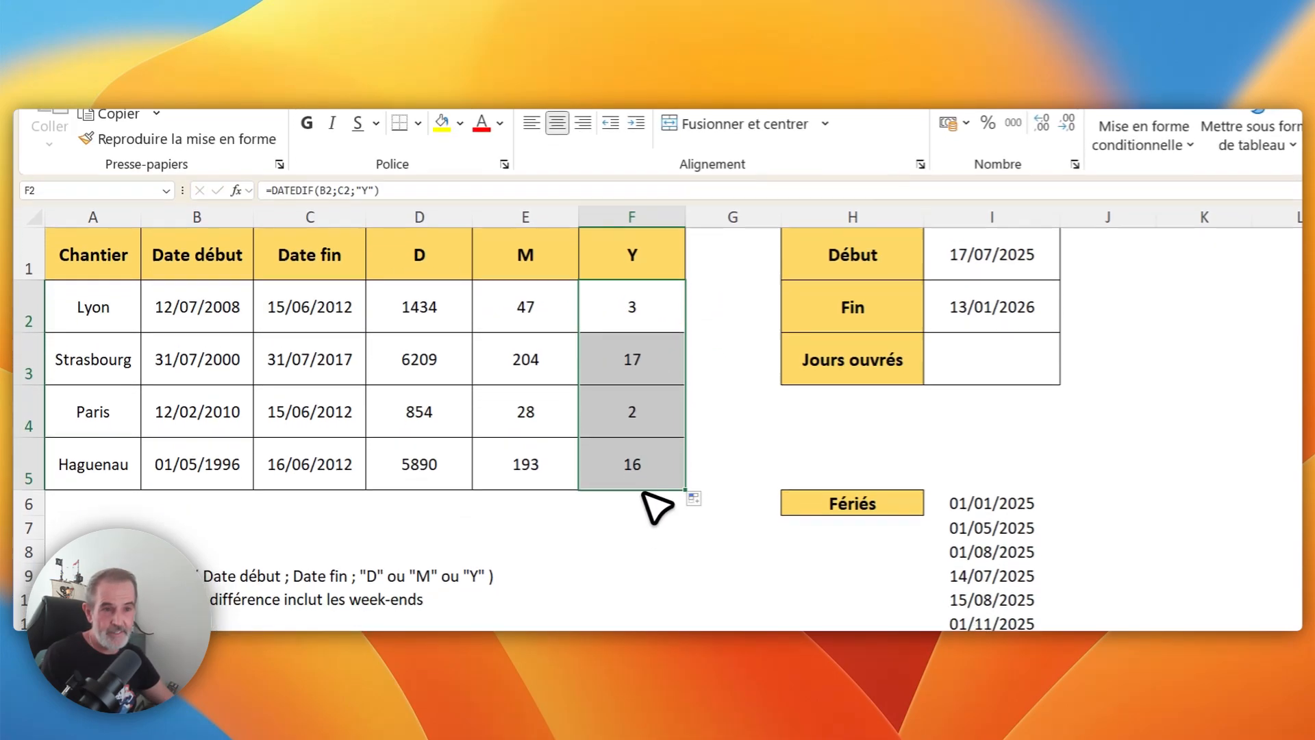
- Review Strasbourg's dates, set its end date in C3 to 30/07/2017 and check the year difference in F3
click(636, 372)
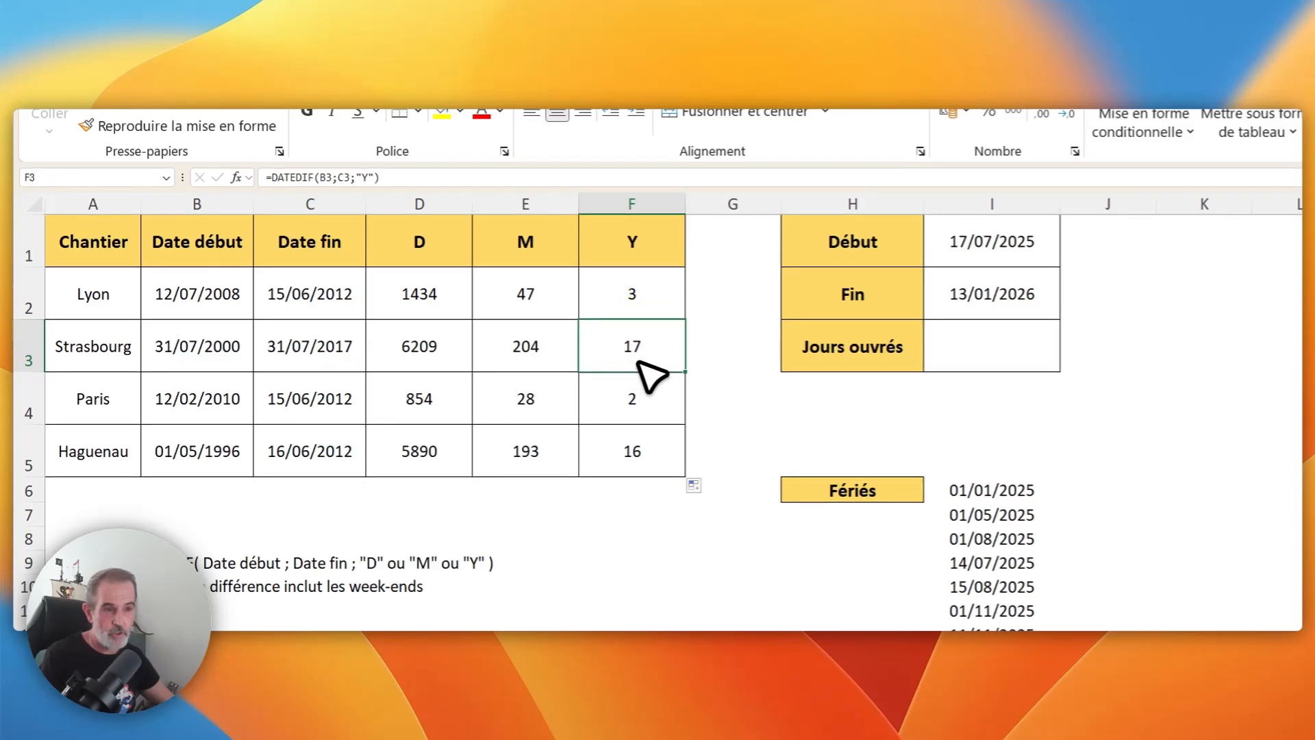
click(219, 363)
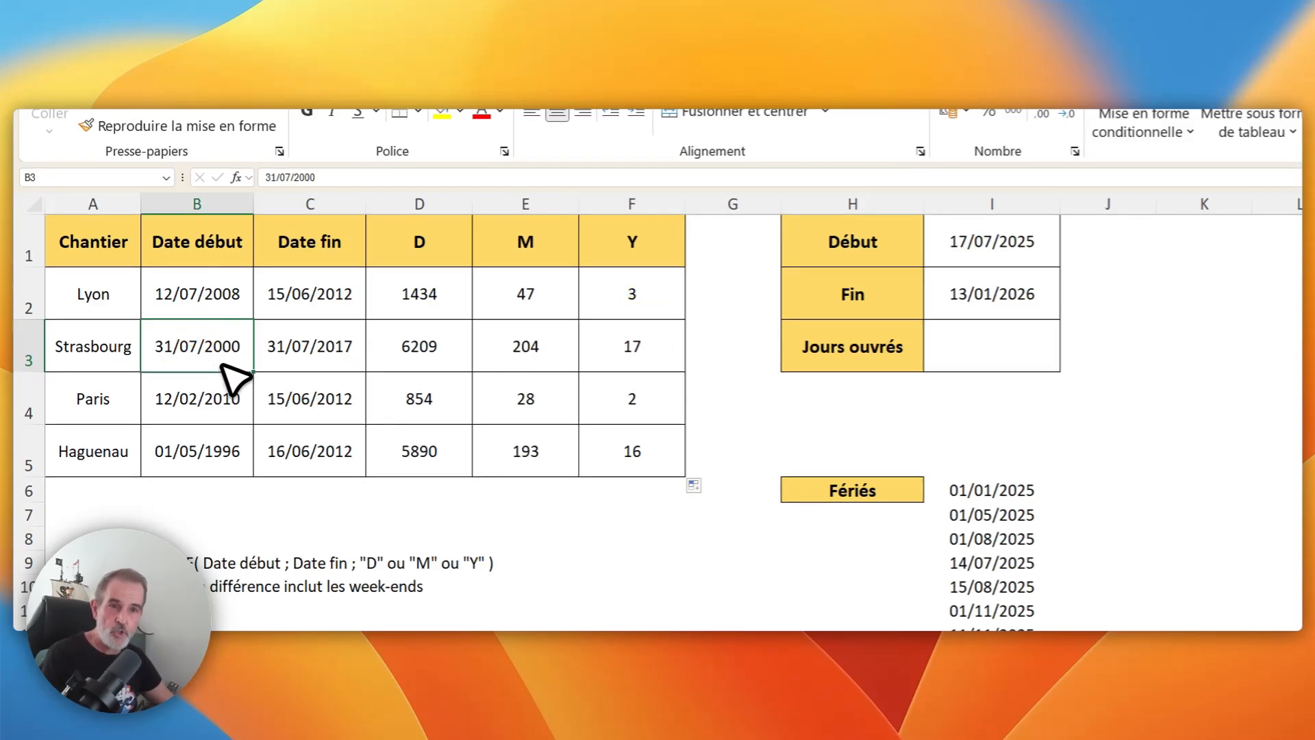
click(339, 353)
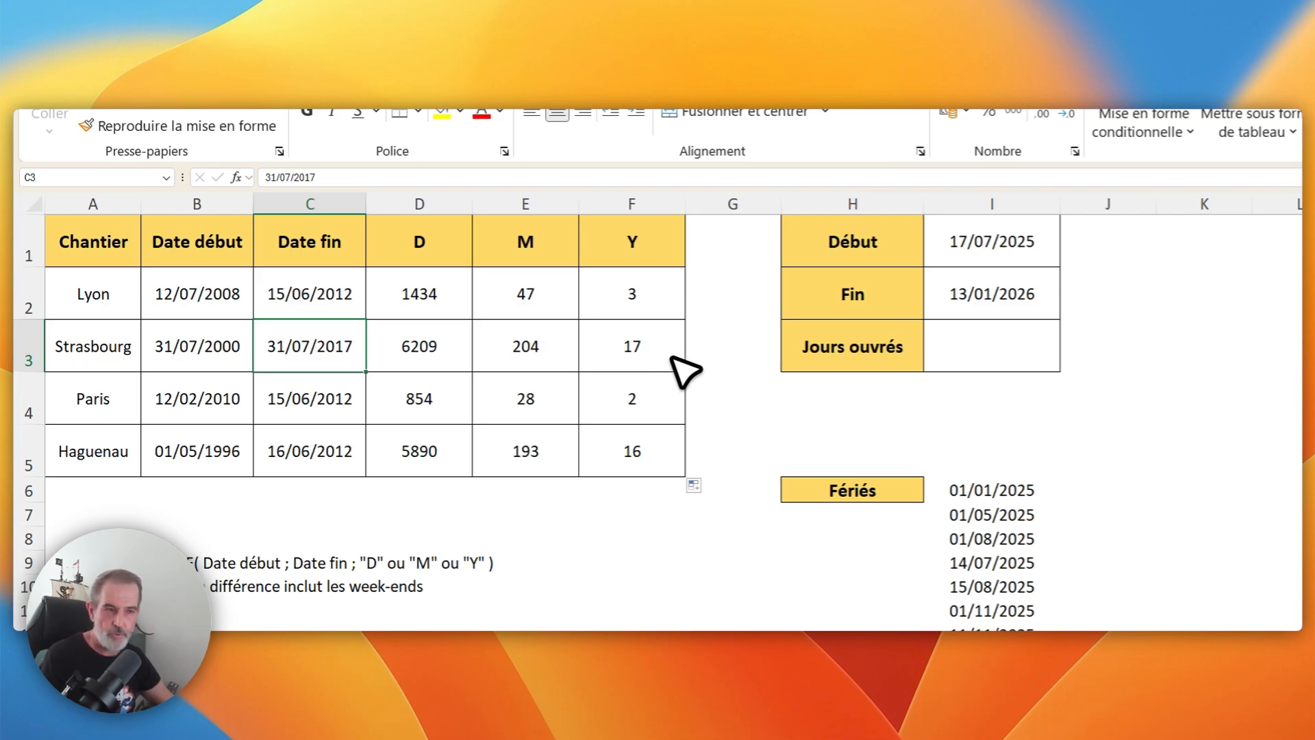
click(341, 351)
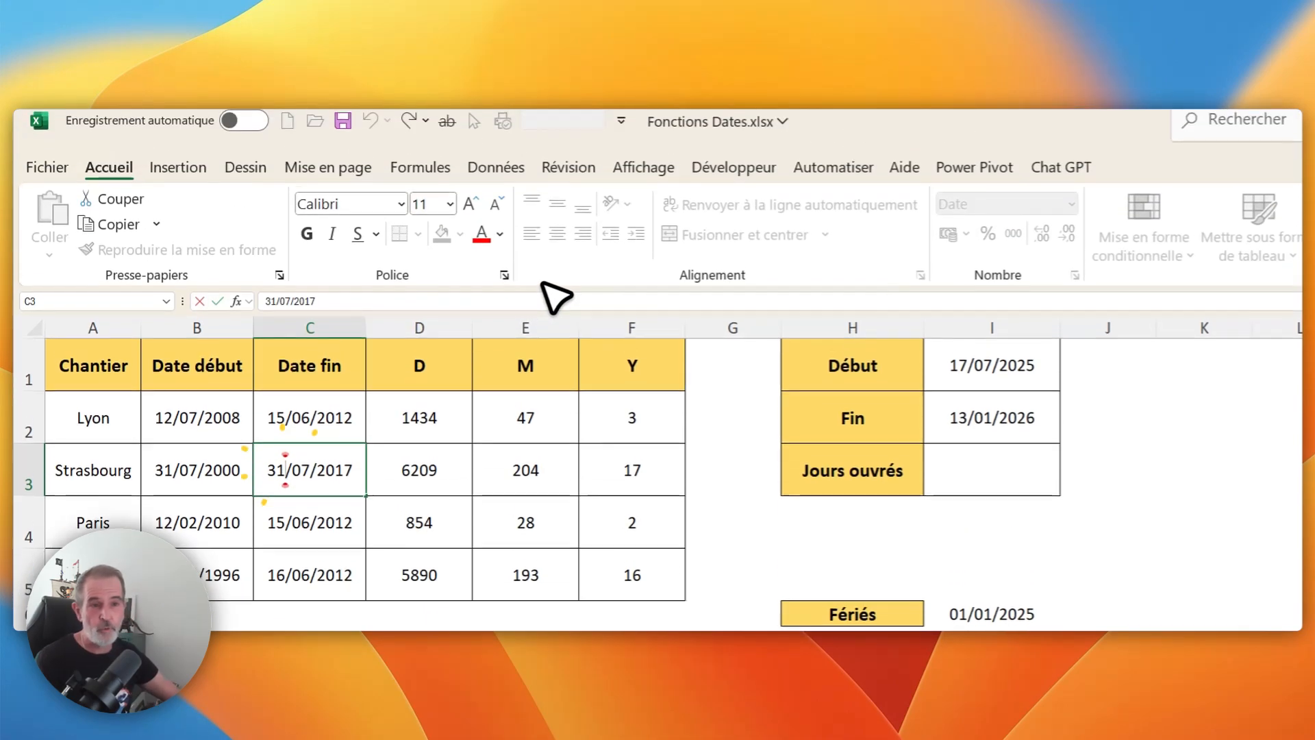
key(BackSpace)
text(0)
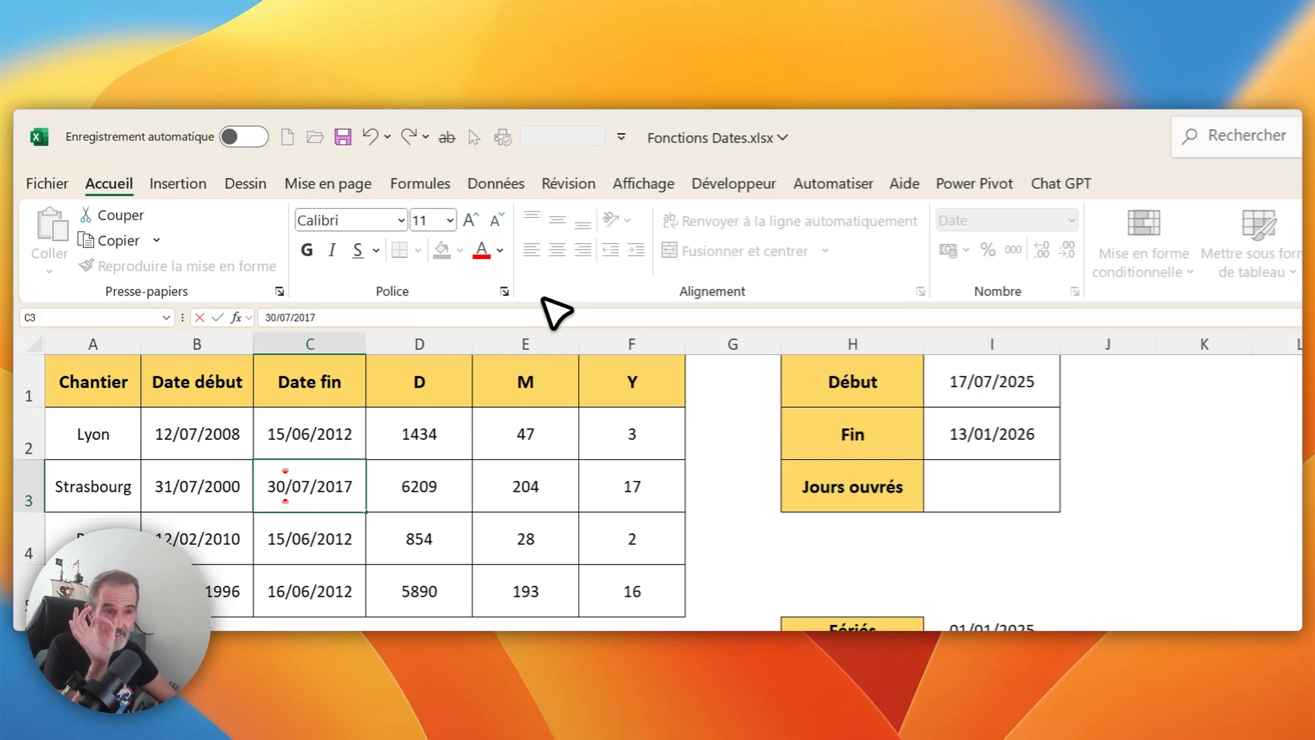
key(Return)
click(647, 480)
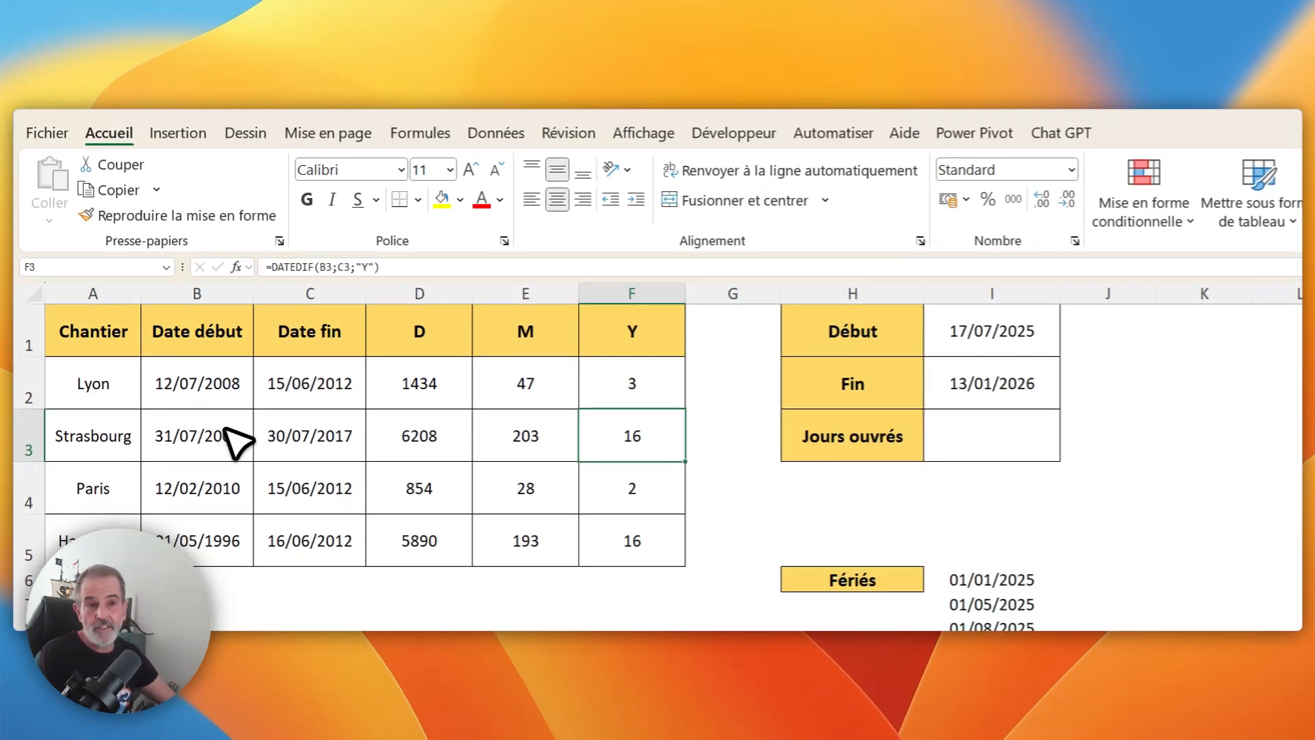
- Restore Strasbourg's end date in C3 to 31/07/2017 and check the year difference in F3 again
click(341, 442)
double_click(294, 441)
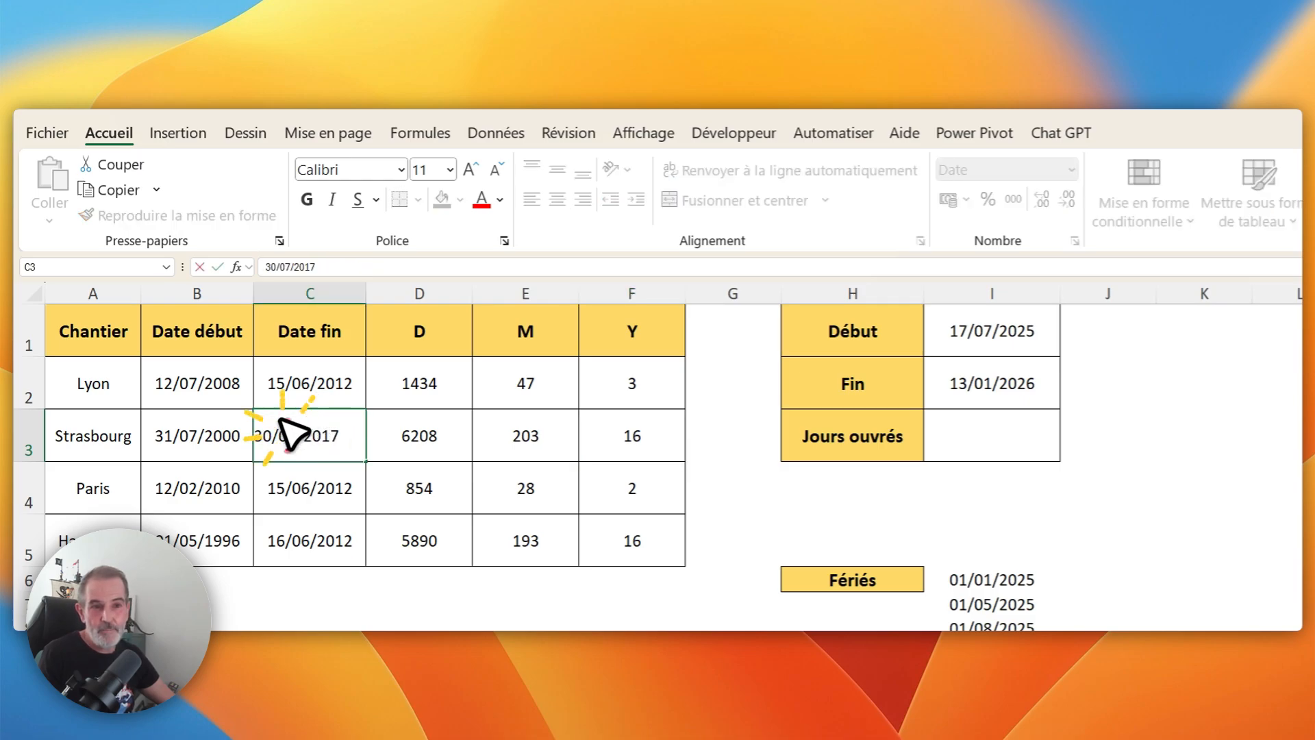
text(1)
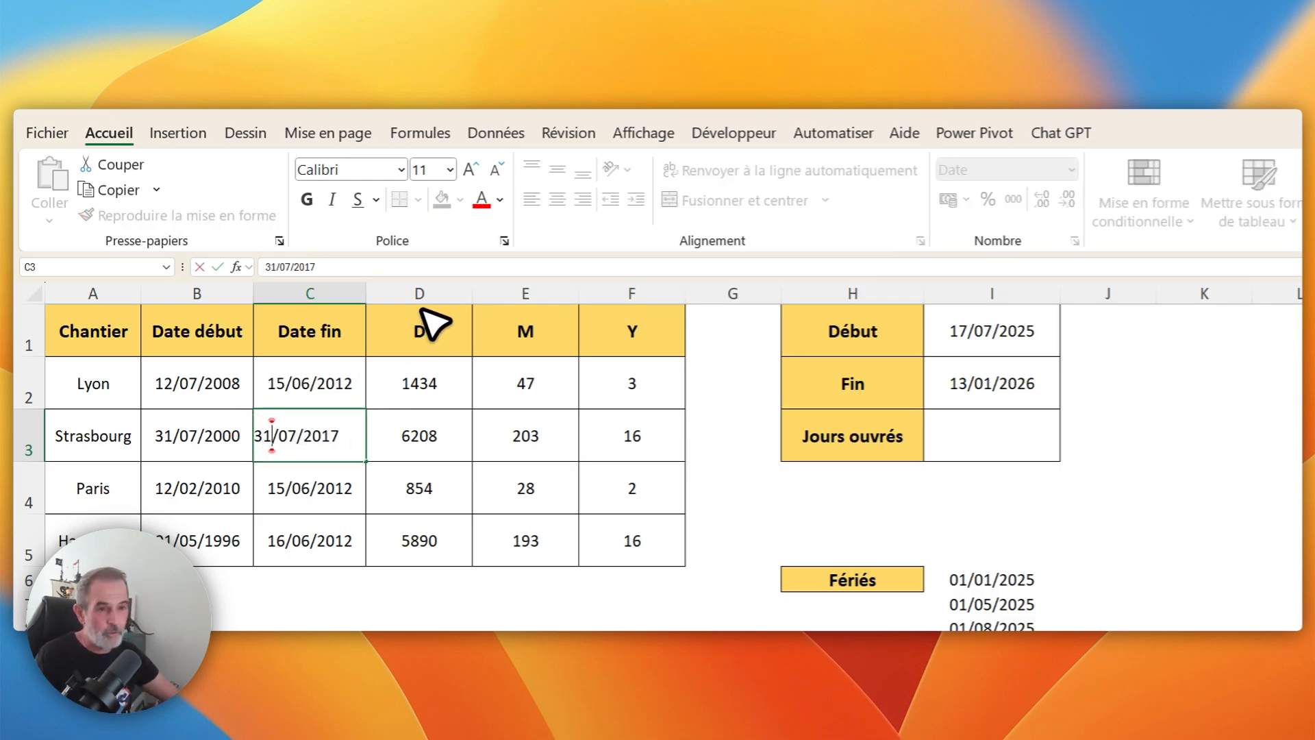
key(Return)
key(Right)
key(Right)
key(Up)
key(Right)
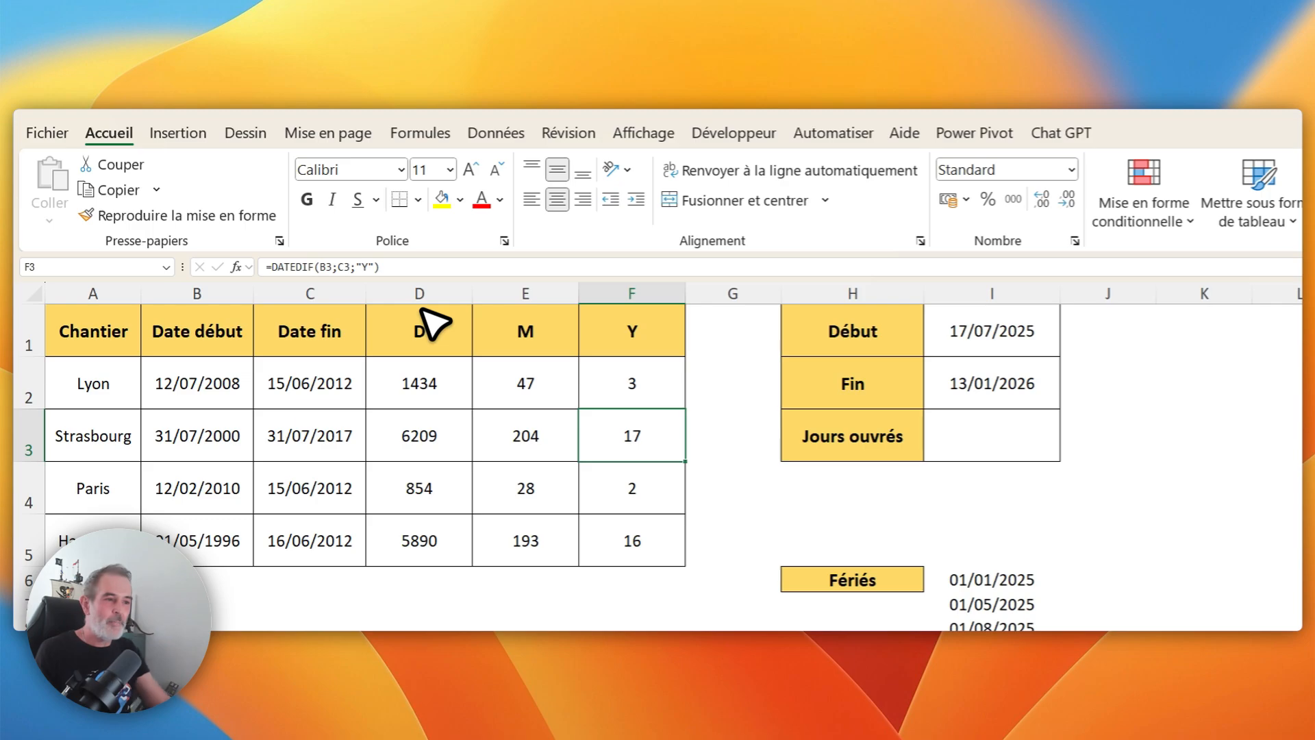
- Examine the Début date in I1 and the formula behind the Fin date in I2 without editing either cell
click(988, 335)
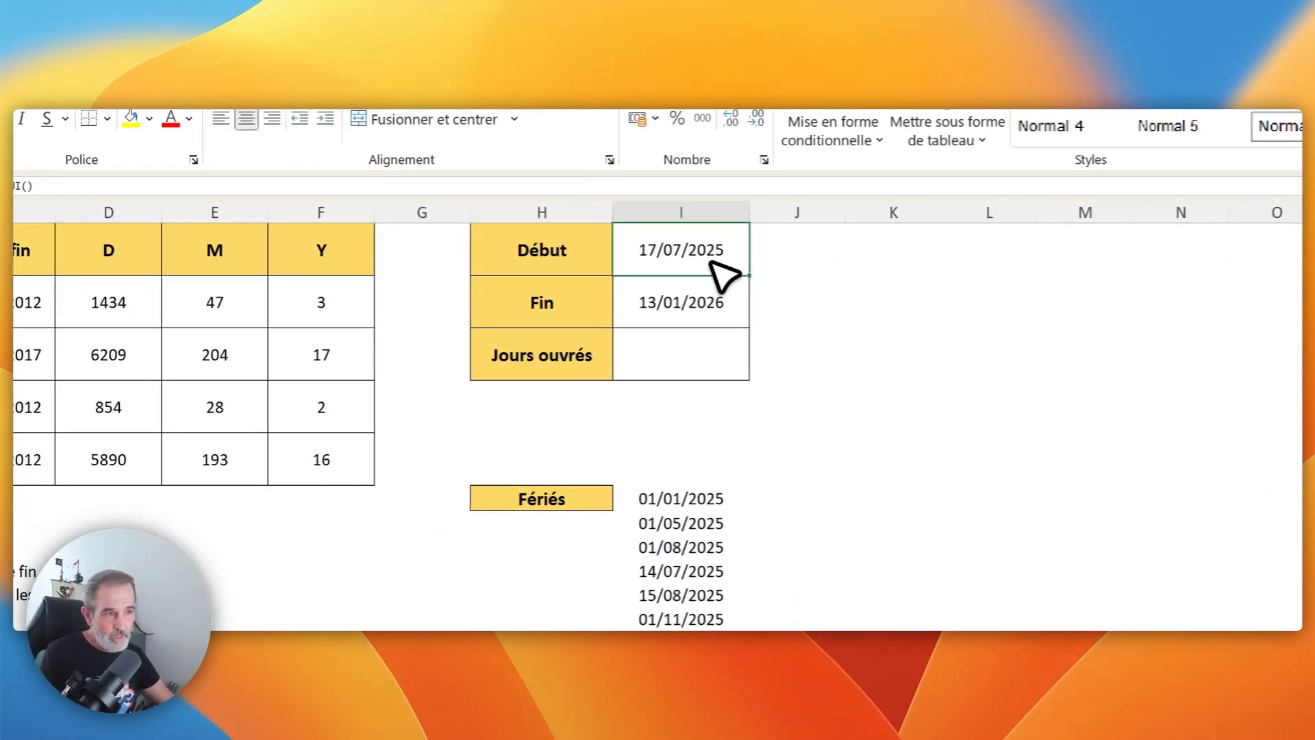
click(702, 304)
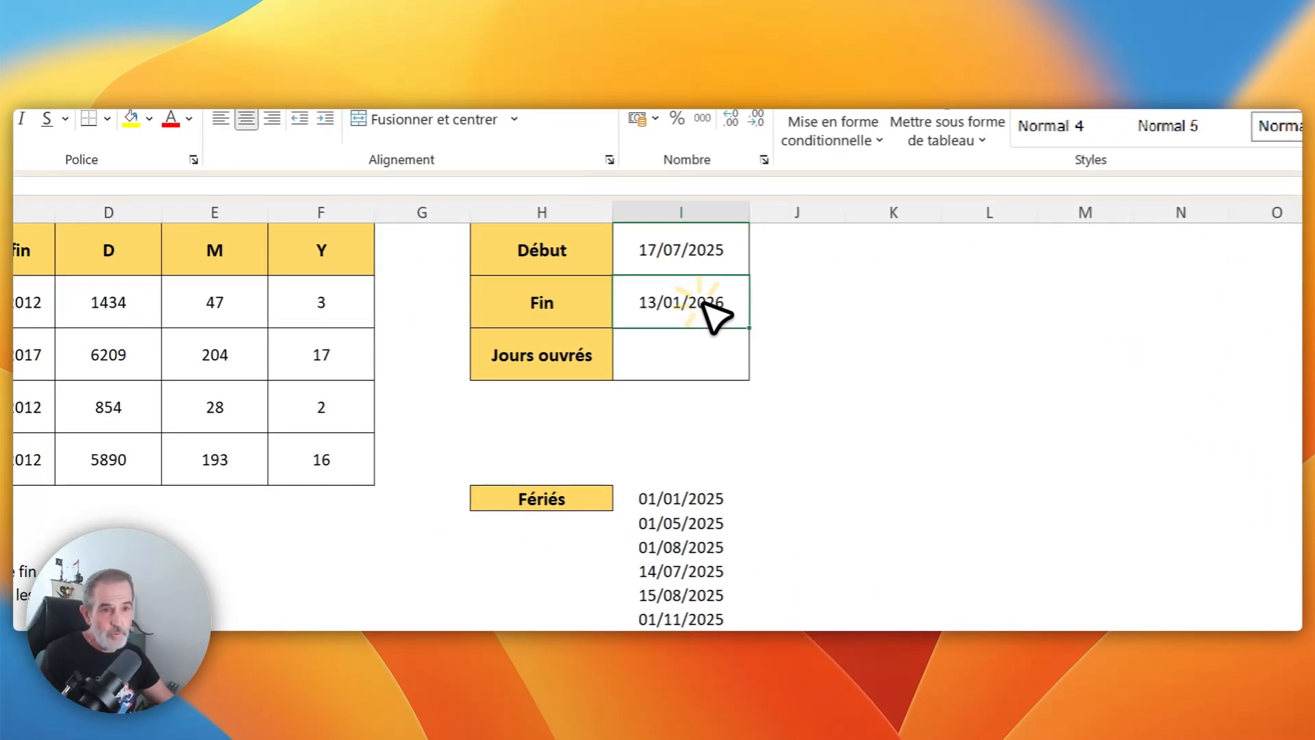
click(698, 254)
click(694, 298)
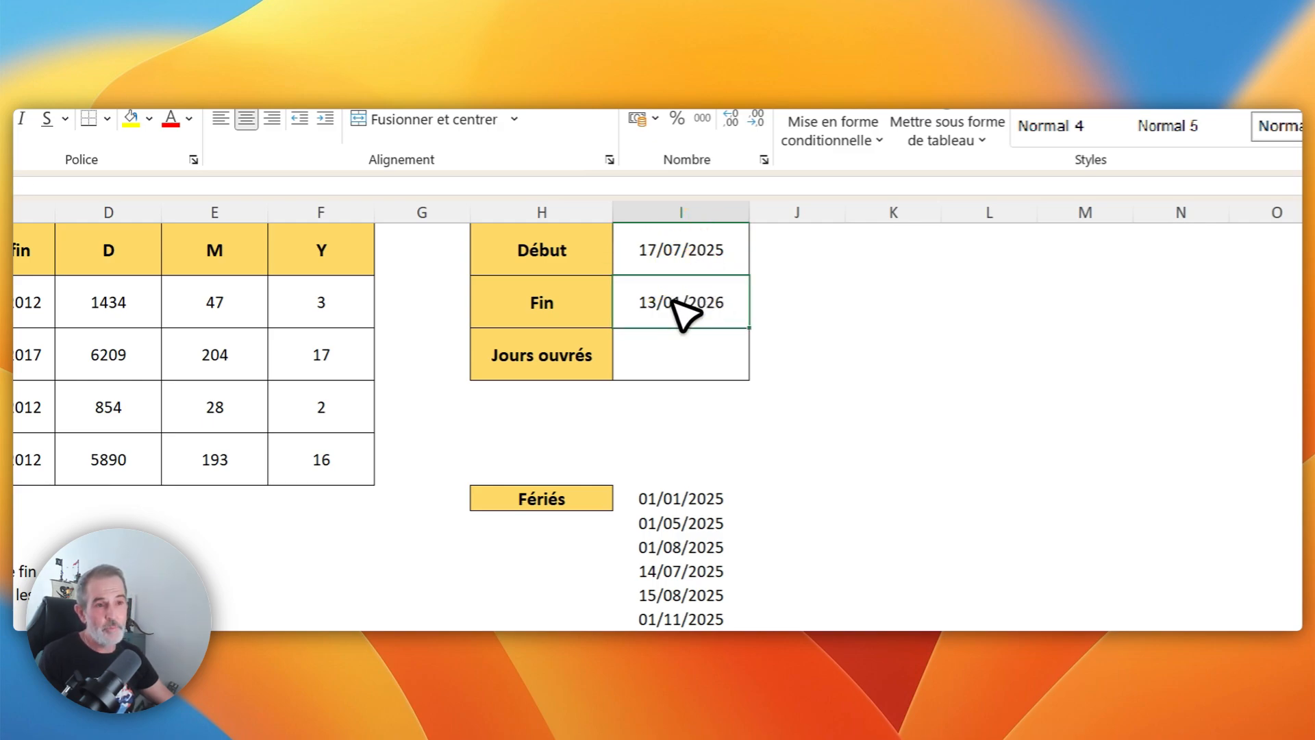
text(=I1+180)
drag(699, 303, 617, 304)
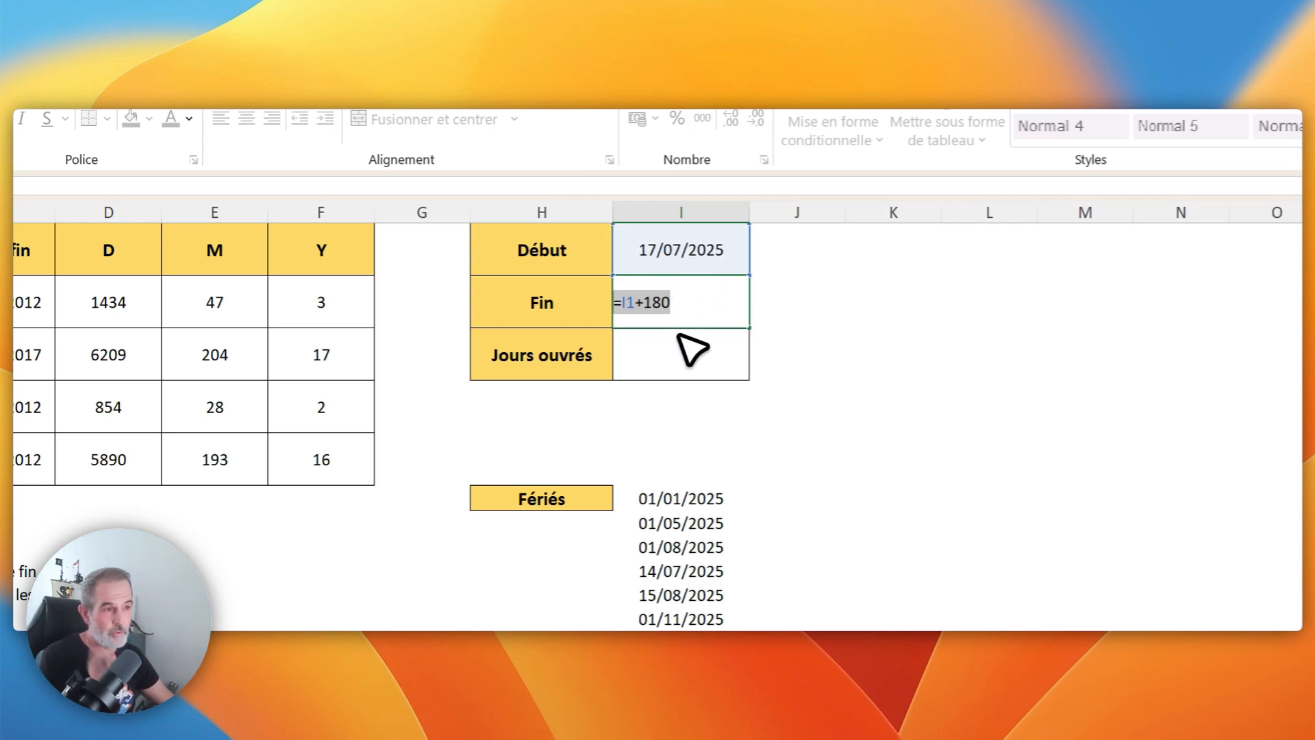
key(Escape)
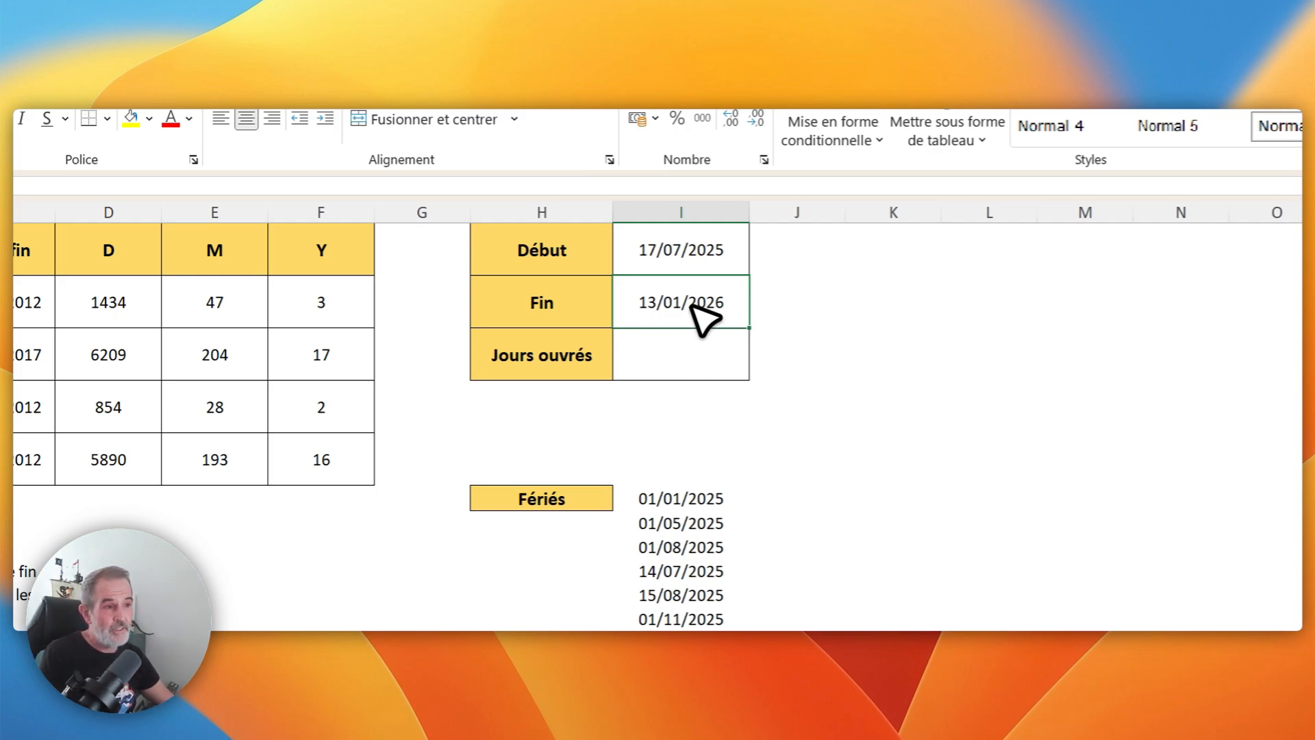
click(715, 259)
click(710, 316)
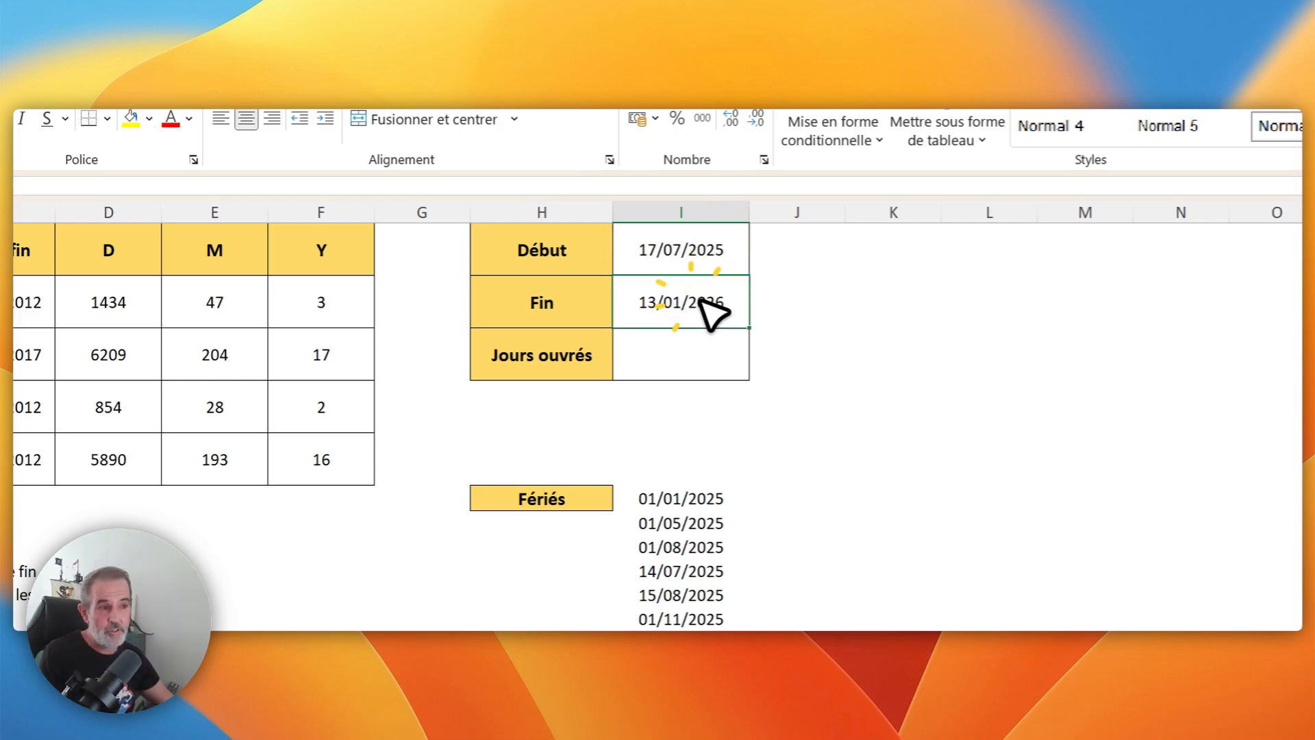
- Review the Début, Fin and Jours ouvrés cells and select the Fériés date list in I6:I14 to examine it
click(683, 366)
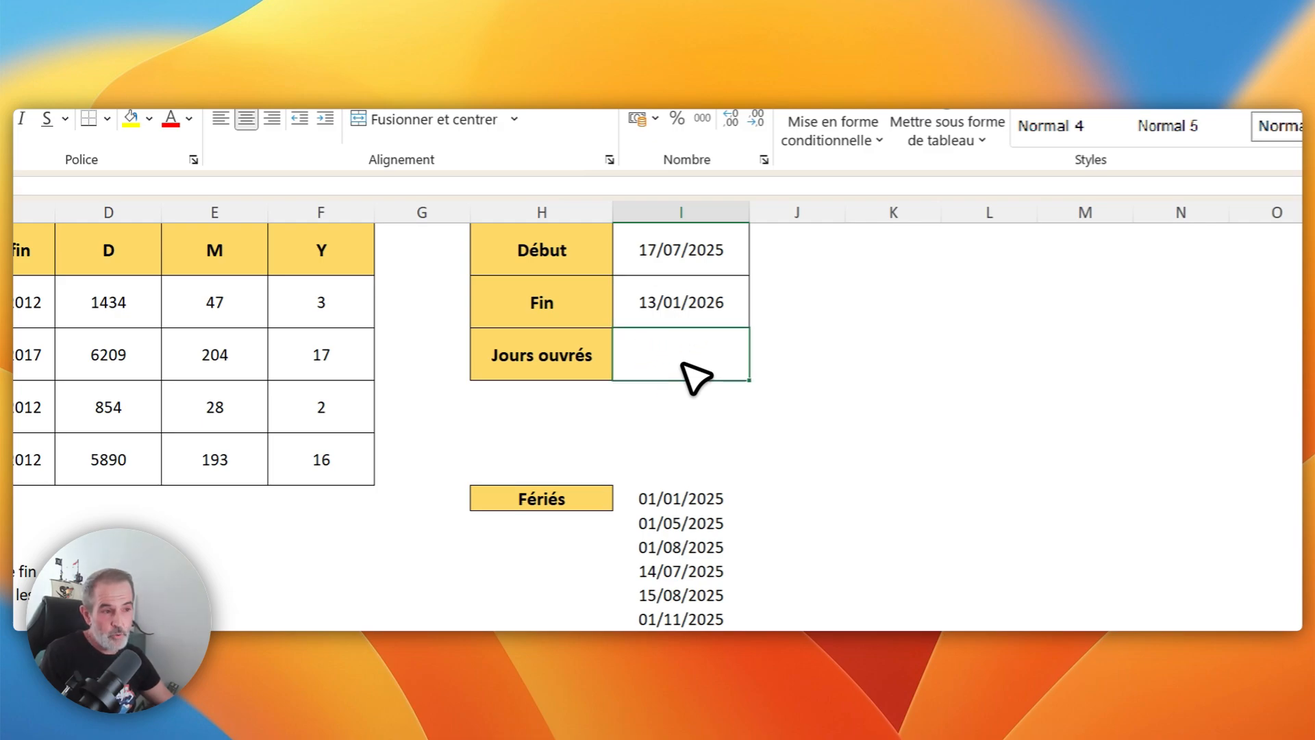
click(706, 248)
click(703, 307)
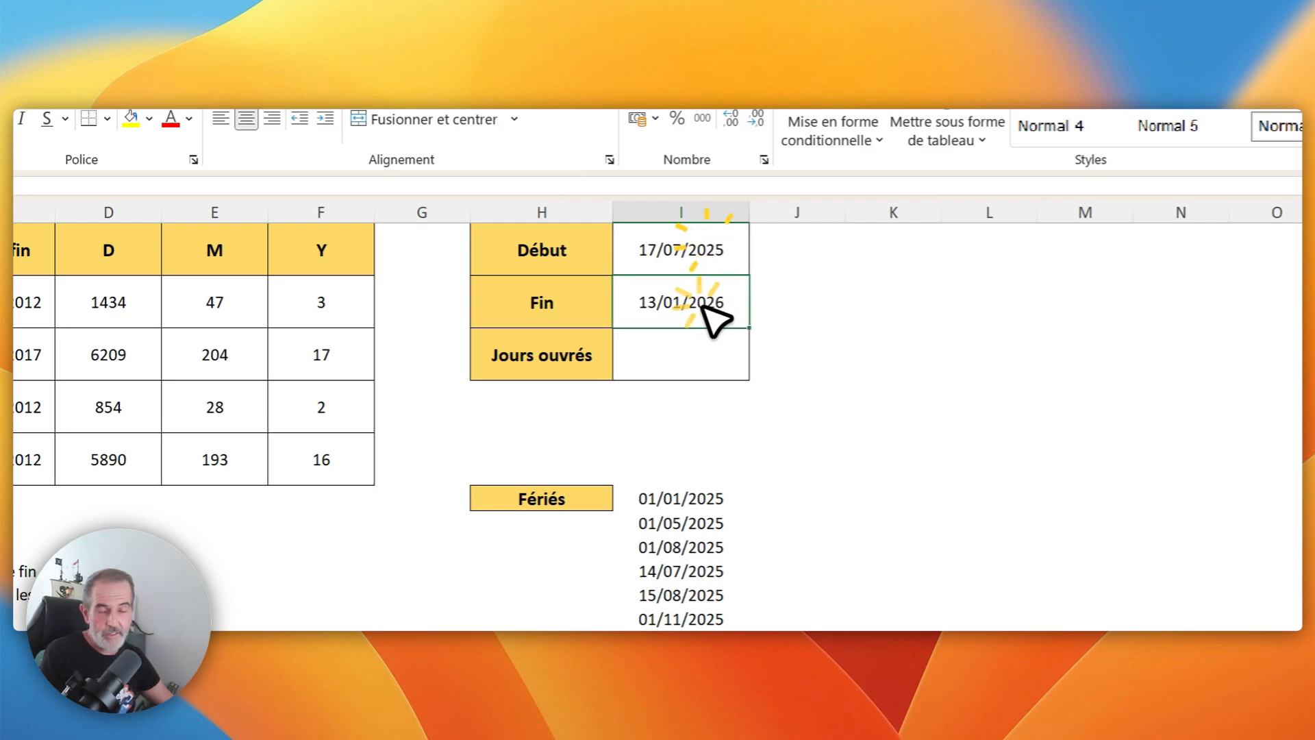
click(704, 371)
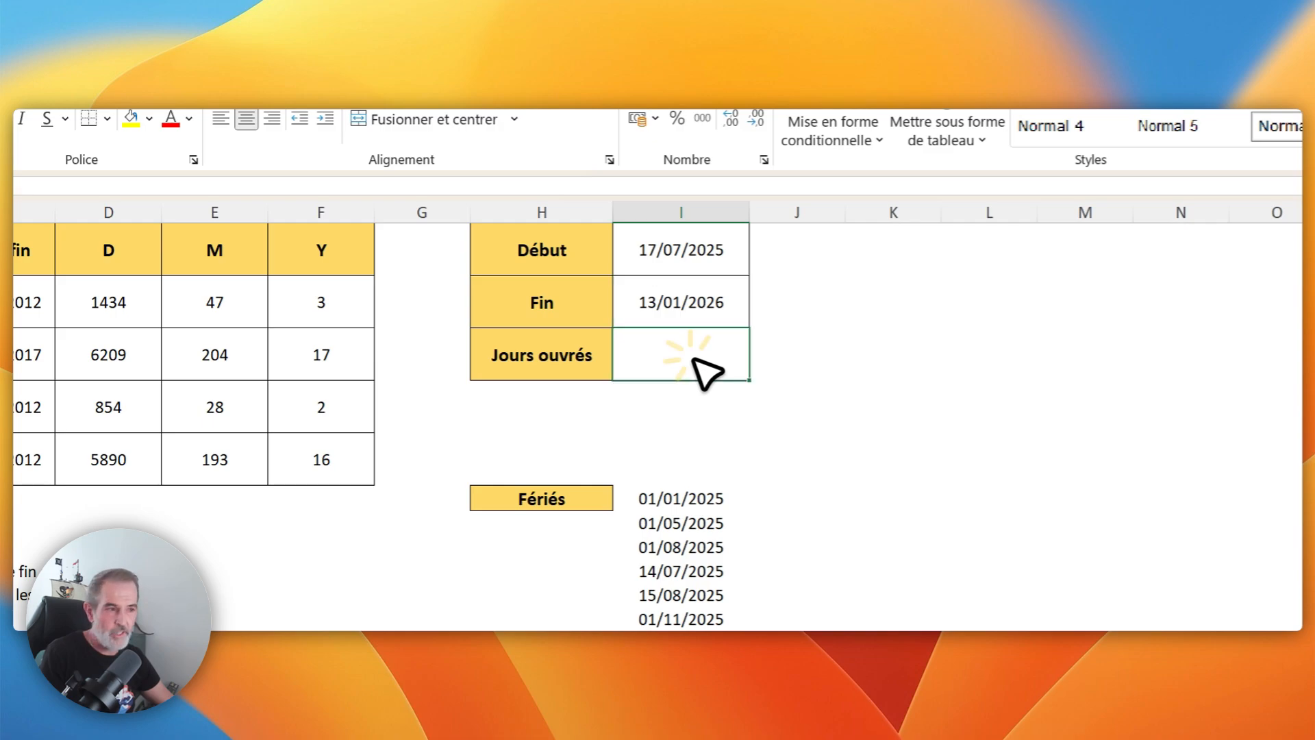
drag(678, 498, 703, 692)
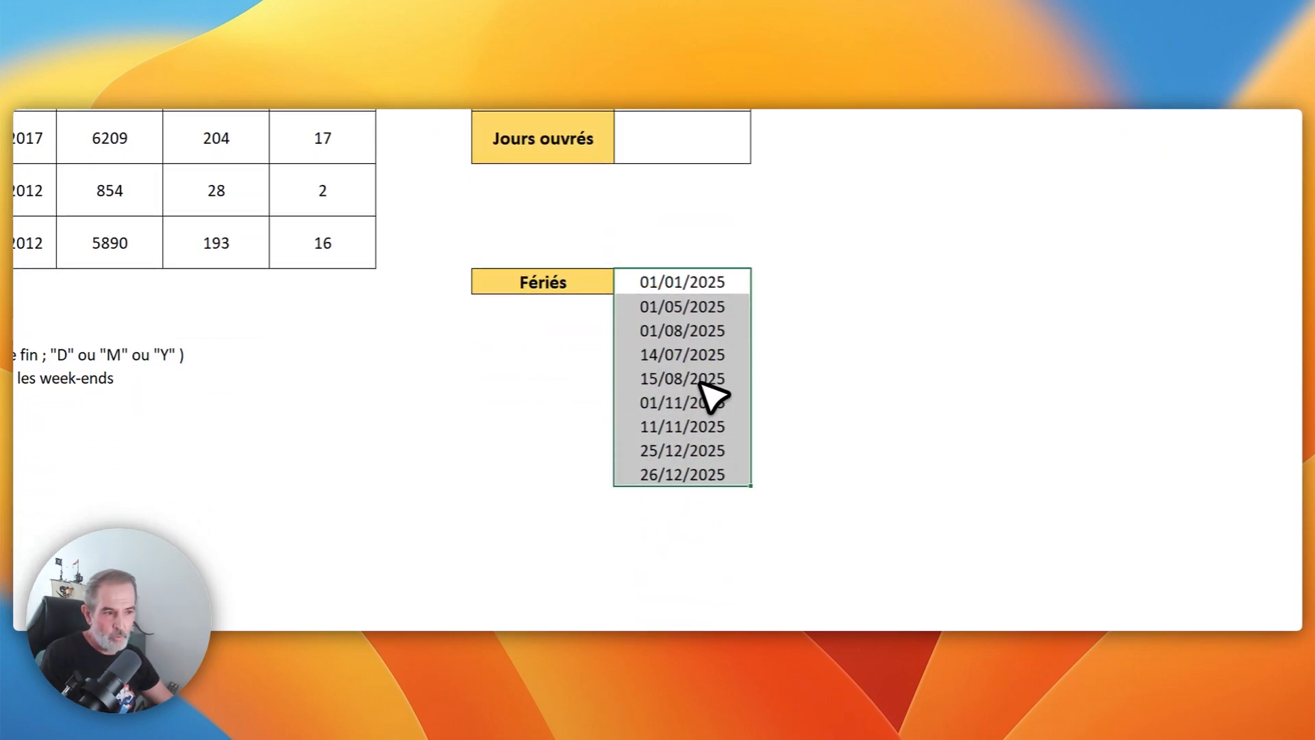
- Examine the individual public holiday dates in the Fériés list from I7 to I14, including the full range I6:I14
click(702, 332)
click(692, 355)
click(683, 379)
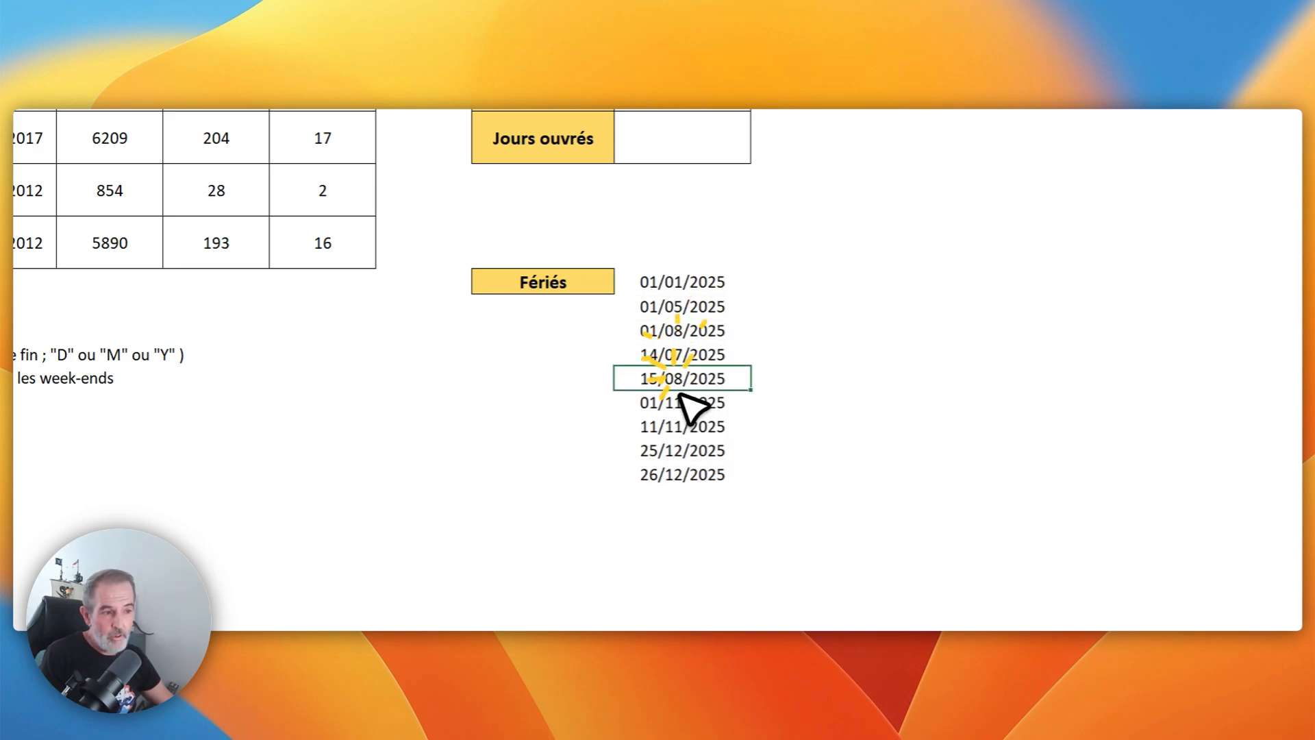
click(684, 402)
click(687, 426)
click(678, 451)
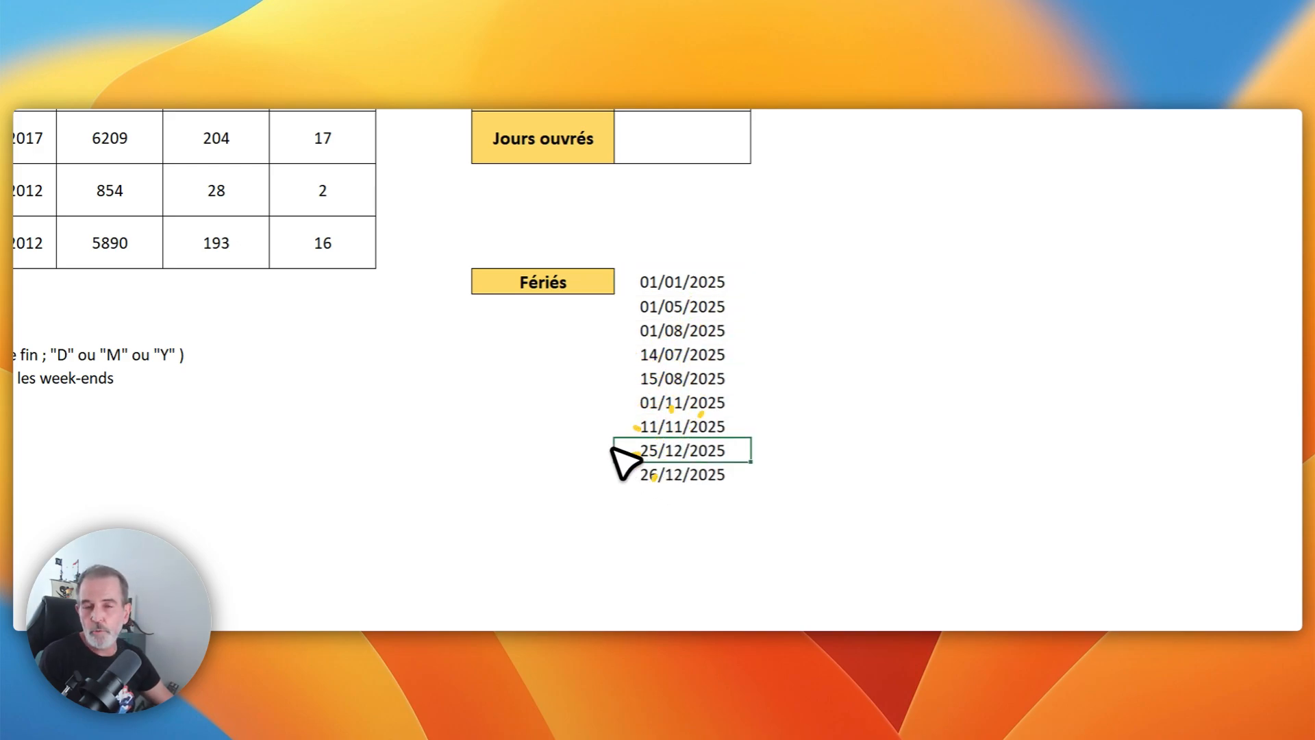
click(672, 476)
click(673, 429)
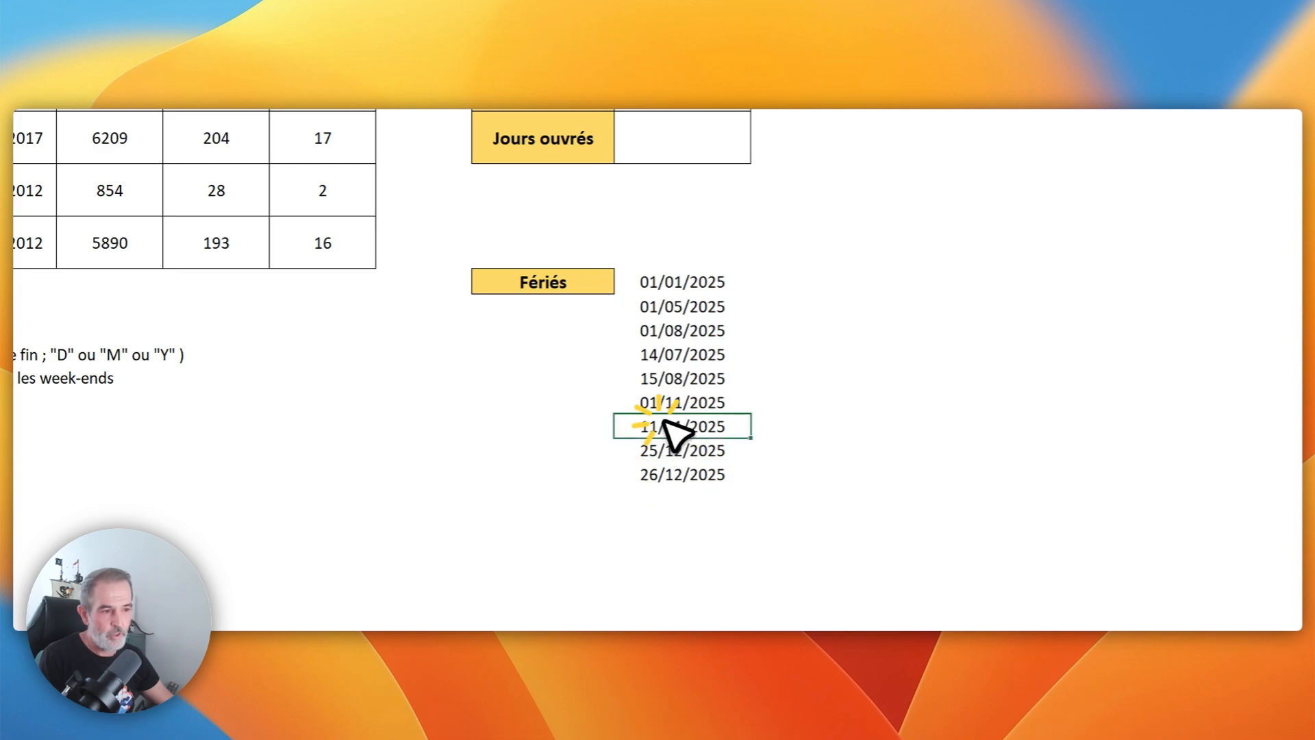
click(671, 406)
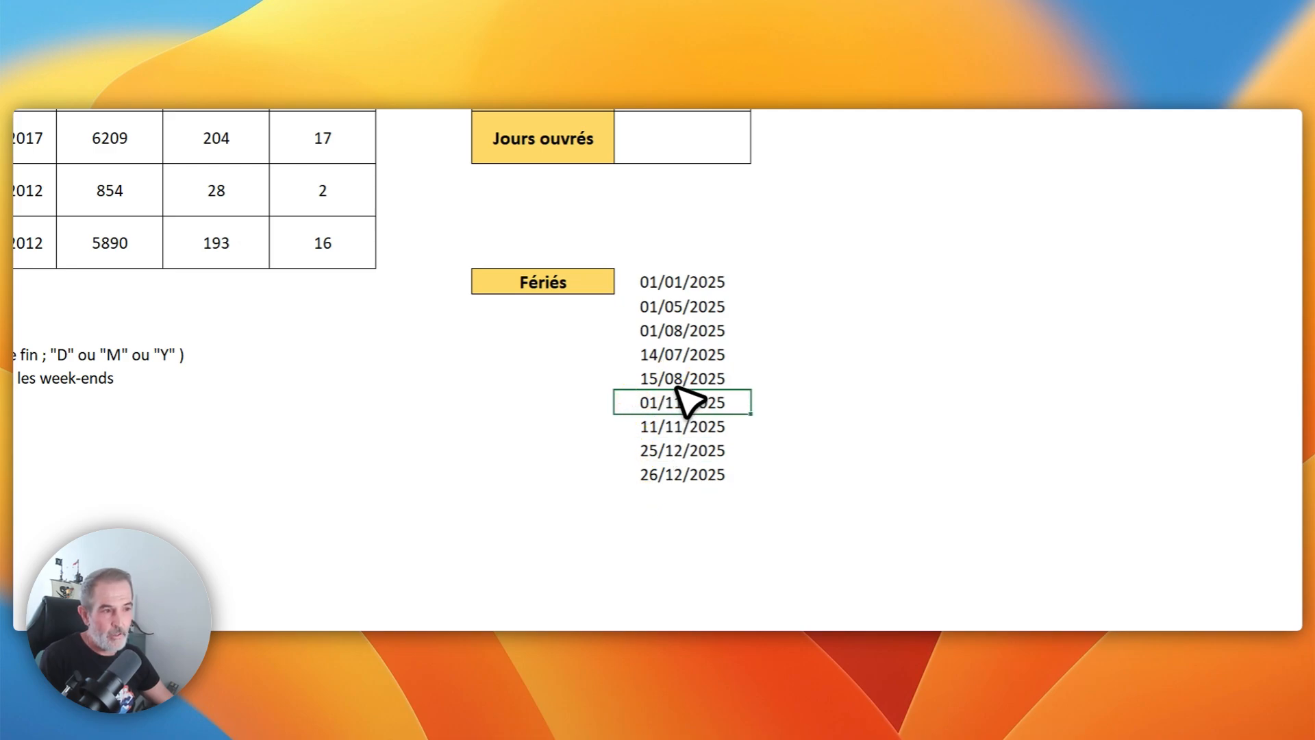
click(680, 380)
click(678, 356)
click(682, 378)
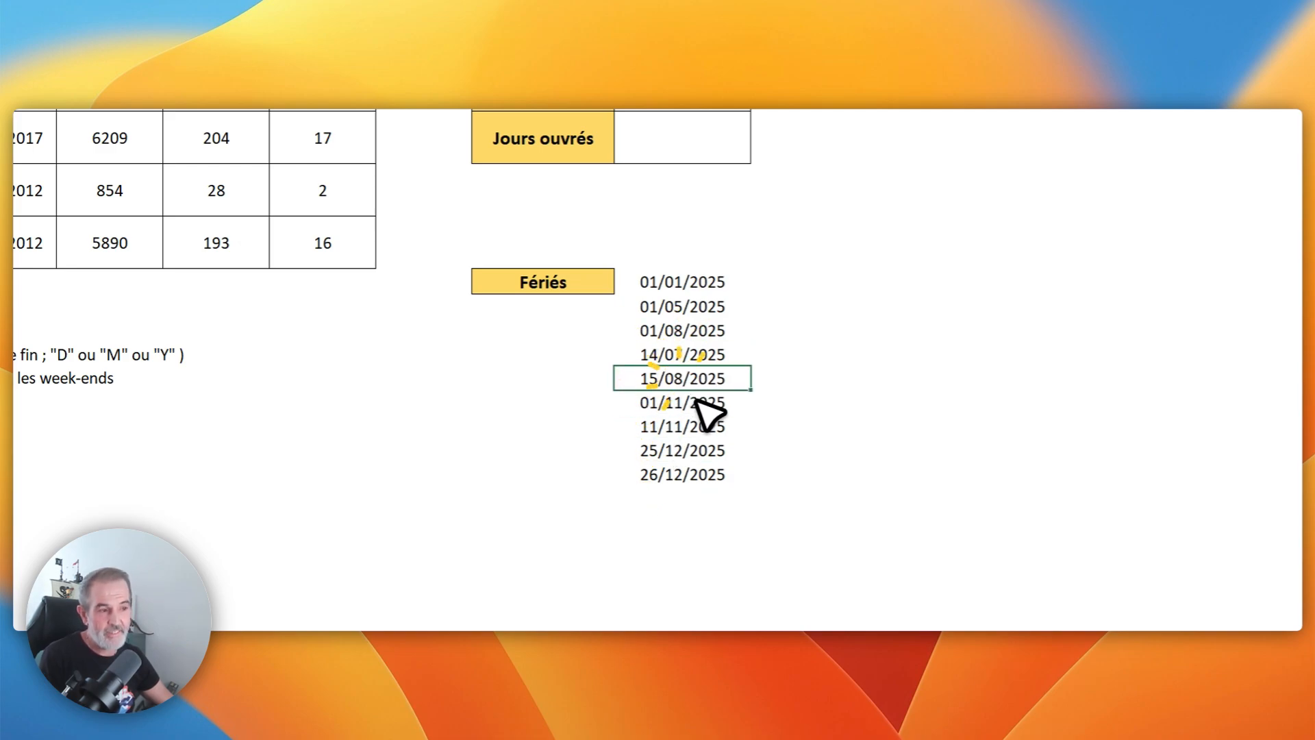
click(693, 404)
click(684, 427)
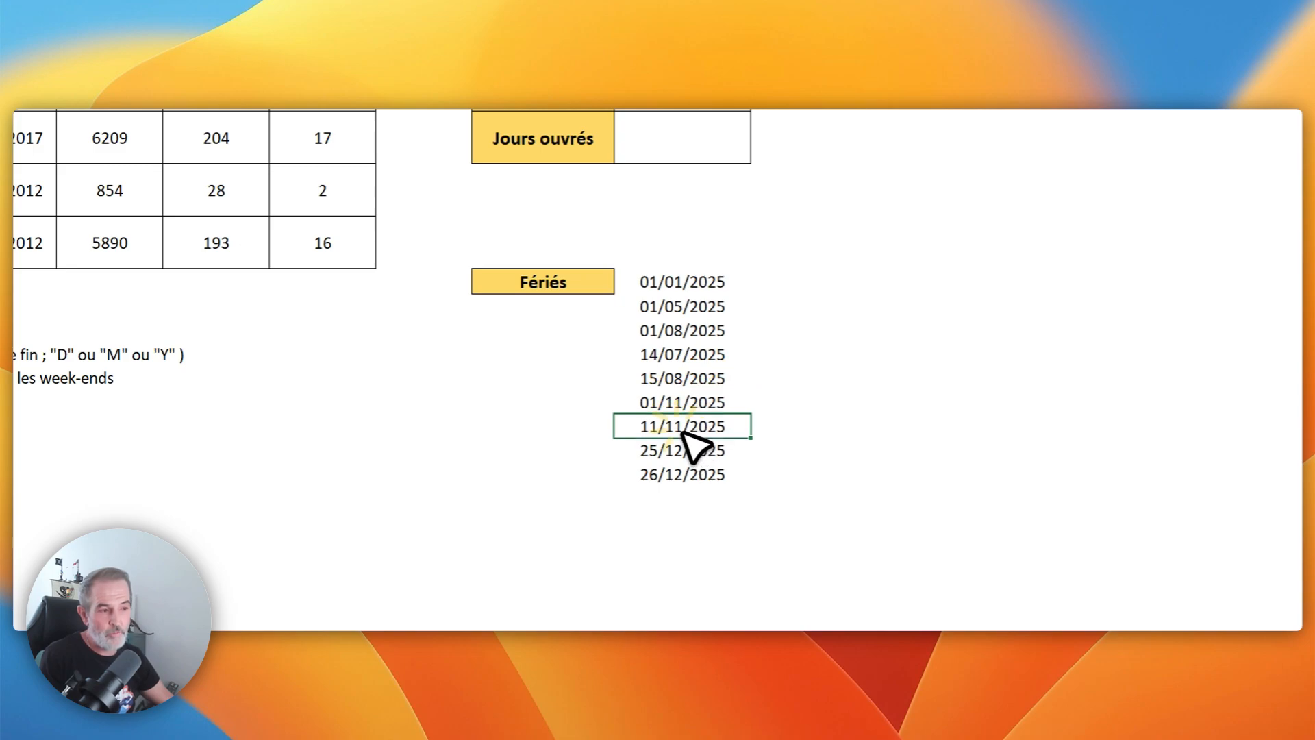
click(685, 449)
click(689, 473)
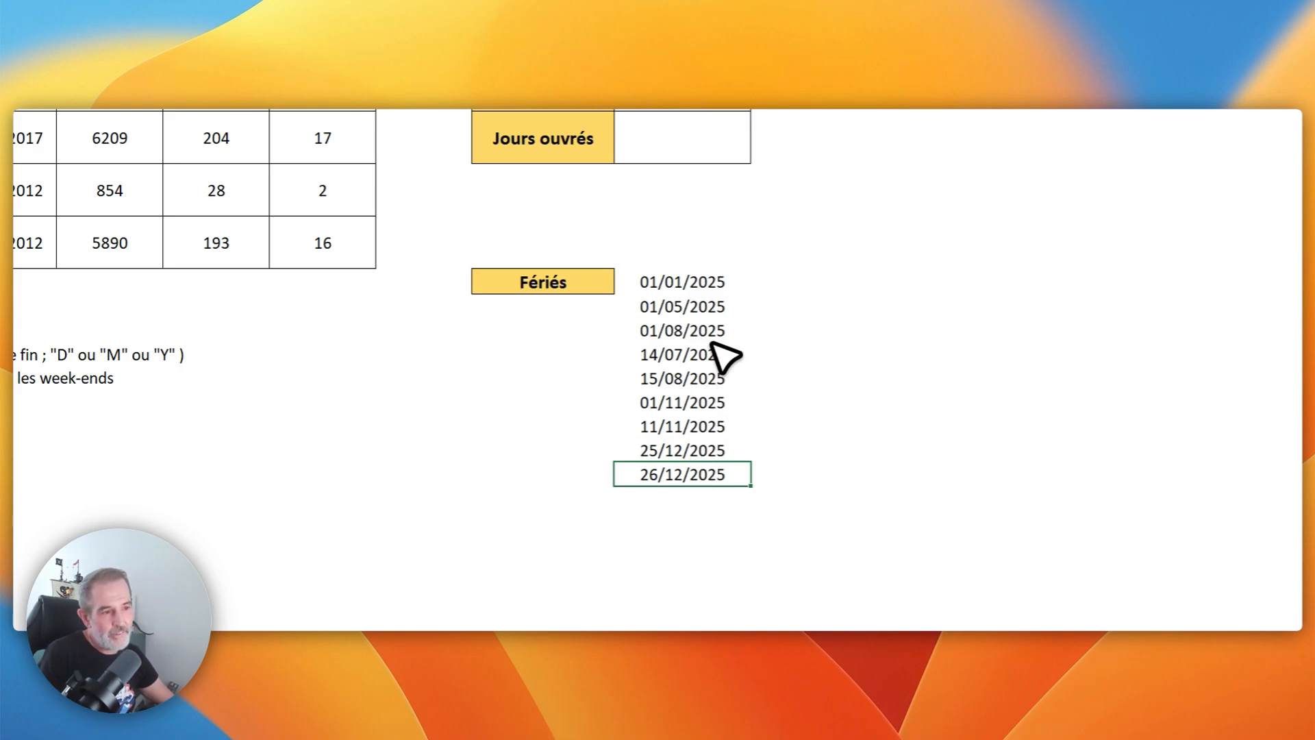
drag(694, 282, 717, 475)
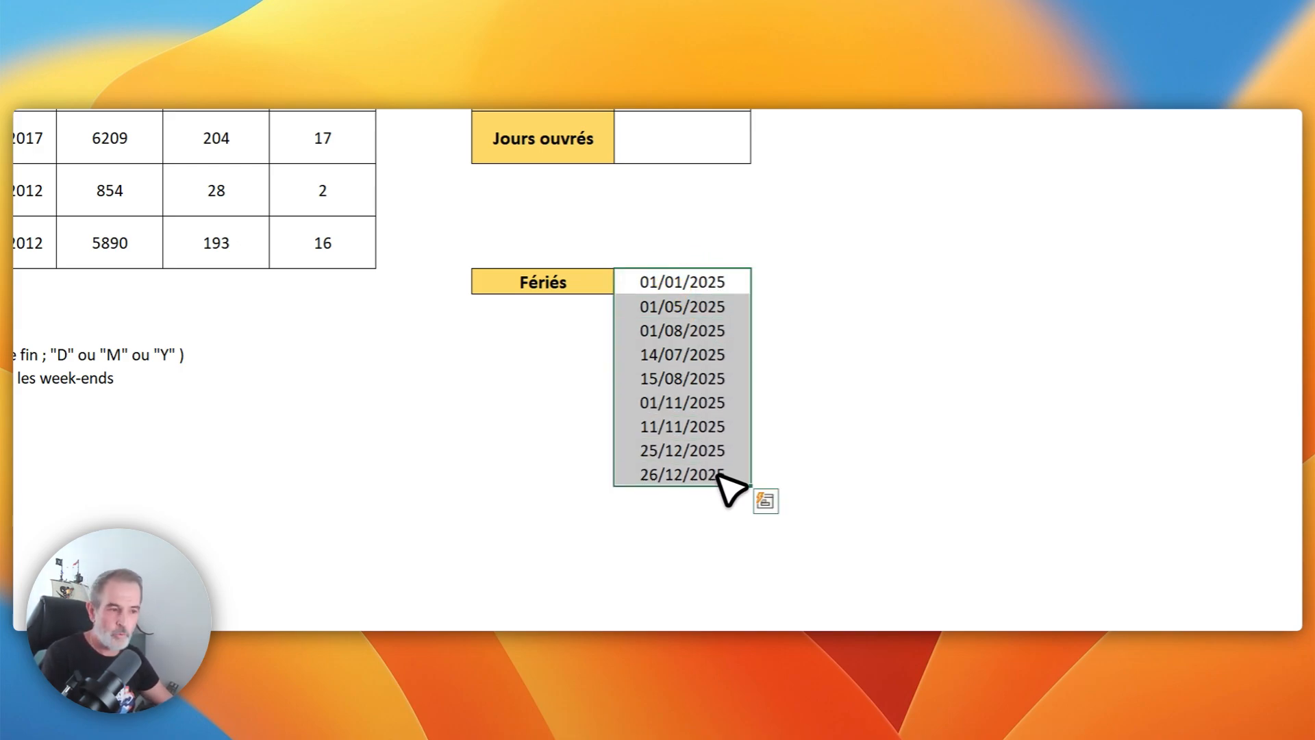
click(679, 500)
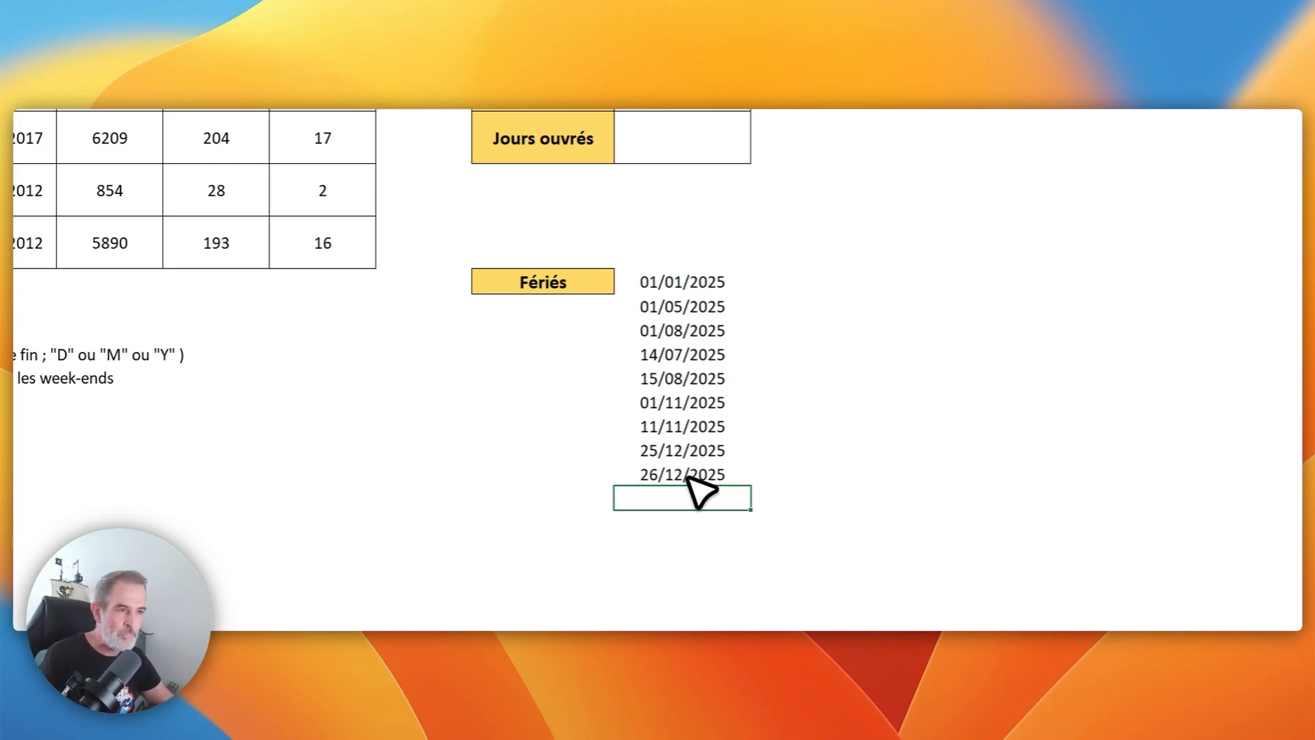
- Begin a formula with the NB.JOURS.OUVRES function in the Jours ouvrés cell I3
click(682, 140)
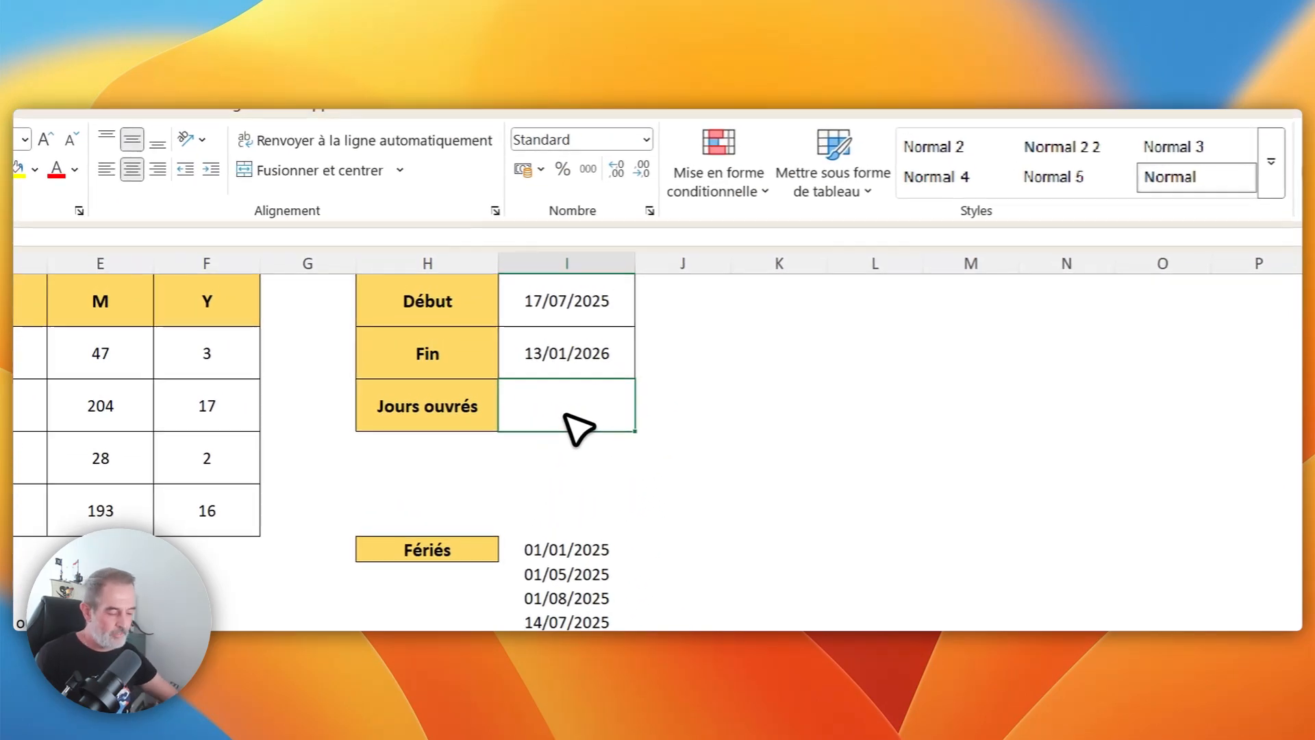
text(=nb)
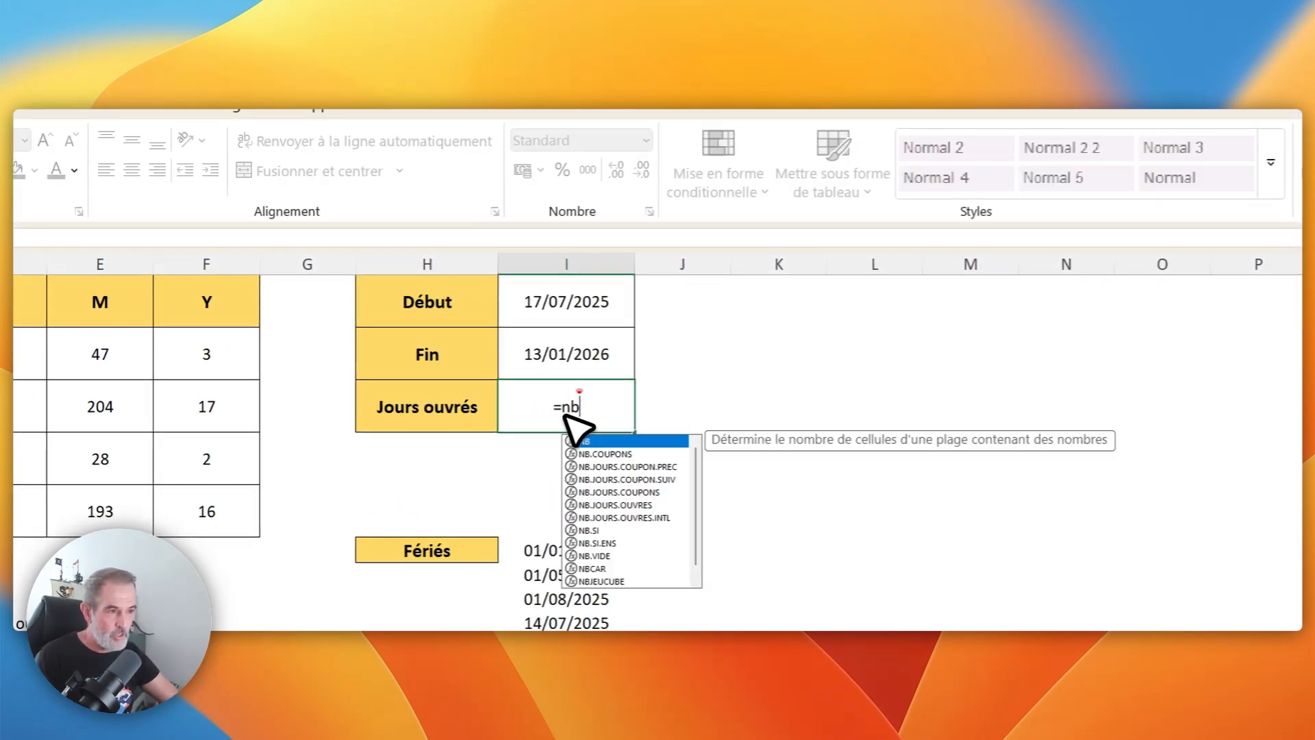
text(.)
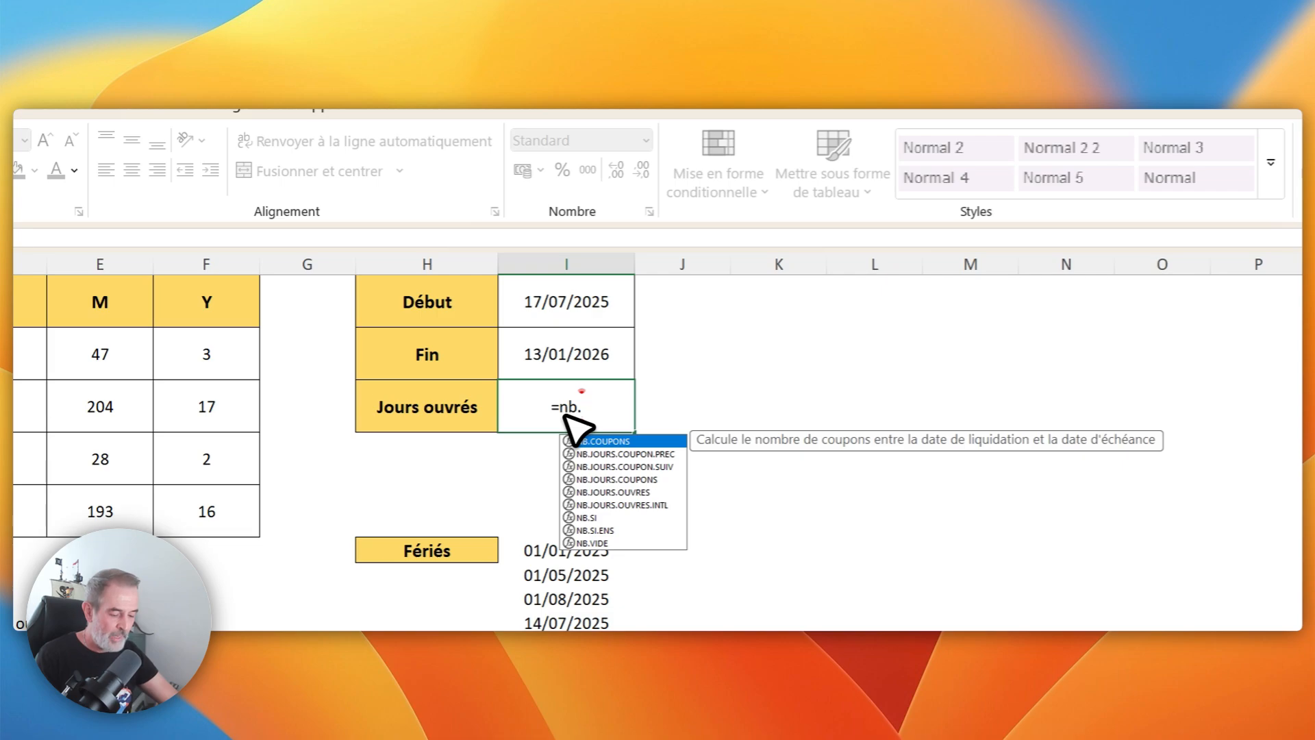
text(jour)
key(Down)
key(Down)
key(Down)
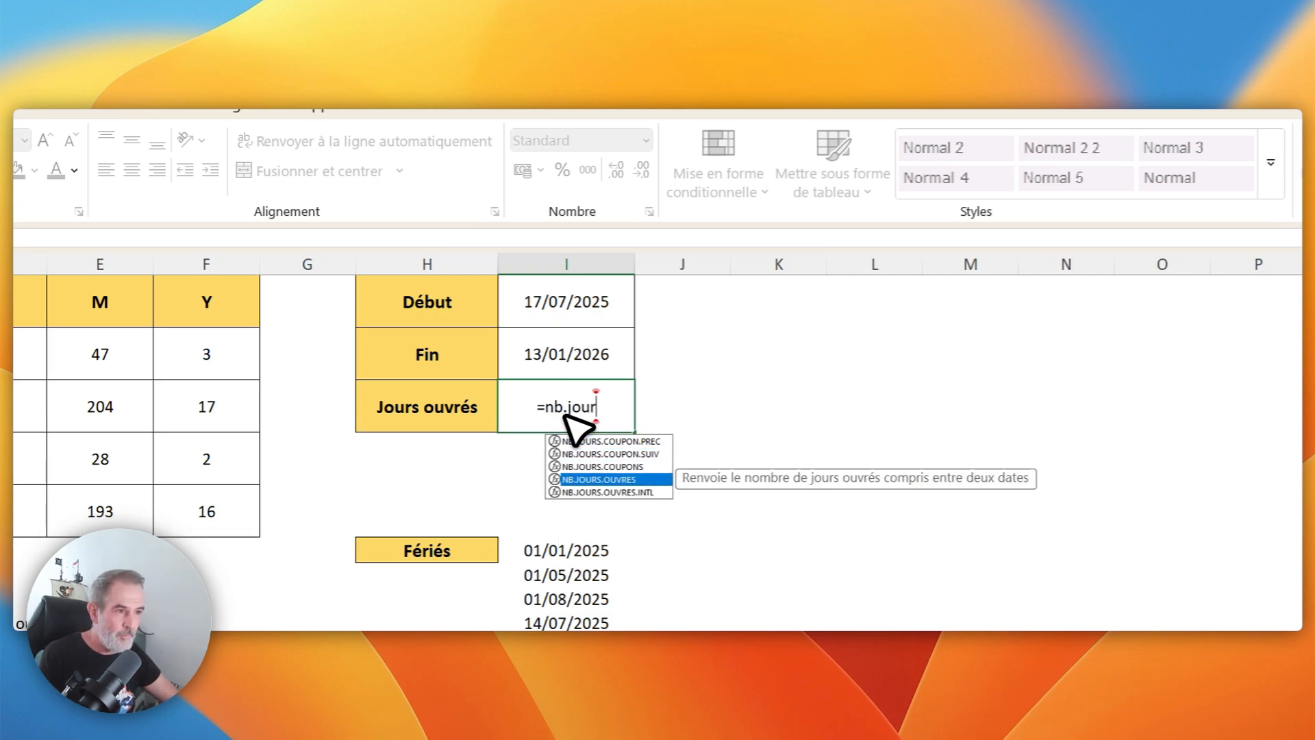
key(Tab)
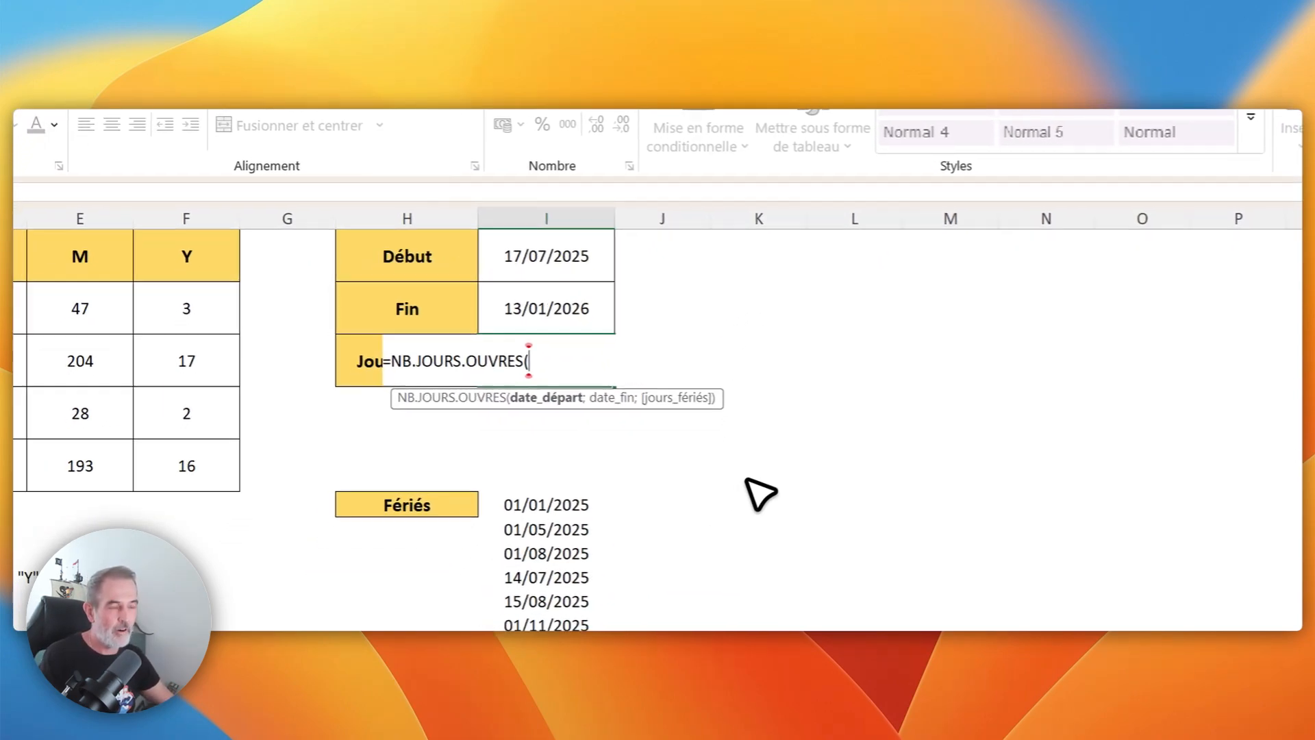
- Complete the working-days formula as =NB.JOURS.OUVRES(I1;I2;I6:I14), using the start date, end date and holiday list
click(568, 266)
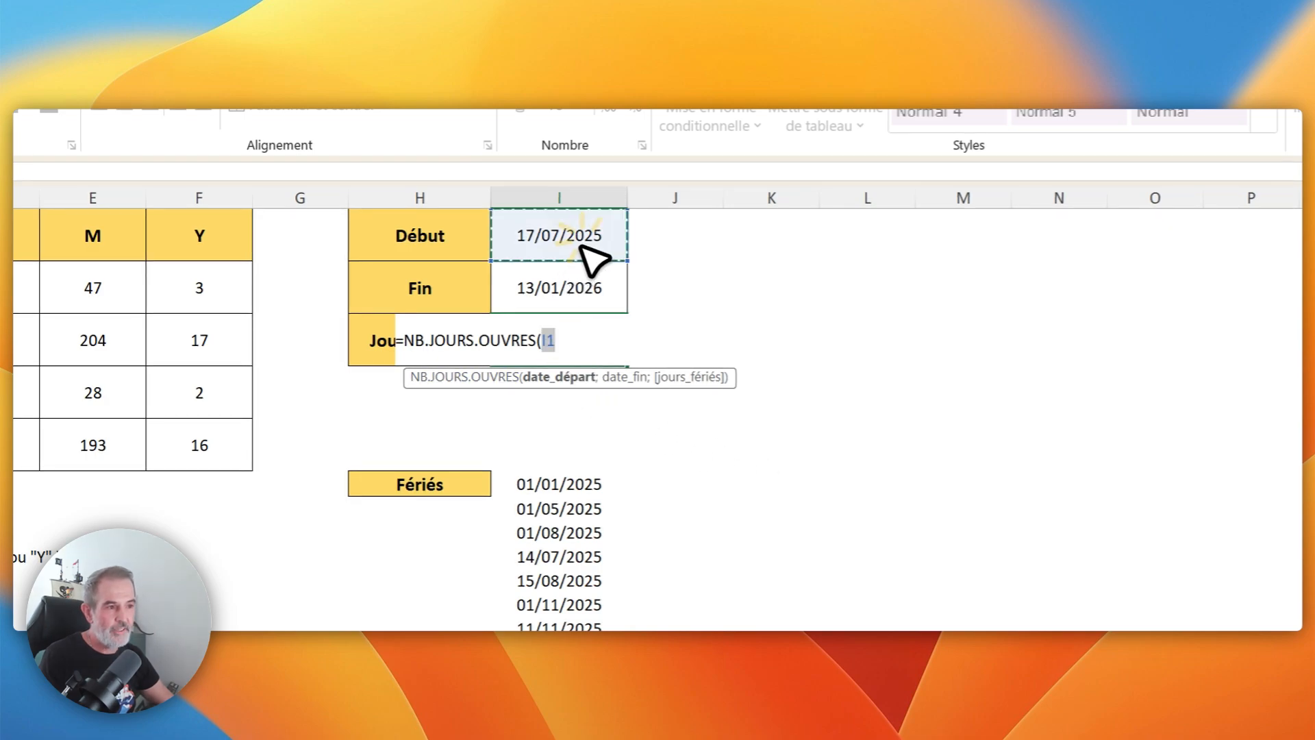
text(;)
click(595, 291)
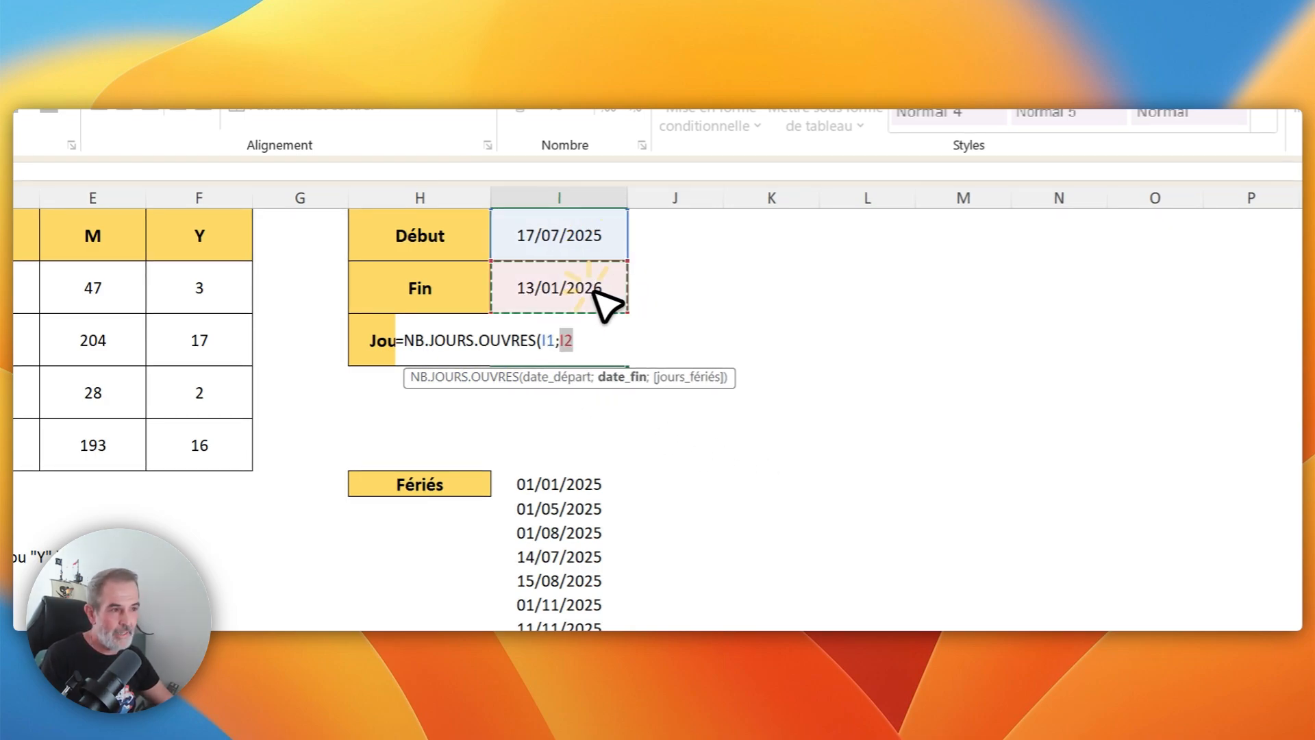
text(;)
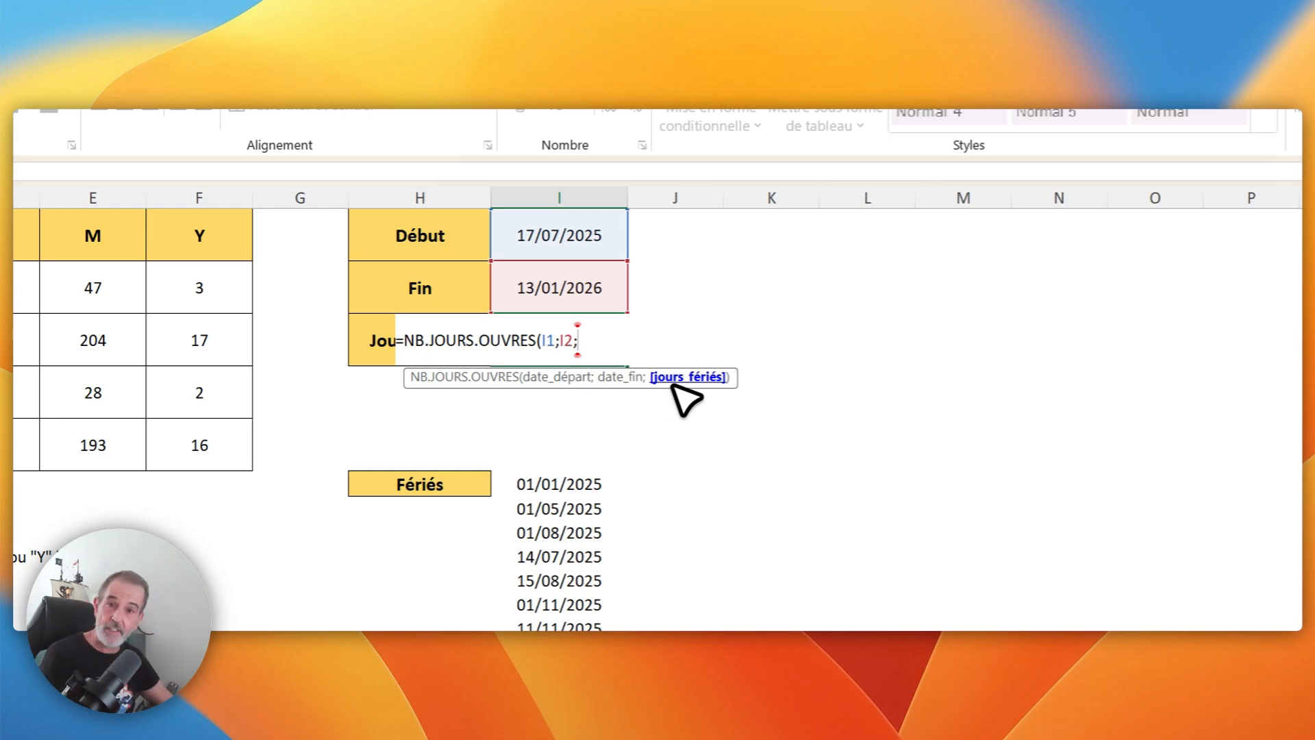
drag(582, 485, 562, 569)
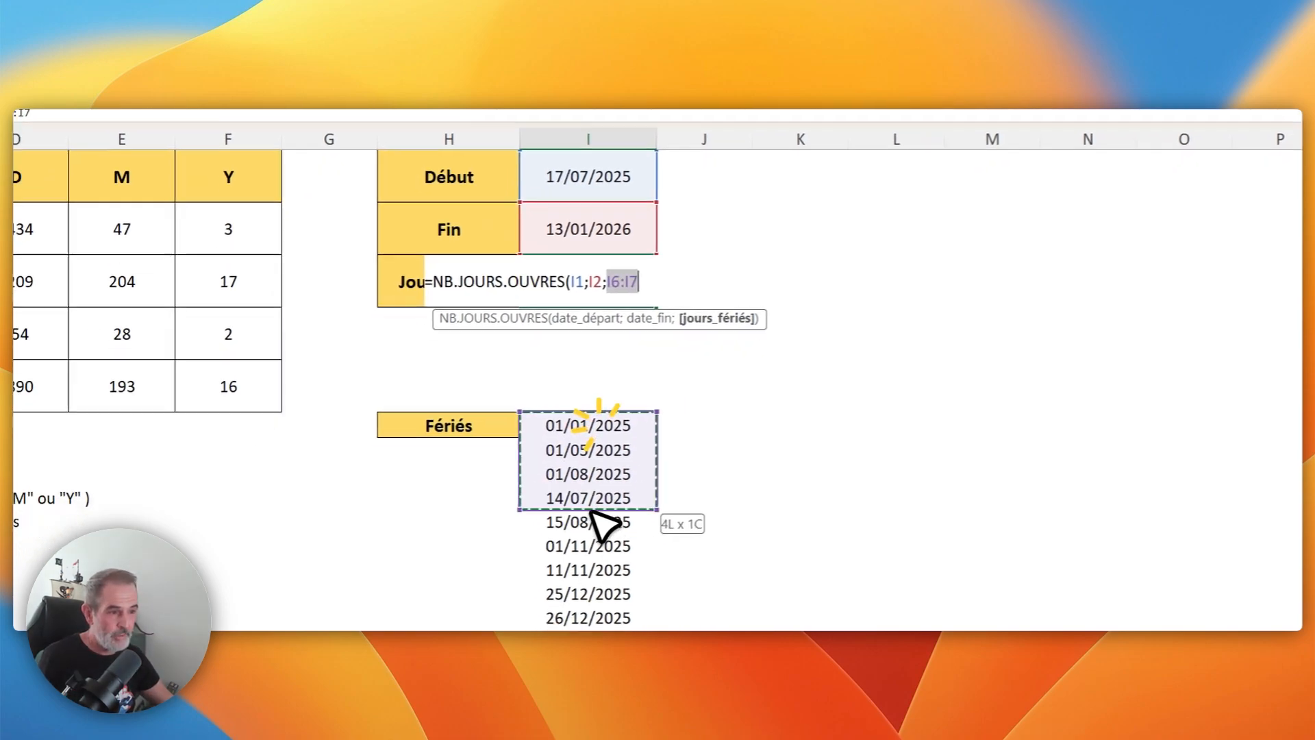
drag(590, 510, 671, 483)
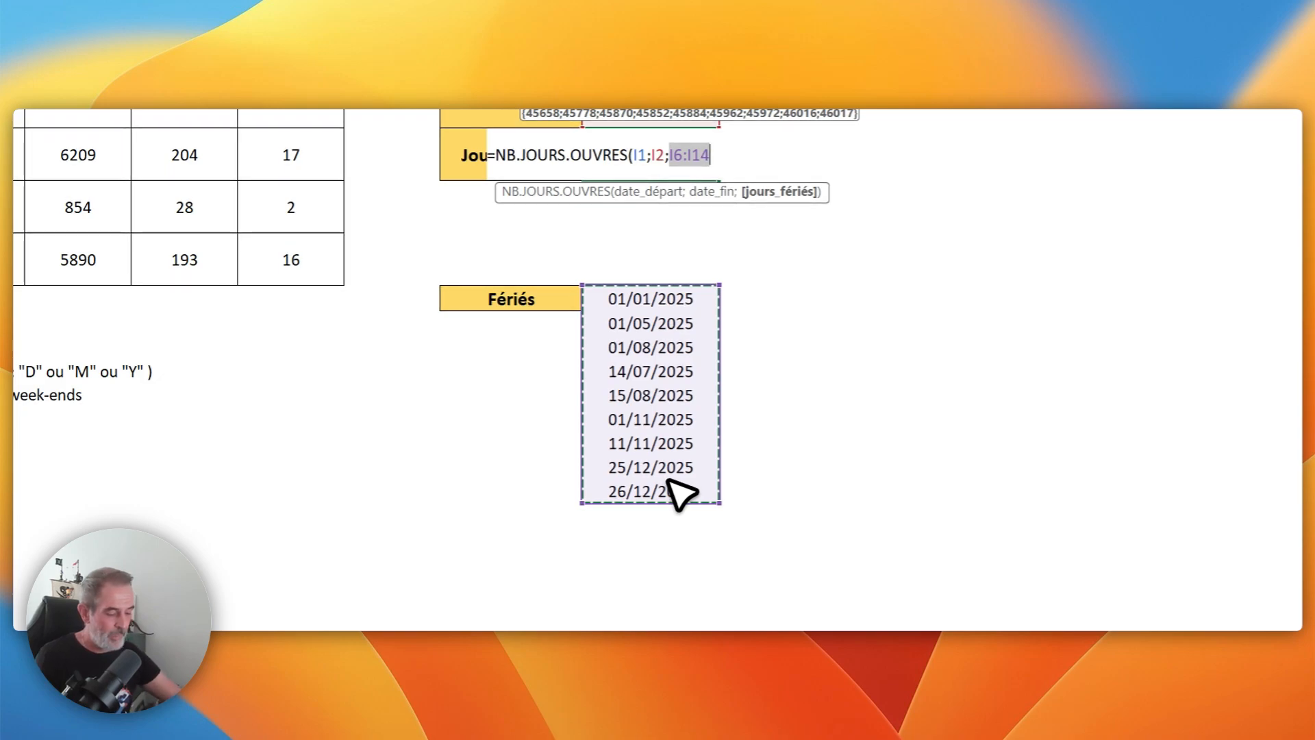
text())
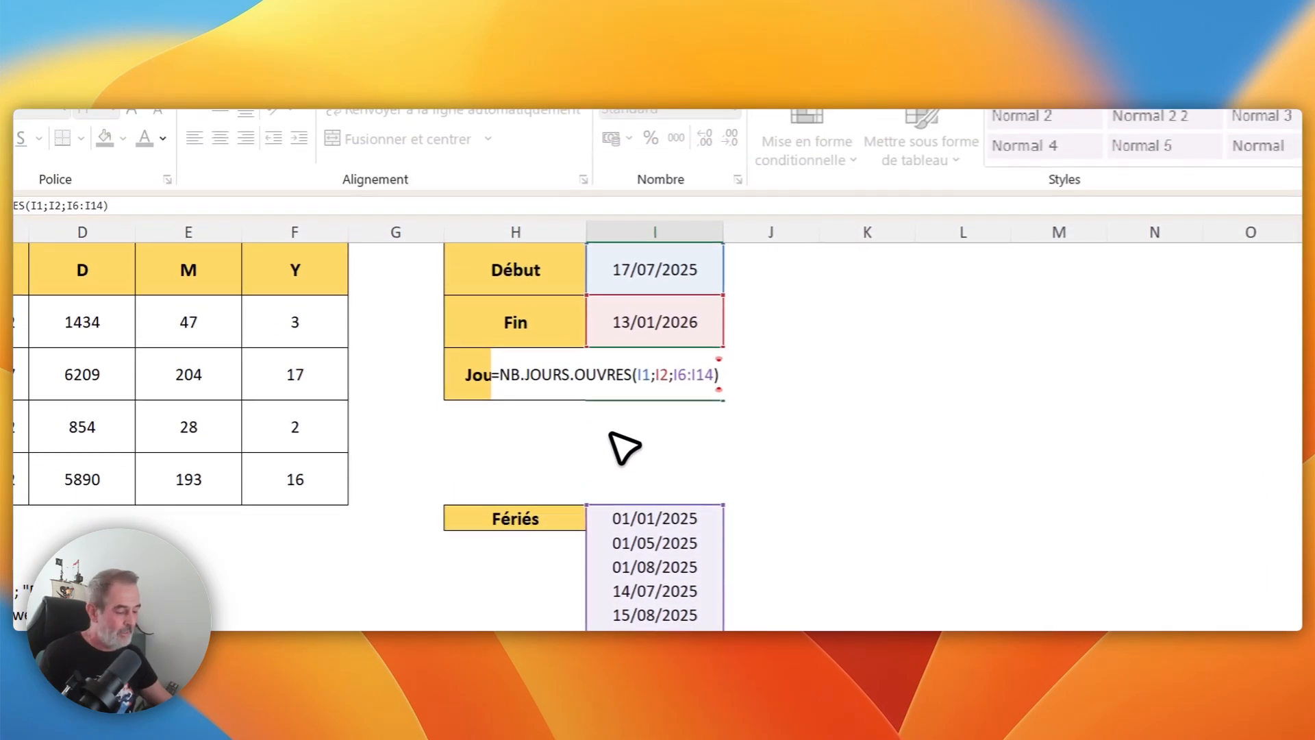
key(Return)
click(655, 377)
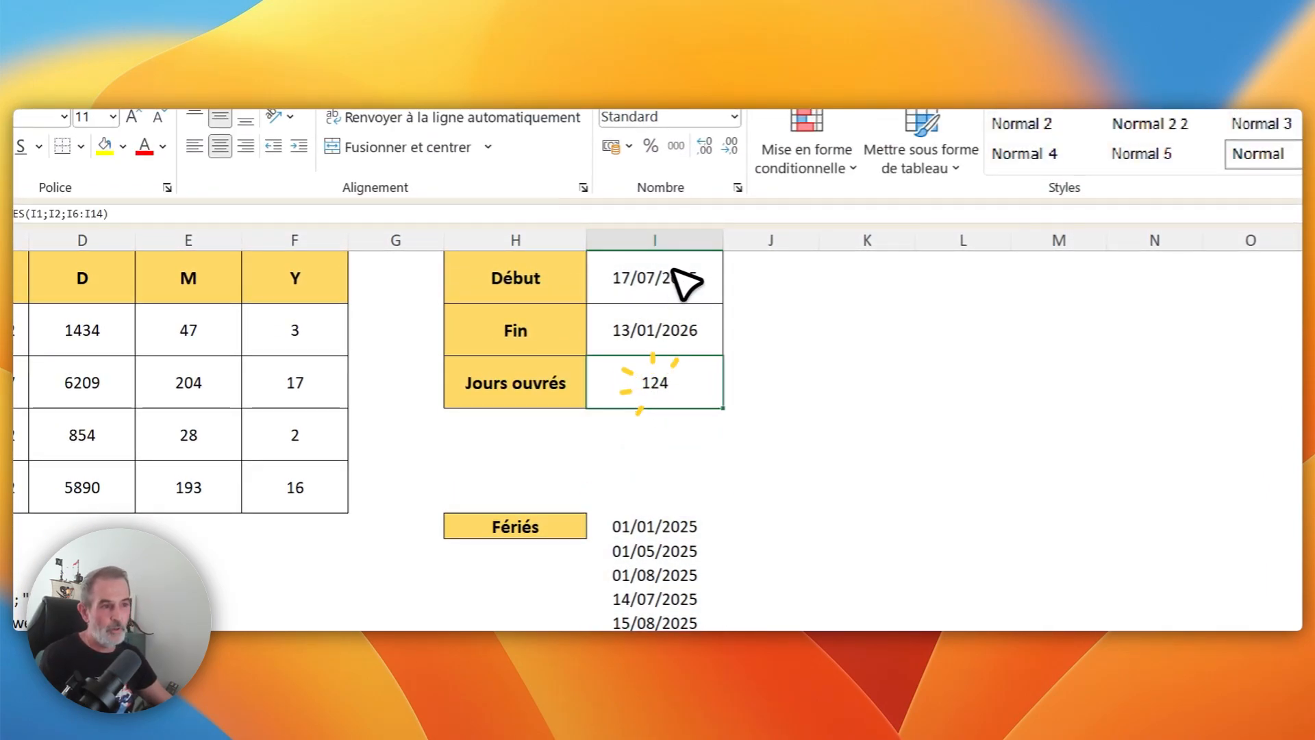